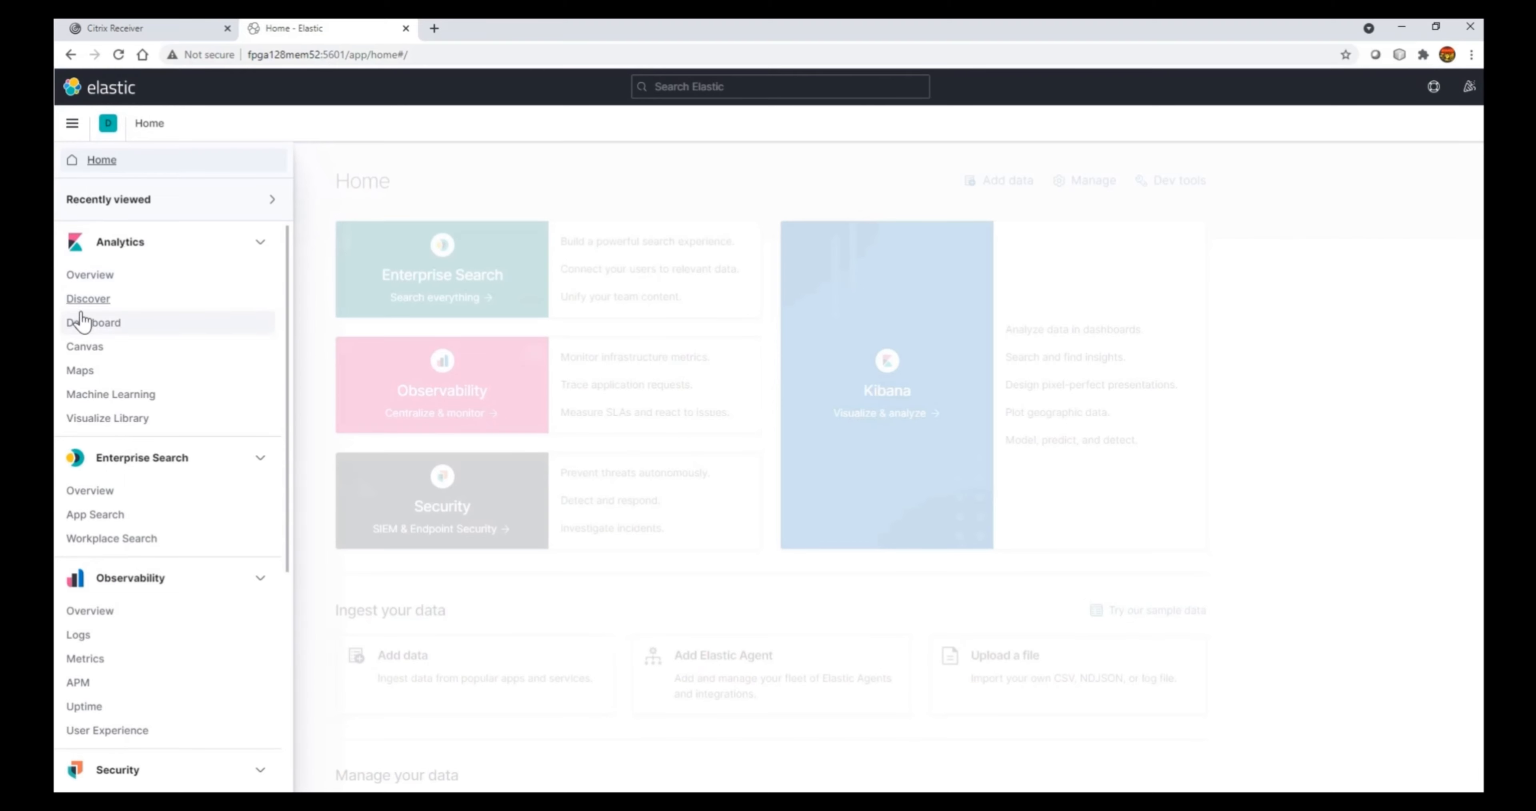
Go from Home to the Add data page and browse the available log data sources
{"action": "left_click", "coordinate": [95, 164]}
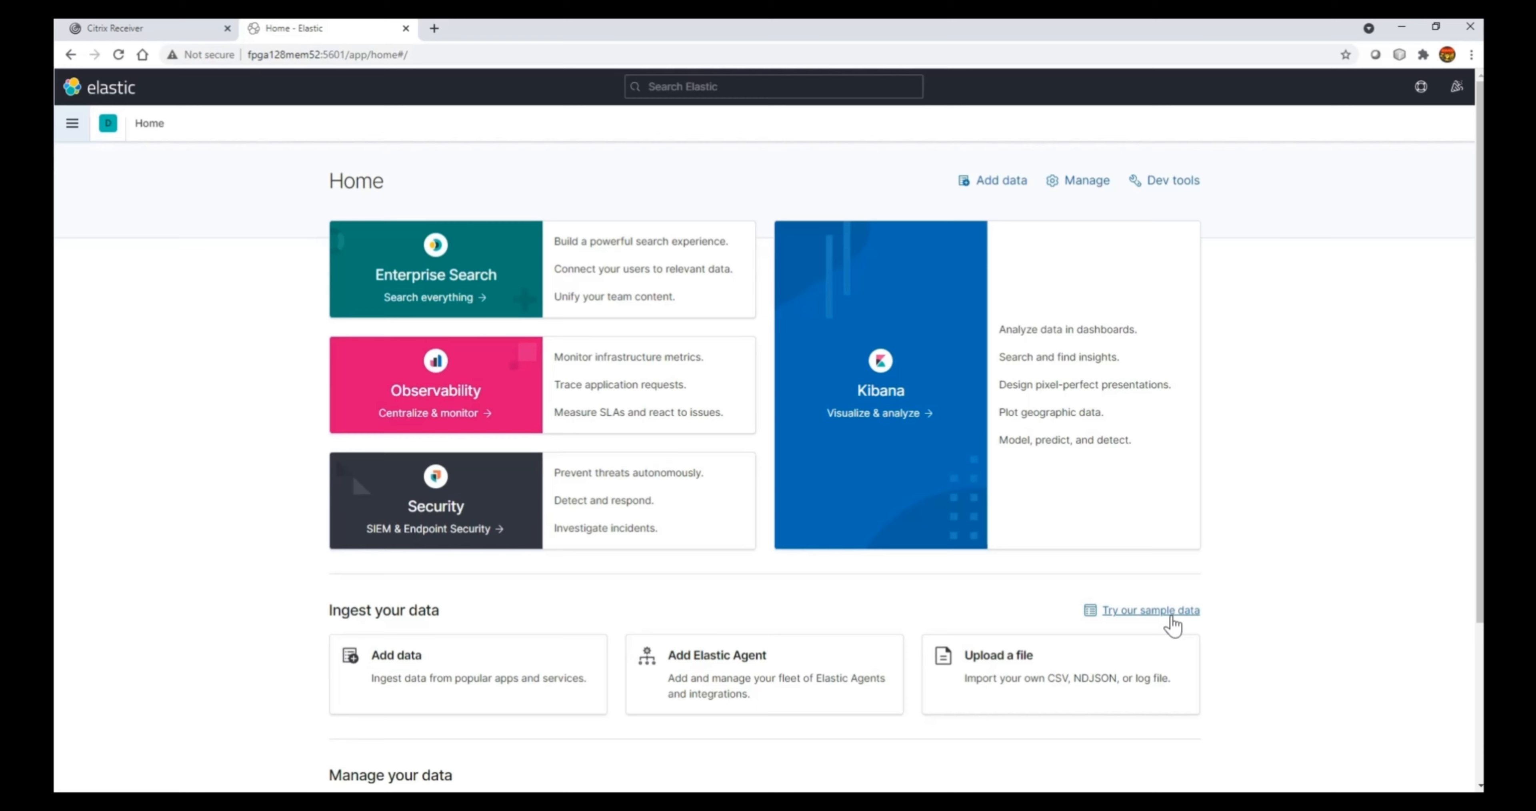
{"action": "left_click", "coordinate": [989, 191]}
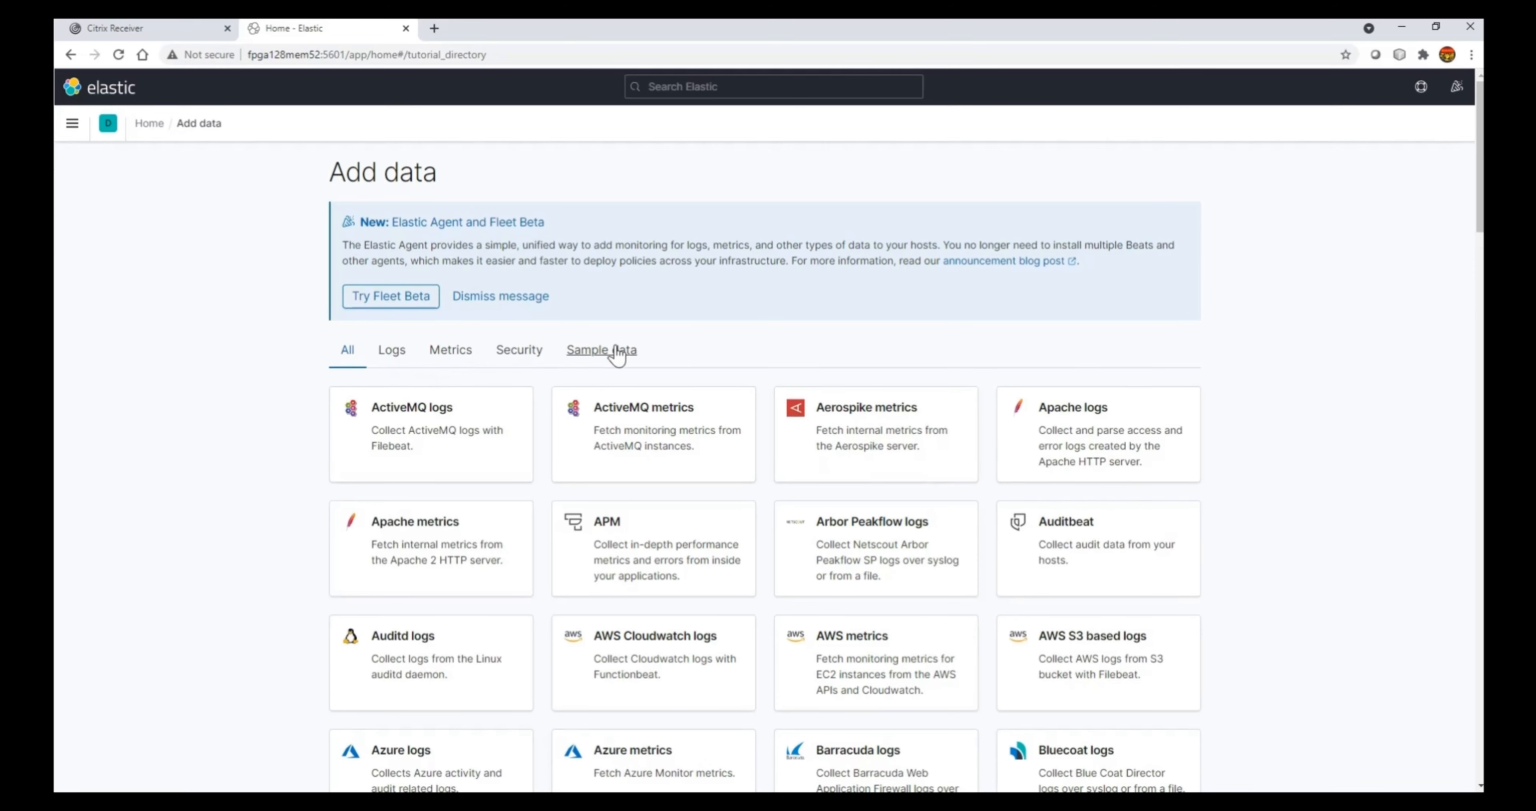
{"action": "left_click", "coordinate": [392, 354]}
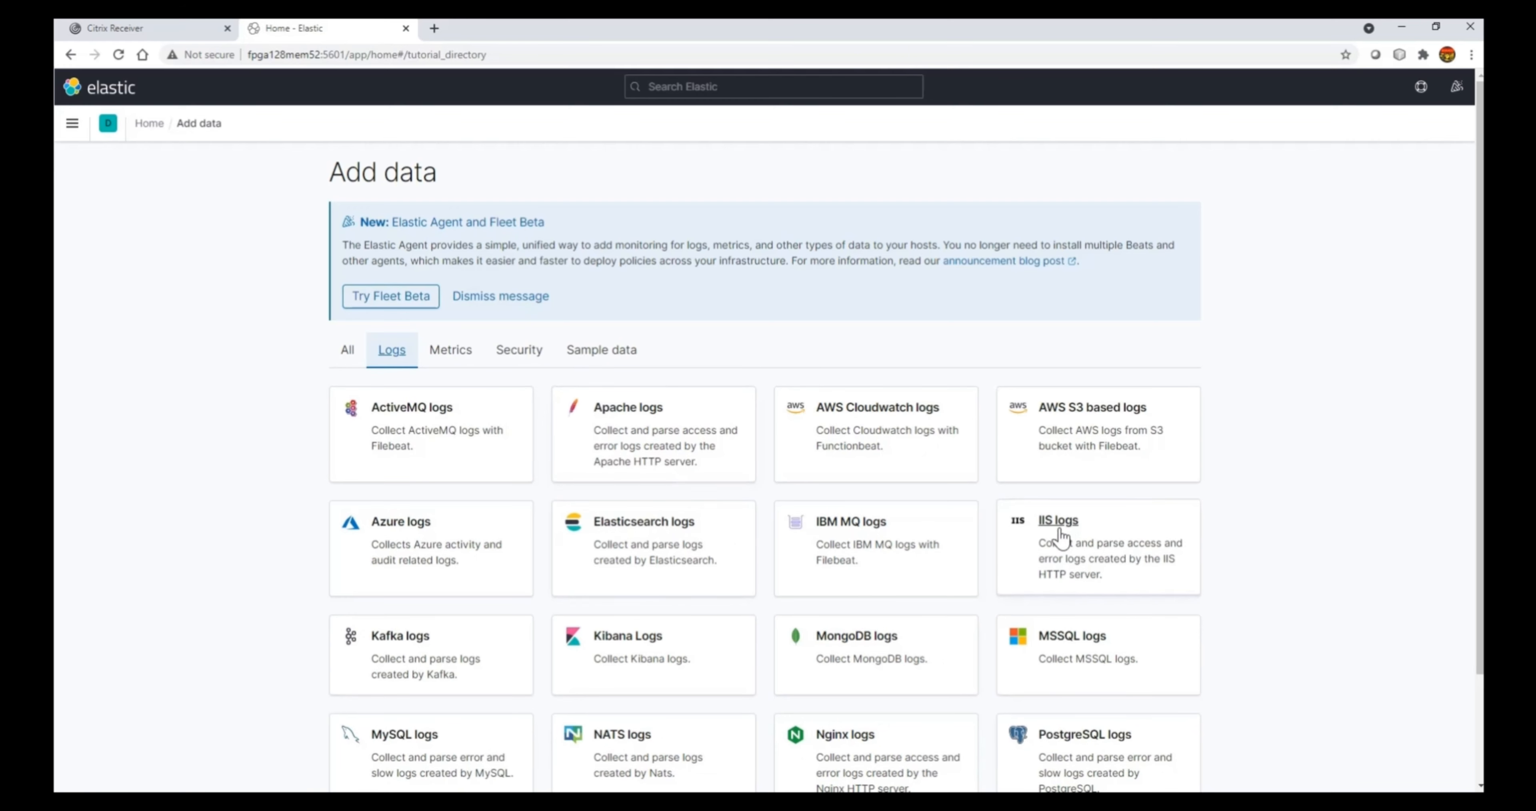
{"action": "scroll", "coordinate": [1248, 563], "scroll_direction": "down", "scroll_amount": 2}
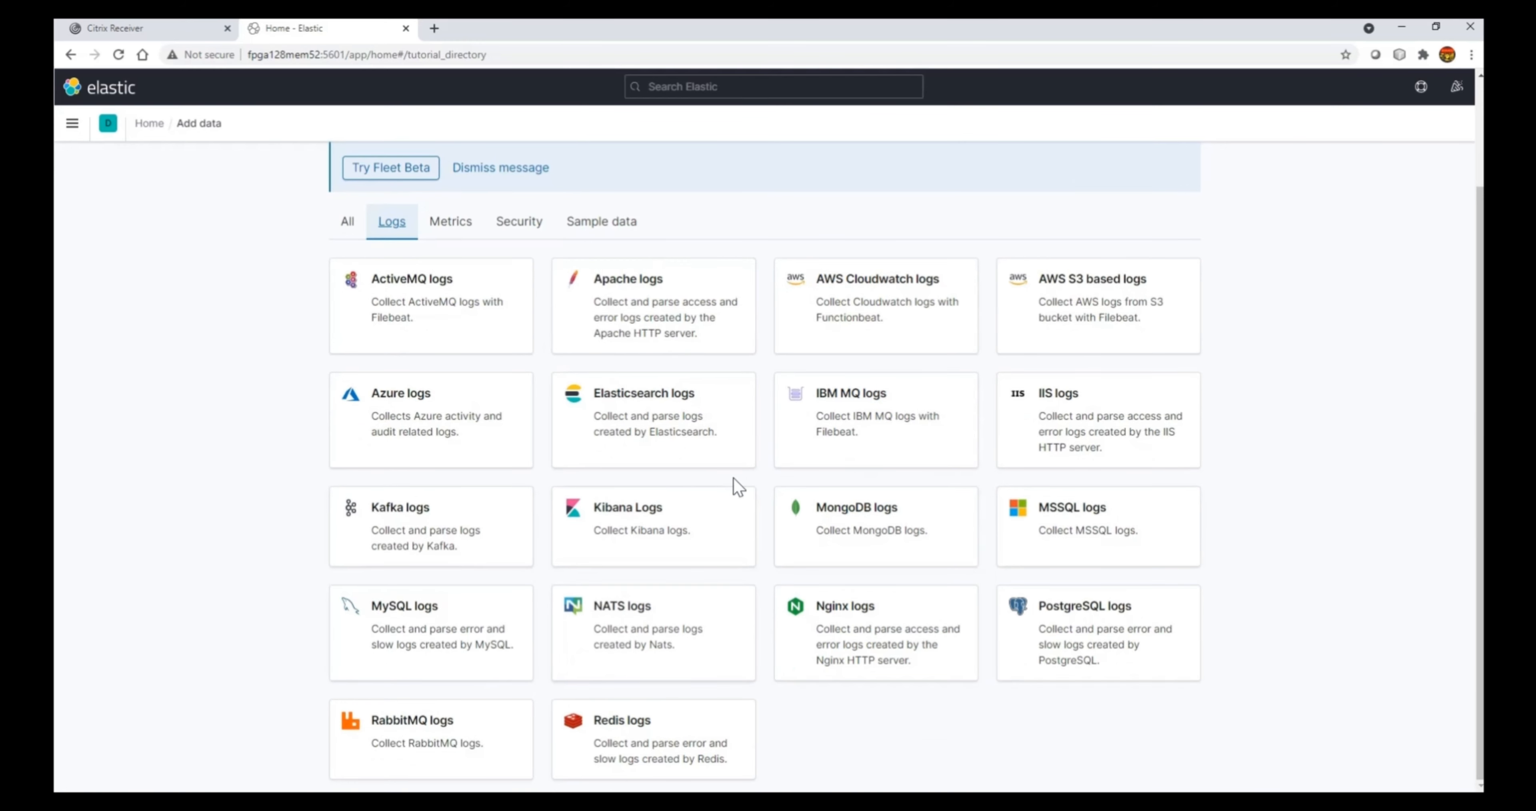
{"action": "scroll", "coordinate": [668, 421], "scroll_direction": "up", "scroll_amount": 1}
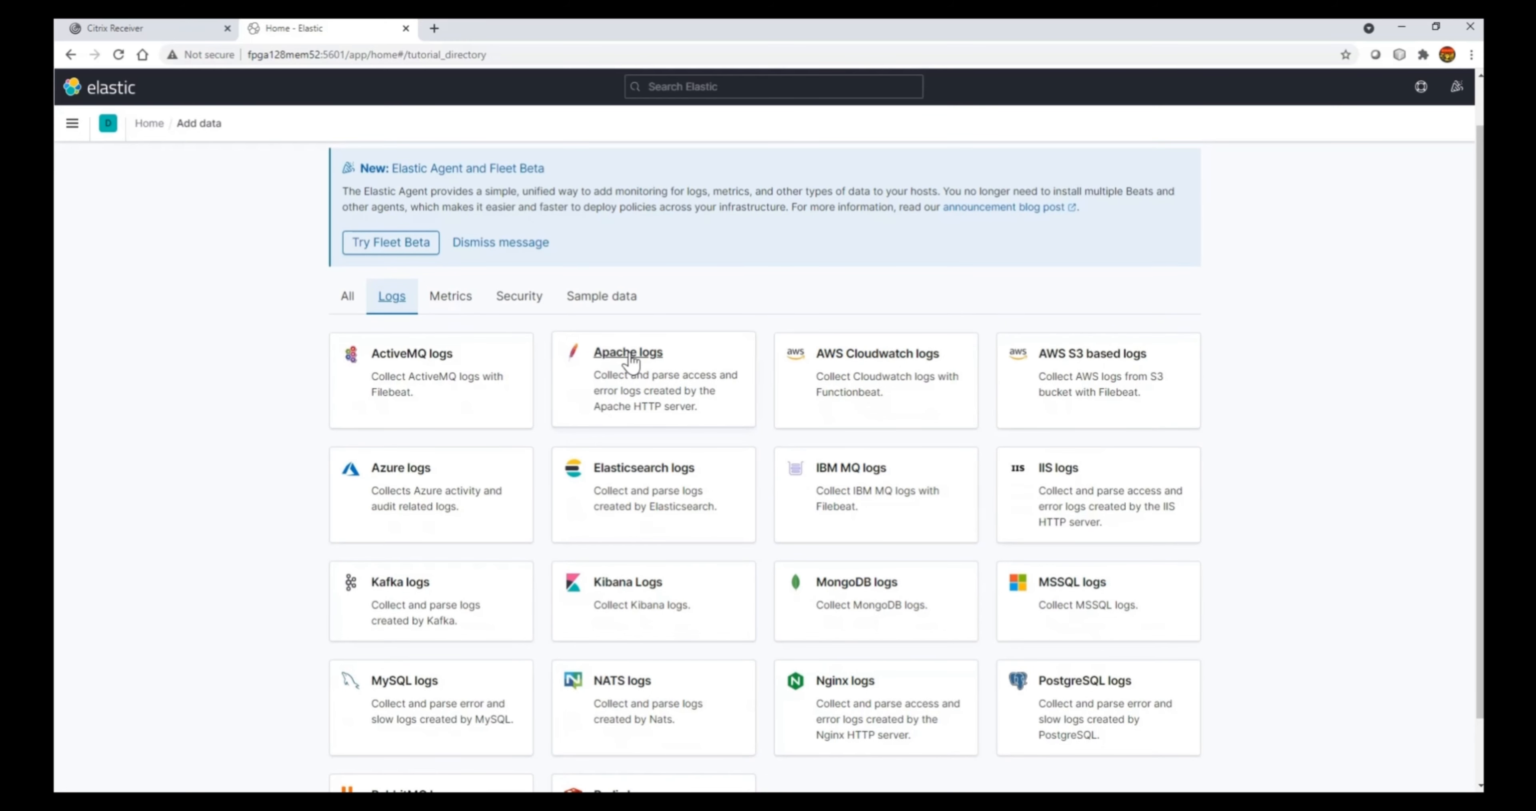
Open the Elasticsearch logs guide and examine its Filebeat download commands and connection configuration snippet
{"action": "left_click", "coordinate": [629, 471]}
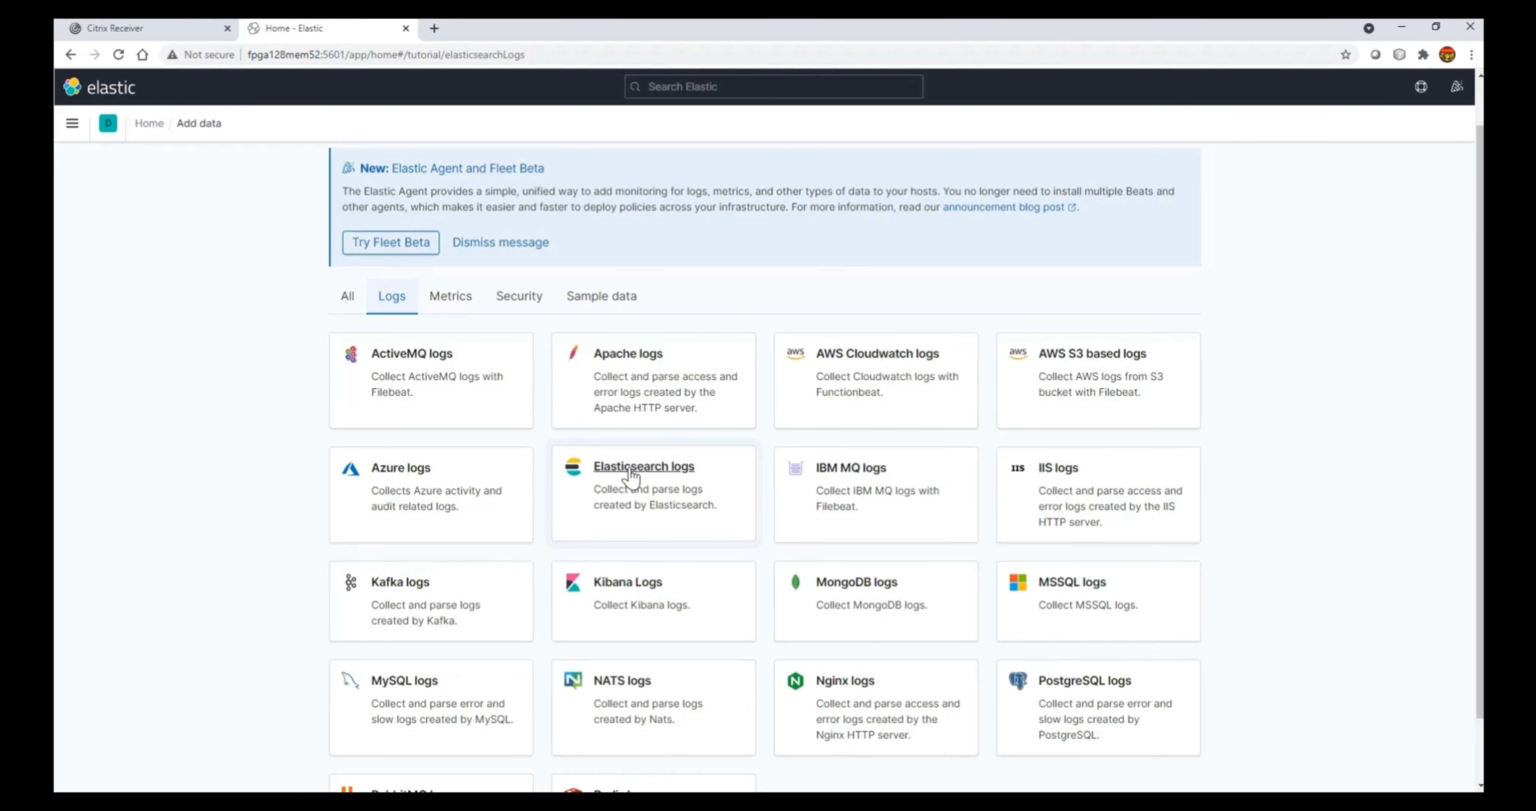
{"action": "scroll", "coordinate": [597, 466], "scroll_direction": "up", "scroll_amount": 1}
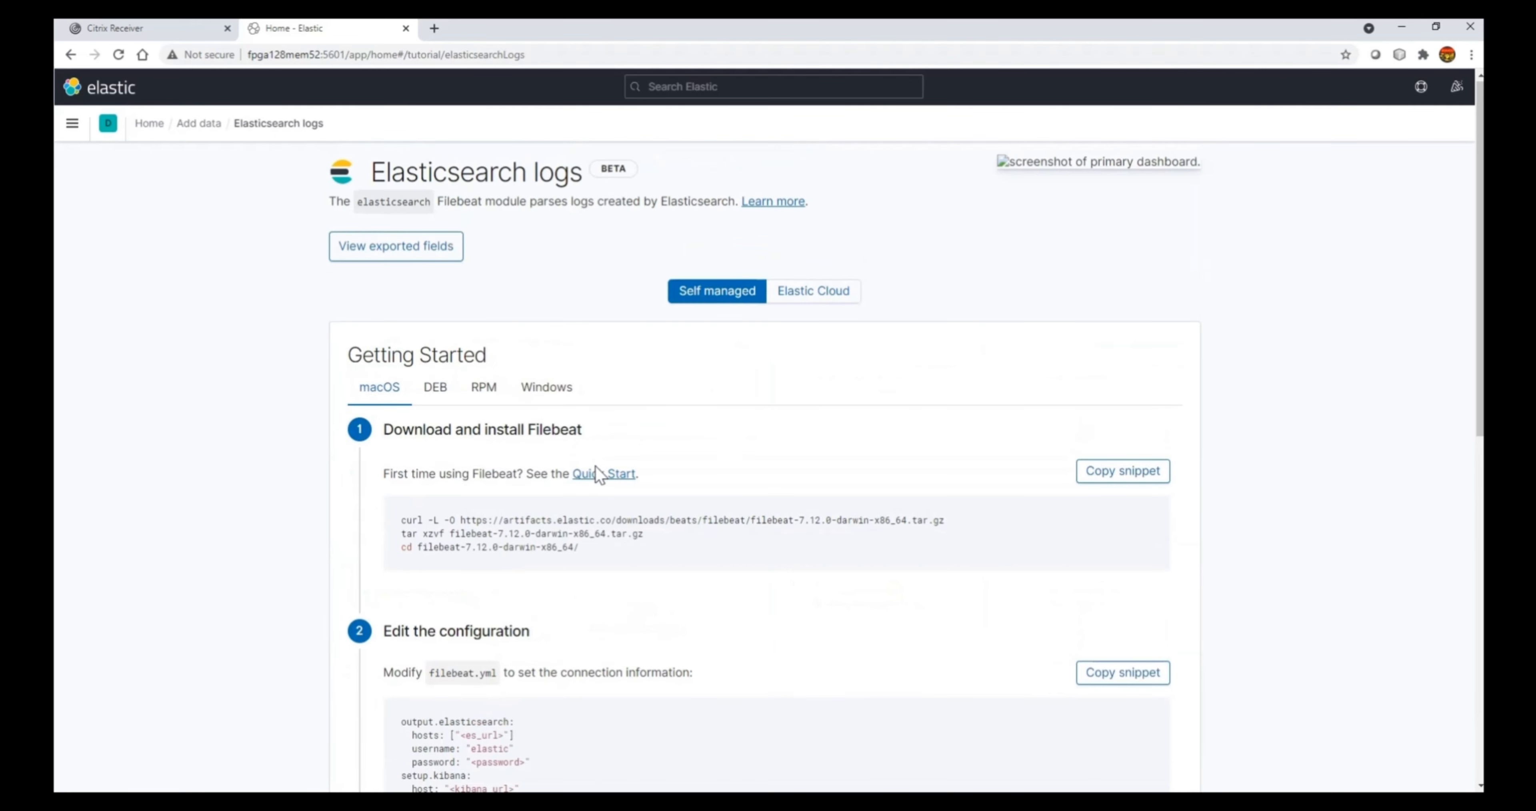
{"action": "scroll", "coordinate": [598, 509], "scroll_direction": "down", "scroll_amount": 1}
{"action": "left_click_drag", "start_coordinate": [448, 459], "coordinate": [612, 464]}
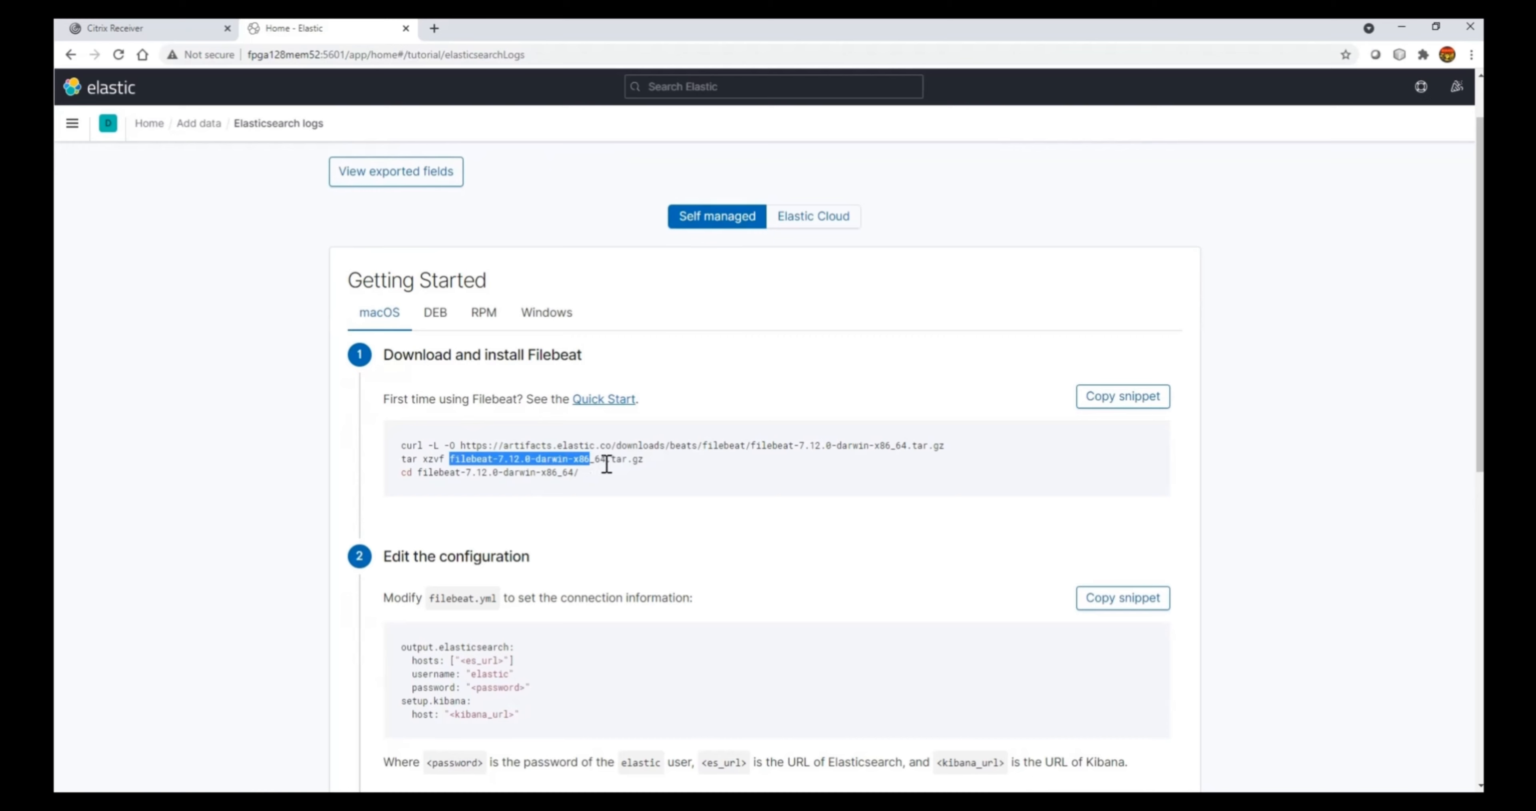
{"action": "scroll", "coordinate": [605, 586], "scroll_direction": "down", "scroll_amount": 1}
{"action": "scroll", "coordinate": [605, 587], "scroll_direction": "down", "scroll_amount": 2}
{"action": "left_click_drag", "start_coordinate": [402, 423], "coordinate": [532, 503]}
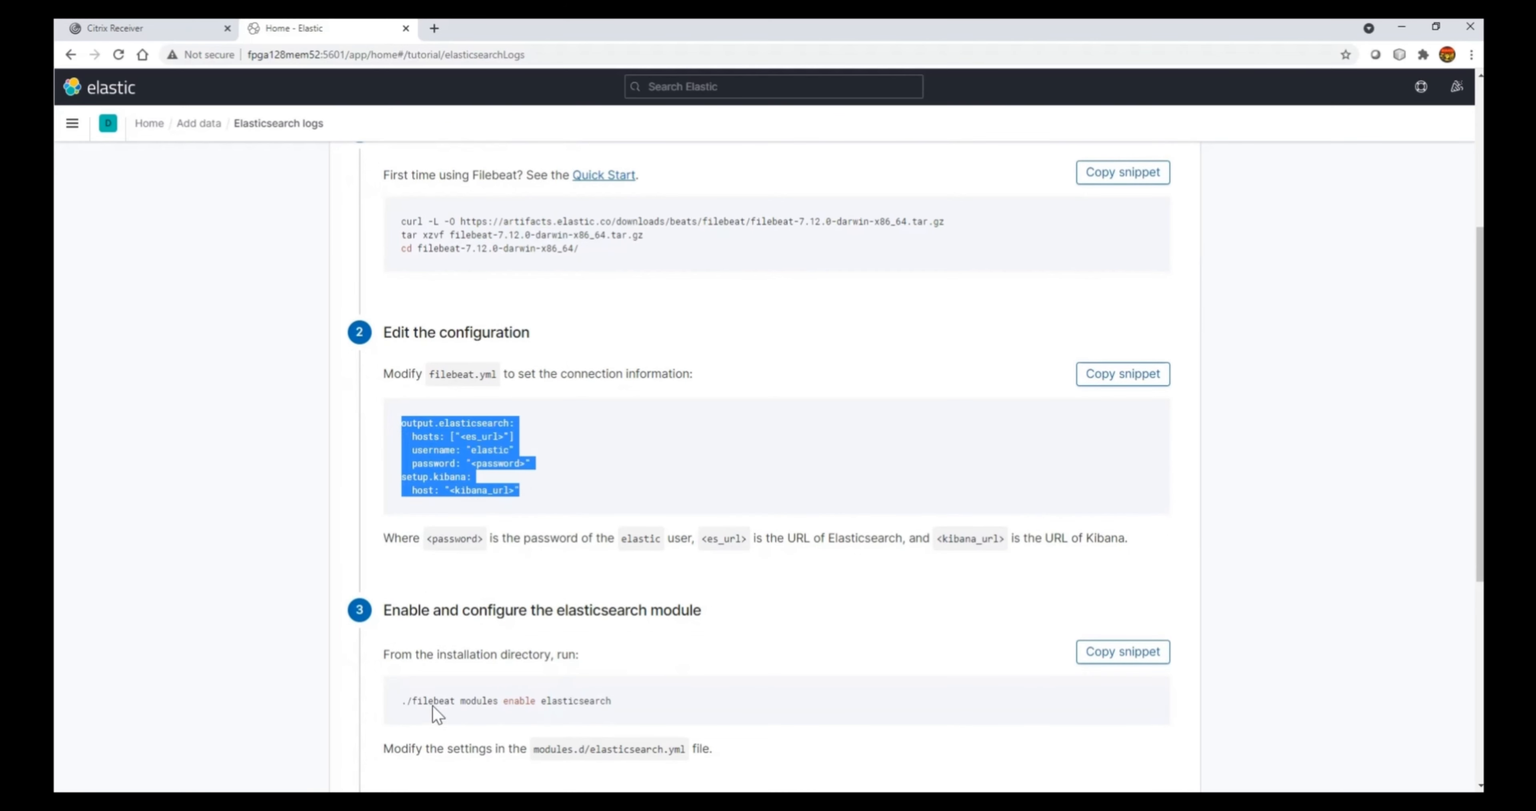
Examine the guide's commands for enabling the elasticsearch module and for setting up and starting Filebeat
{"action": "left_click_drag", "start_coordinate": [412, 701], "coordinate": [600, 709]}
{"action": "scroll", "coordinate": [698, 707], "scroll_direction": "down", "scroll_amount": 5}
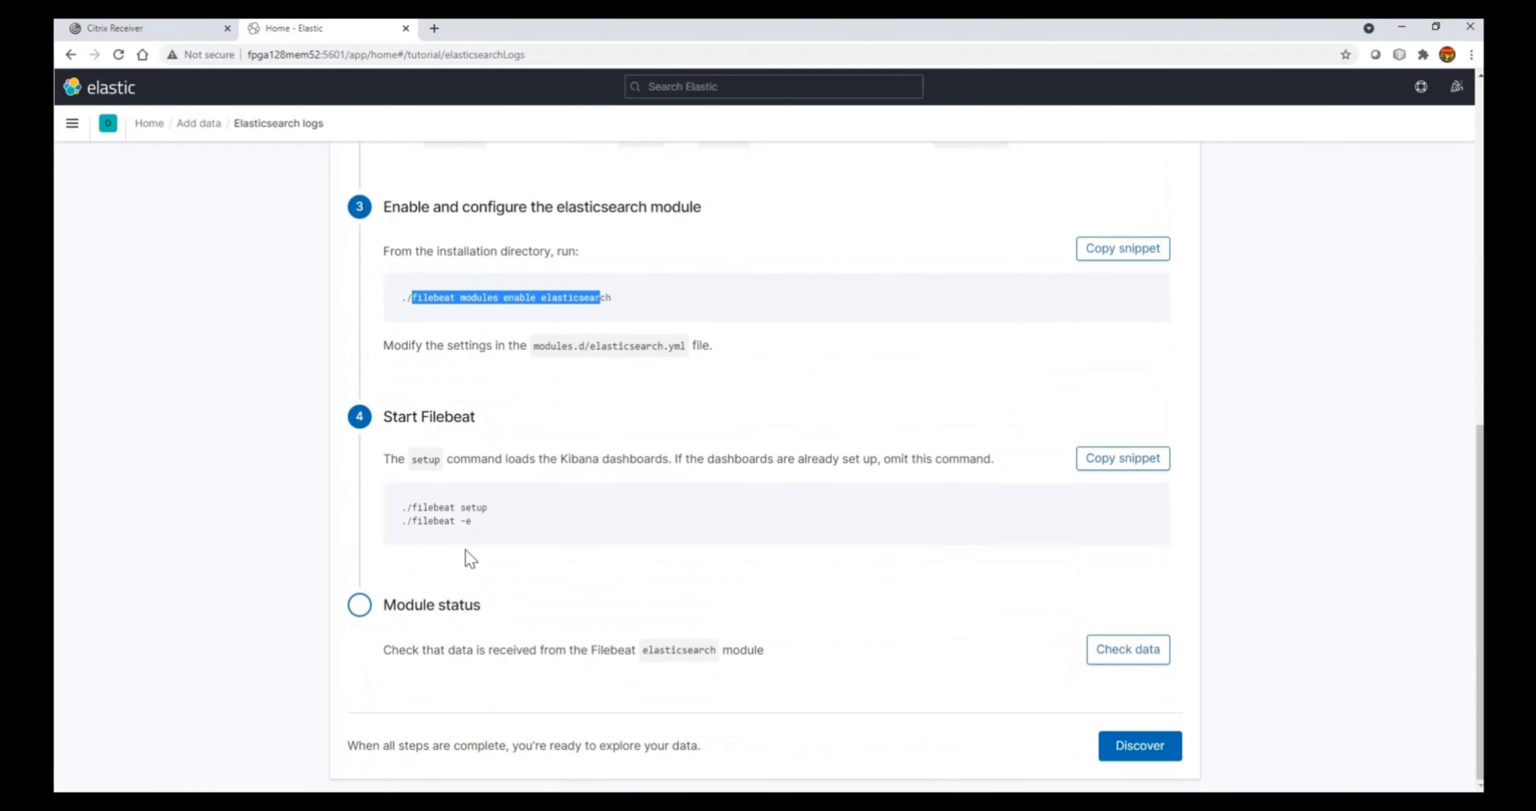
{"action": "left_click_drag", "start_coordinate": [402, 506], "coordinate": [471, 524]}
{"action": "scroll", "coordinate": [631, 564], "scroll_direction": "up", "scroll_amount": 9}
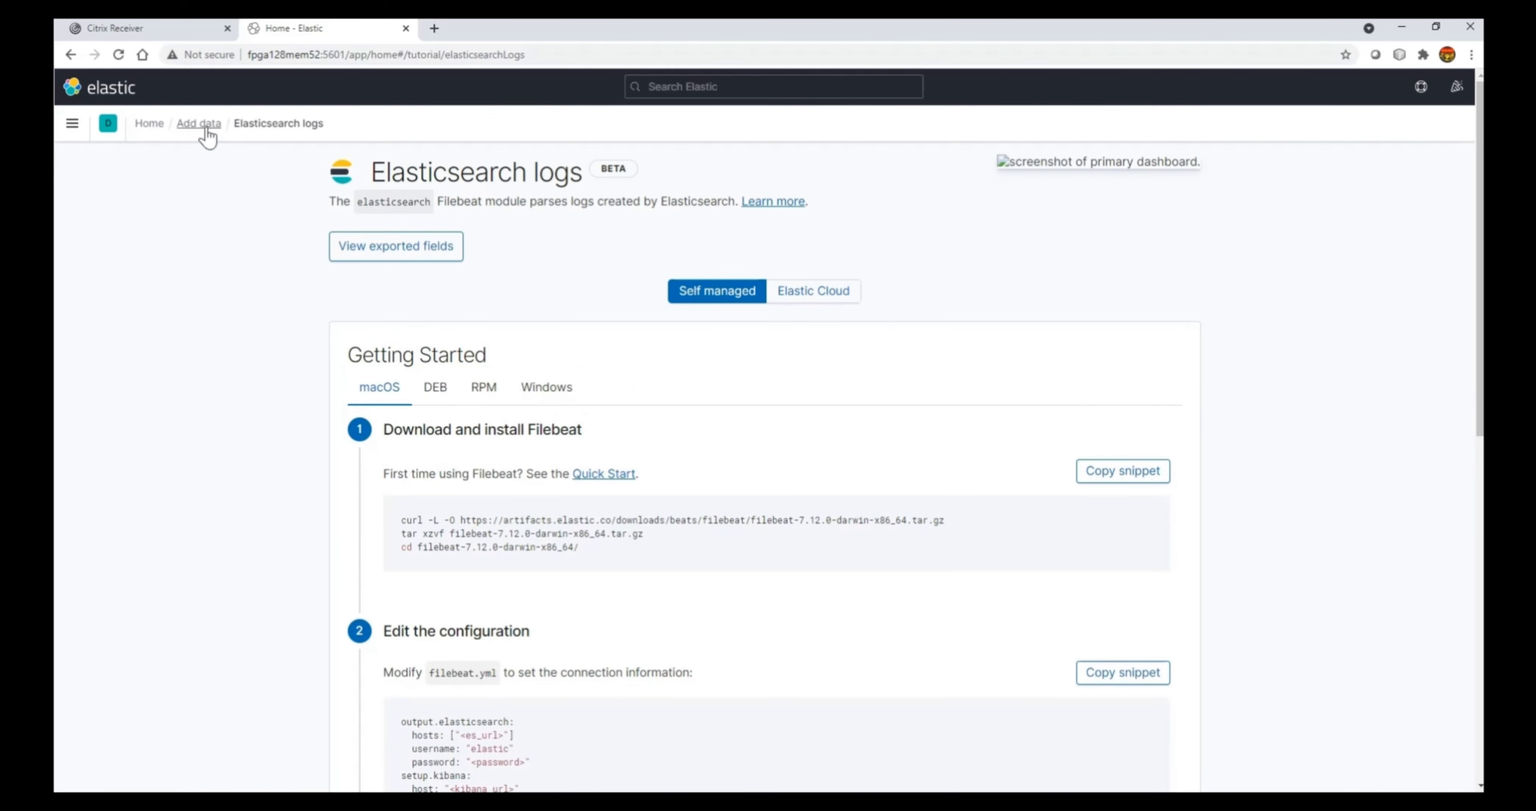
{"action": "scroll", "coordinate": [953, 513], "scroll_direction": "down", "scroll_amount": 10}
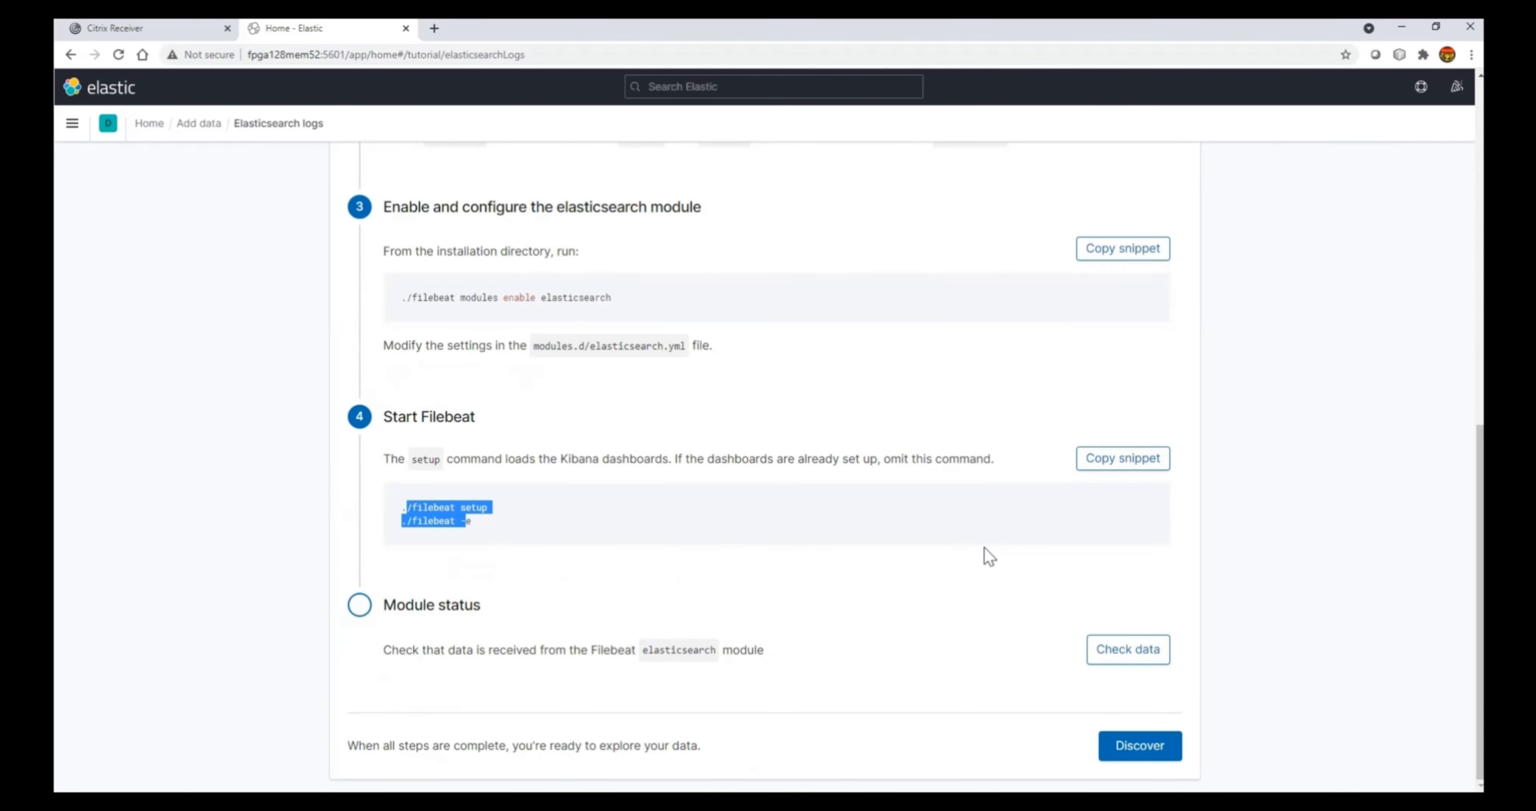
{"action": "scroll", "coordinate": [814, 577], "scroll_direction": "up", "scroll_amount": 5}
{"action": "scroll", "coordinate": [815, 577], "scroll_direction": "up", "scroll_amount": 5}
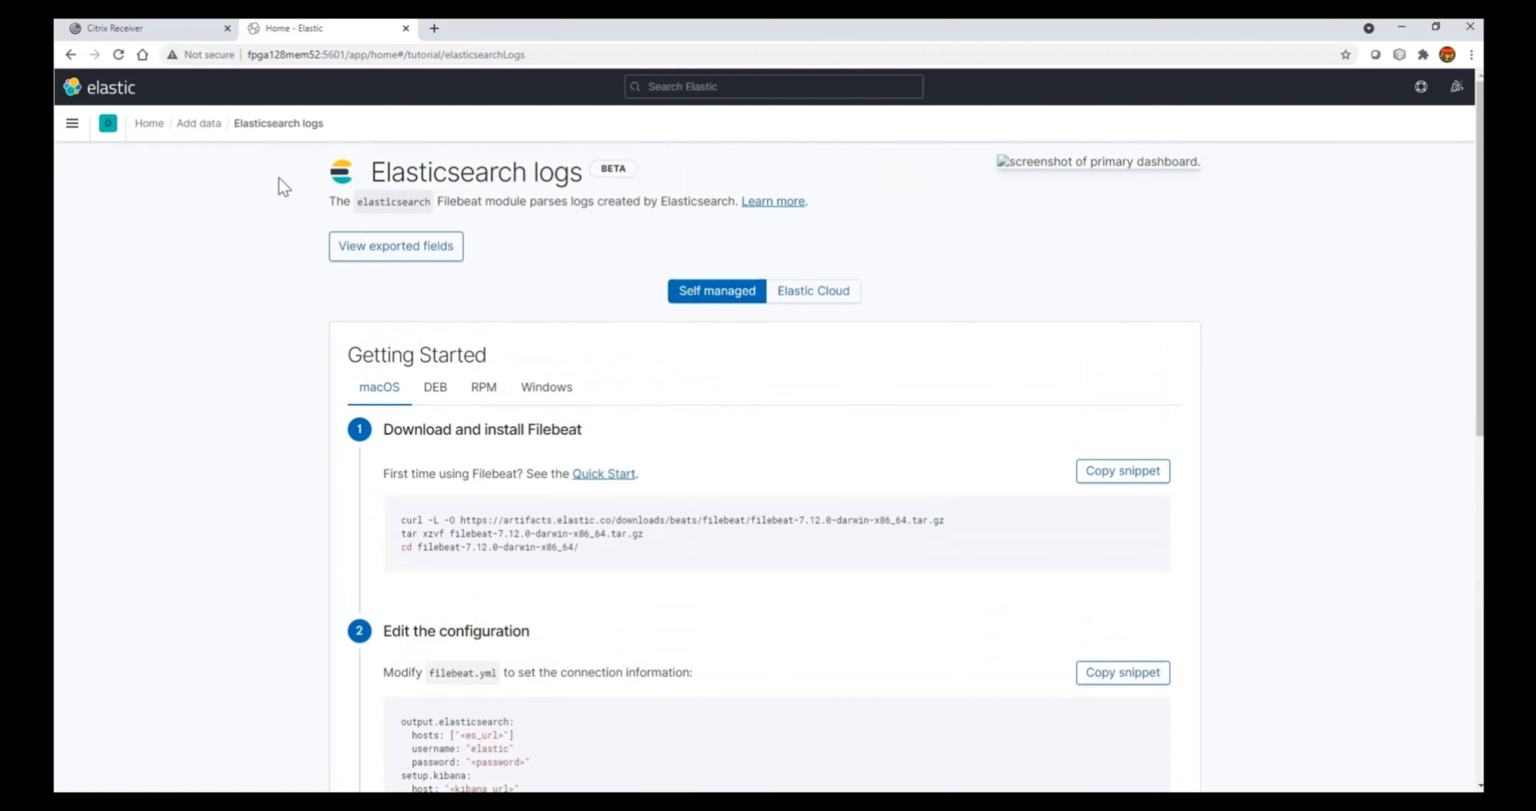
Return to the Add data page and open the Elasticsearch metrics guide from the metrics sources
{"action": "left_click", "coordinate": [203, 128]}
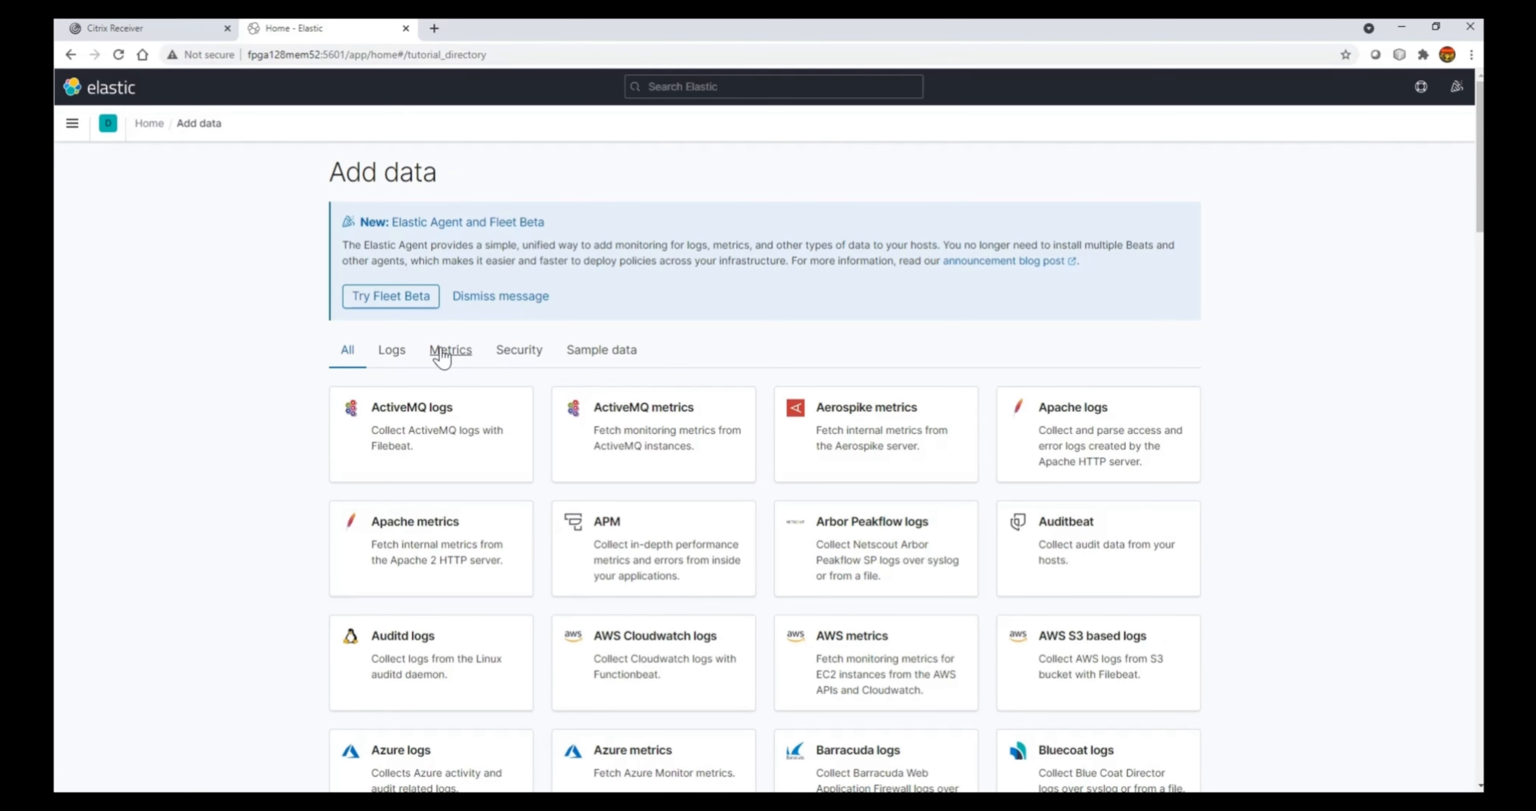
{"action": "left_click", "coordinate": [436, 355]}
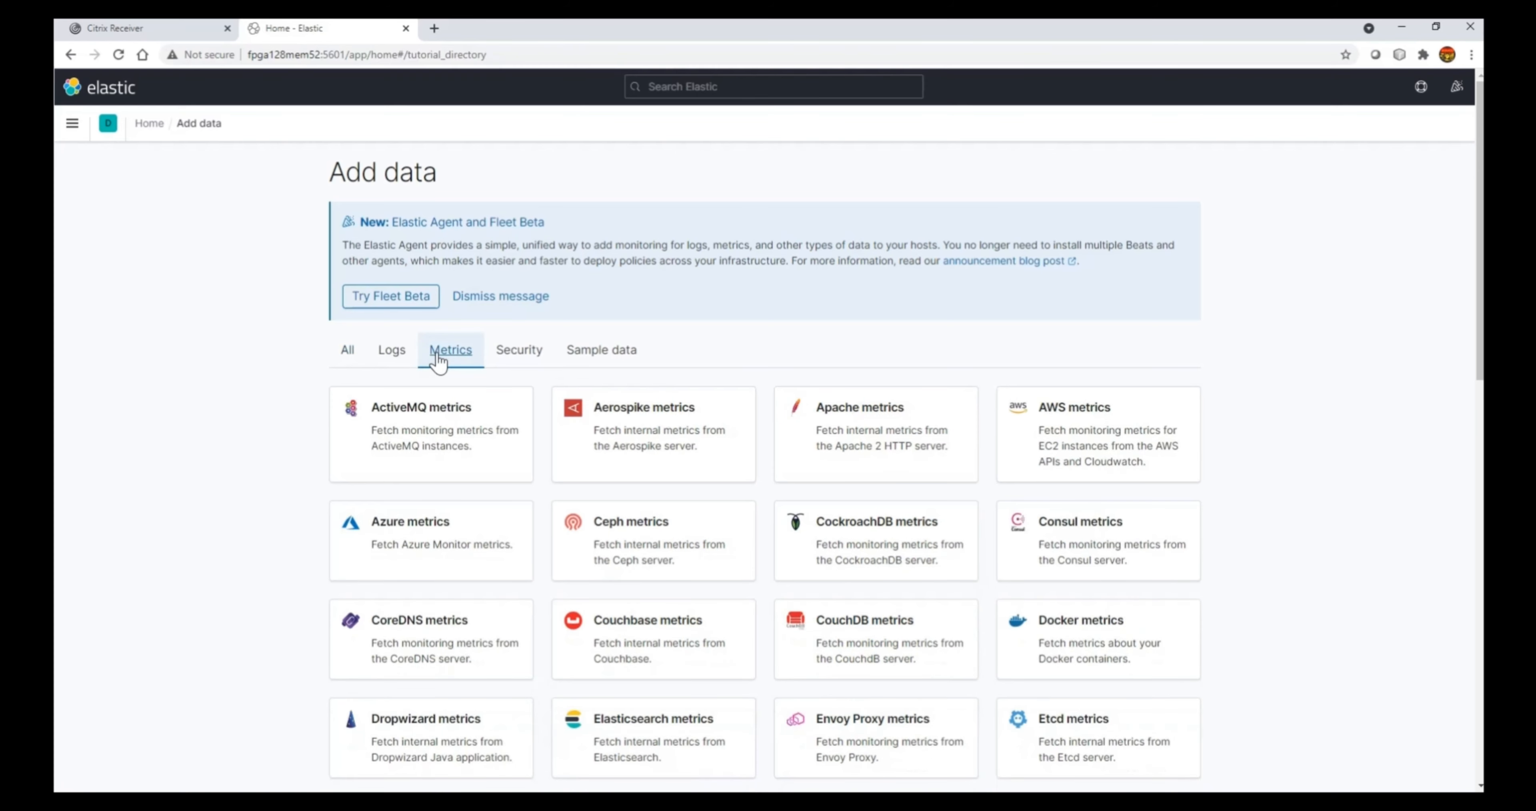
{"action": "scroll", "coordinate": [654, 640], "scroll_direction": "down", "scroll_amount": 1}
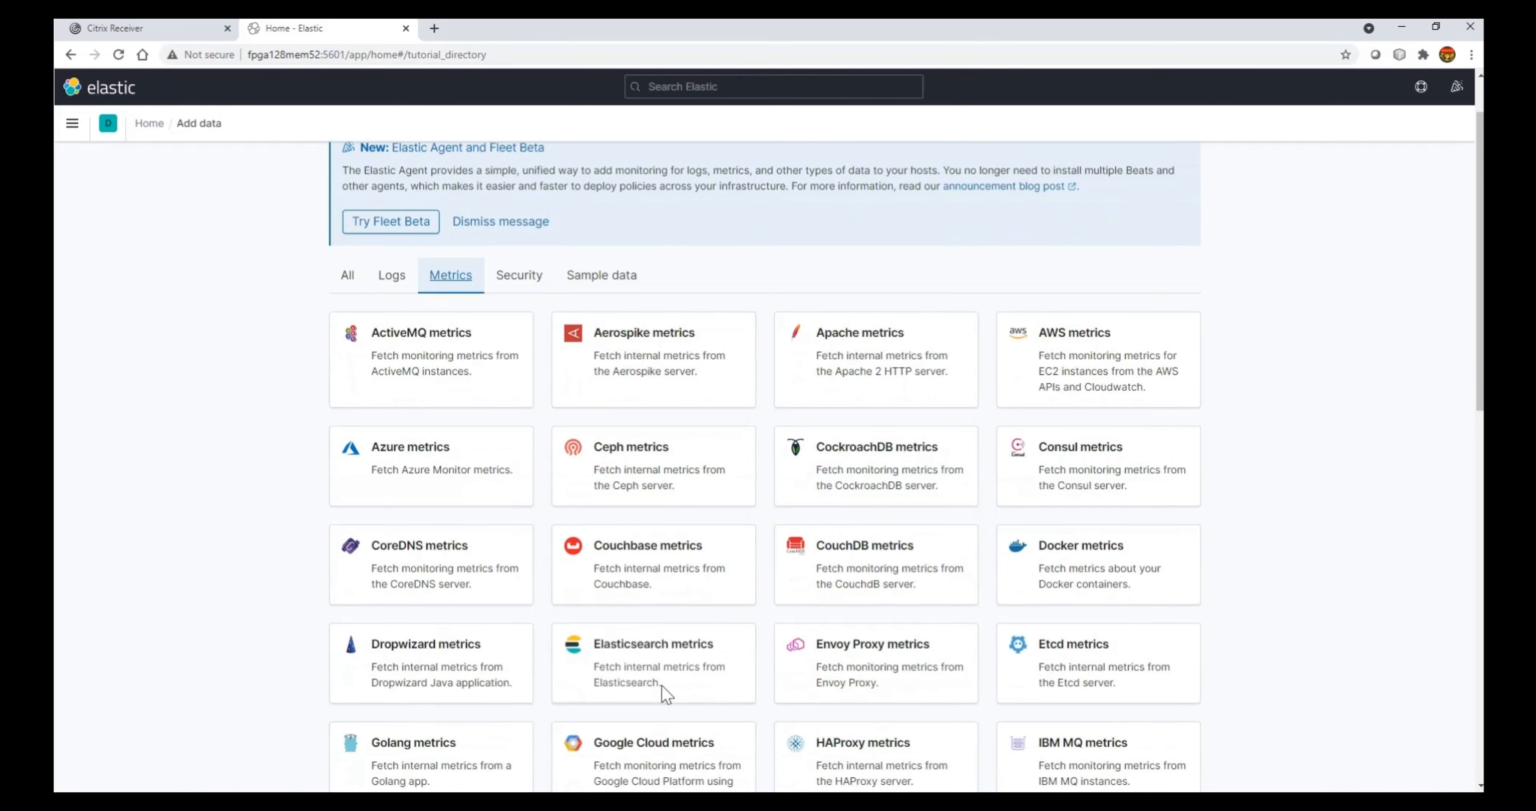
{"action": "left_click", "coordinate": [656, 679]}
Examine the Metricbeat download commands, connection configuration, elasticsearch module activation and start instructions
{"action": "scroll", "coordinate": [727, 593], "scroll_direction": "down", "scroll_amount": 1}
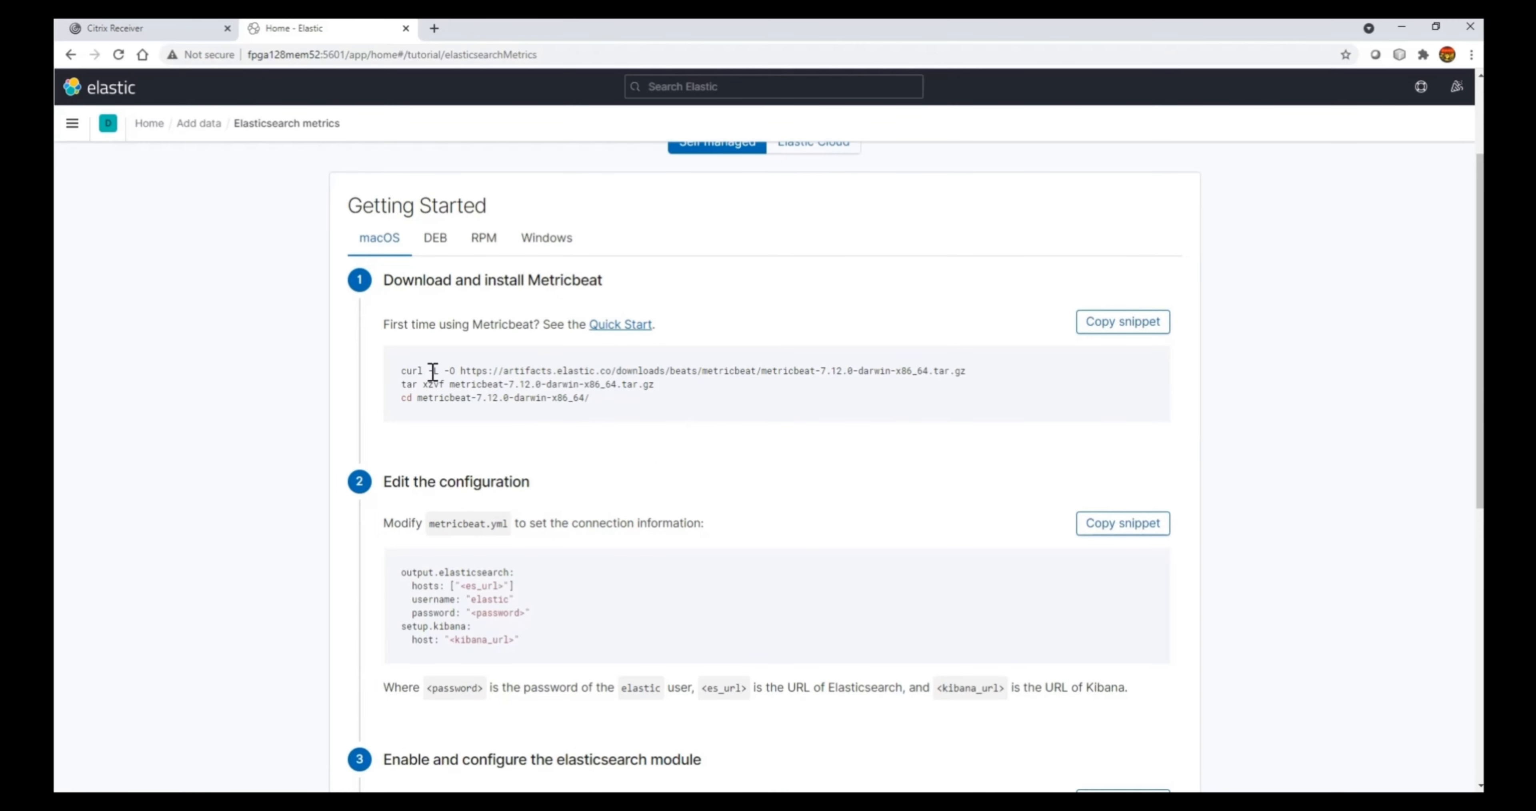
{"action": "left_click_drag", "start_coordinate": [407, 370], "coordinate": [672, 465]}
{"action": "scroll", "coordinate": [596, 476], "scroll_direction": "down", "scroll_amount": 2}
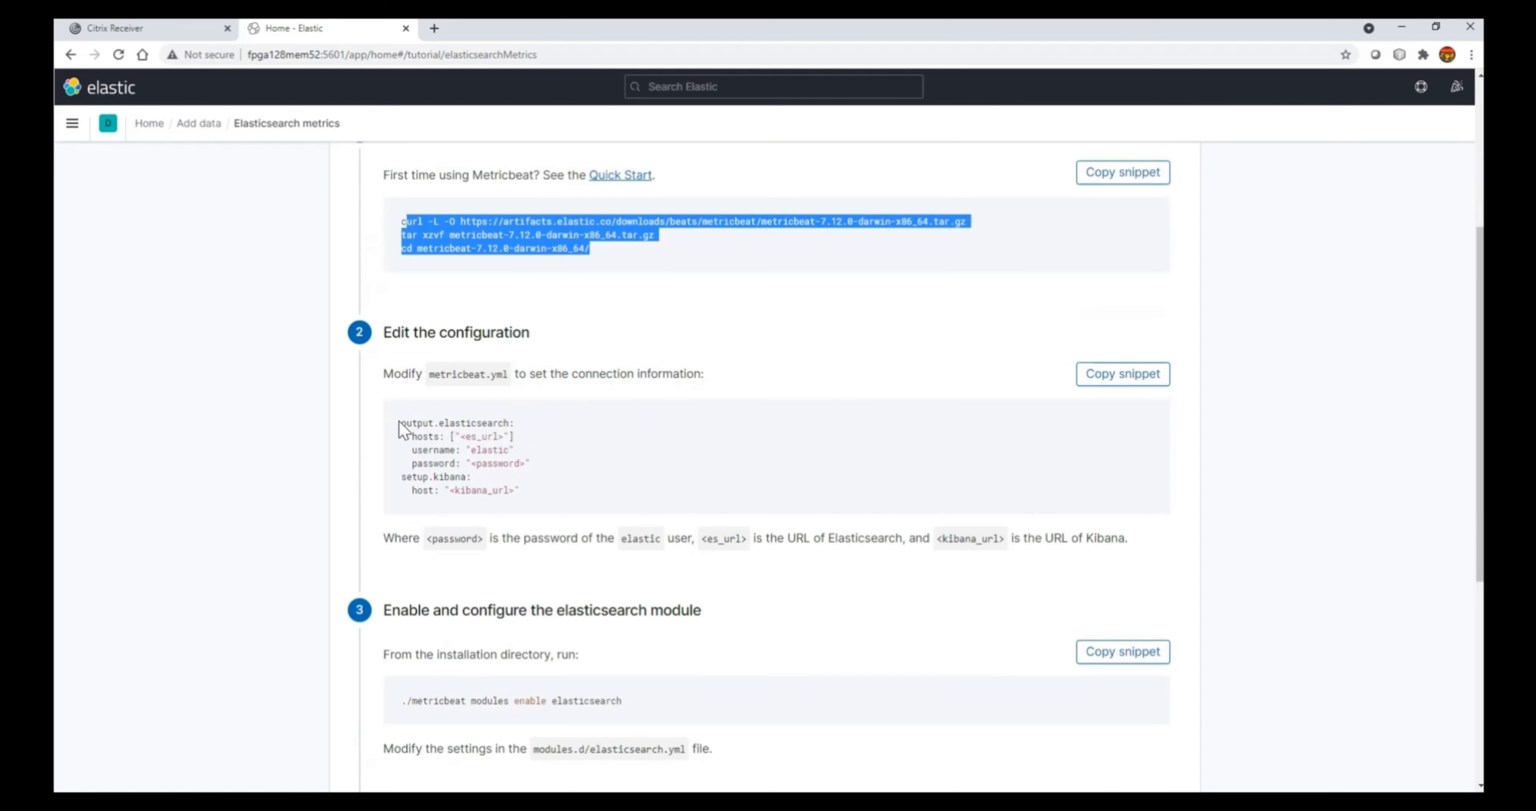
{"action": "left_click_drag", "start_coordinate": [401, 425], "coordinate": [543, 499]}
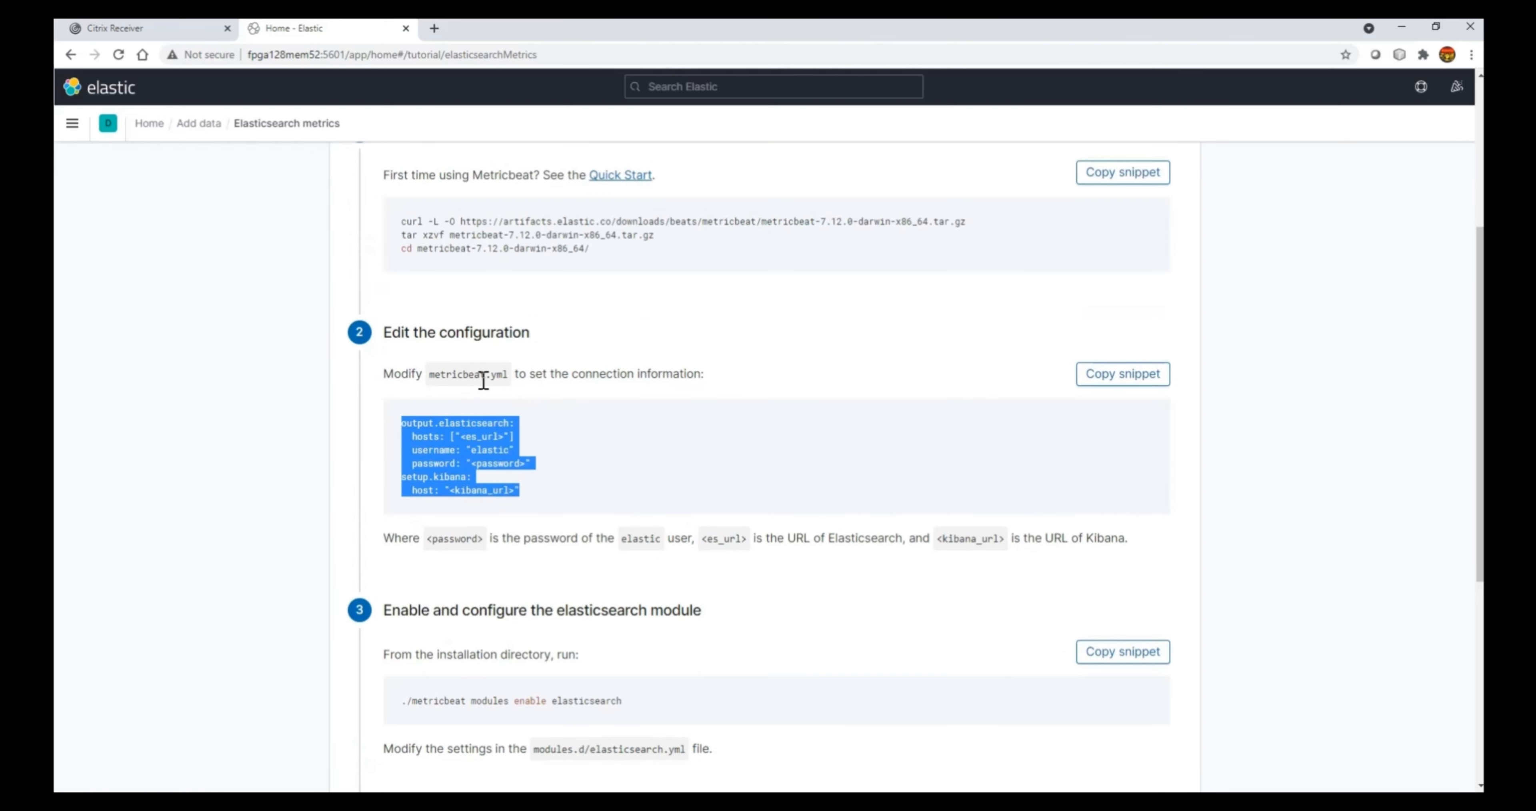
{"action": "scroll", "coordinate": [714, 511], "scroll_direction": "down", "scroll_amount": 3}
{"action": "left_click_drag", "start_coordinate": [403, 476], "coordinate": [578, 474]}
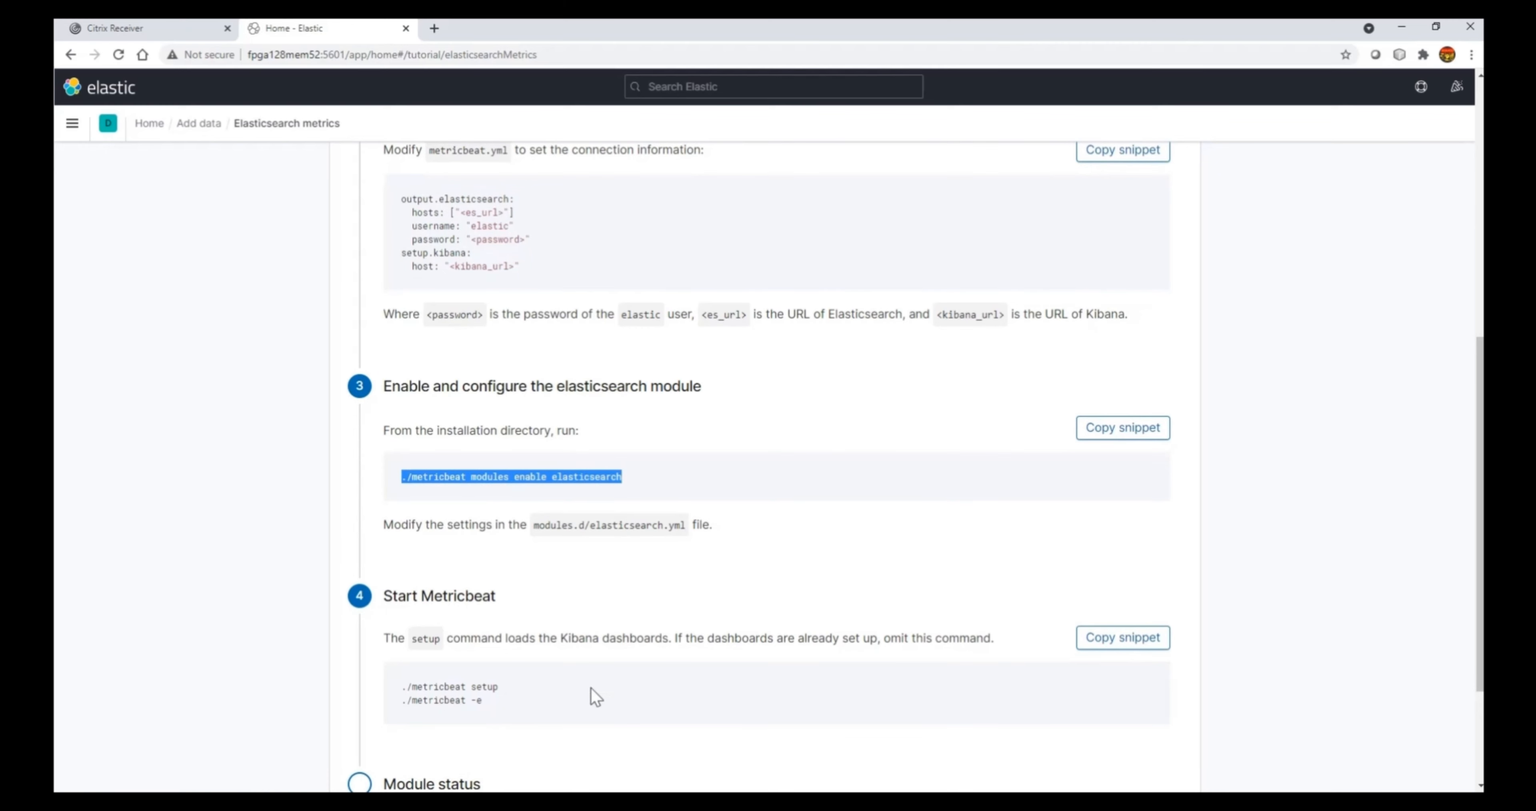
{"action": "scroll", "coordinate": [638, 657], "scroll_direction": "down", "scroll_amount": 3}
{"action": "scroll", "coordinate": [664, 536], "scroll_direction": "up", "scroll_amount": 10}
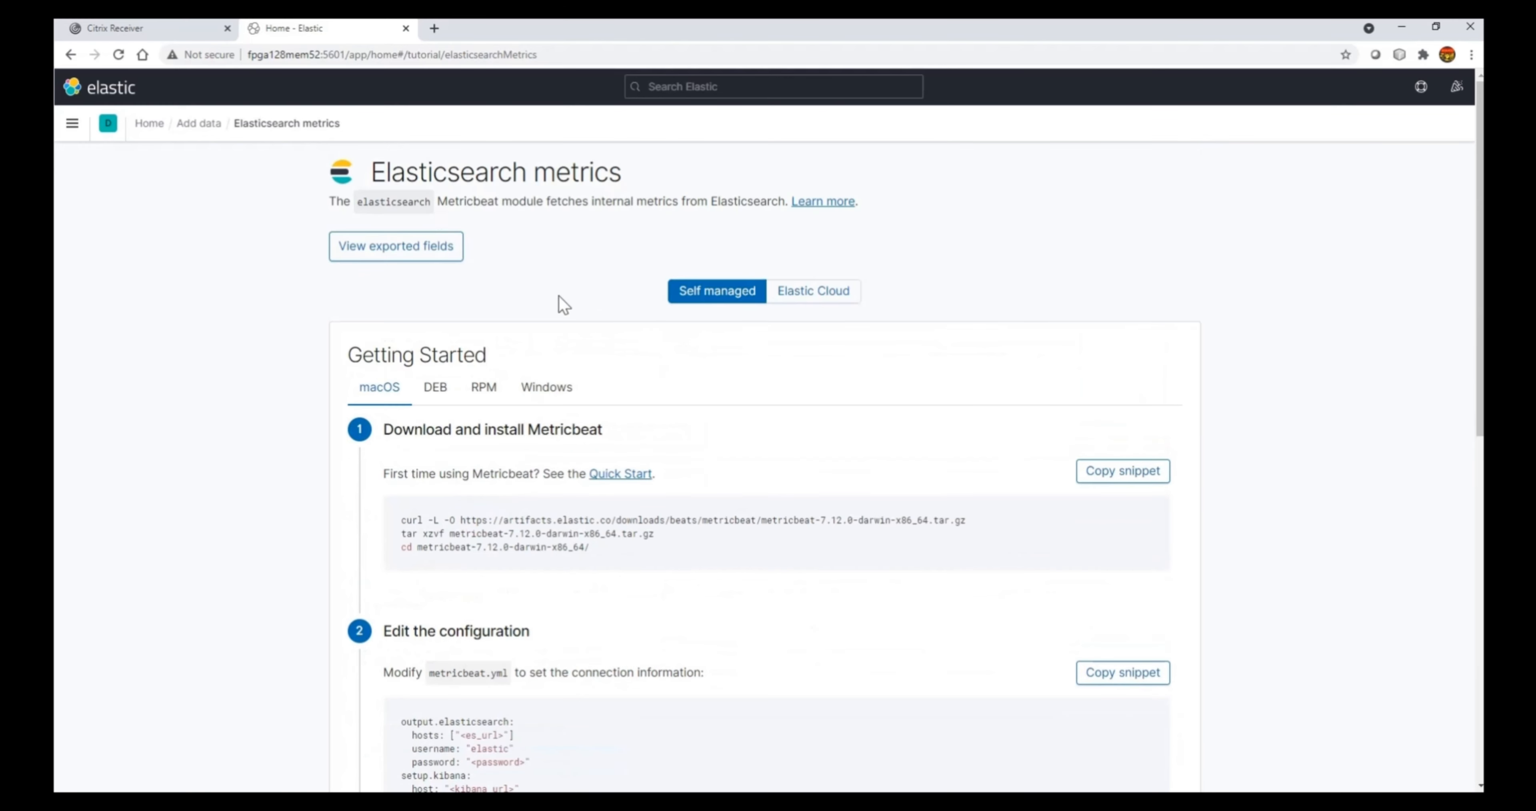
Return to the Add data page and open the Auditd logs guide from the security sources
{"action": "left_click", "coordinate": [209, 132]}
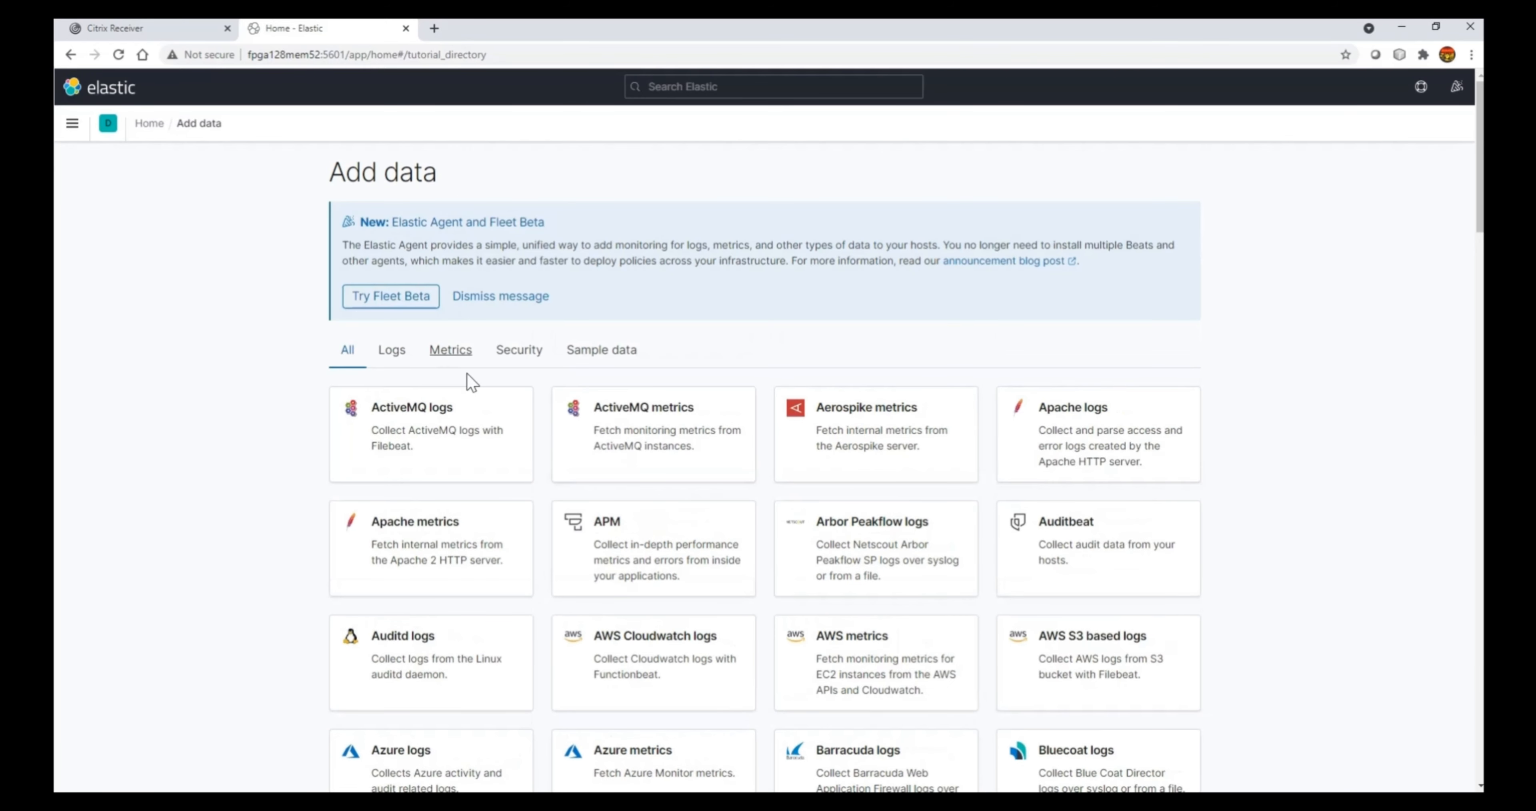
{"action": "left_click", "coordinate": [517, 355]}
{"action": "scroll", "coordinate": [597, 471], "scroll_direction": "down", "scroll_amount": 3}
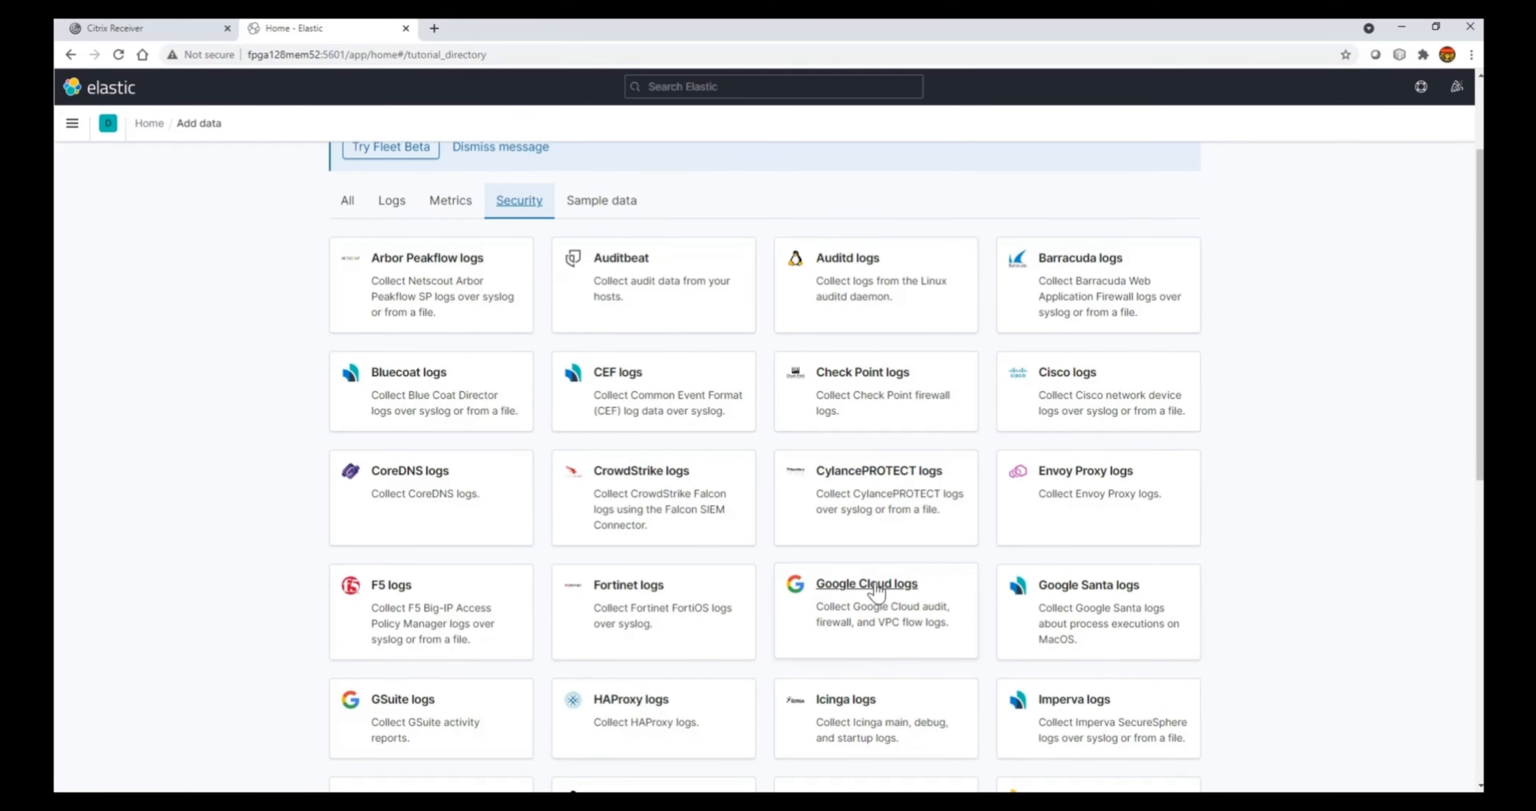
{"action": "left_click", "coordinate": [862, 258]}
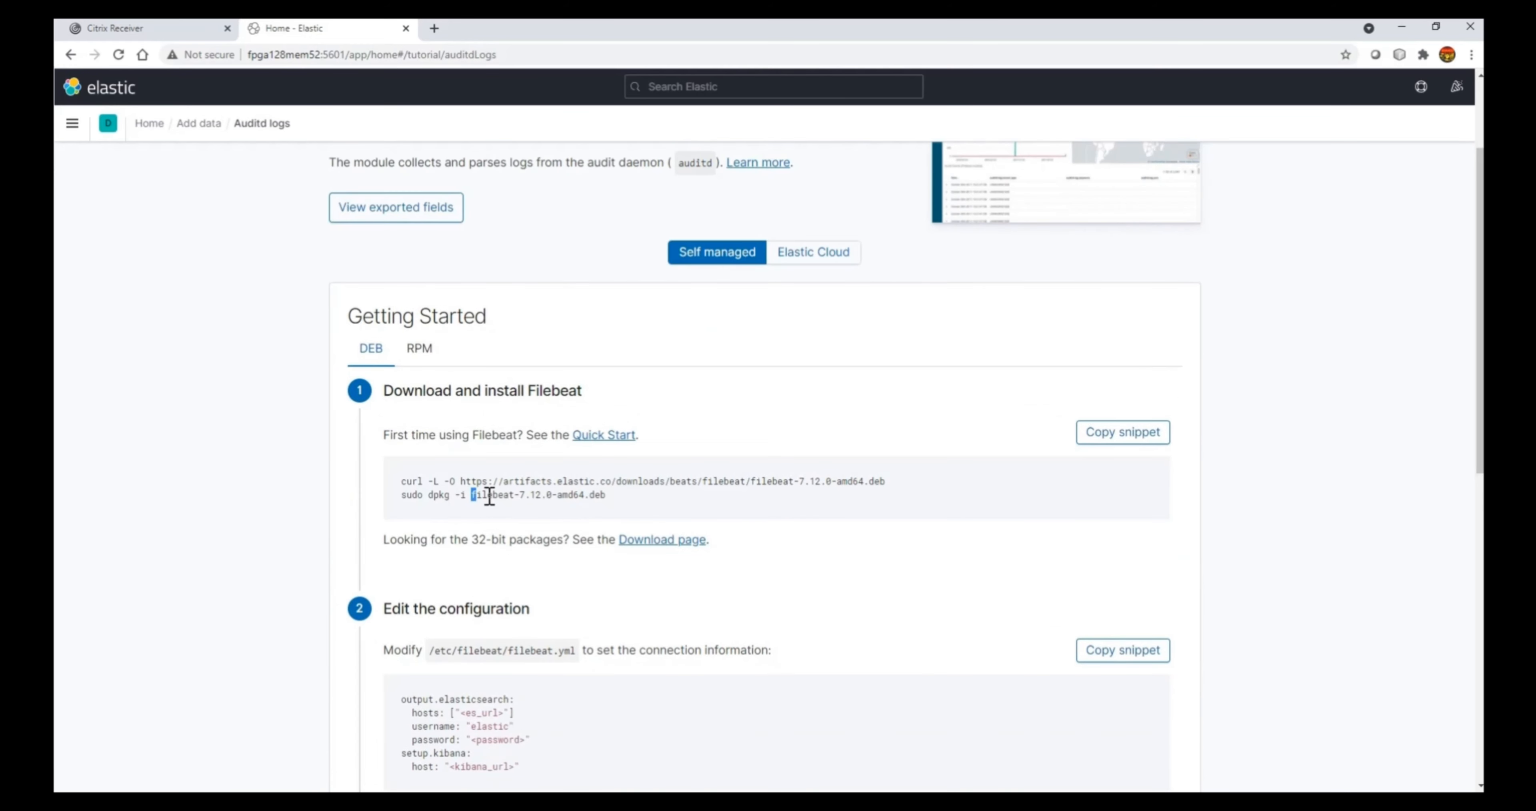
Examine the Auditd guide's Filebeat package, connection configuration, auditd module activation and service start commands
{"action": "left_click_drag", "start_coordinate": [489, 496], "coordinate": [597, 498]}
{"action": "scroll", "coordinate": [597, 499], "scroll_direction": "down", "scroll_amount": 4}
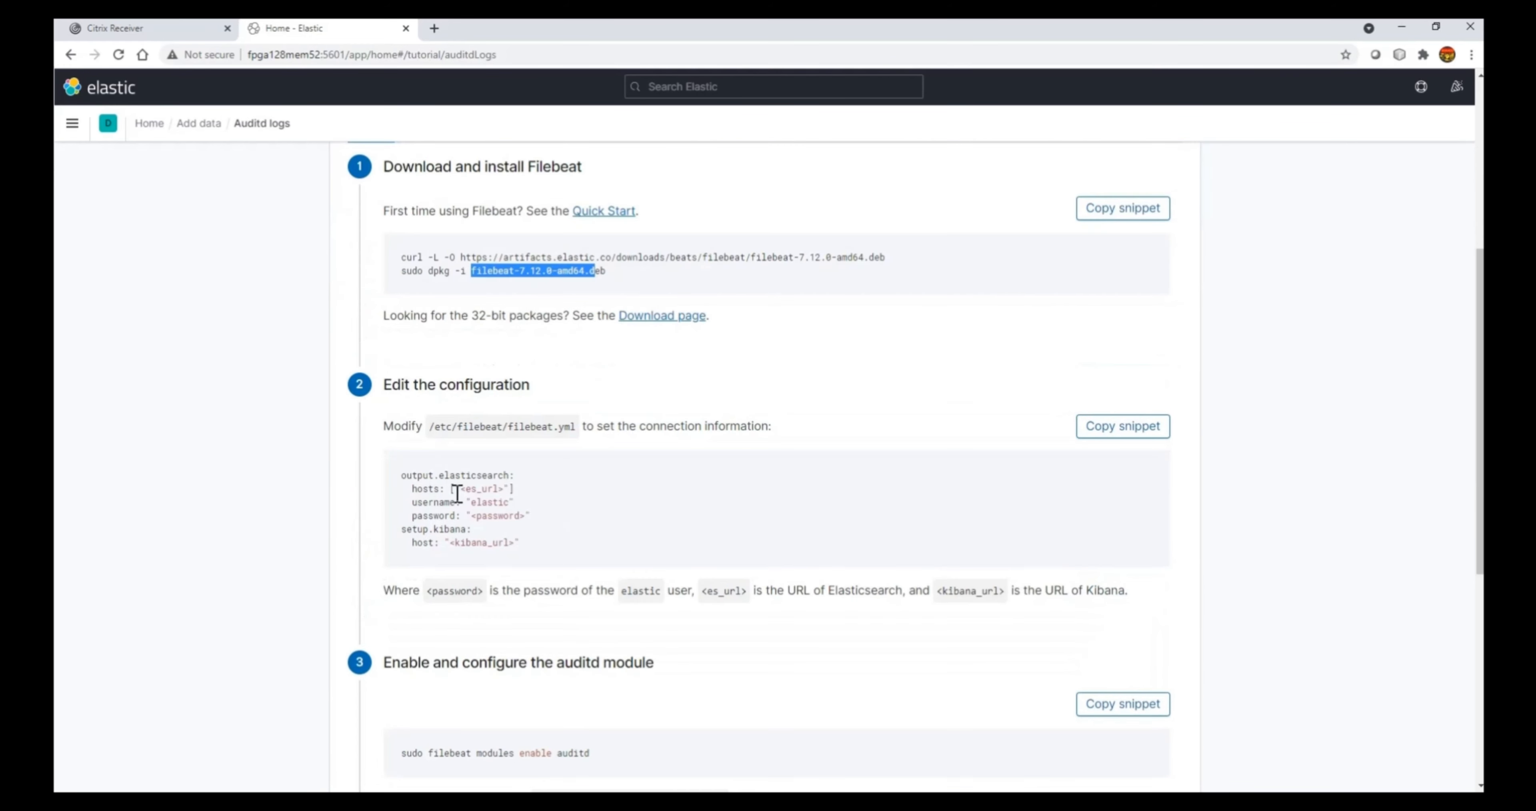
{"action": "left_click_drag", "start_coordinate": [406, 474], "coordinate": [531, 532]}
{"action": "scroll", "coordinate": [600, 662], "scroll_direction": "down", "scroll_amount": 4}
{"action": "double_click", "coordinate": [578, 532]}
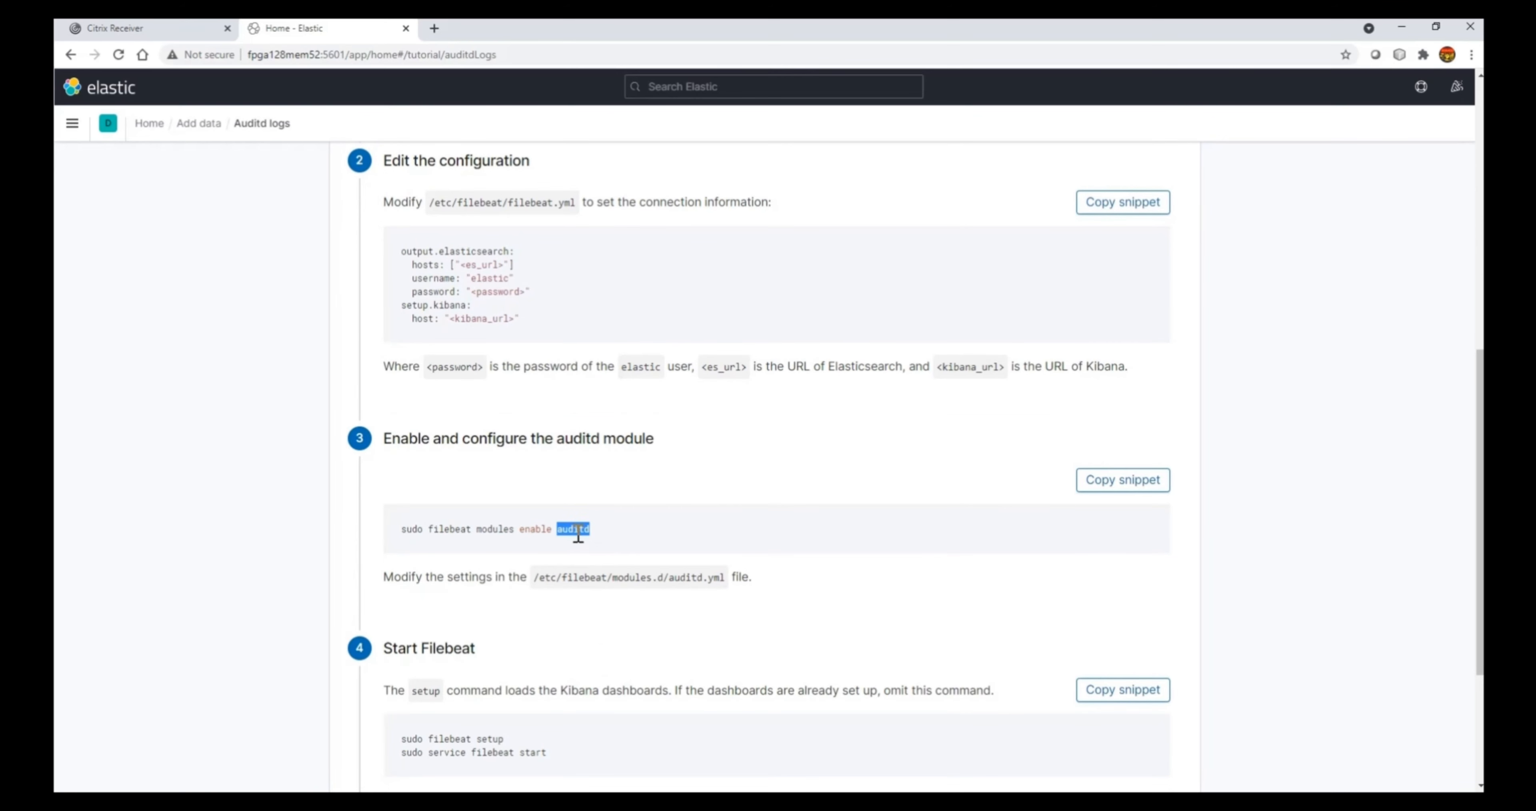
{"action": "scroll", "coordinate": [600, 605], "scroll_direction": "down", "scroll_amount": 4}
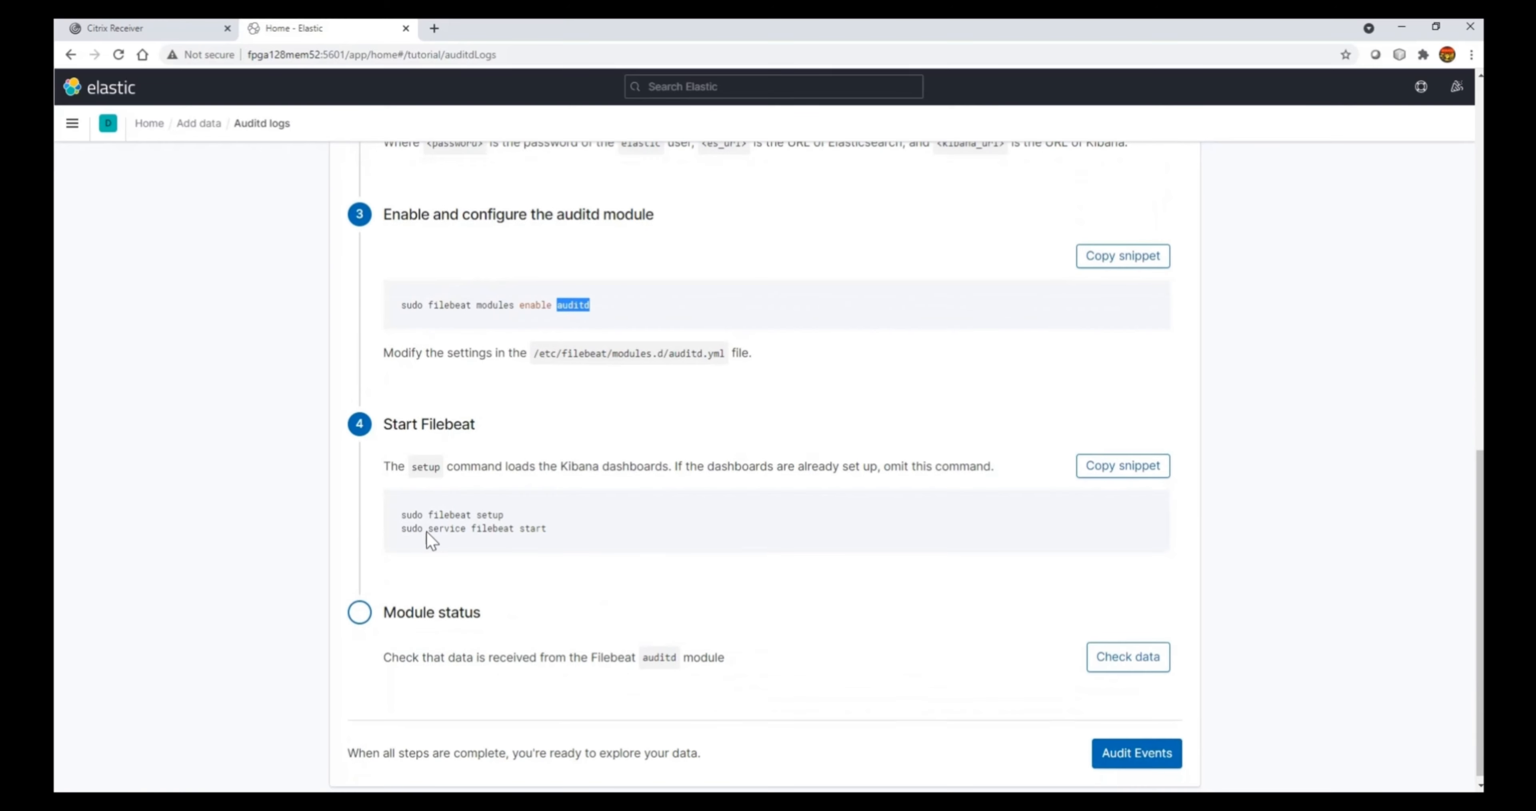
{"action": "left_click_drag", "start_coordinate": [406, 514], "coordinate": [549, 529]}
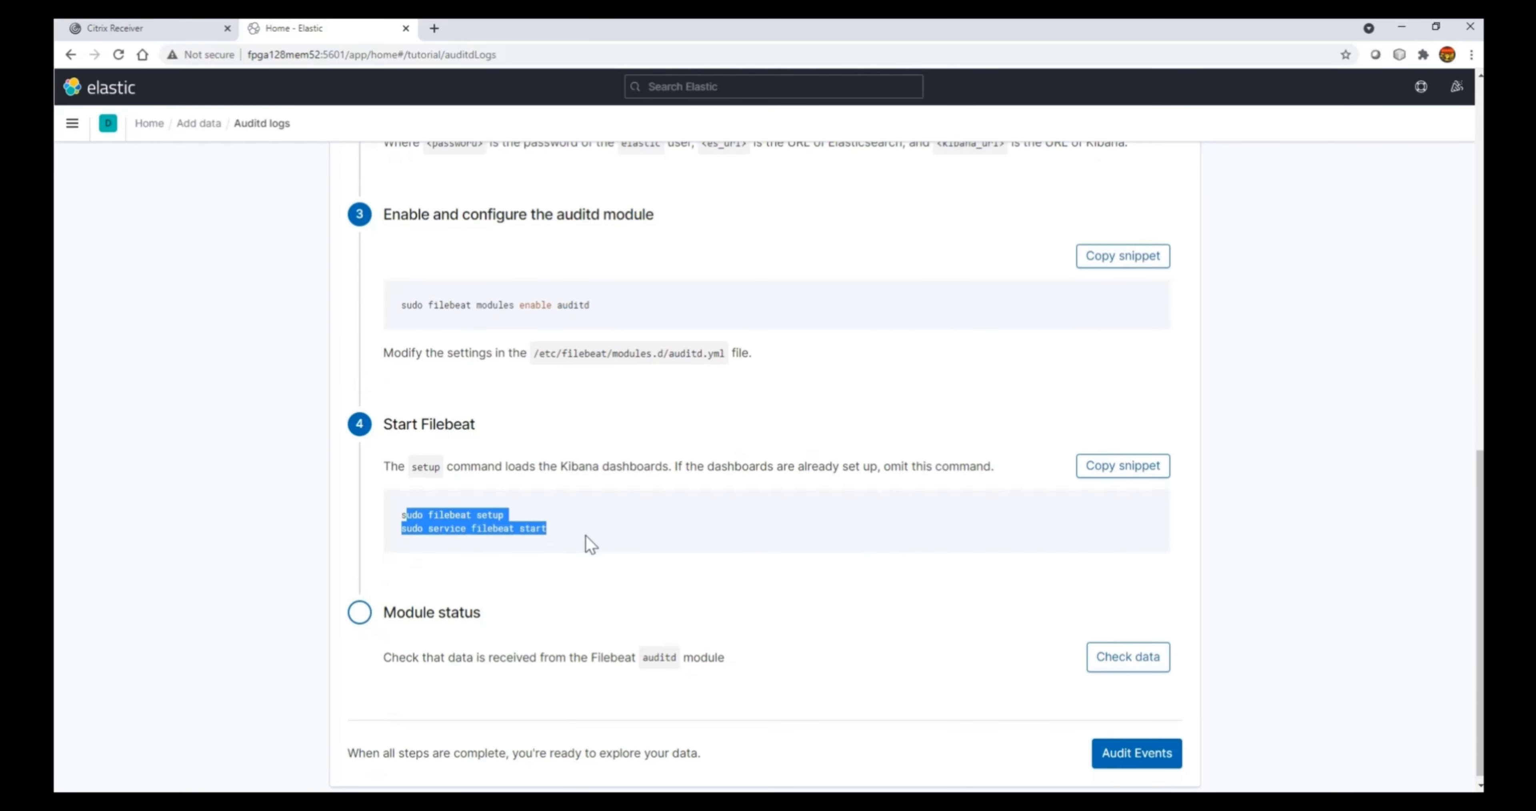
{"action": "left_click", "coordinate": [566, 426]}
{"action": "left_click_drag", "start_coordinate": [429, 306], "coordinate": [611, 309]}
{"action": "scroll", "coordinate": [624, 381], "scroll_direction": "up", "scroll_amount": 11}
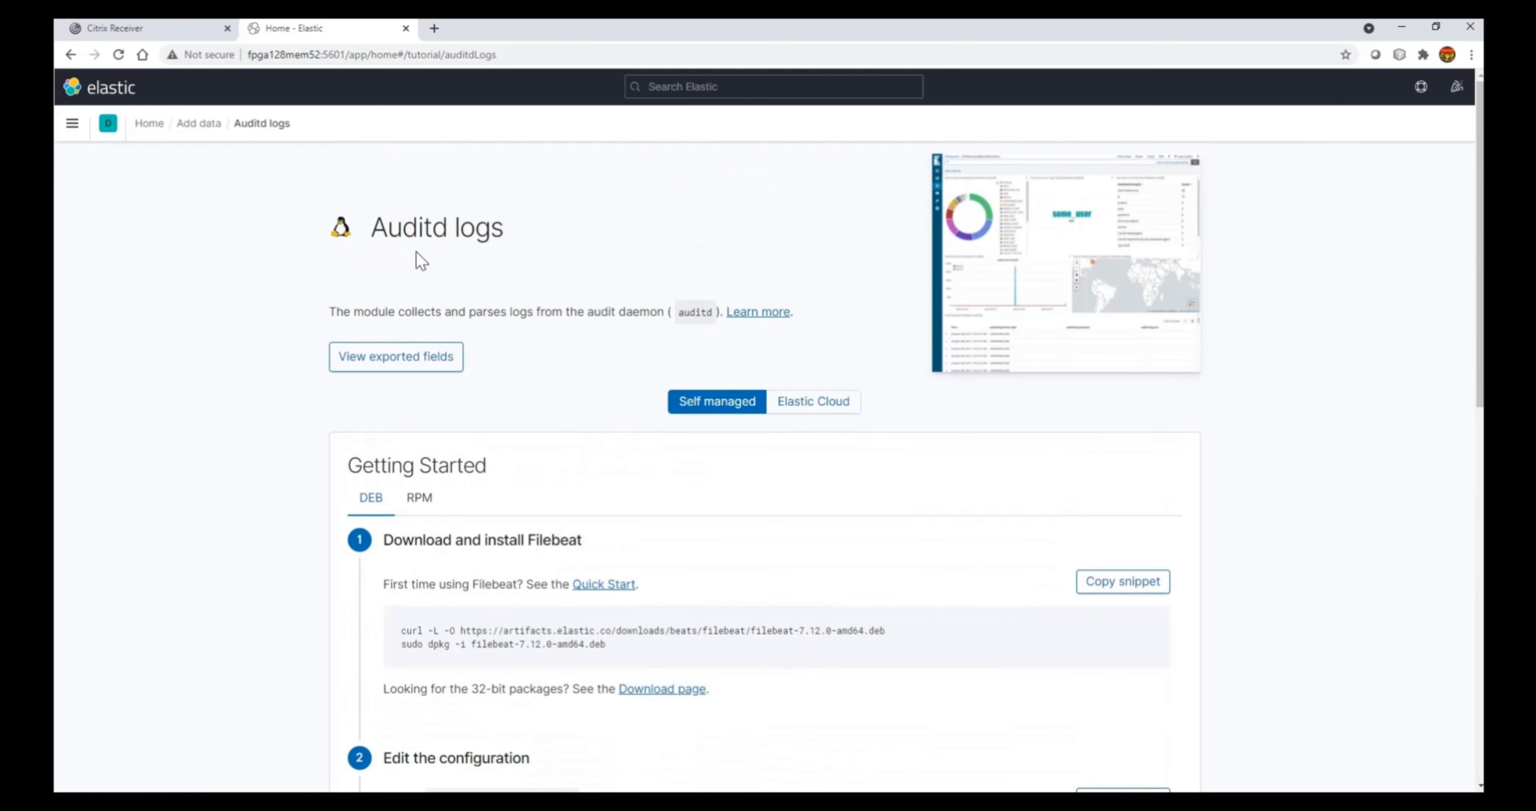
Return to the Add data page, review the sample data sets and add the Sample web logs data
{"action": "left_click", "coordinate": [205, 130]}
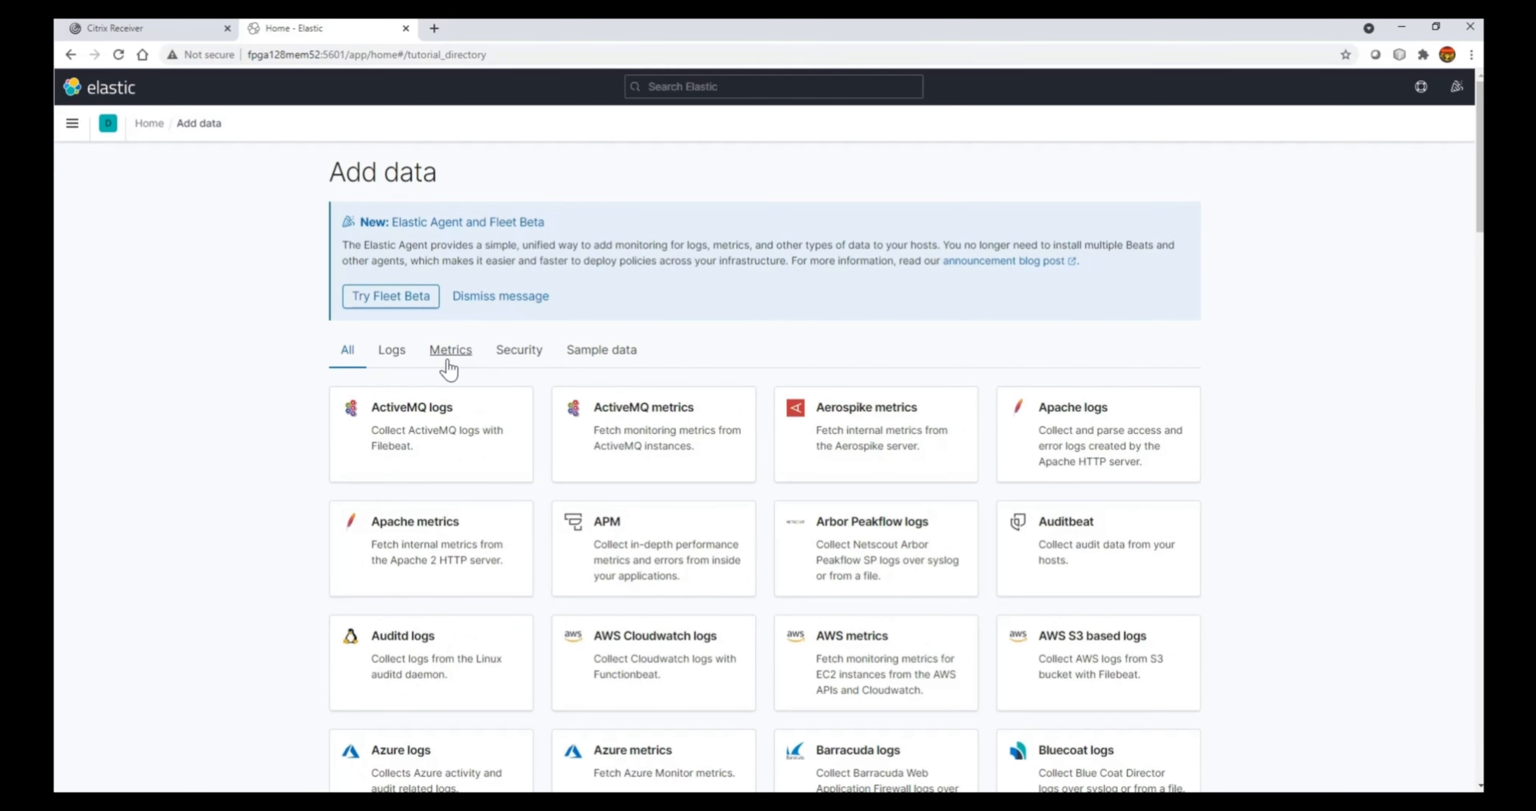
{"action": "left_click", "coordinate": [614, 354]}
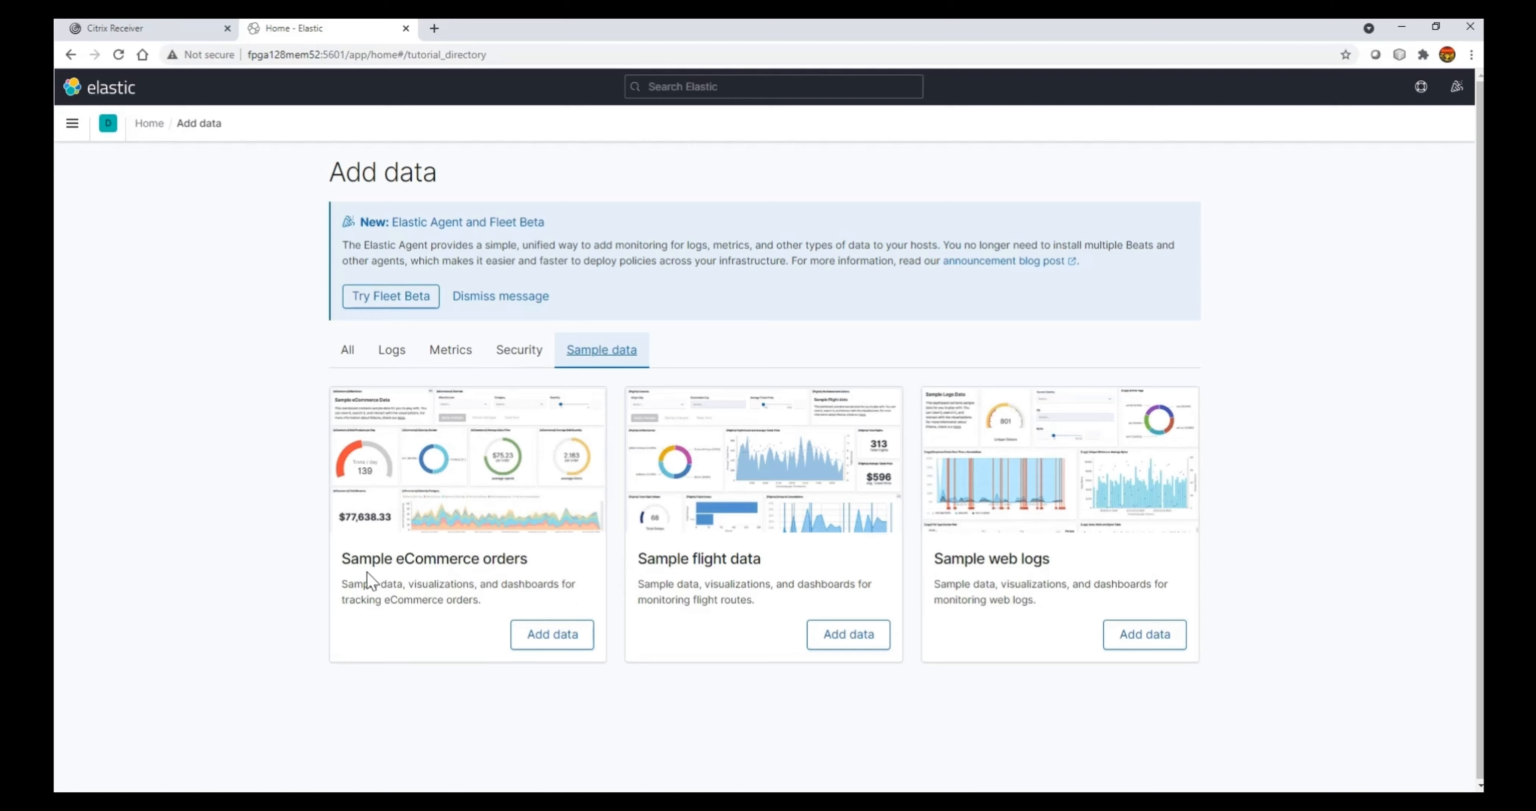
{"action": "left_click_drag", "start_coordinate": [343, 560], "coordinate": [534, 558]}
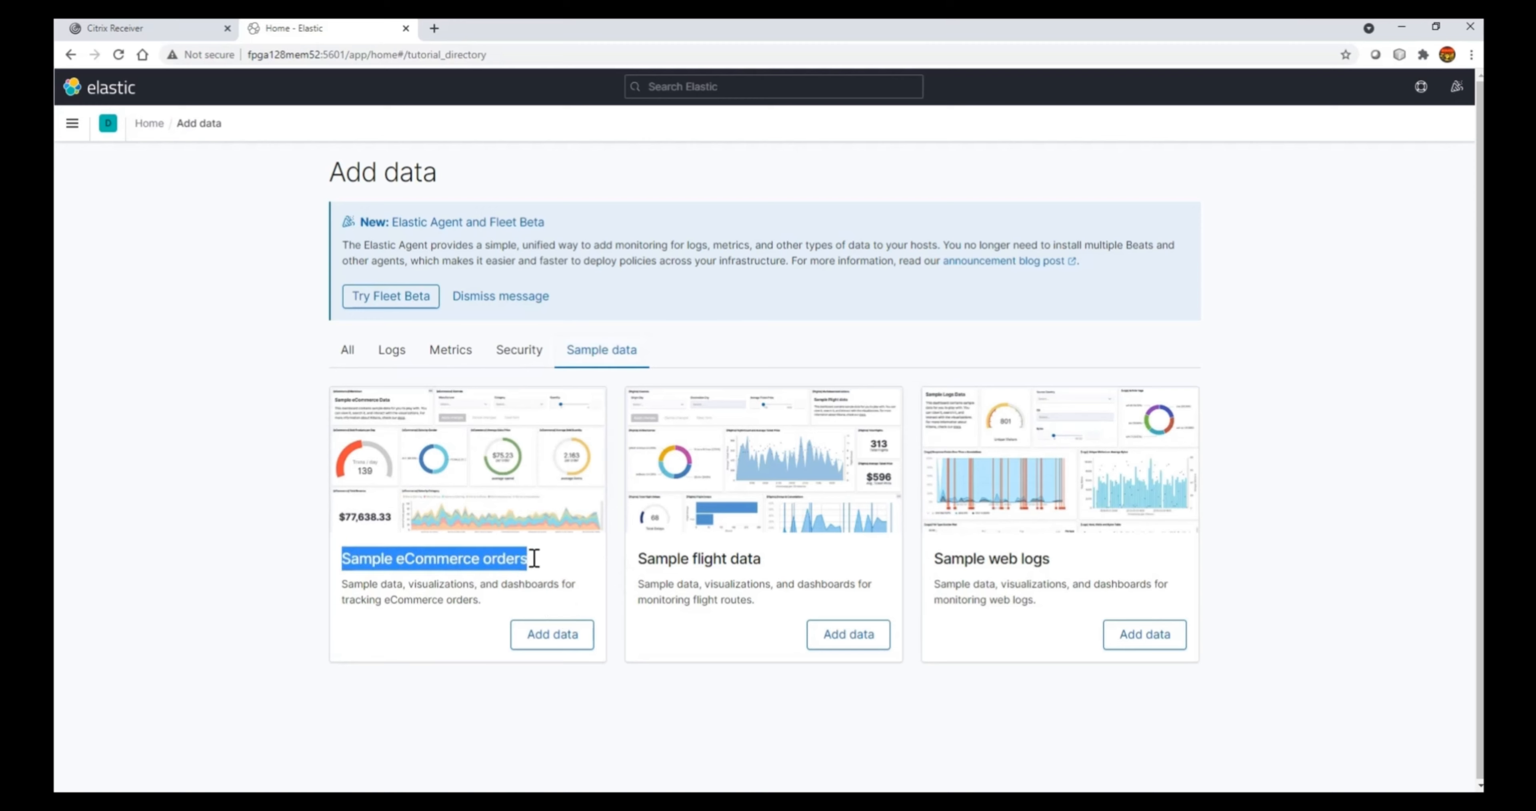
{"action": "left_click_drag", "start_coordinate": [638, 559], "coordinate": [759, 561]}
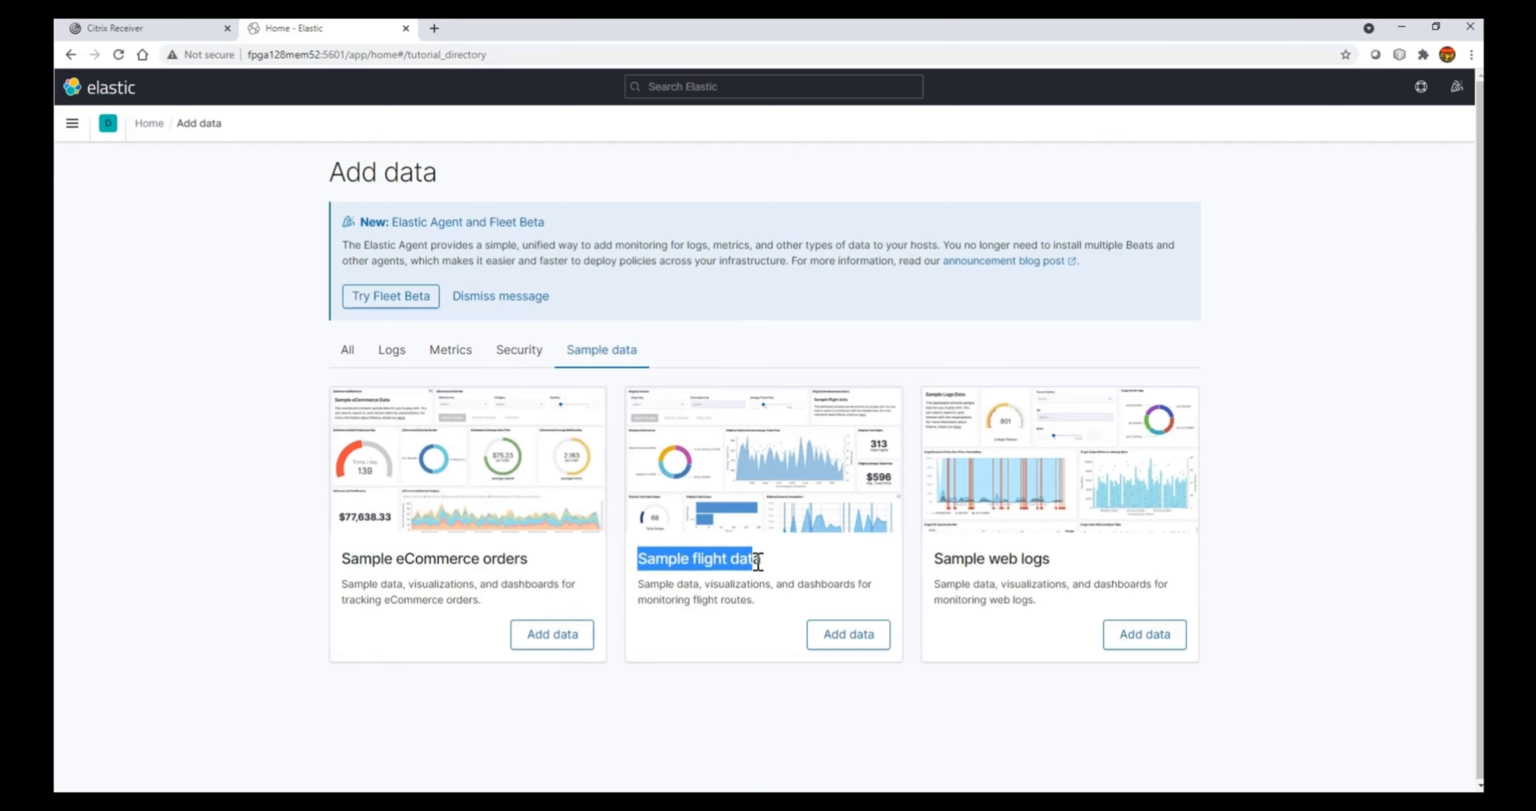
{"action": "left_click_drag", "start_coordinate": [932, 555], "coordinate": [1057, 554]}
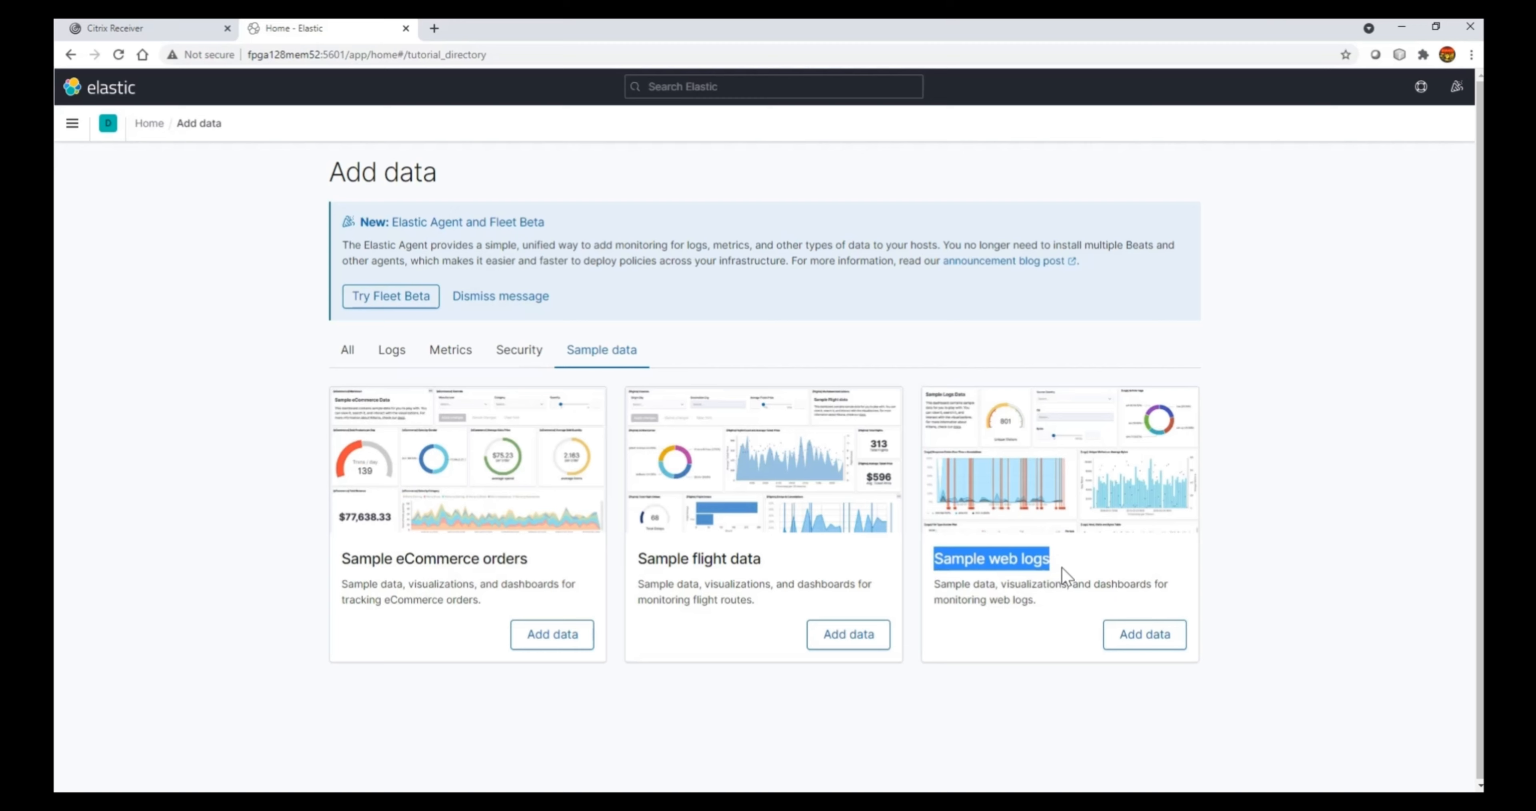
{"action": "left_click", "coordinate": [1164, 639]}
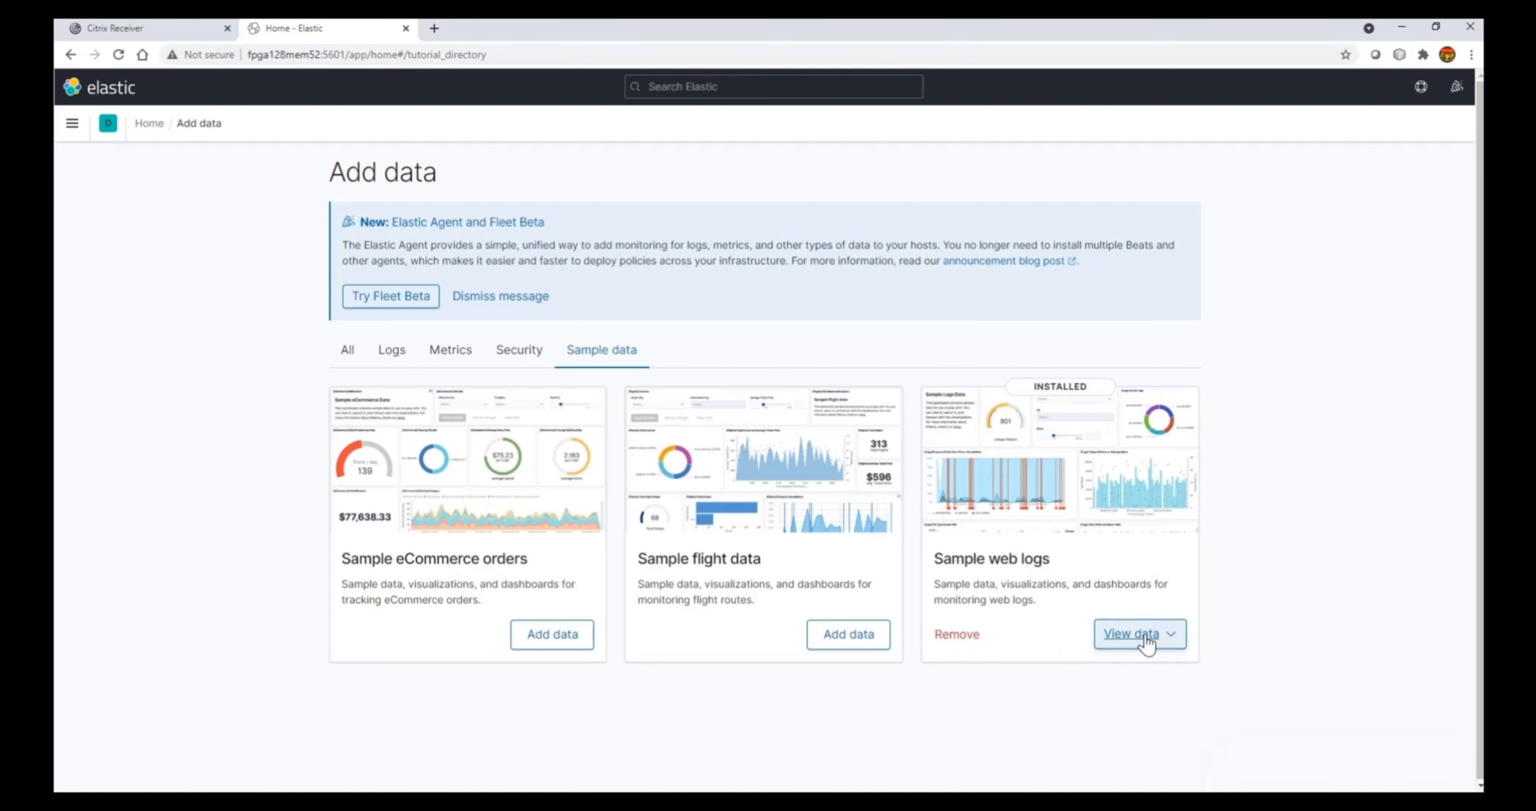
Open the Sample web logs dashboard and filter it by source countries IN and US
{"action": "left_click", "coordinate": [1168, 636]}
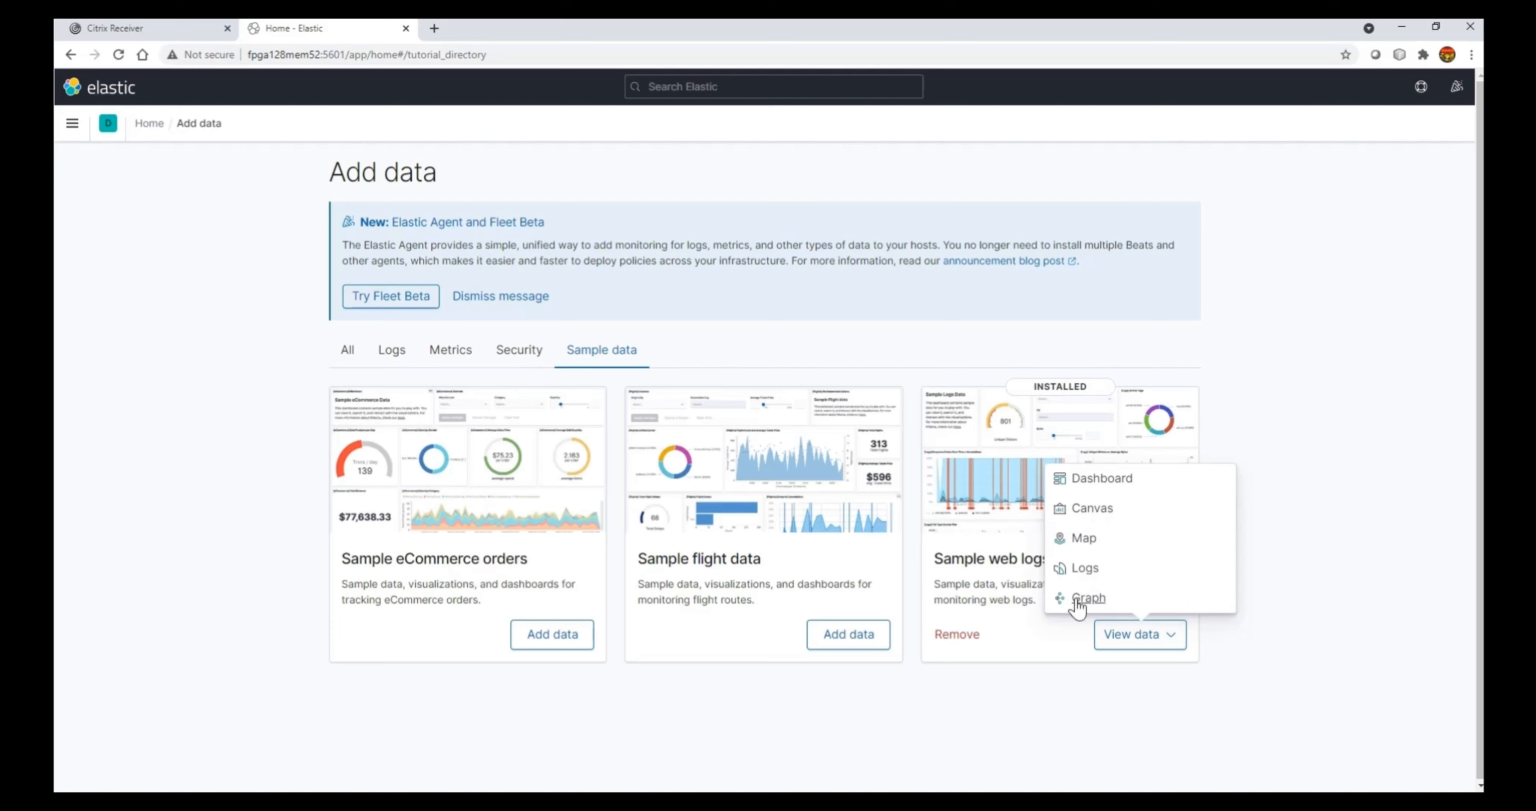
{"action": "left_click", "coordinate": [1089, 479]}
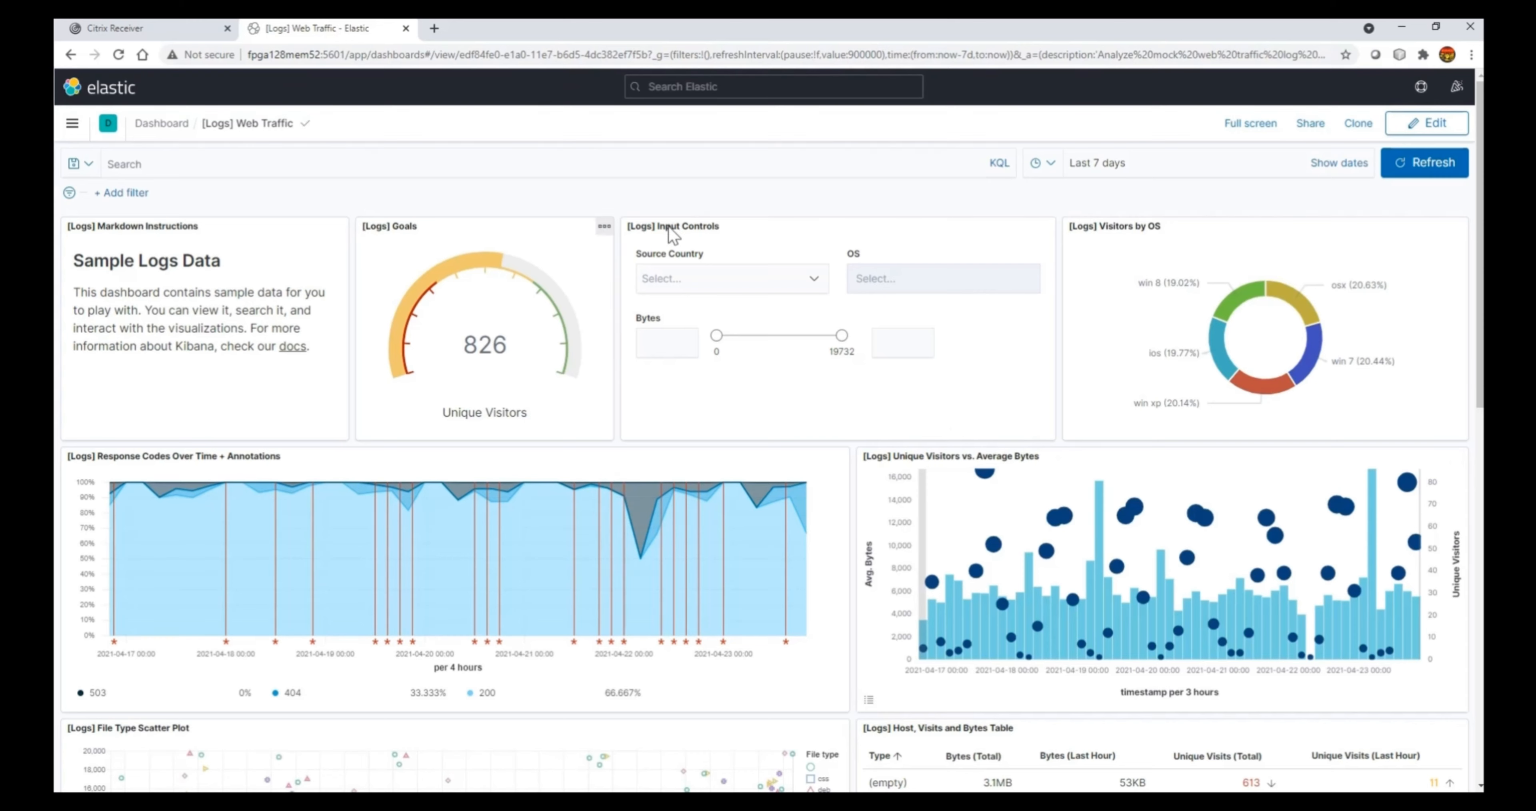
{"action": "left_click", "coordinate": [815, 286]}
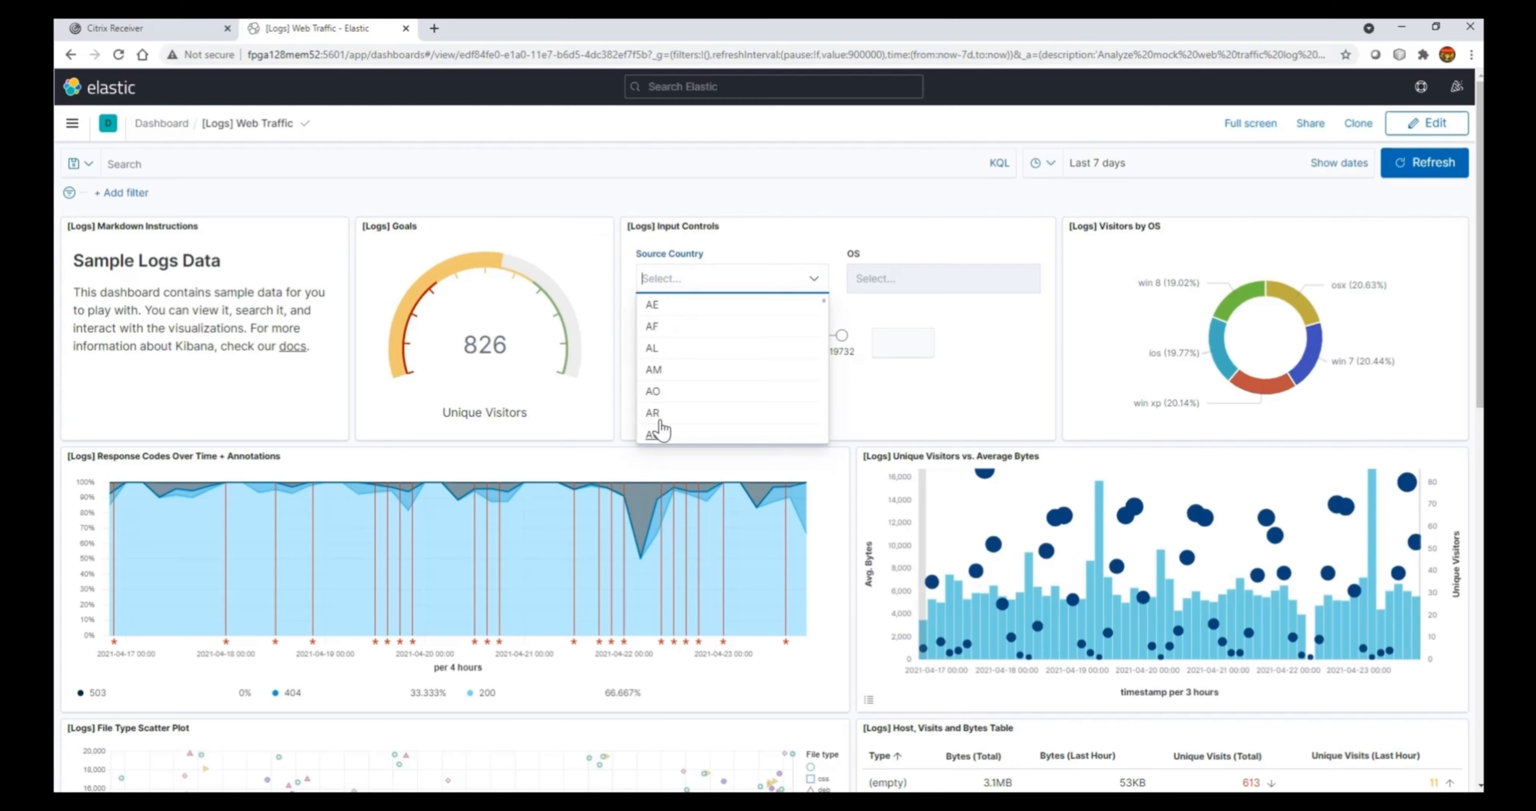
{"action": "type", "text": "IN"}
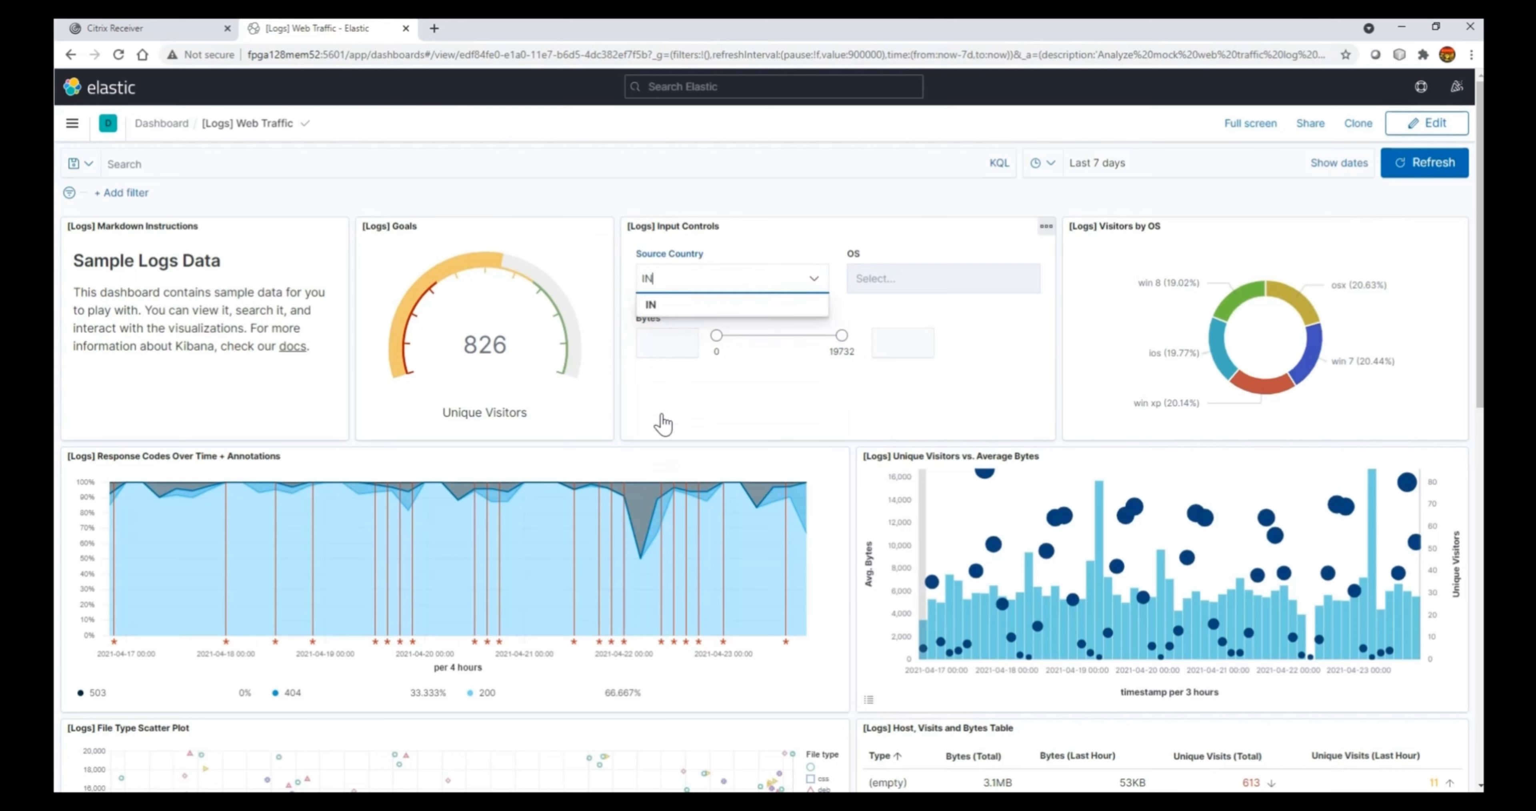
{"action": "left_click", "coordinate": [649, 307]}
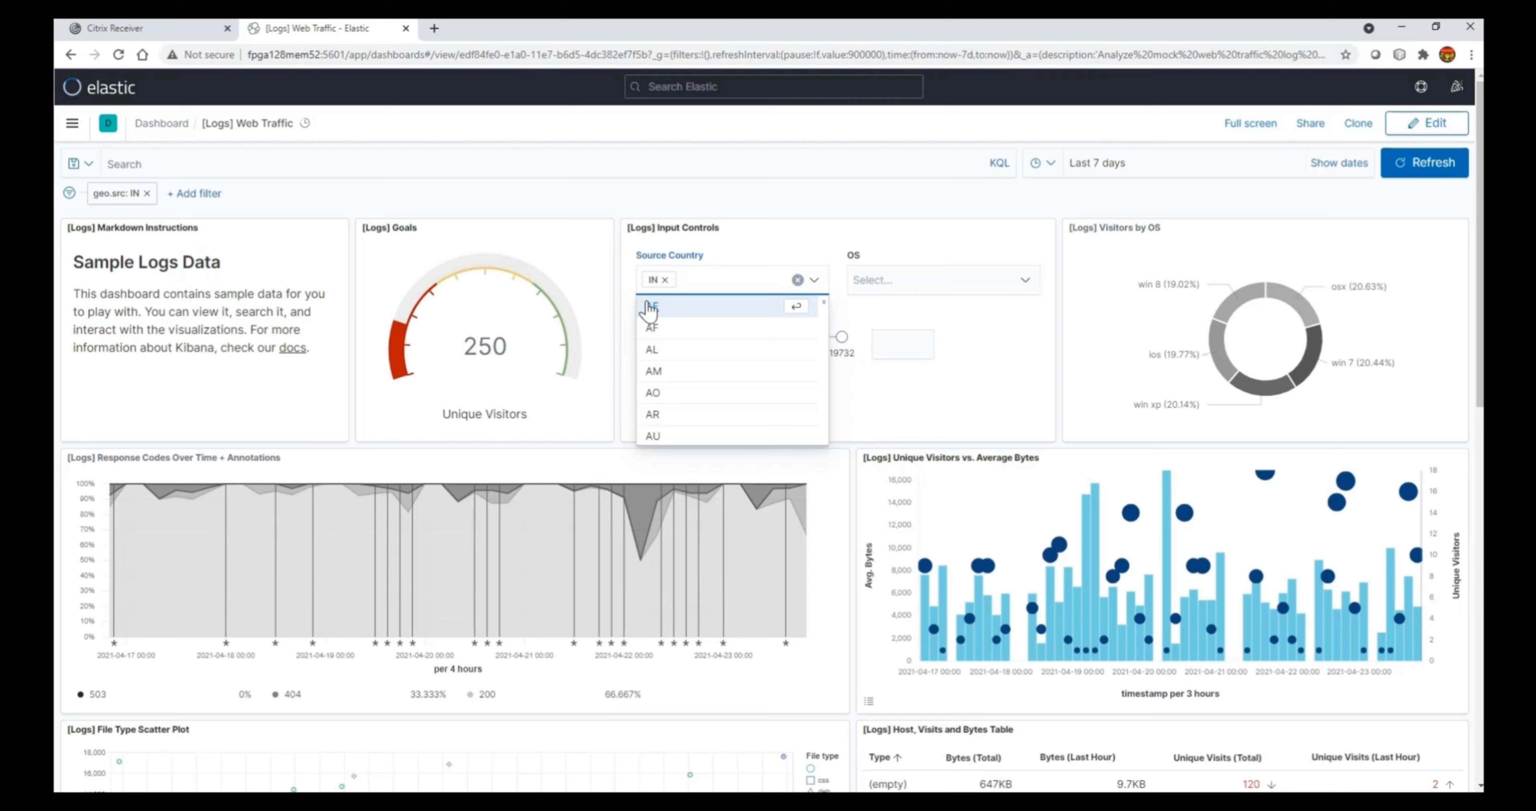
{"action": "type", "text": "US"}
{"action": "left_click", "coordinate": [653, 309]}
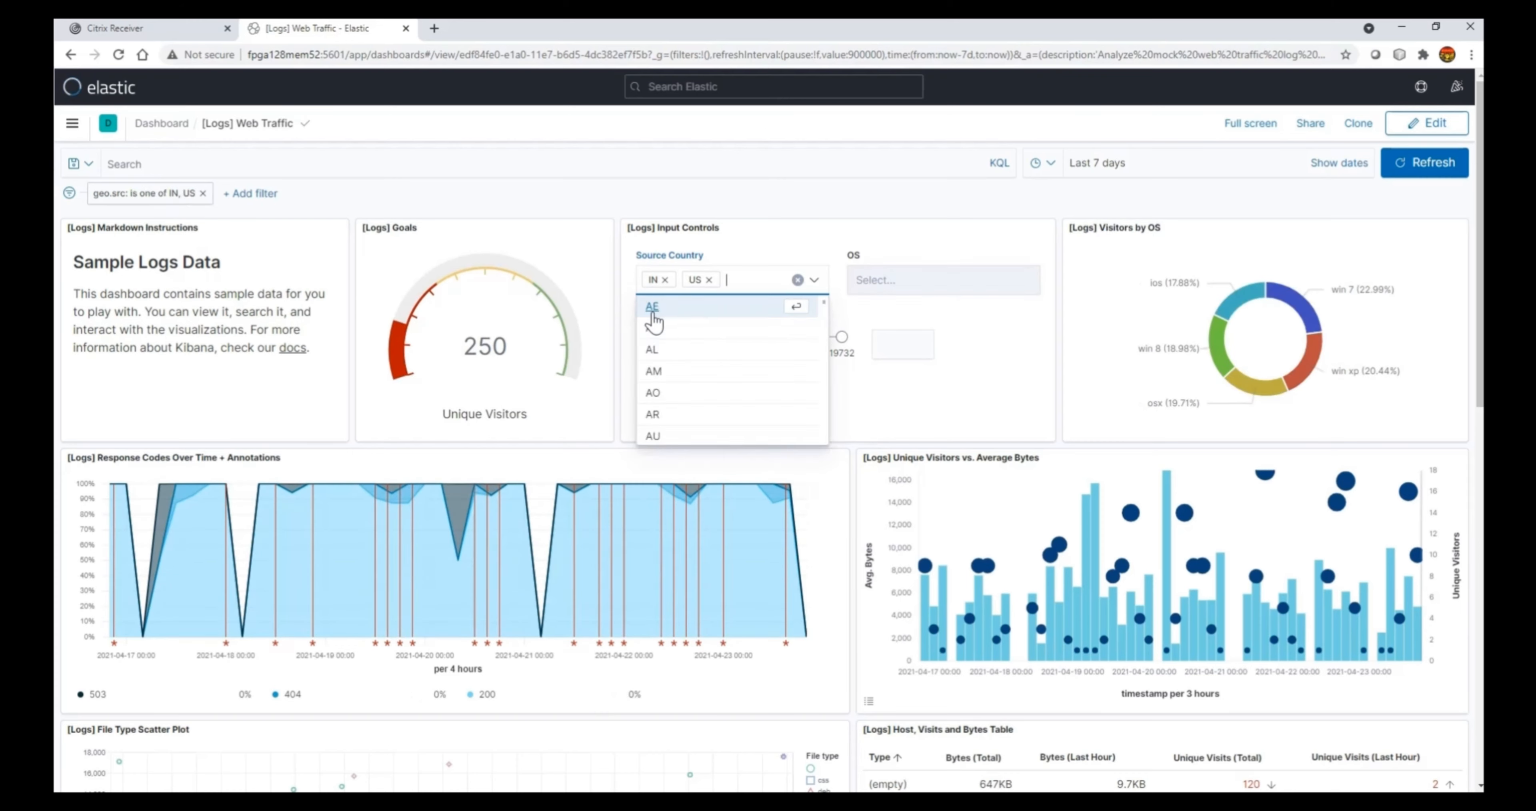
{"action": "left_click", "coordinate": [1019, 266]}
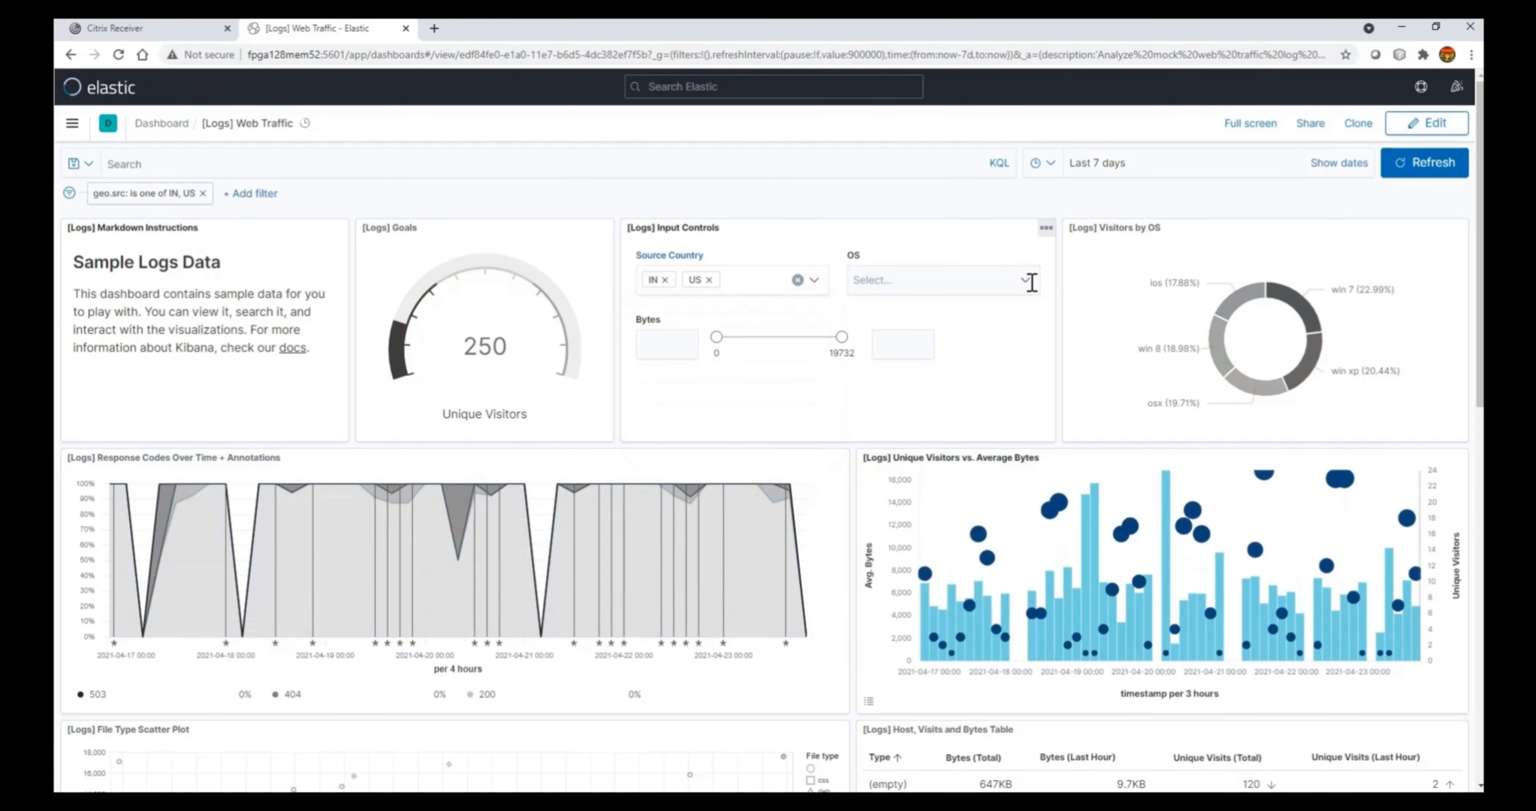
Try filtering the dashboard by the operating systems ios and win 8, and clear that OS selection
{"action": "left_click", "coordinate": [1024, 283]}
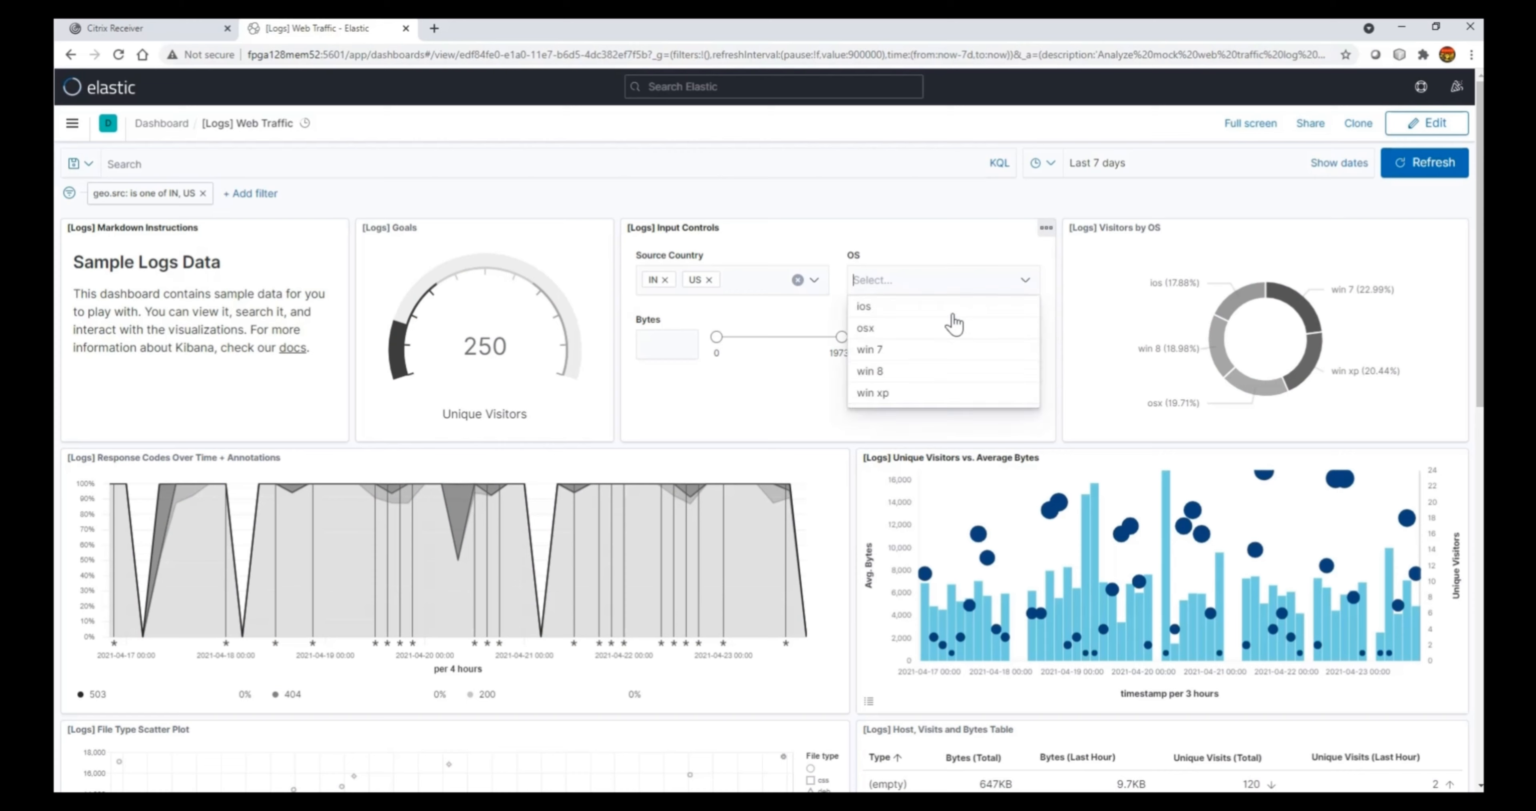
{"action": "left_click", "coordinate": [865, 310]}
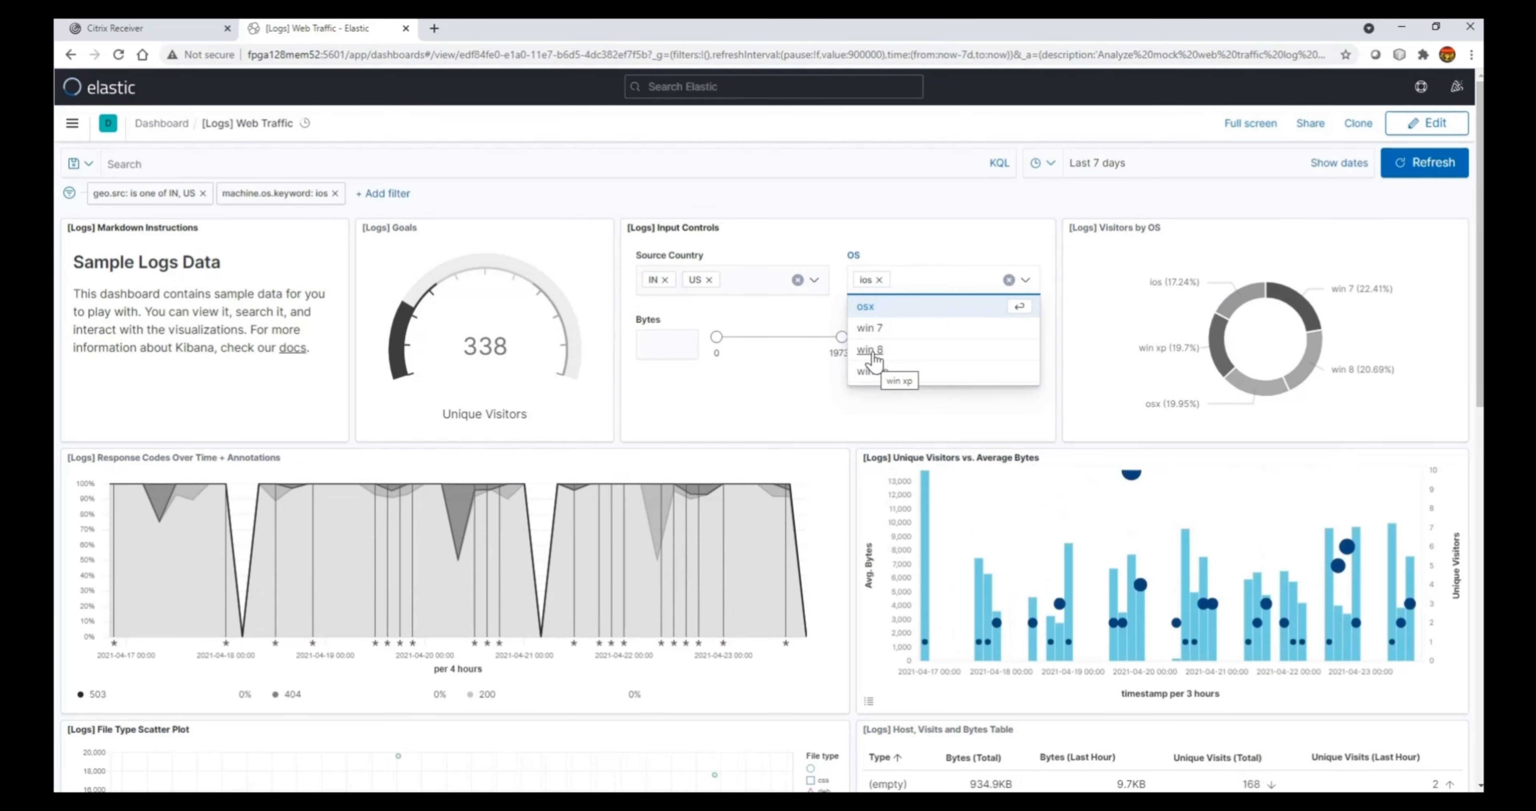
{"action": "left_click", "coordinate": [872, 353]}
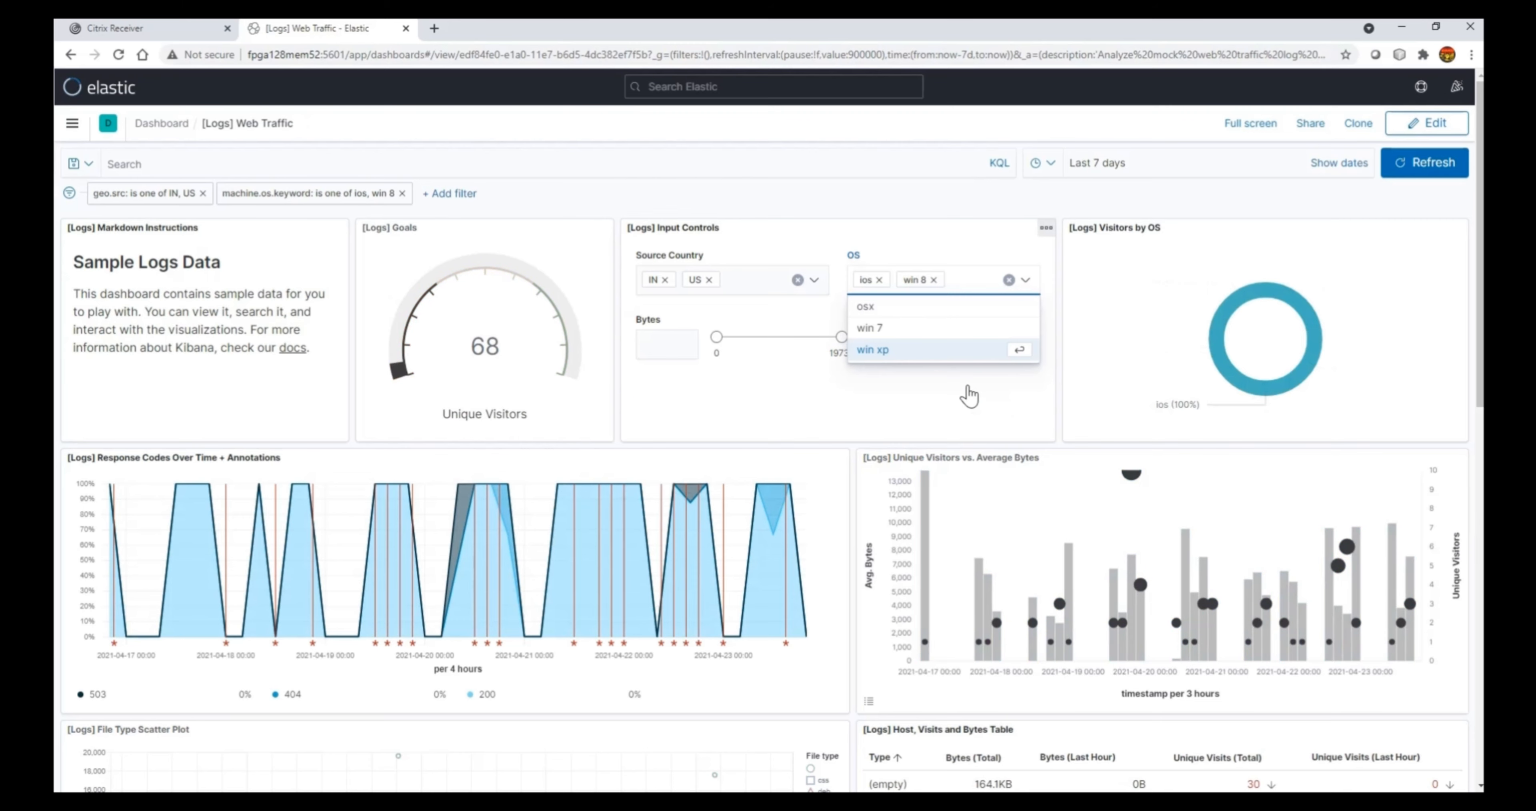
{"action": "left_click", "coordinate": [1009, 279]}
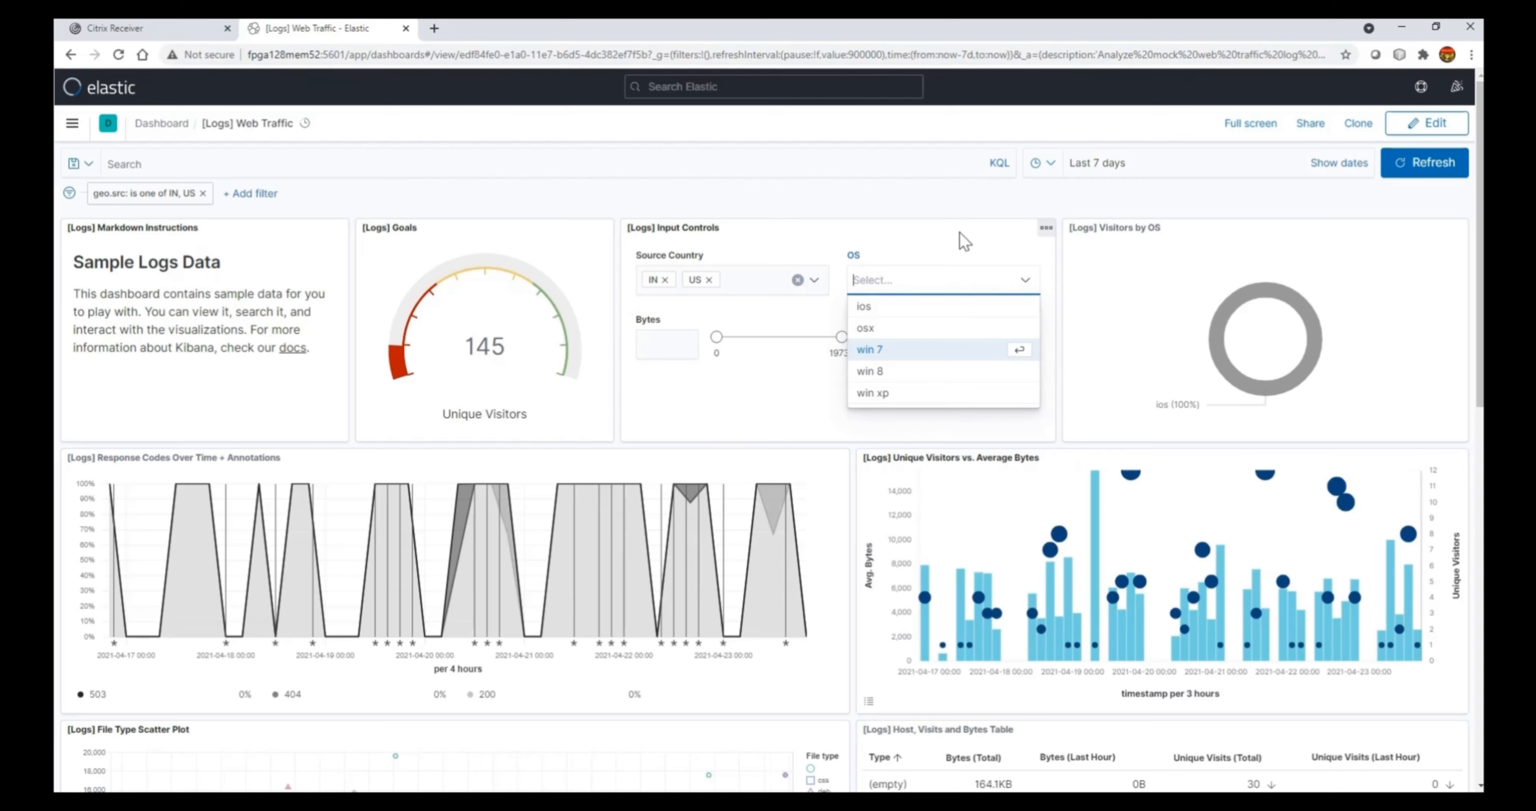
{"action": "left_click", "coordinate": [959, 231]}
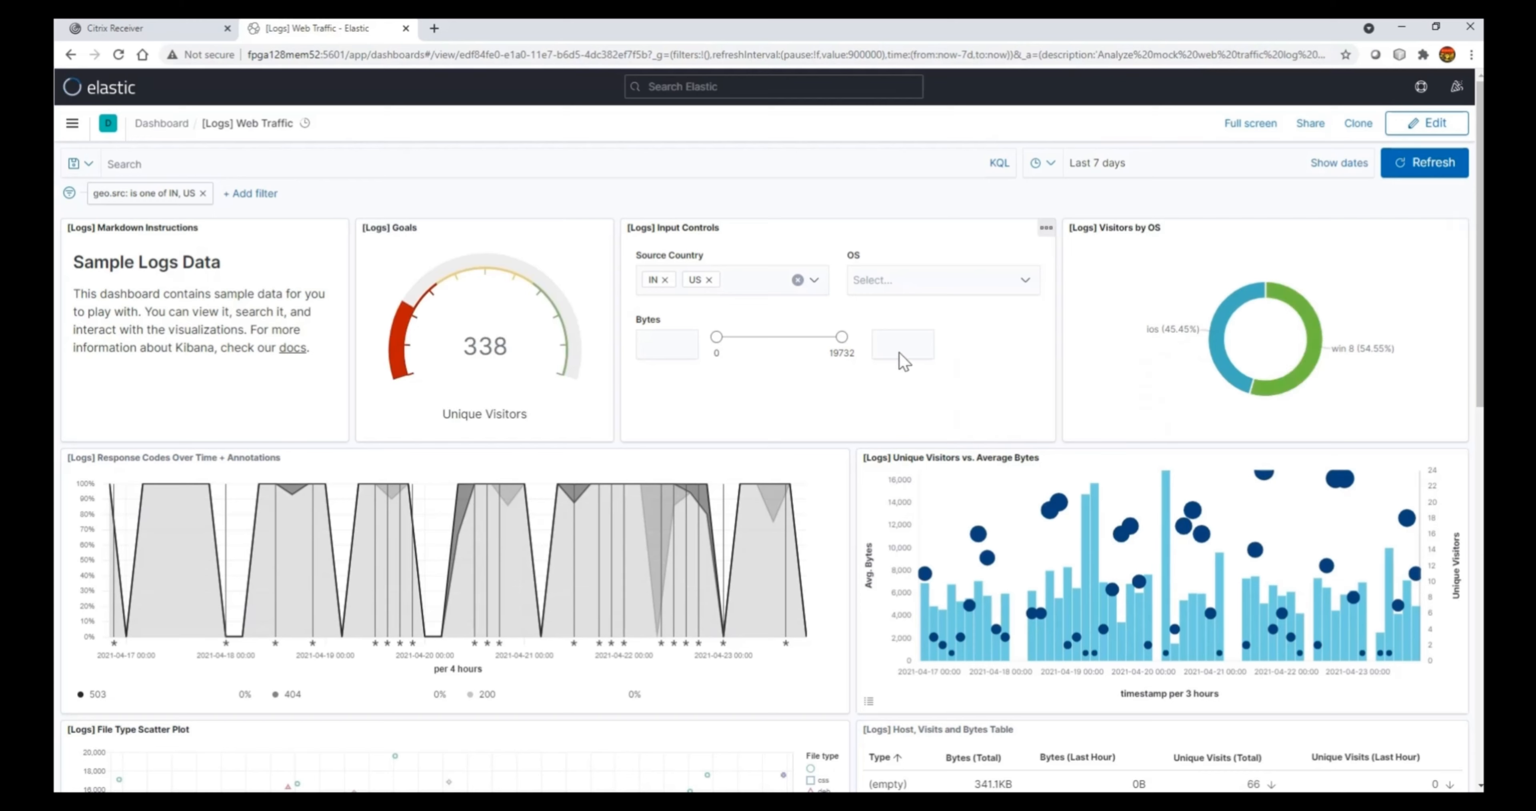
Limit the dashboard's Bytes range to 2701–17031
{"action": "left_click_drag", "start_coordinate": [717, 338], "coordinate": [734, 338]}
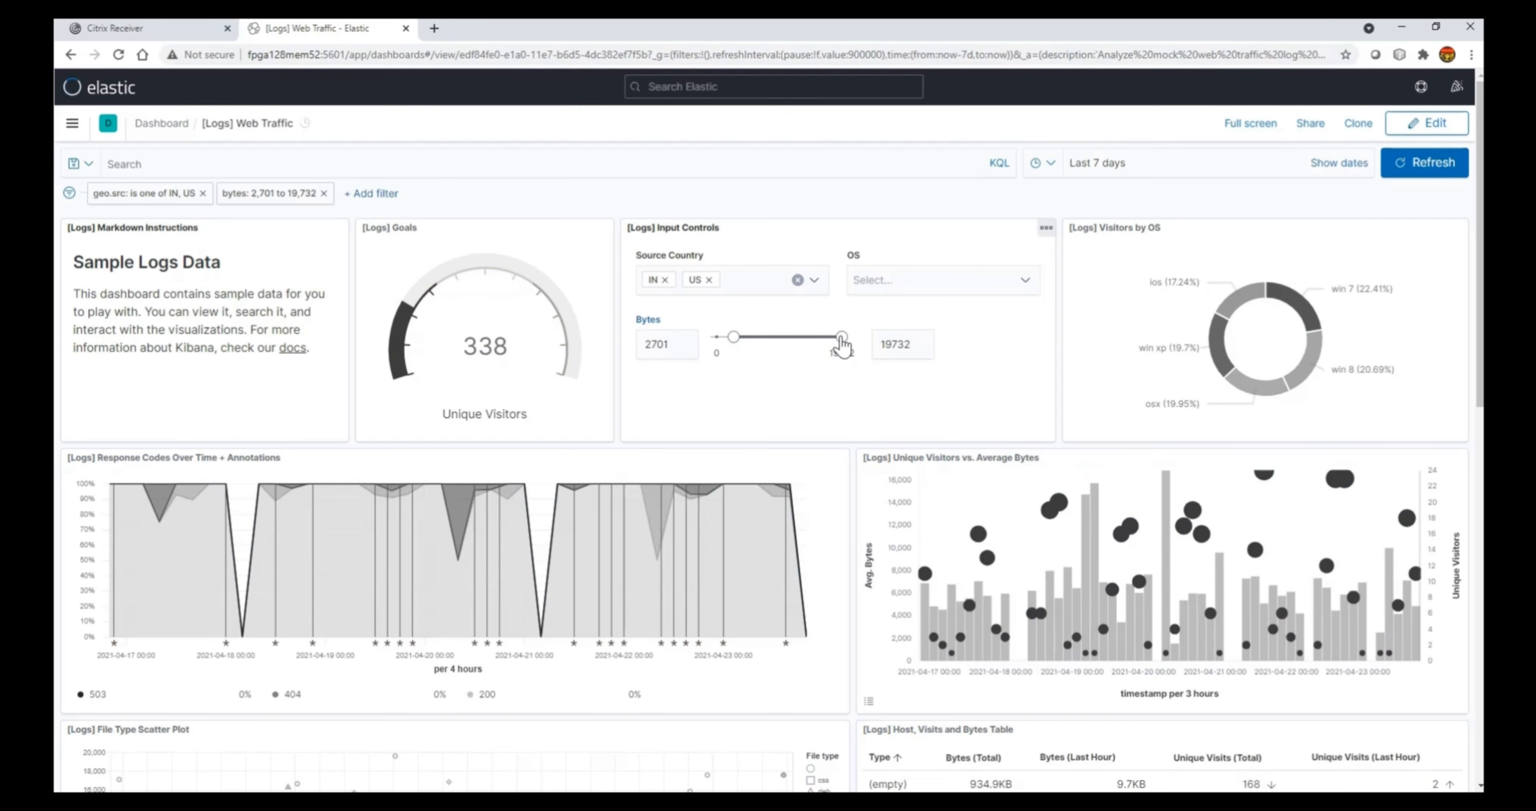
{"action": "left_click_drag", "start_coordinate": [842, 337], "coordinate": [824, 340]}
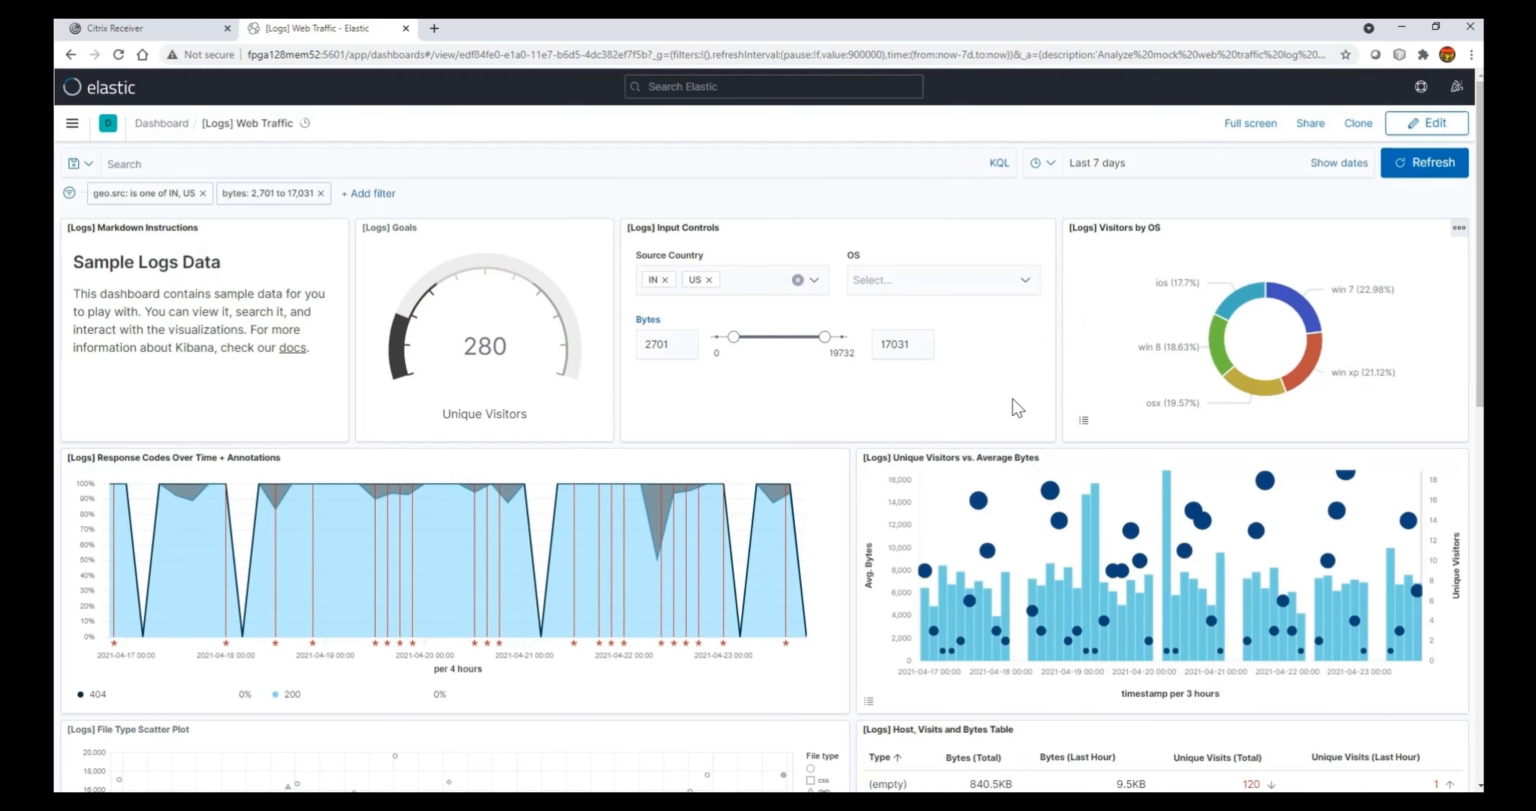
Inspect the response code and visitor charts, and narrow the time range on Unique Visitors vs. Average Bytes to about 15:20–22:20 on April 19, 2021
{"action": "scroll", "coordinate": [807, 510], "scroll_direction": "down", "scroll_amount": 3}
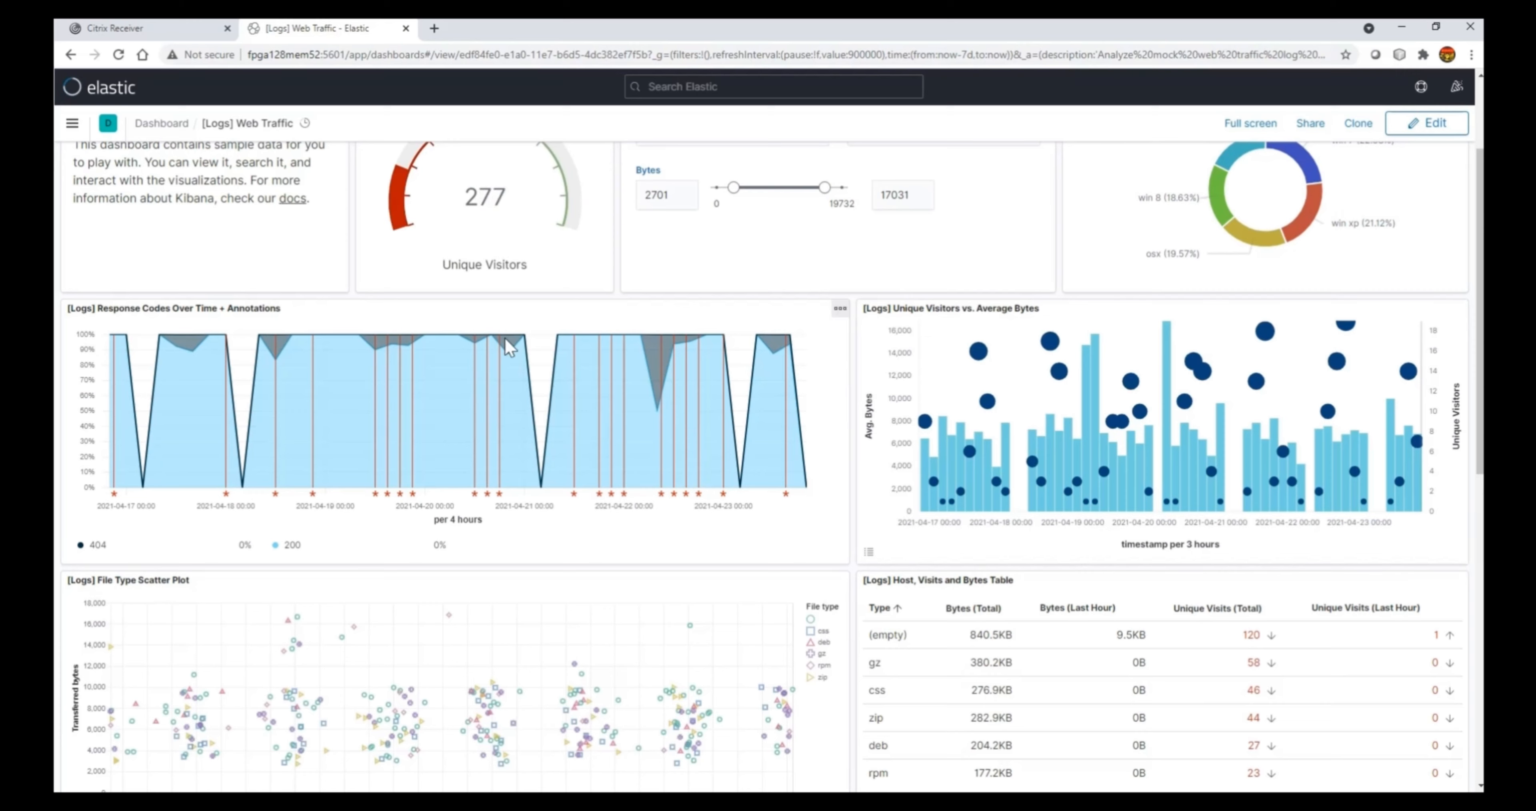
{"action": "mouse_move", "coordinate": [511, 344]}
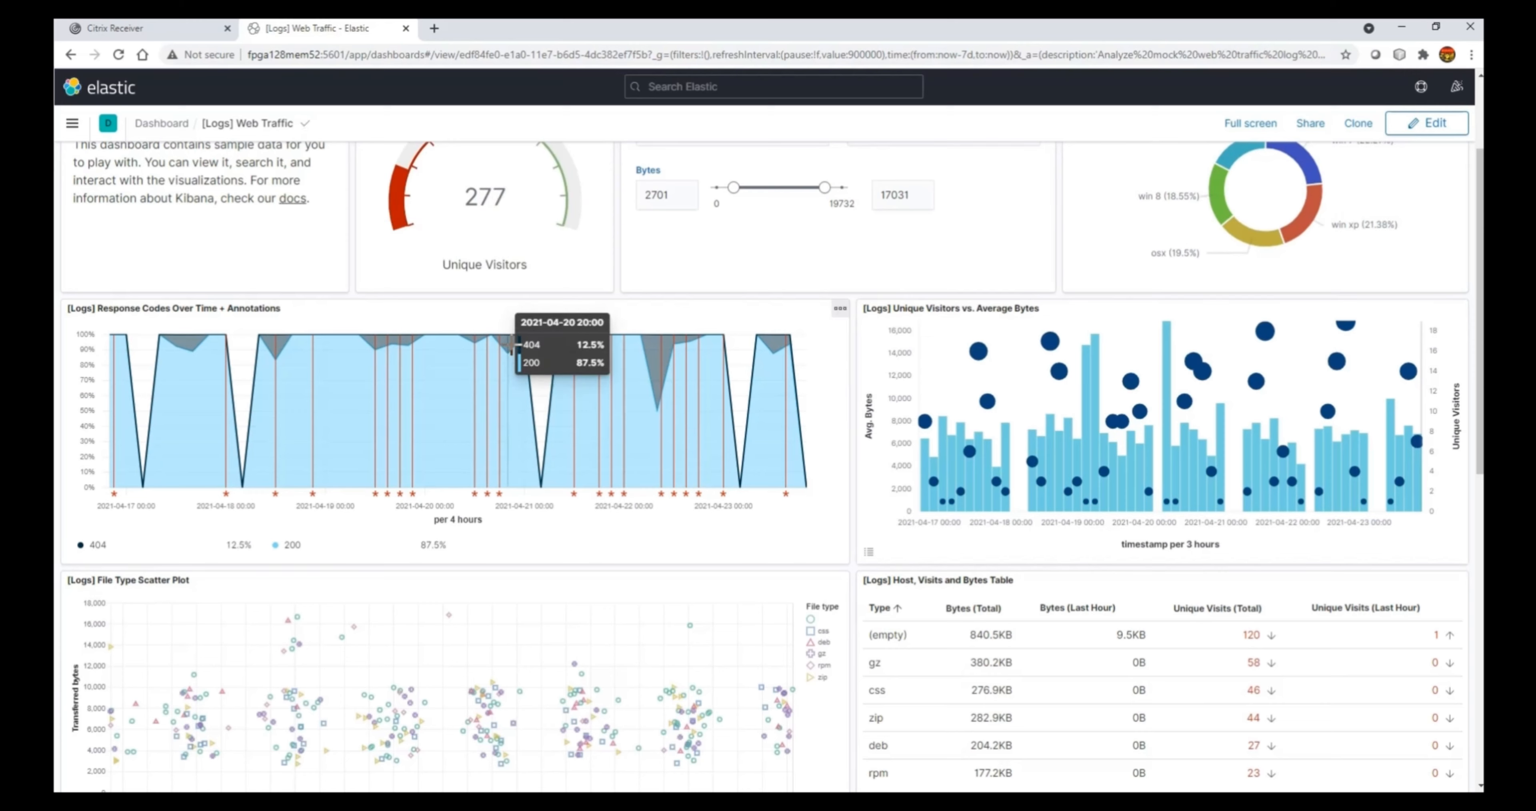
{"action": "mouse_move", "coordinate": [979, 461]}
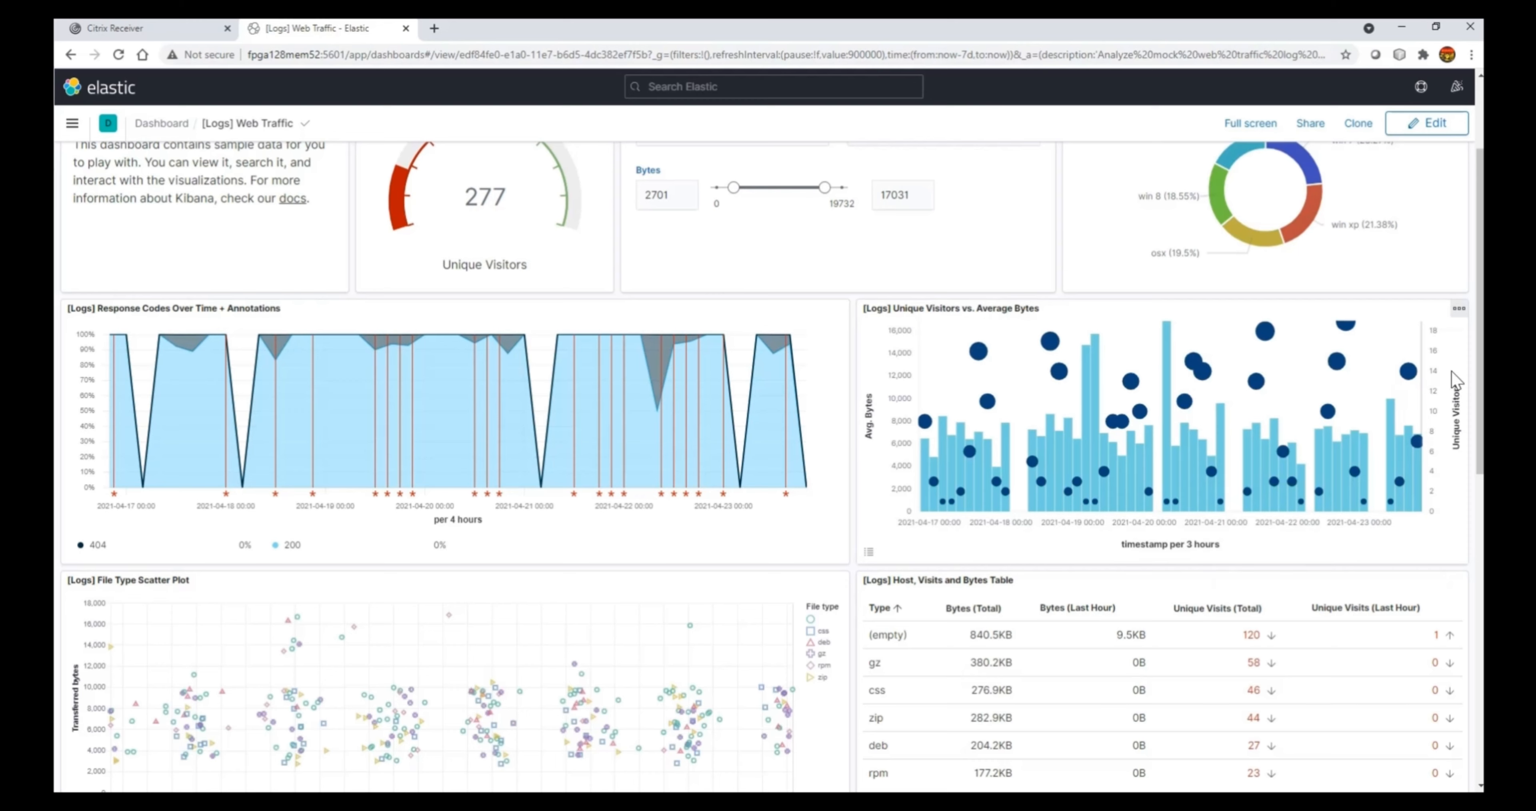
{"action": "mouse_move", "coordinate": [1416, 445]}
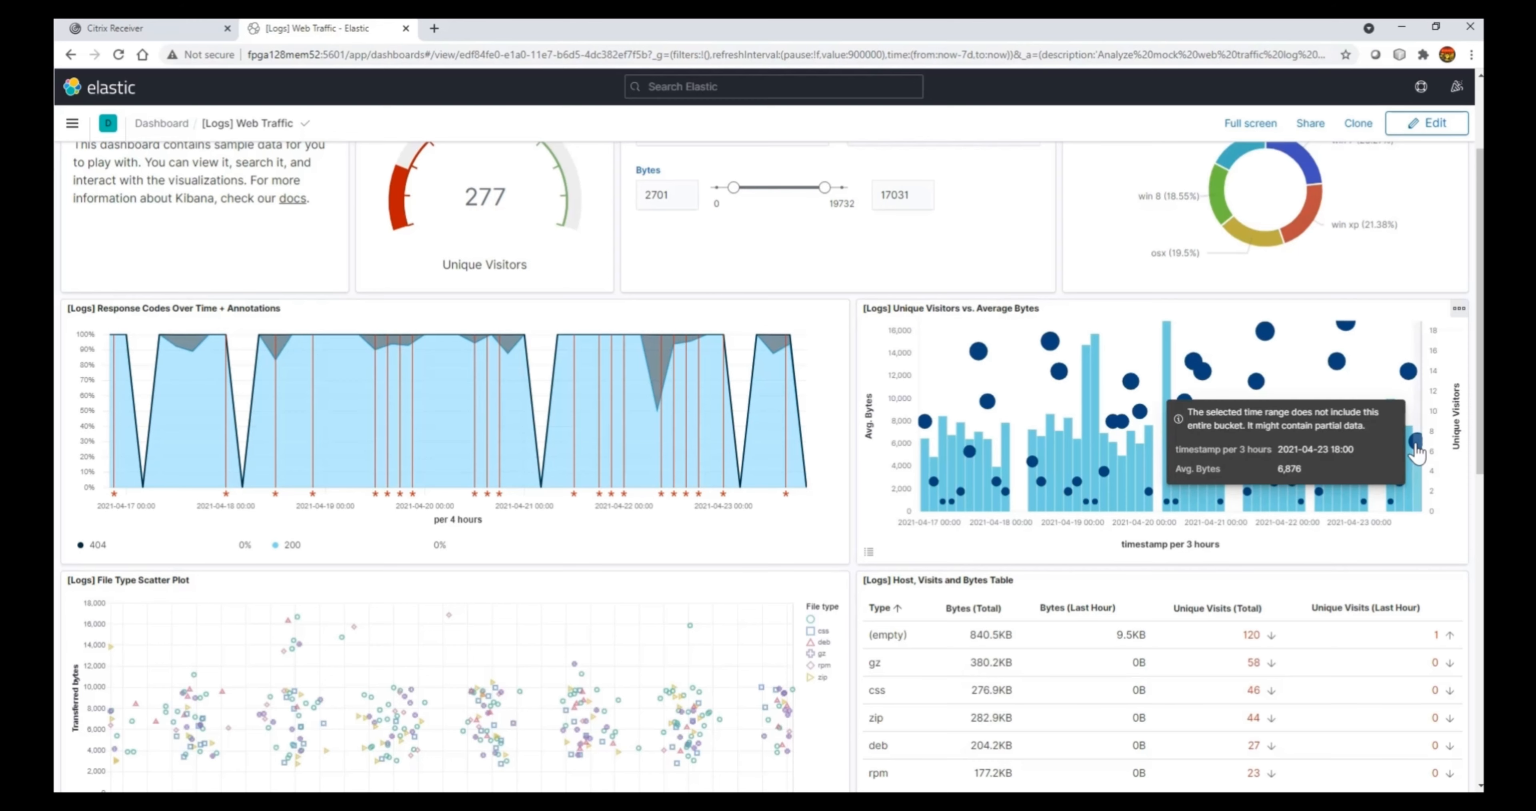
{"action": "left_click_drag", "start_coordinate": [1111, 553], "coordinate": [1235, 543]}
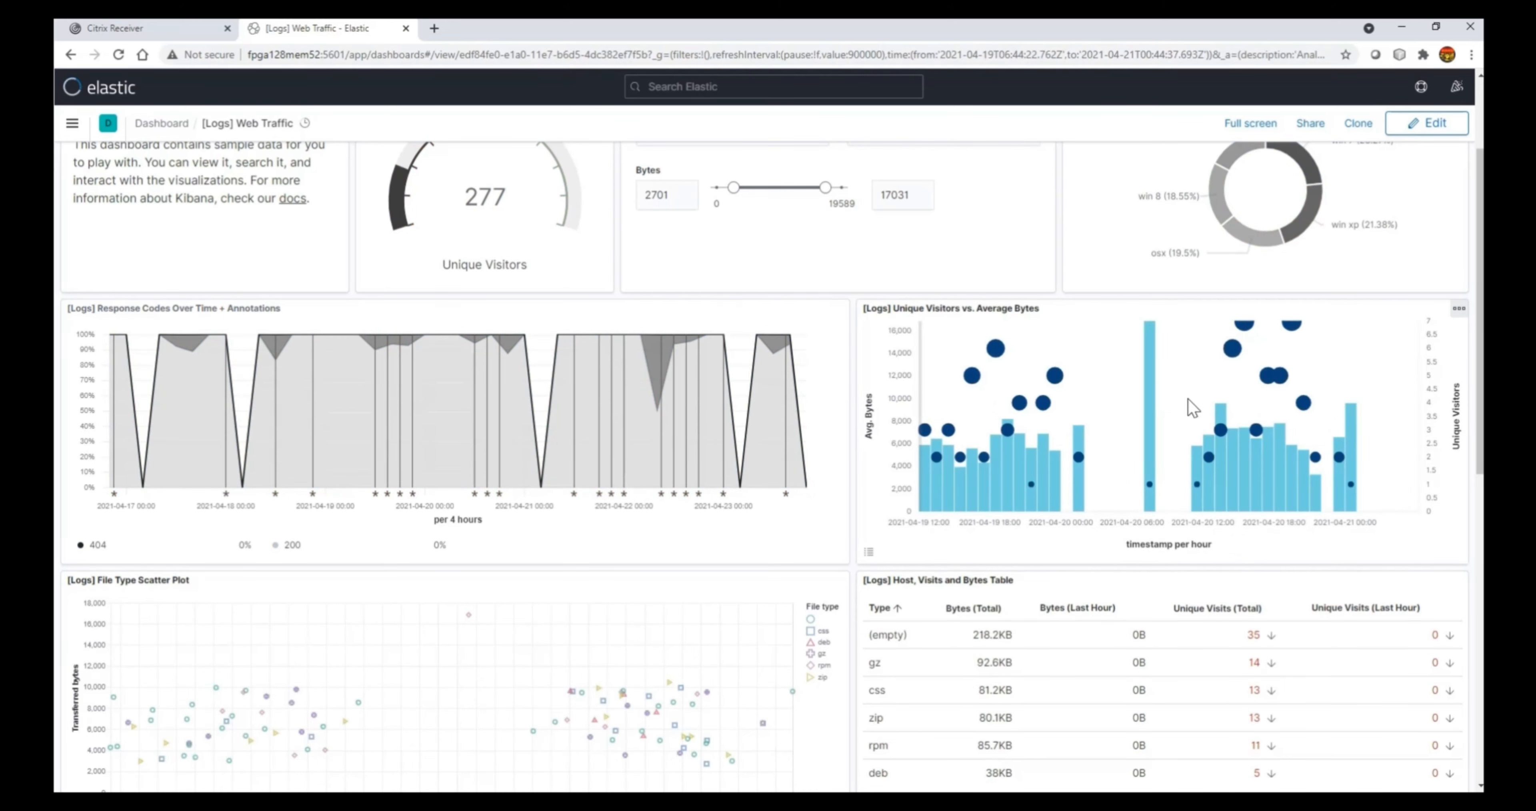
{"action": "scroll", "coordinate": [1371, 371], "scroll_direction": "up", "scroll_amount": 1}
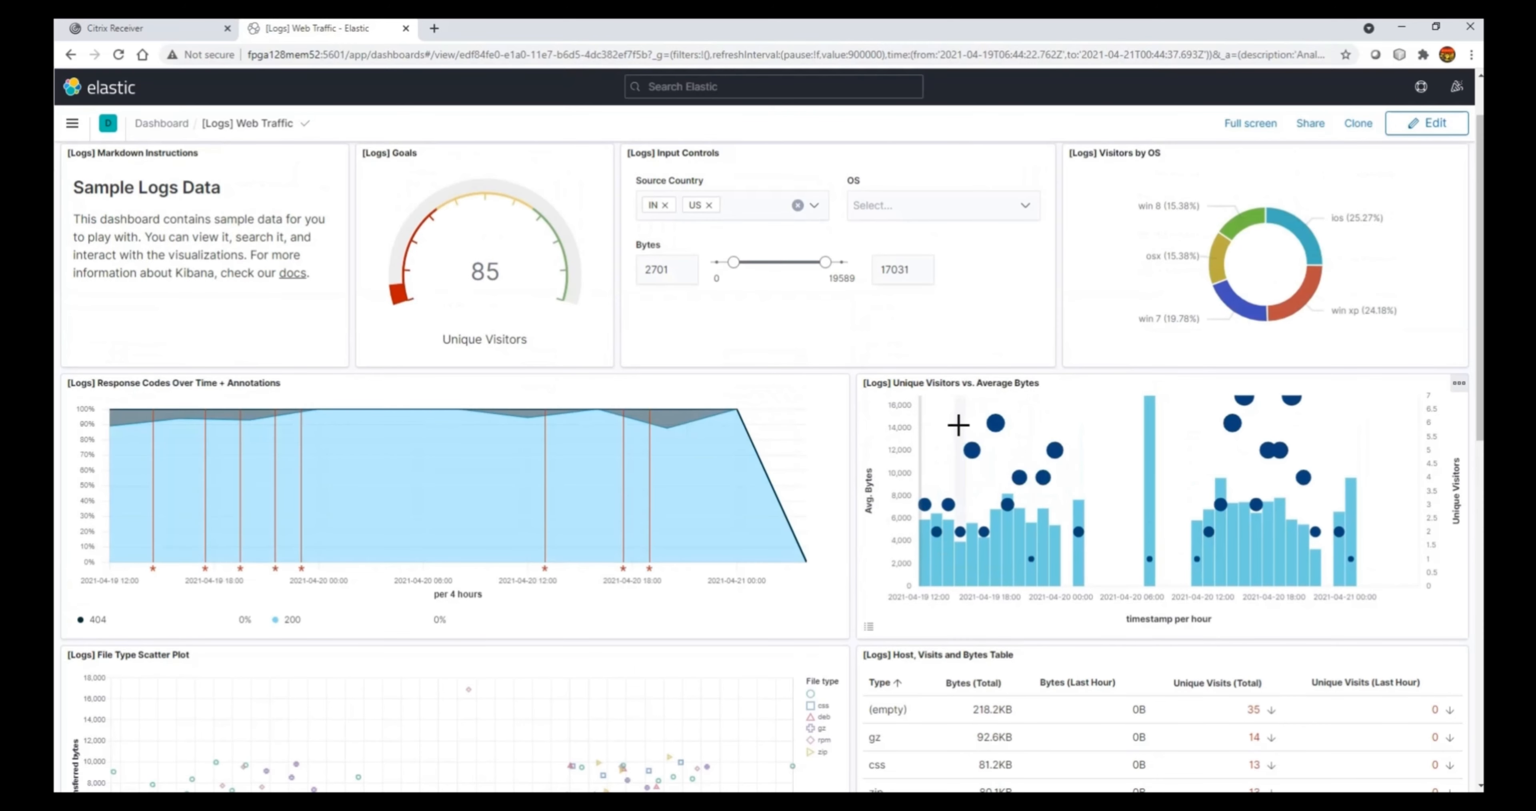
{"action": "left_click_drag", "start_coordinate": [958, 429], "coordinate": [1041, 492]}
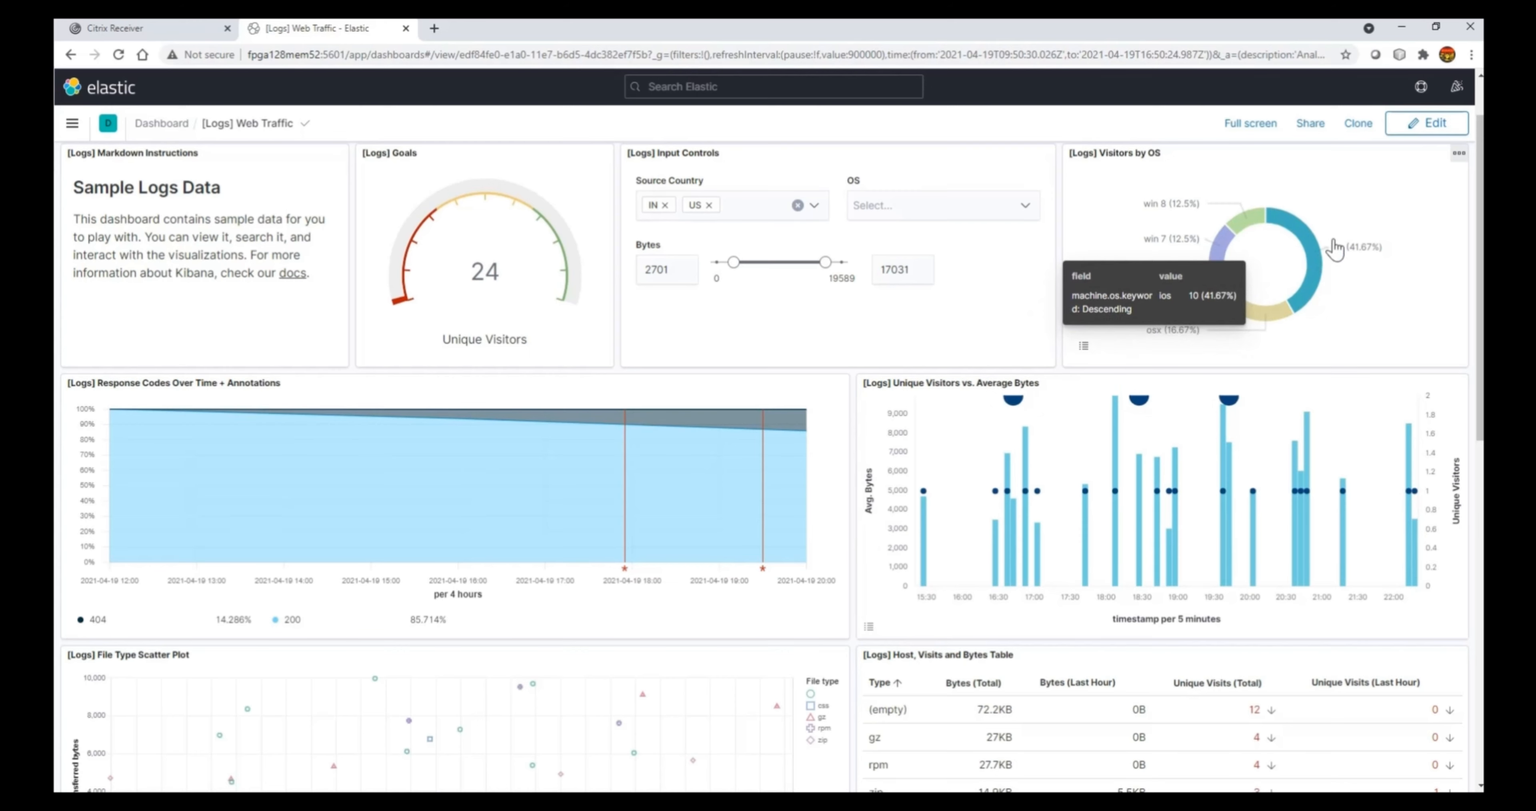
Copy the Visitors by OS panel to the existing dashboard "test dashboard" and go to it
{"action": "left_click", "coordinate": [1459, 154]}
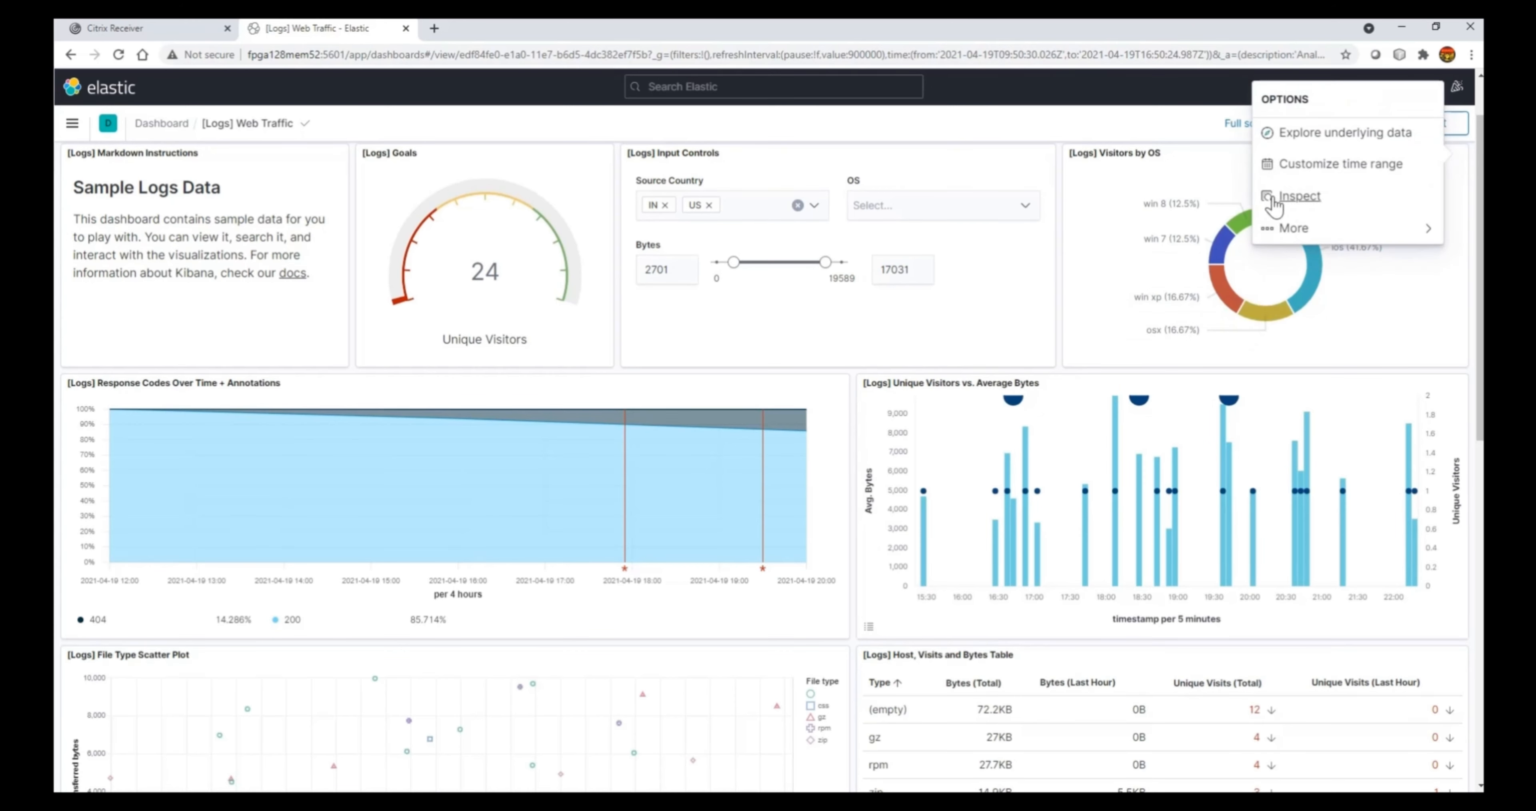
{"action": "left_click", "coordinate": [1270, 230]}
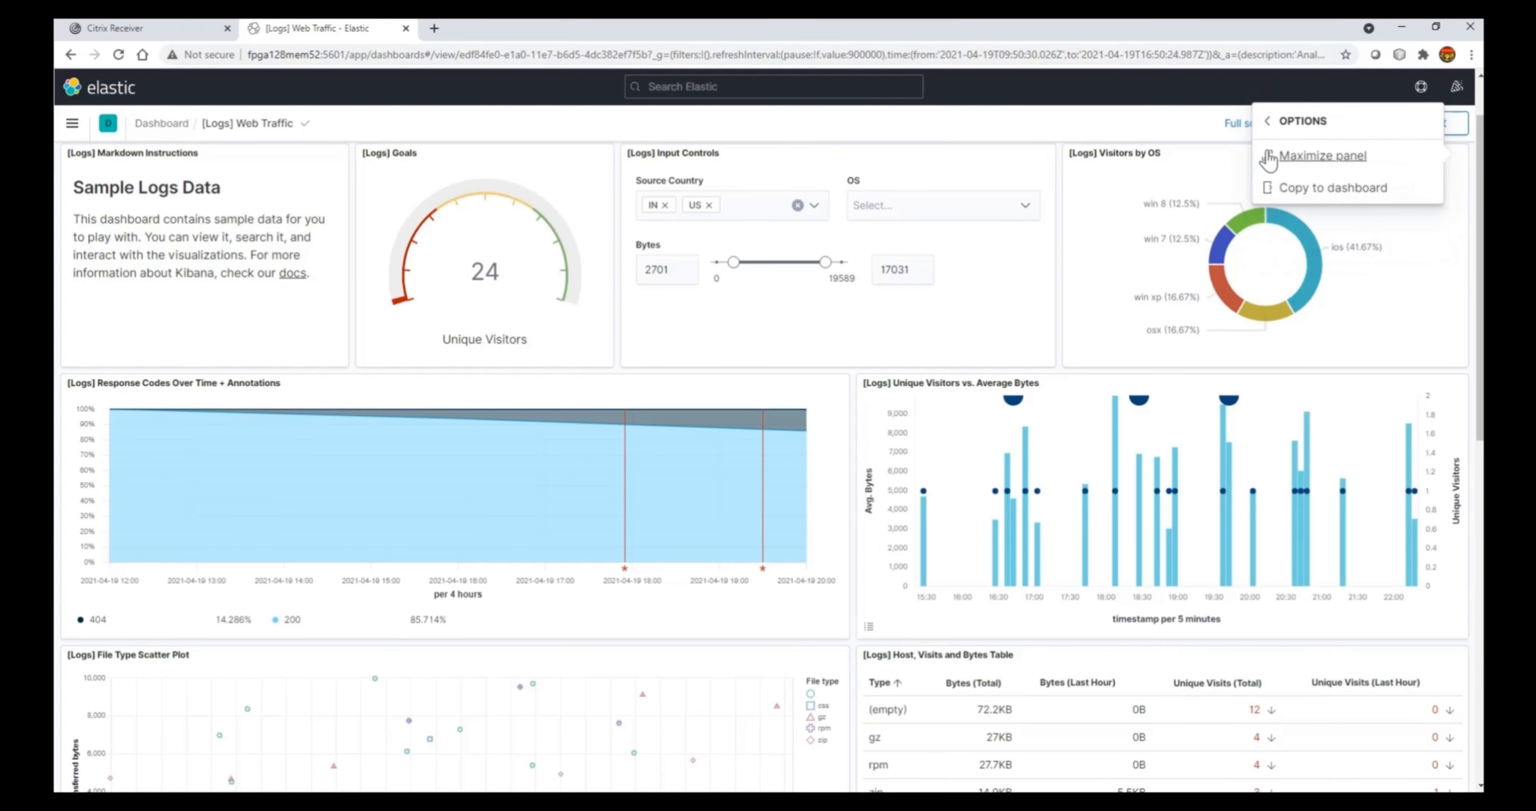
{"action": "left_click", "coordinate": [1268, 197]}
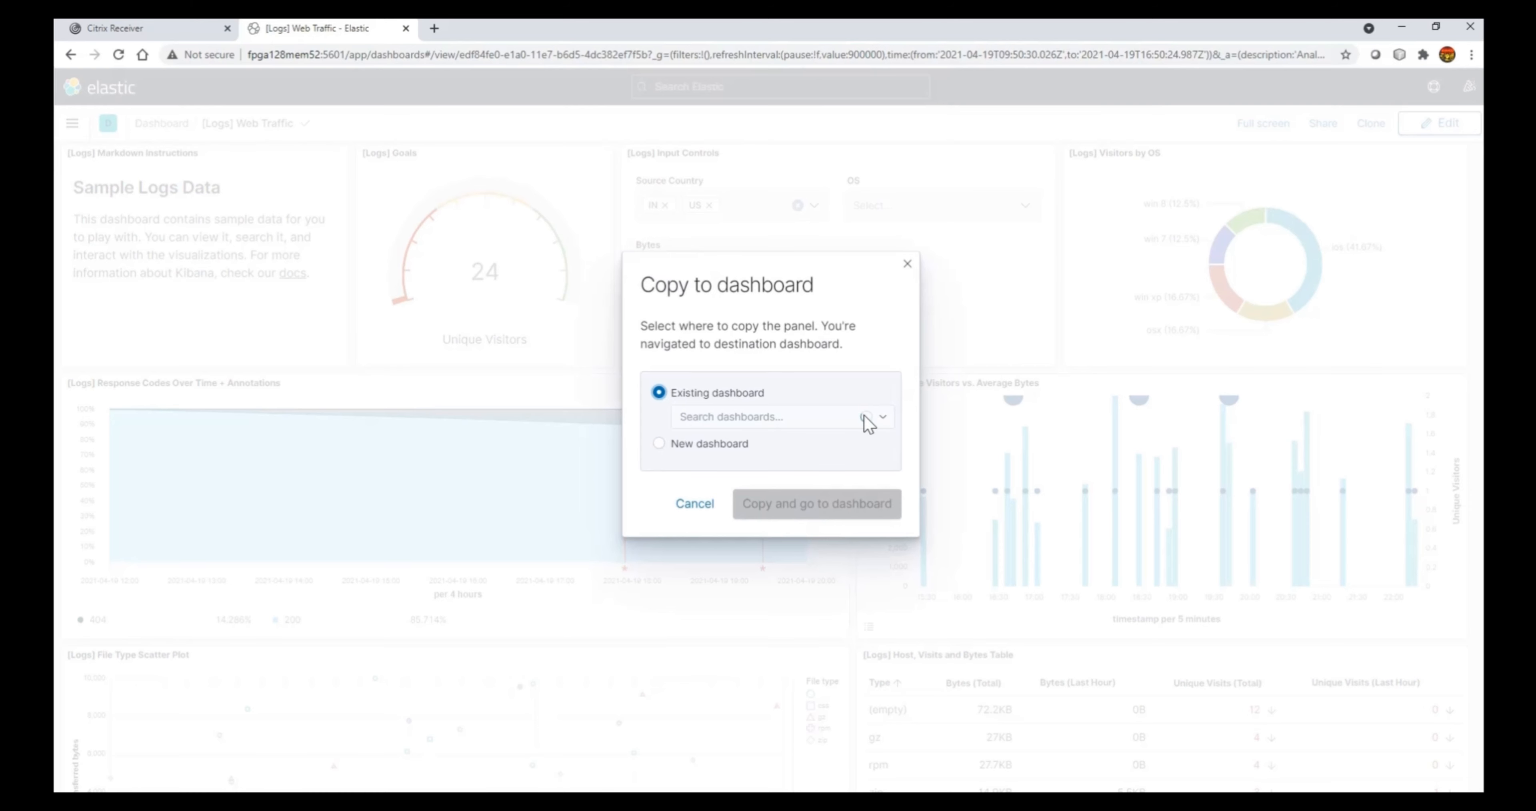
{"action": "left_click", "coordinate": [881, 425]}
{"action": "left_click", "coordinate": [727, 444]}
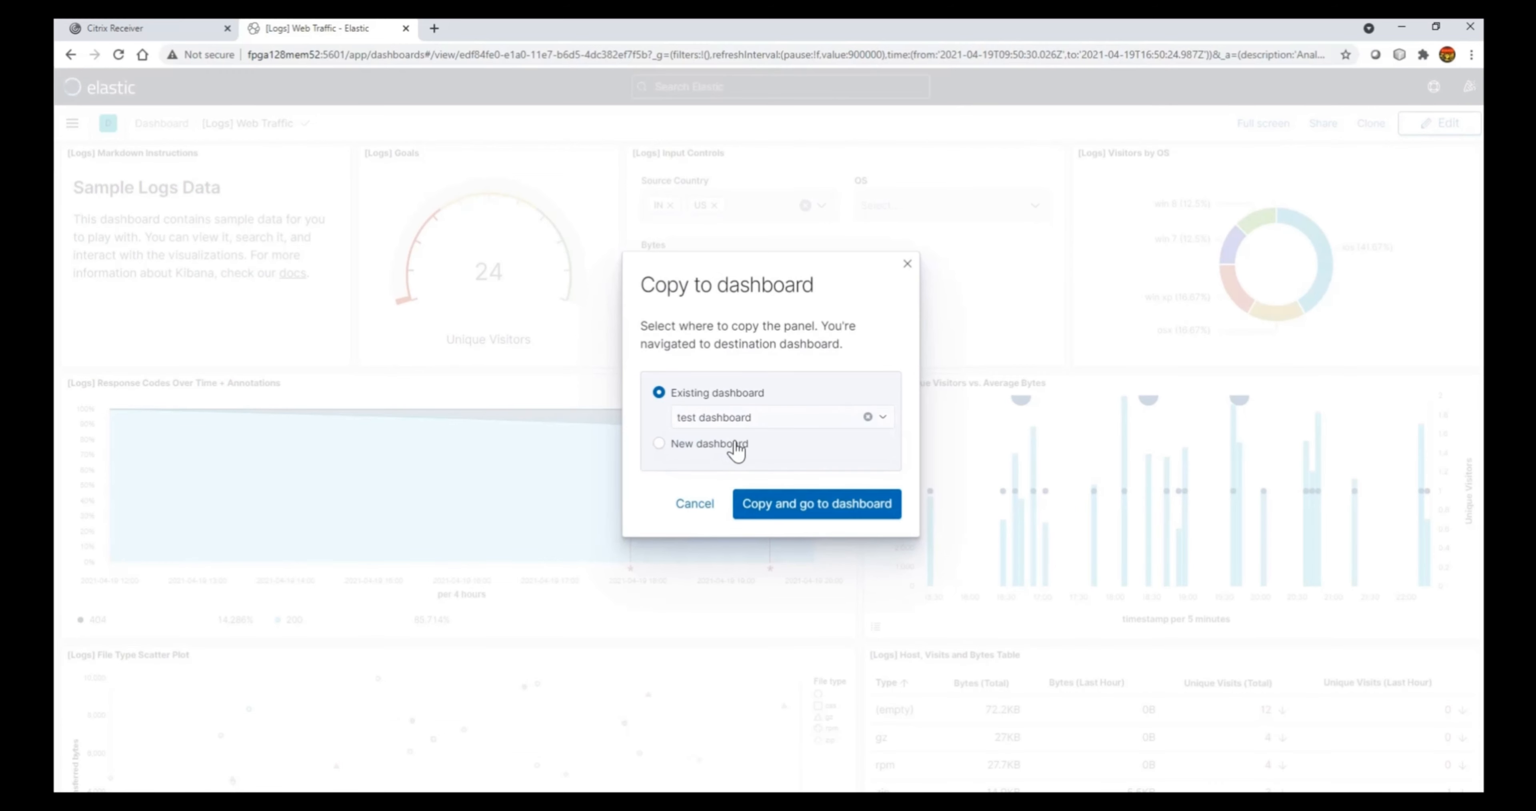
{"action": "left_click", "coordinate": [800, 504]}
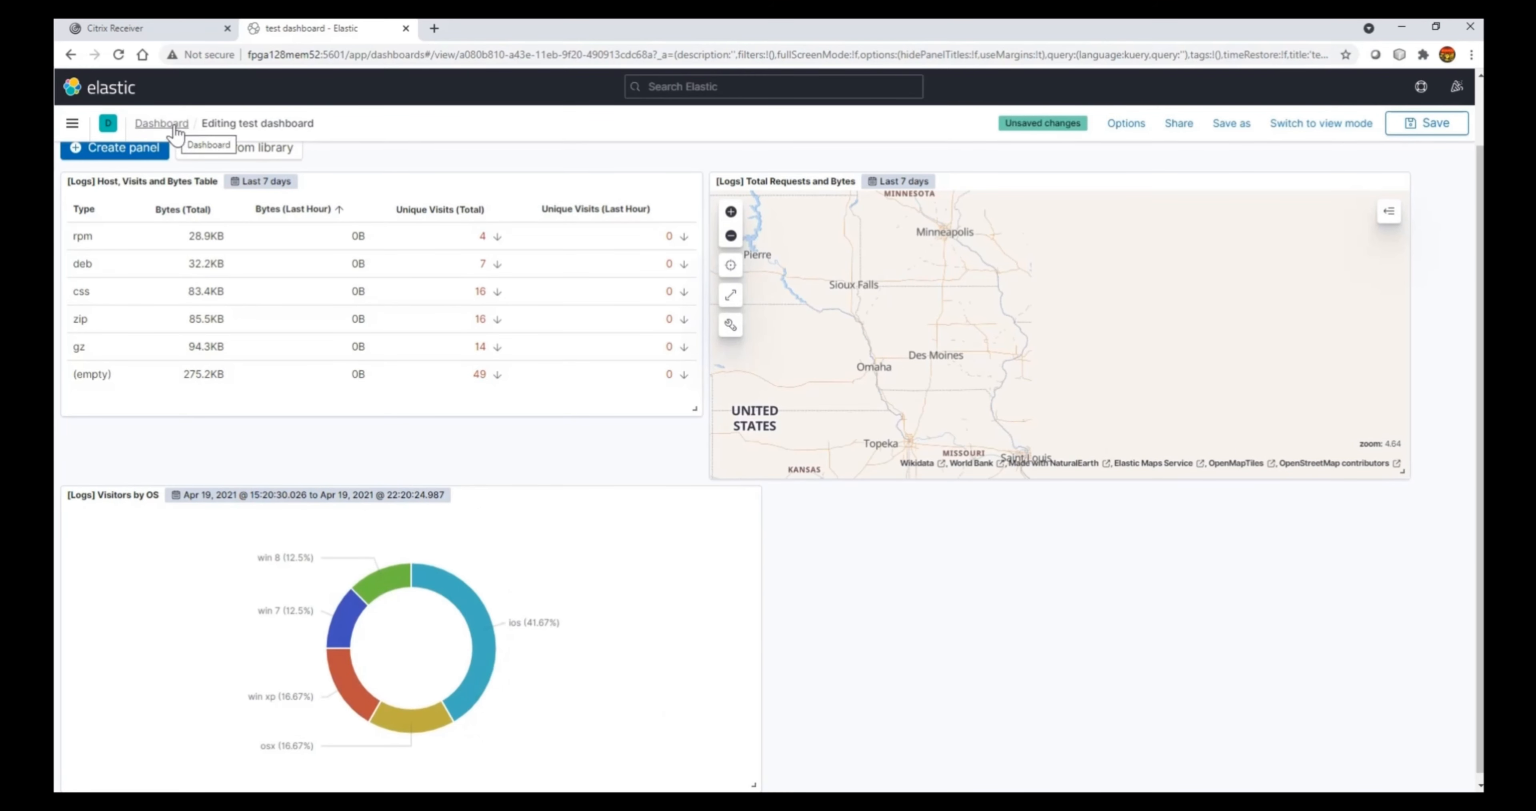
Save the test dashboard and reopen the [Logs] Web Traffic dashboard from the dashboards list
{"action": "left_click", "coordinate": [1418, 126]}
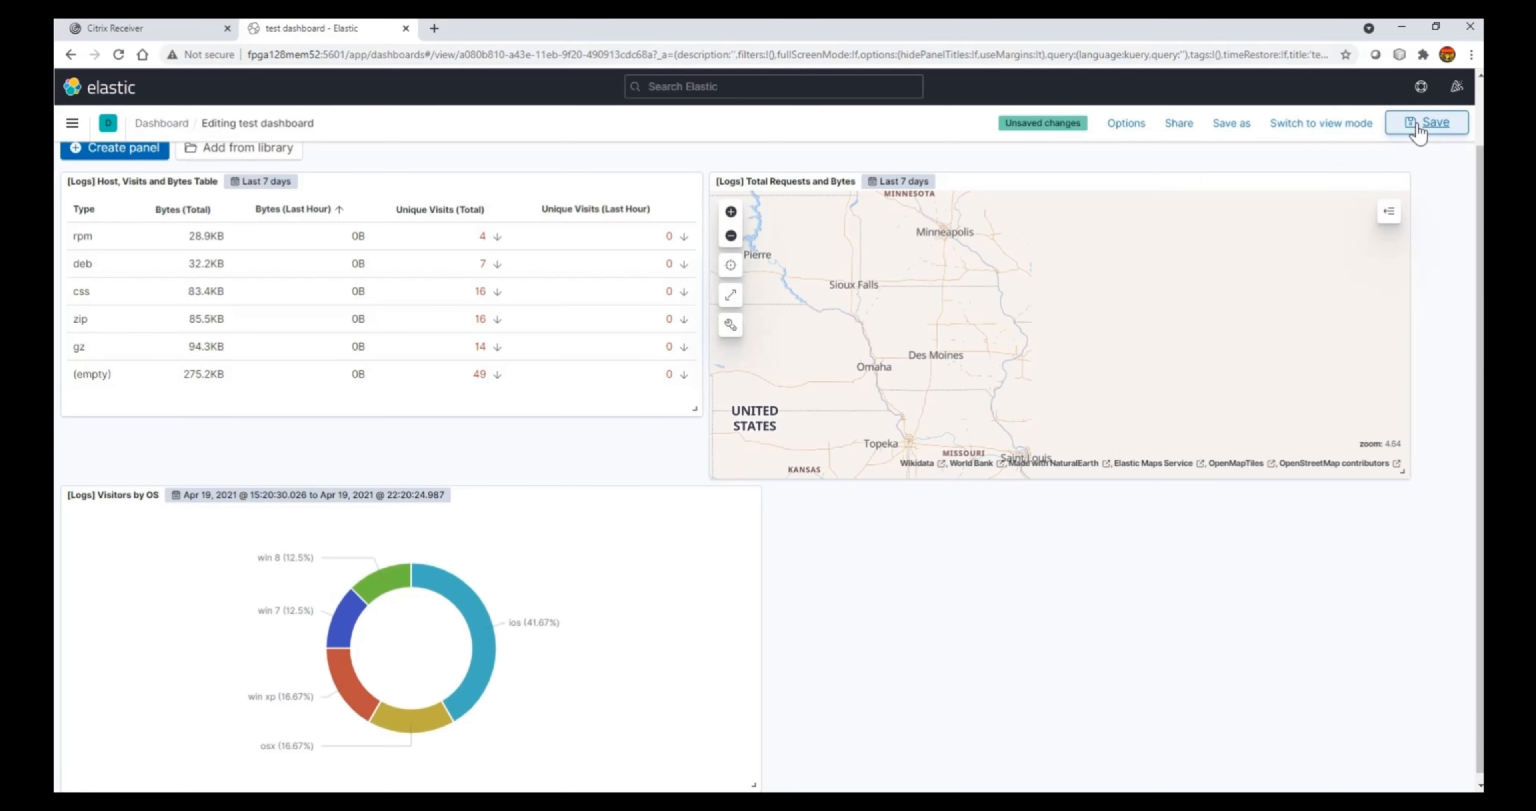
{"action": "left_click", "coordinate": [165, 126]}
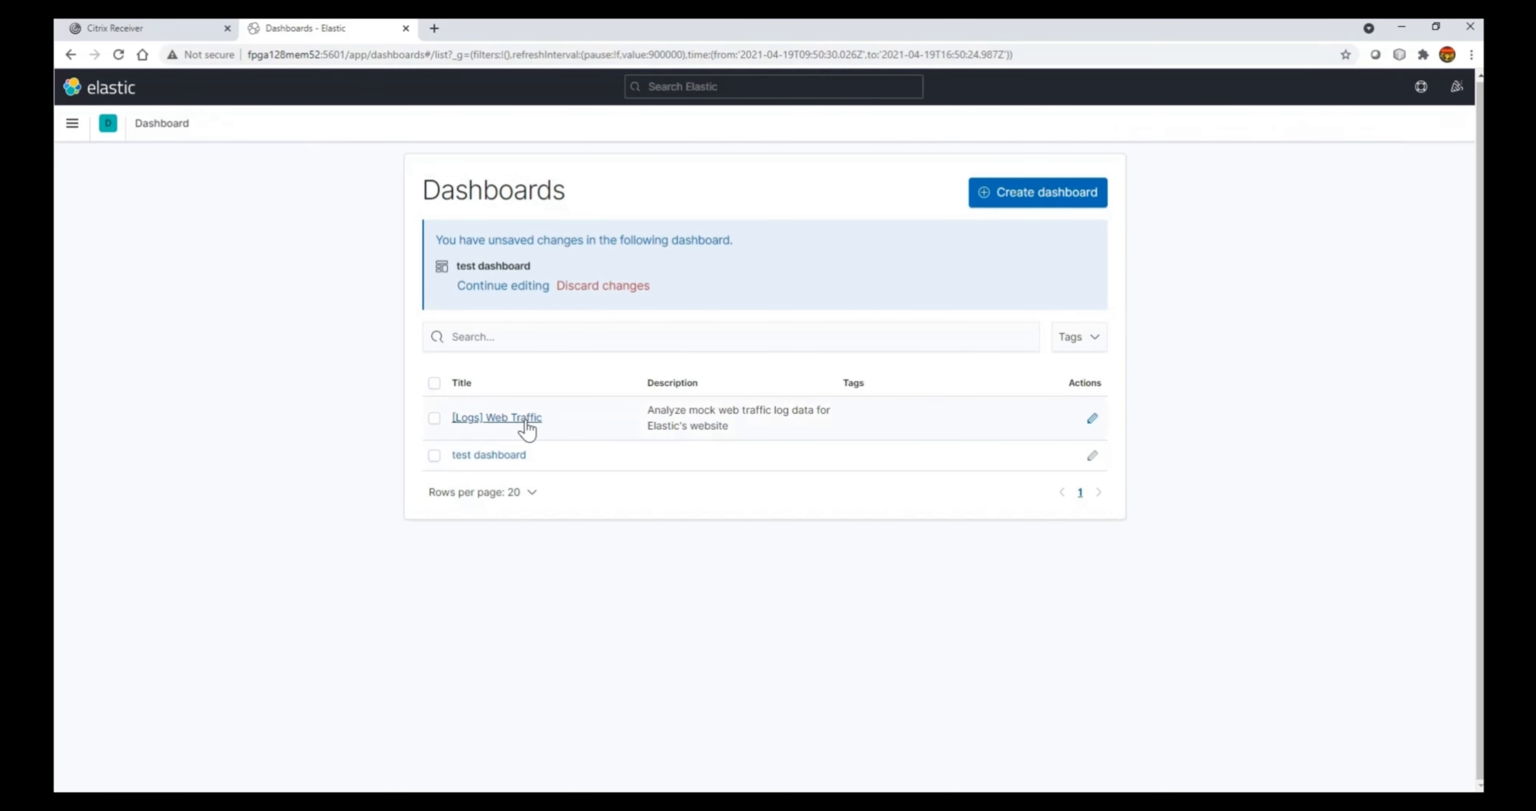
{"action": "left_click", "coordinate": [518, 418]}
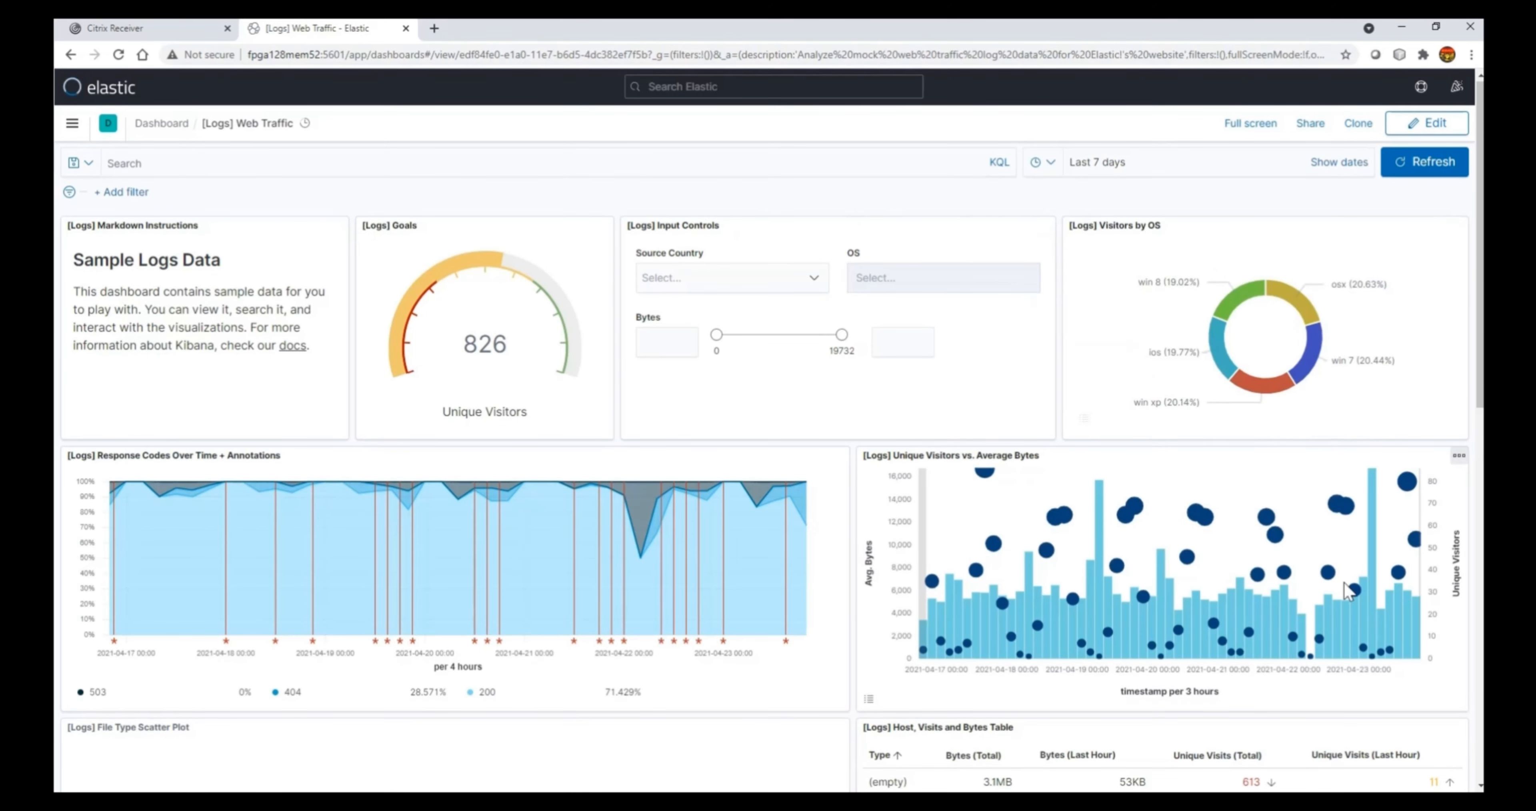
Sort the Host, Visits and Bytes table by Unique Visits (Last Hour)
{"action": "scroll", "coordinate": [1343, 644], "scroll_direction": "down", "scroll_amount": 9}
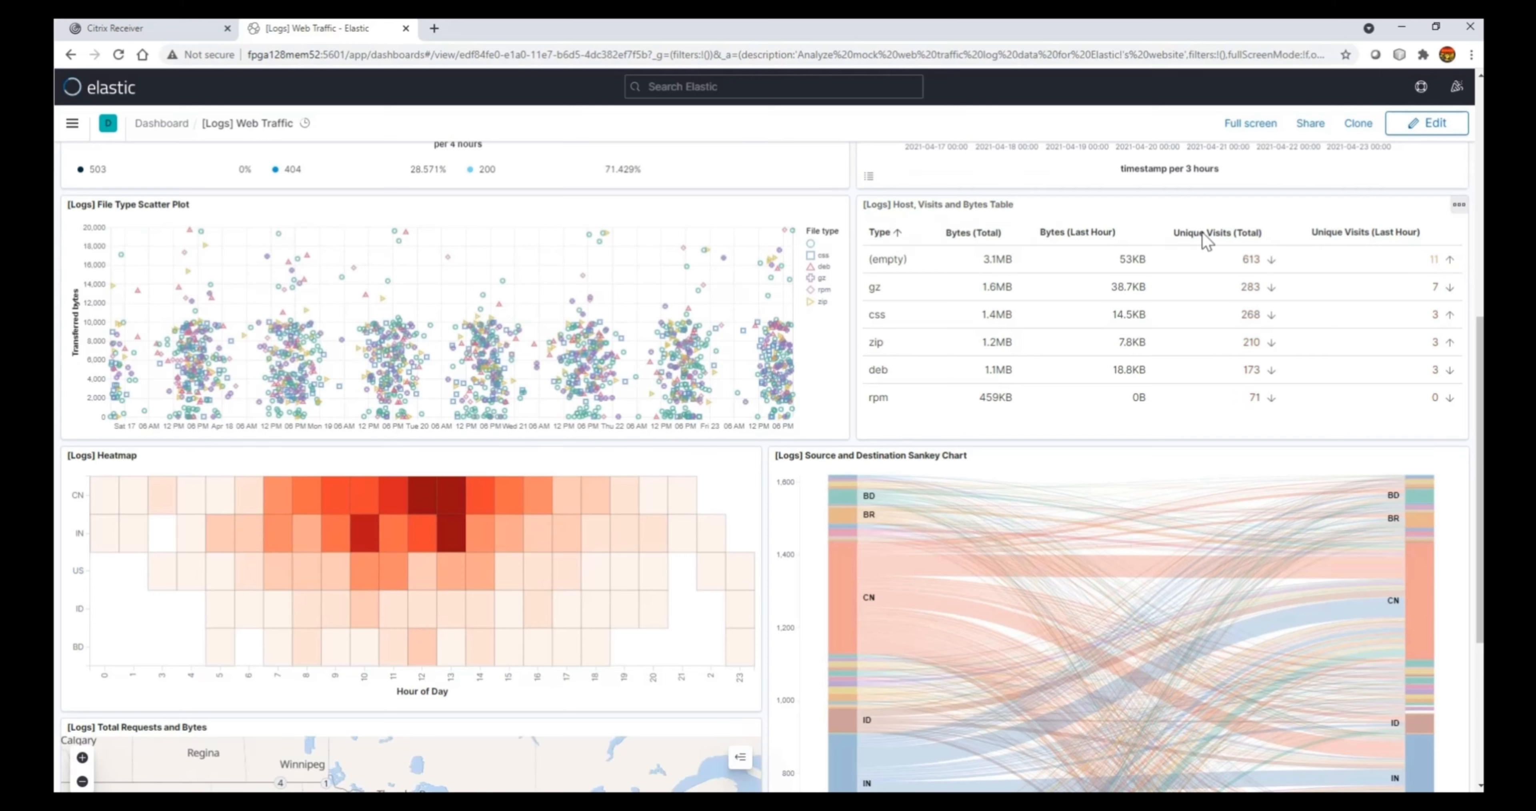
{"action": "left_click", "coordinate": [1336, 232]}
Filter the dashboard from the heatmap by hour_of_day 13 and geo.src CN, applying both filters
{"action": "scroll", "coordinate": [842, 537], "scroll_direction": "down", "scroll_amount": 3}
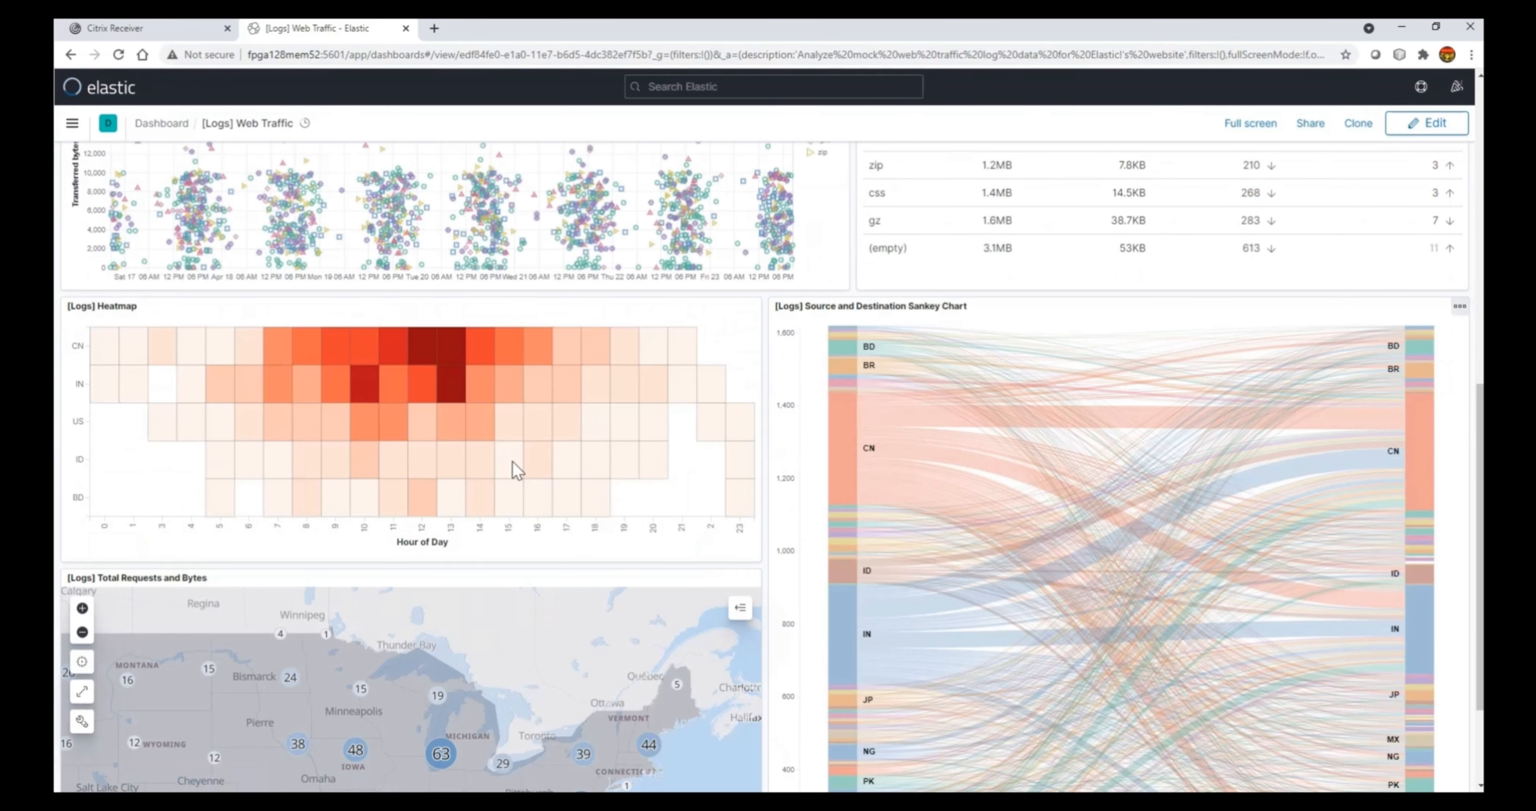
{"action": "mouse_move", "coordinate": [434, 387]}
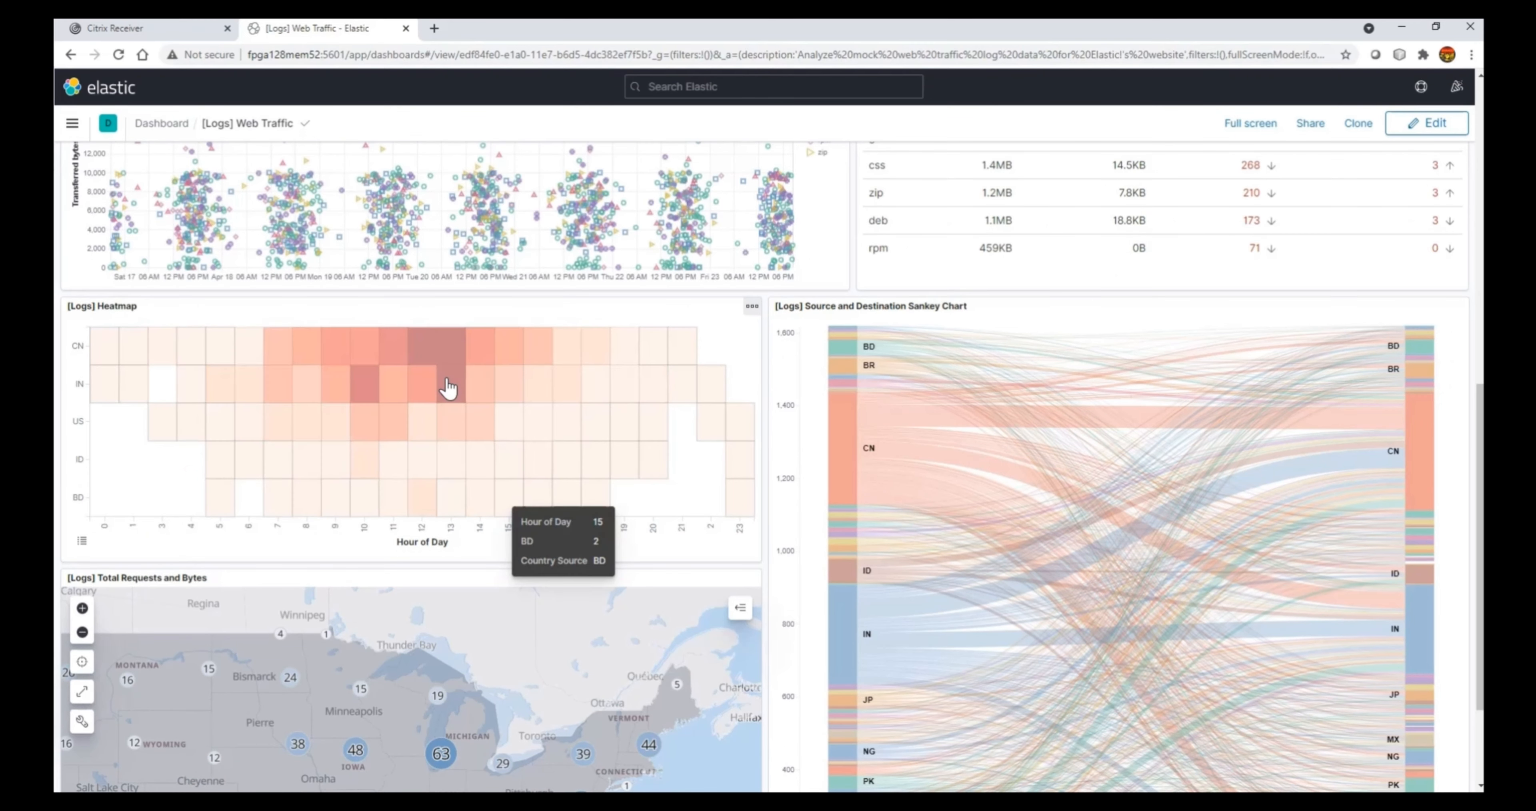
{"action": "mouse_move", "coordinate": [420, 343]}
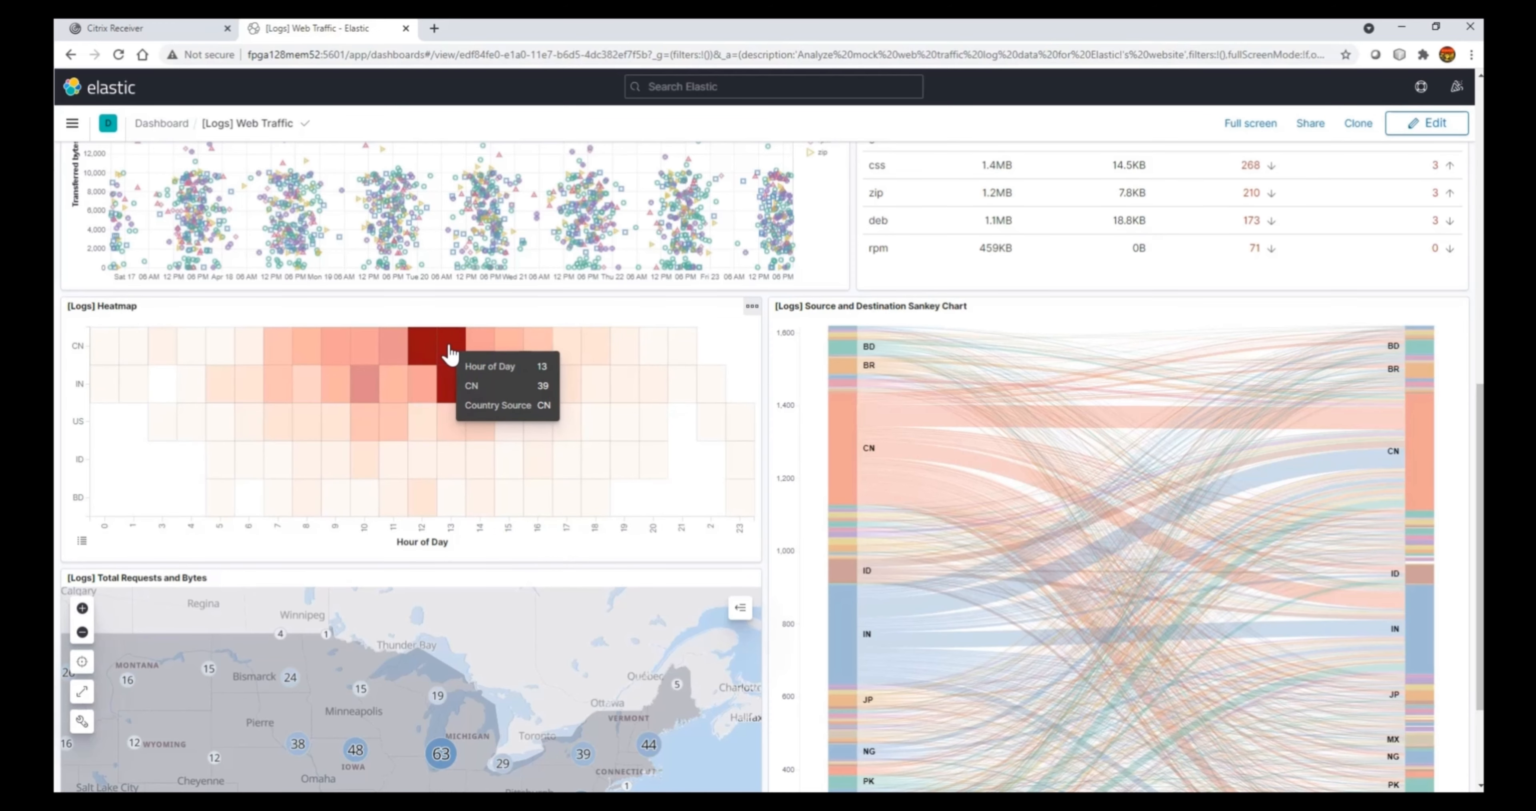
{"action": "left_click", "coordinate": [448, 353]}
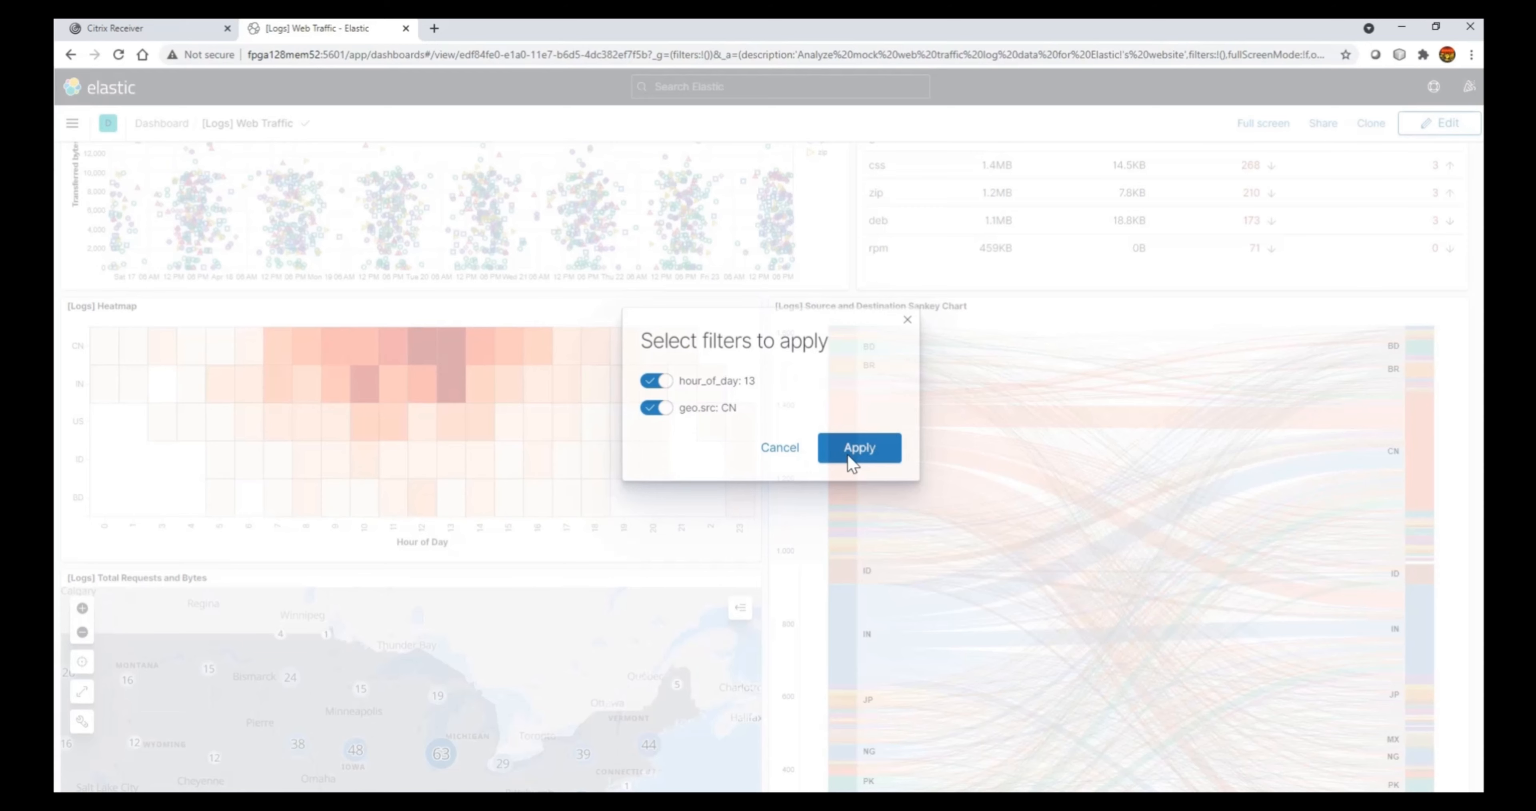
{"action": "left_click", "coordinate": [862, 453]}
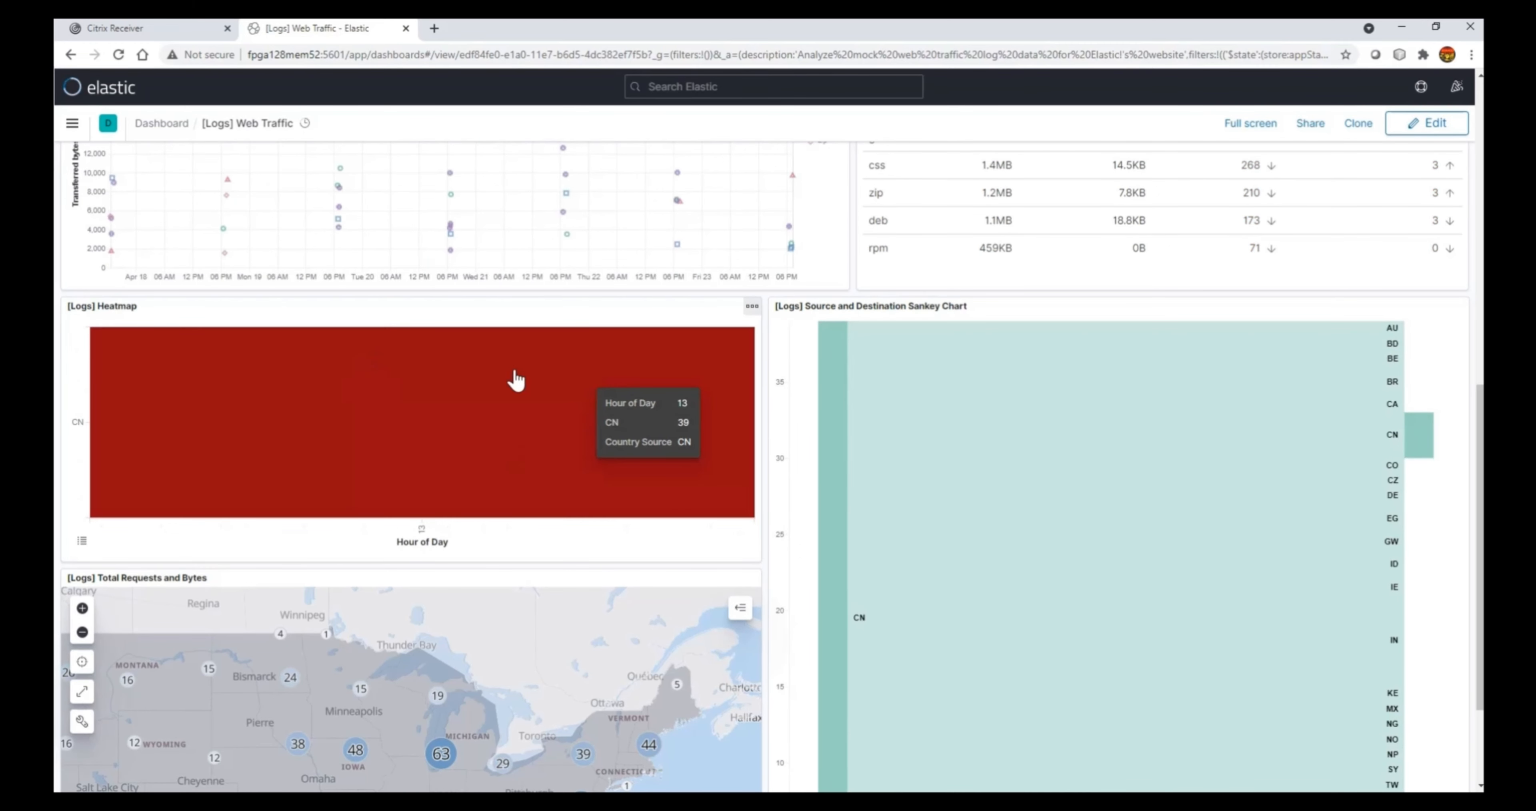
Review the filtered panels and remove the geo.src CN and hour_of_day 13 filters from the dashboard
{"action": "scroll", "coordinate": [540, 426], "scroll_direction": "up", "scroll_amount": 5}
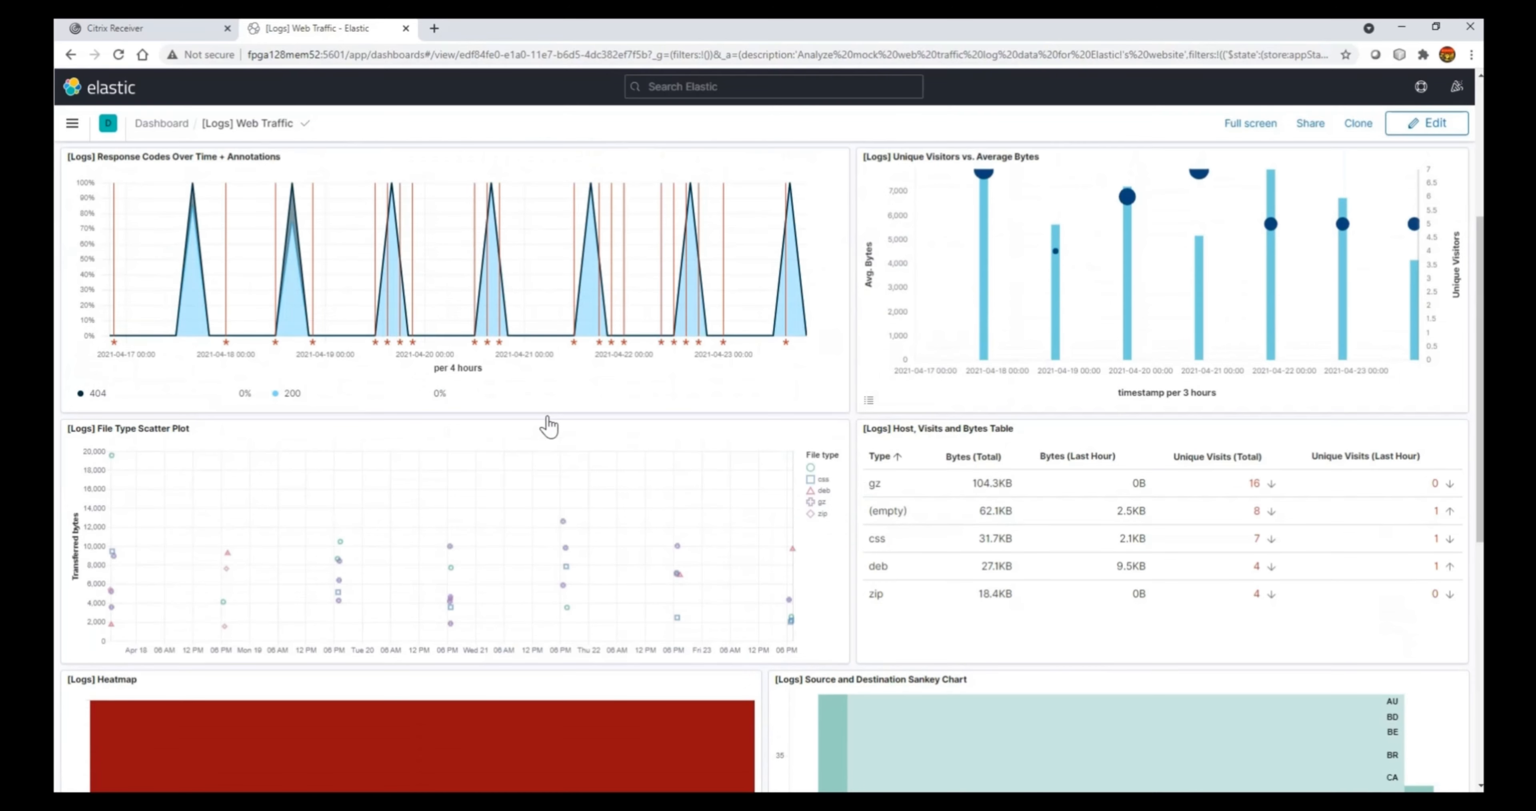
{"action": "scroll", "coordinate": [1276, 457], "scroll_direction": "down", "scroll_amount": 6}
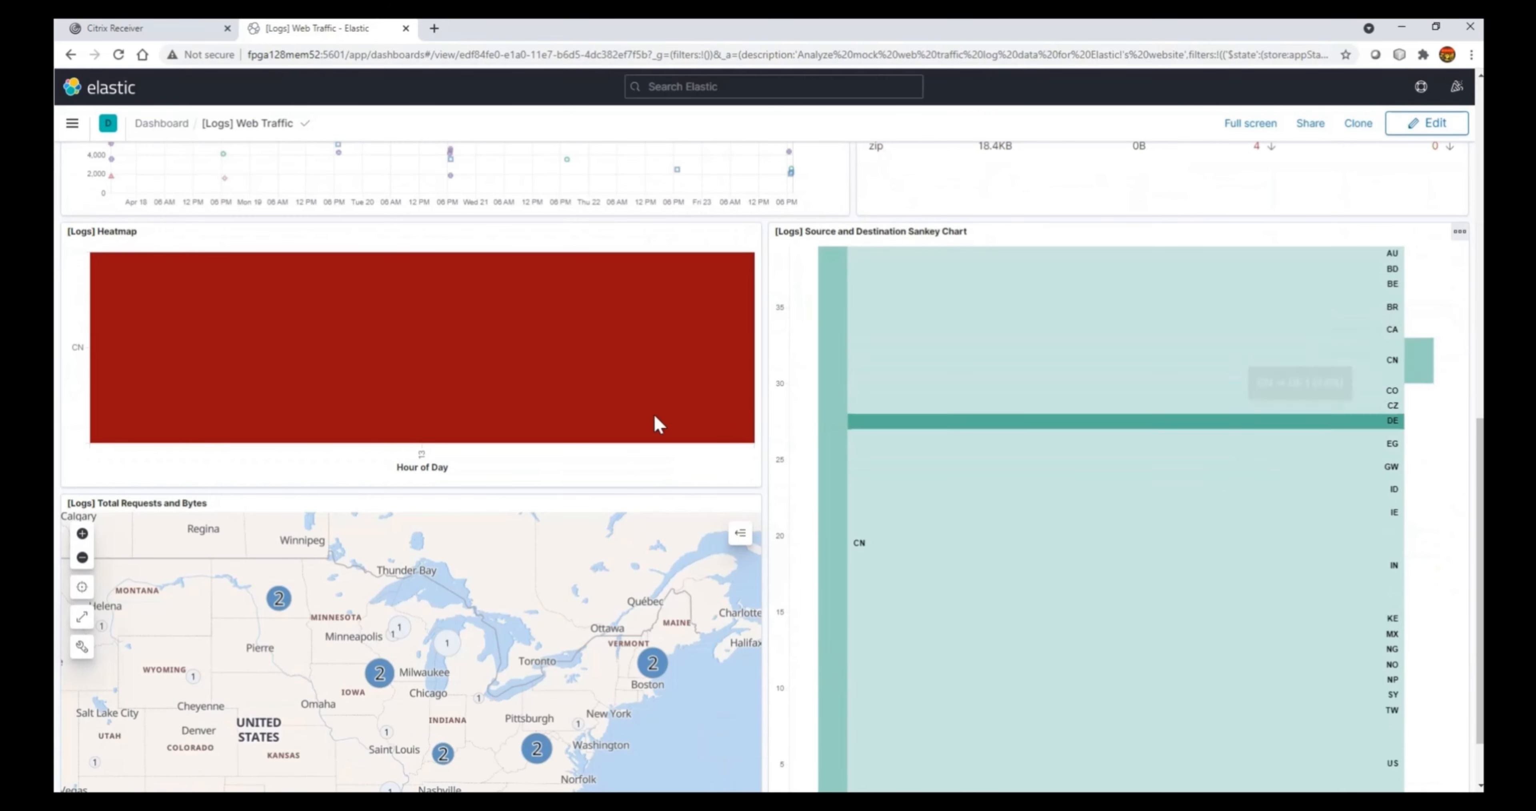
{"action": "scroll", "coordinate": [655, 424], "scroll_direction": "up", "scroll_amount": 10}
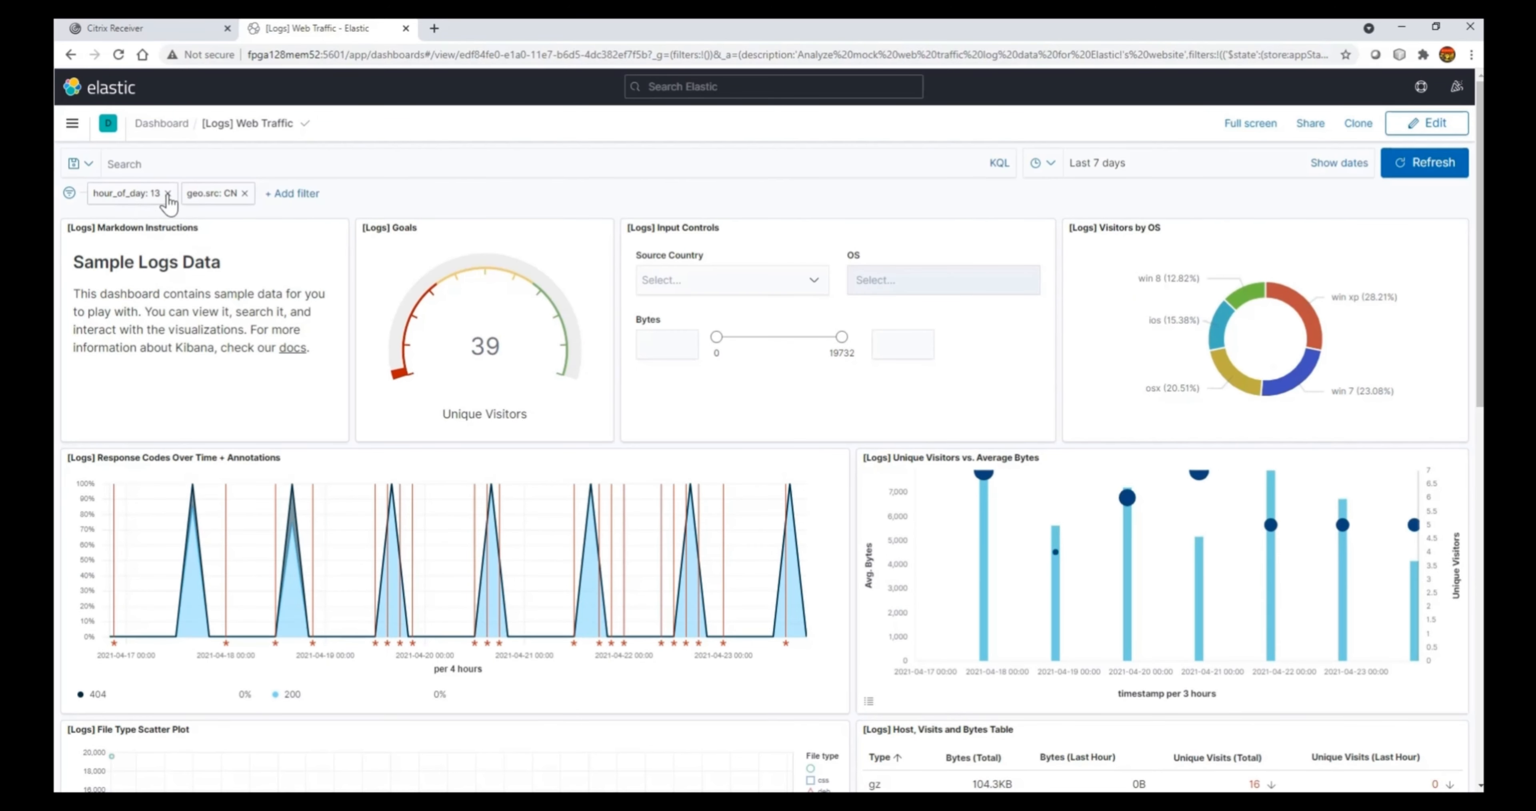
{"action": "left_click", "coordinate": [244, 193]}
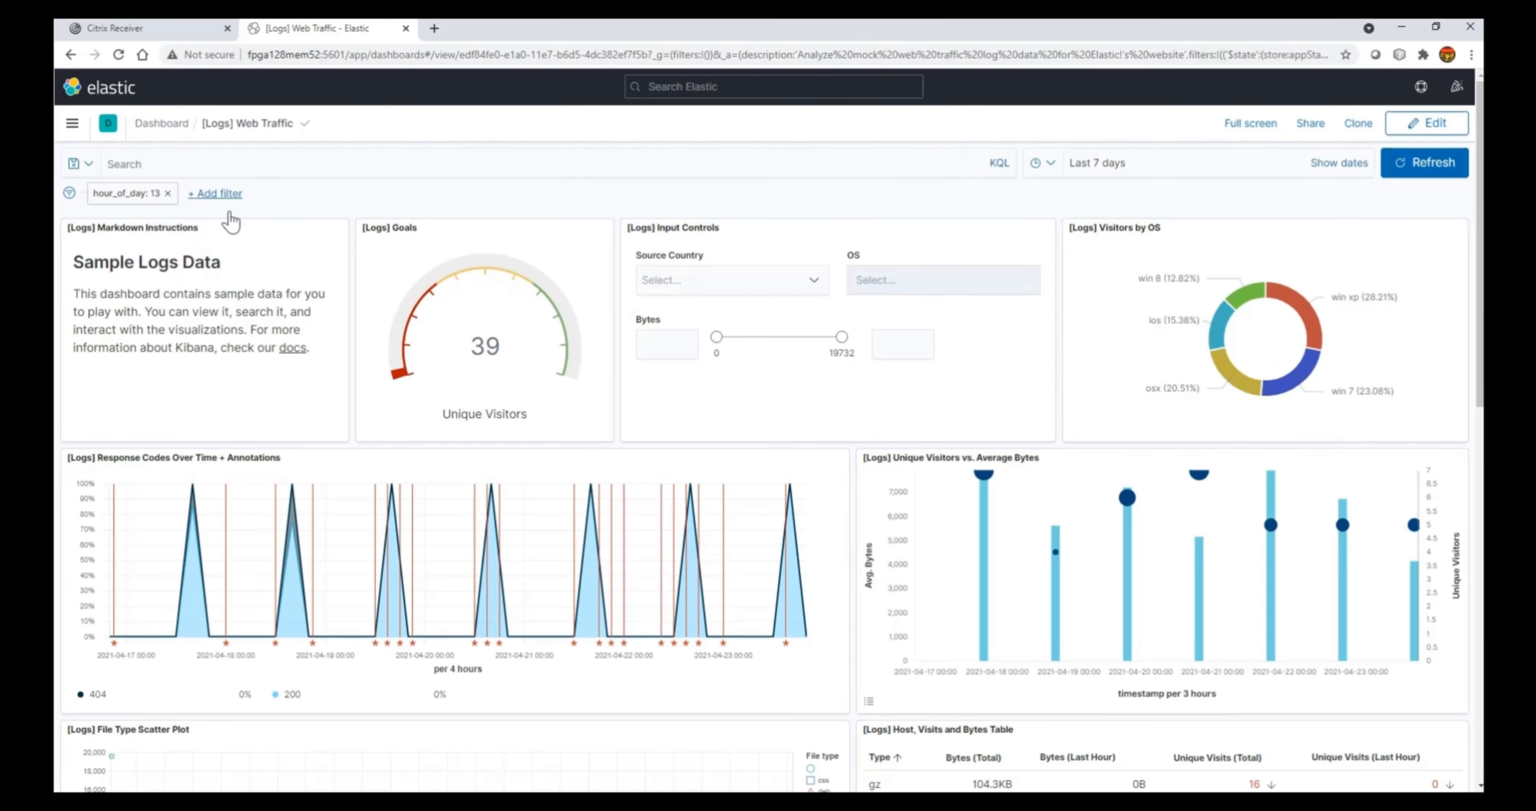
{"action": "left_click", "coordinate": [167, 193]}
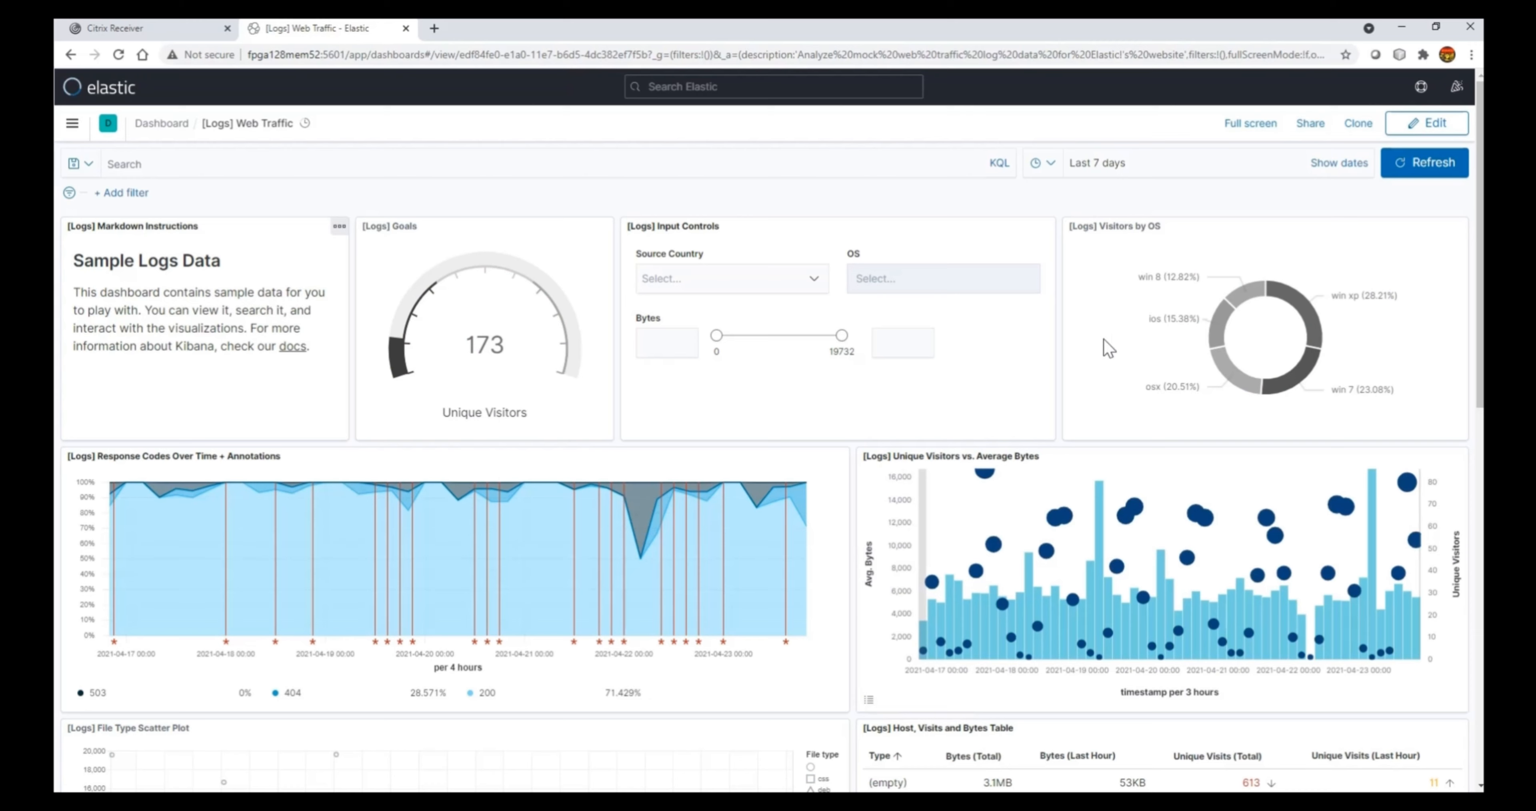
Isolate the flows to destination CN in the Source and Destination Sankey chart and restore the full chart
{"action": "mouse_move", "coordinate": [1095, 341]}
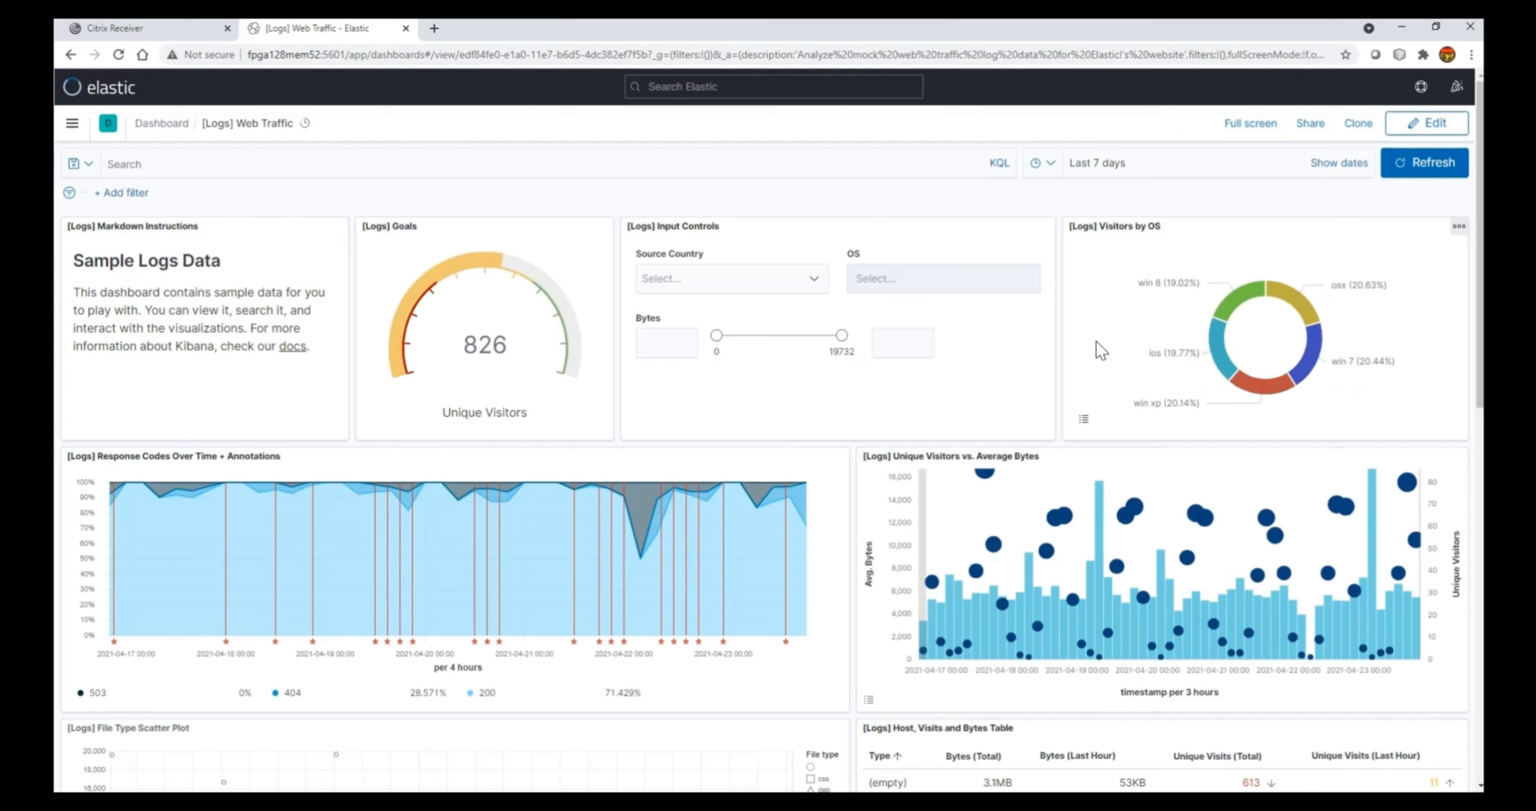
{"action": "scroll", "coordinate": [1354, 597], "scroll_direction": "down", "scroll_amount": 10}
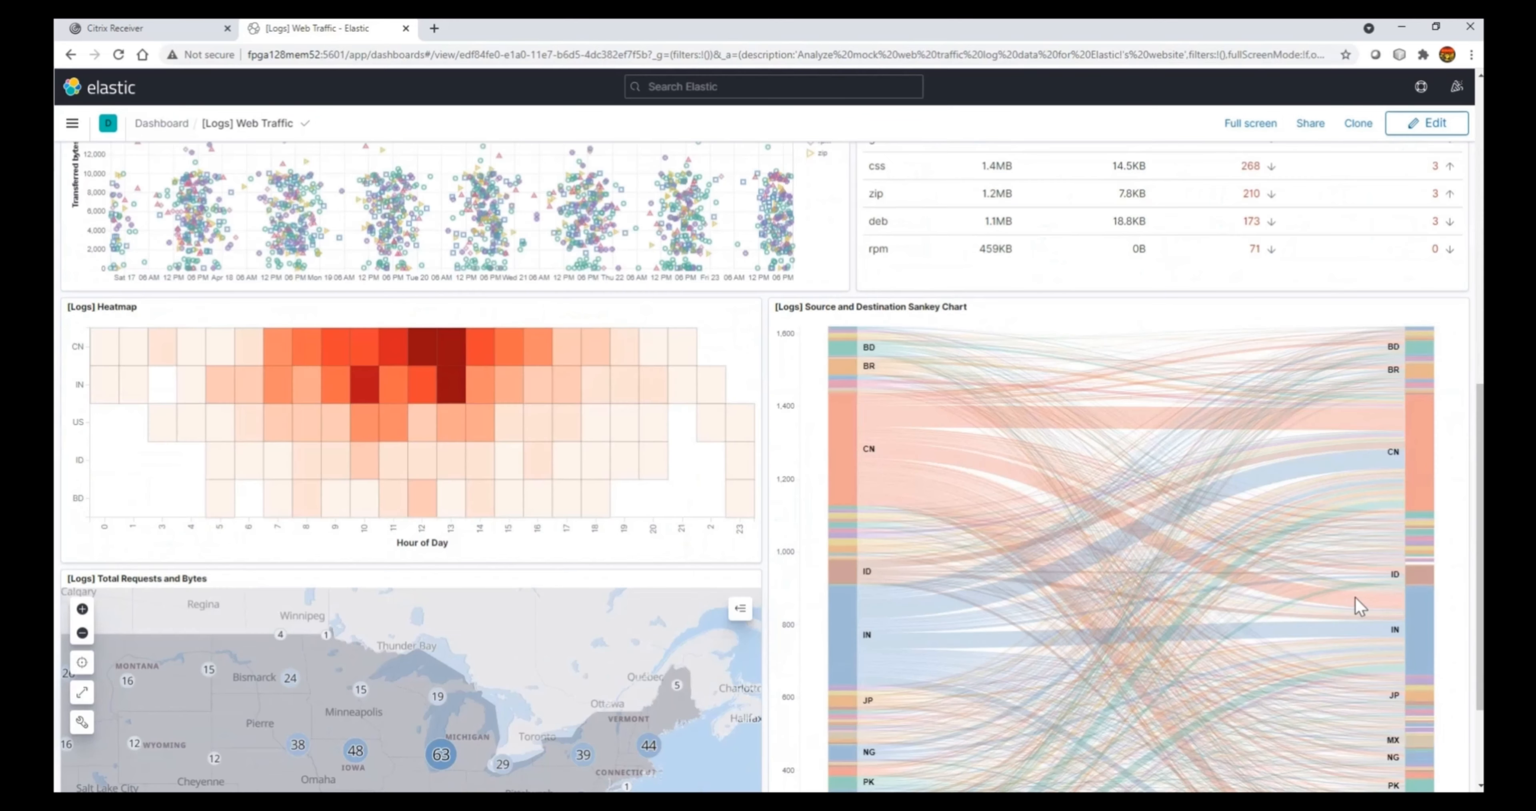
{"action": "scroll", "coordinate": [1009, 528], "scroll_direction": "down", "scroll_amount": 3}
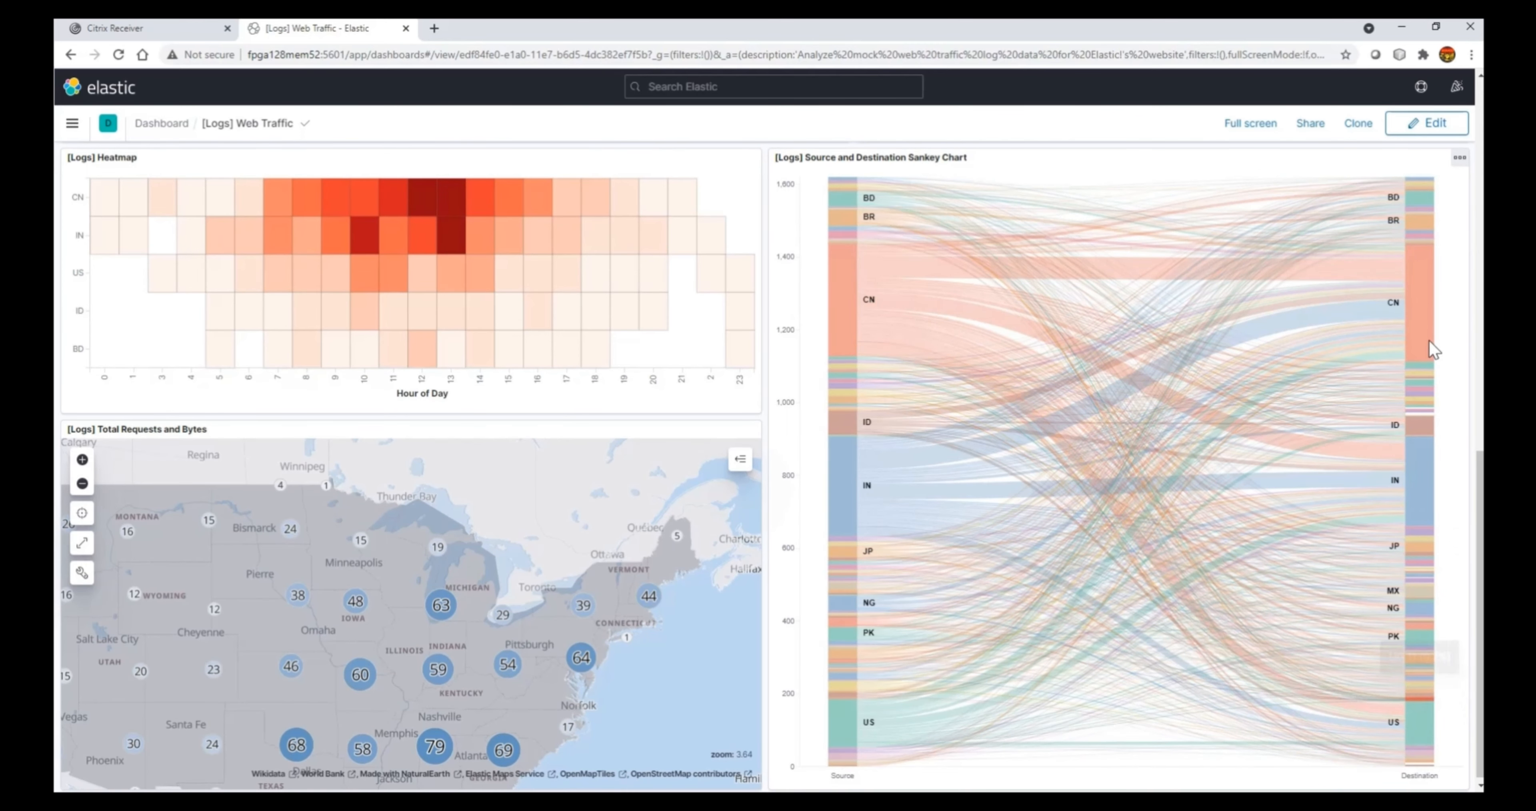
{"action": "left_click", "coordinate": [1421, 322]}
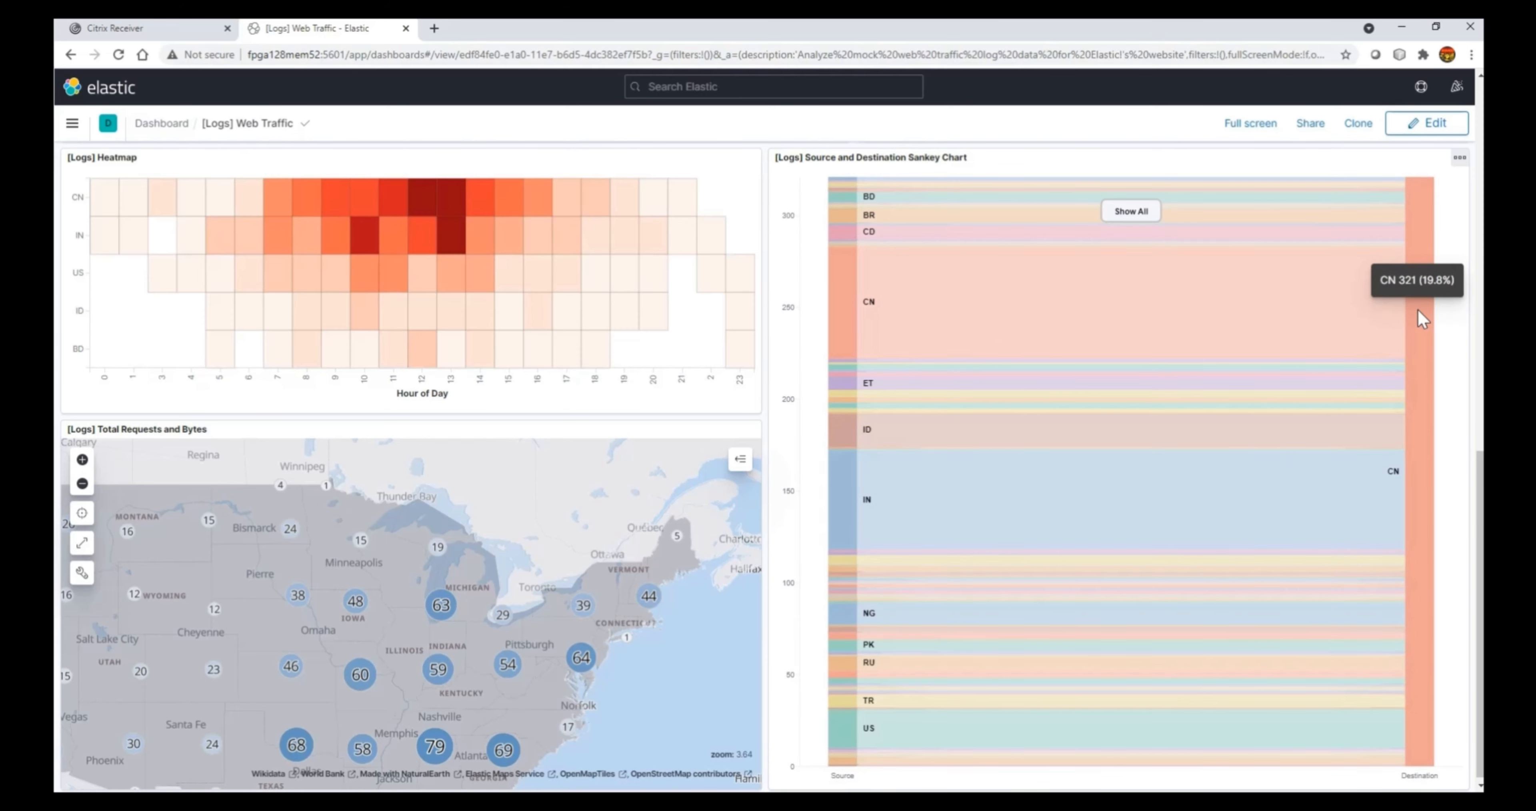
{"action": "left_click", "coordinate": [1422, 319]}
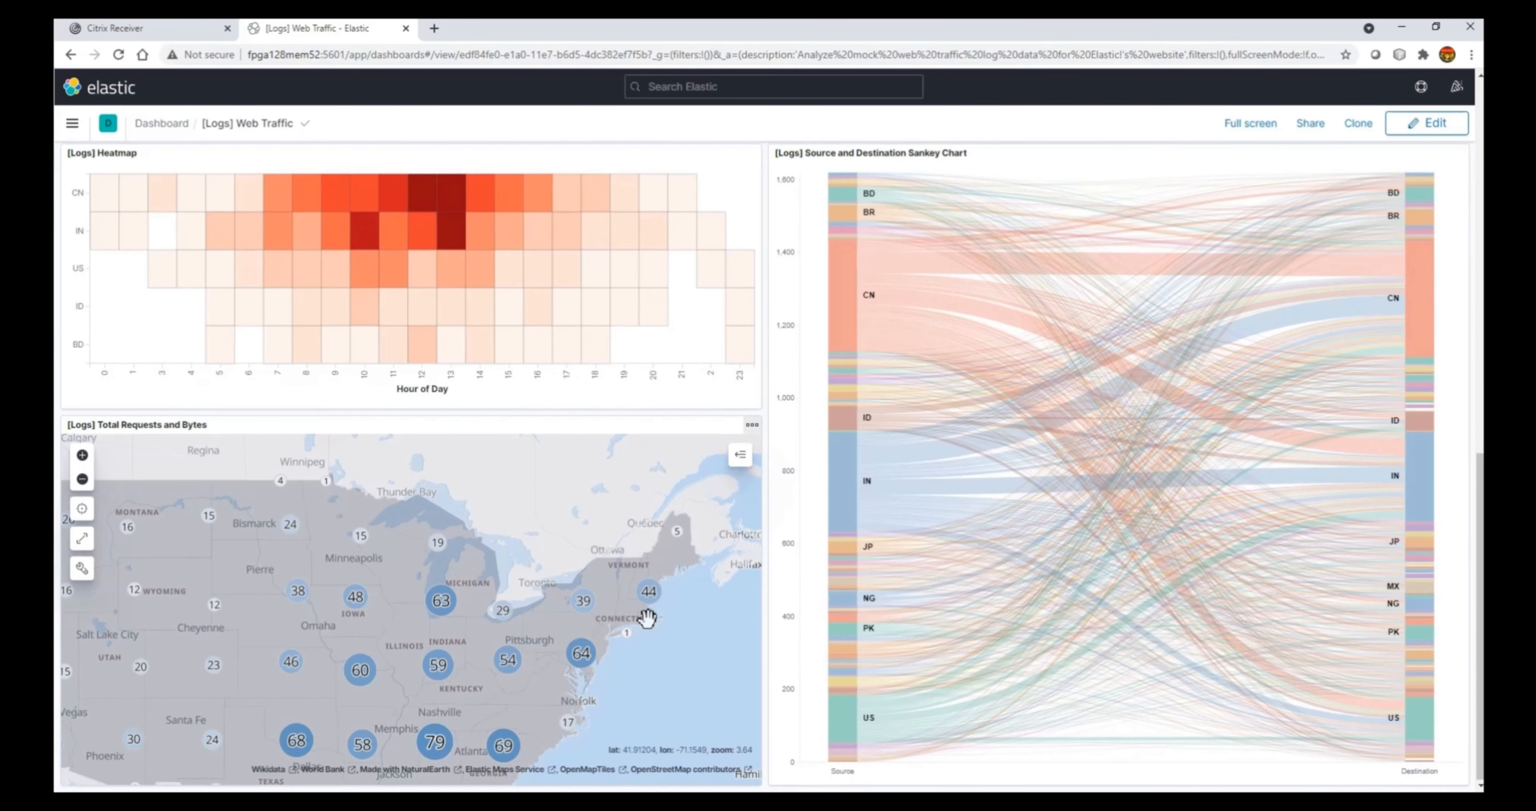
View the web logs count and sum bytes of the 79 cluster on the Total Requests and Bytes map, and close its details
{"action": "mouse_move", "coordinate": [440, 602]}
{"action": "left_click", "coordinate": [430, 742]}
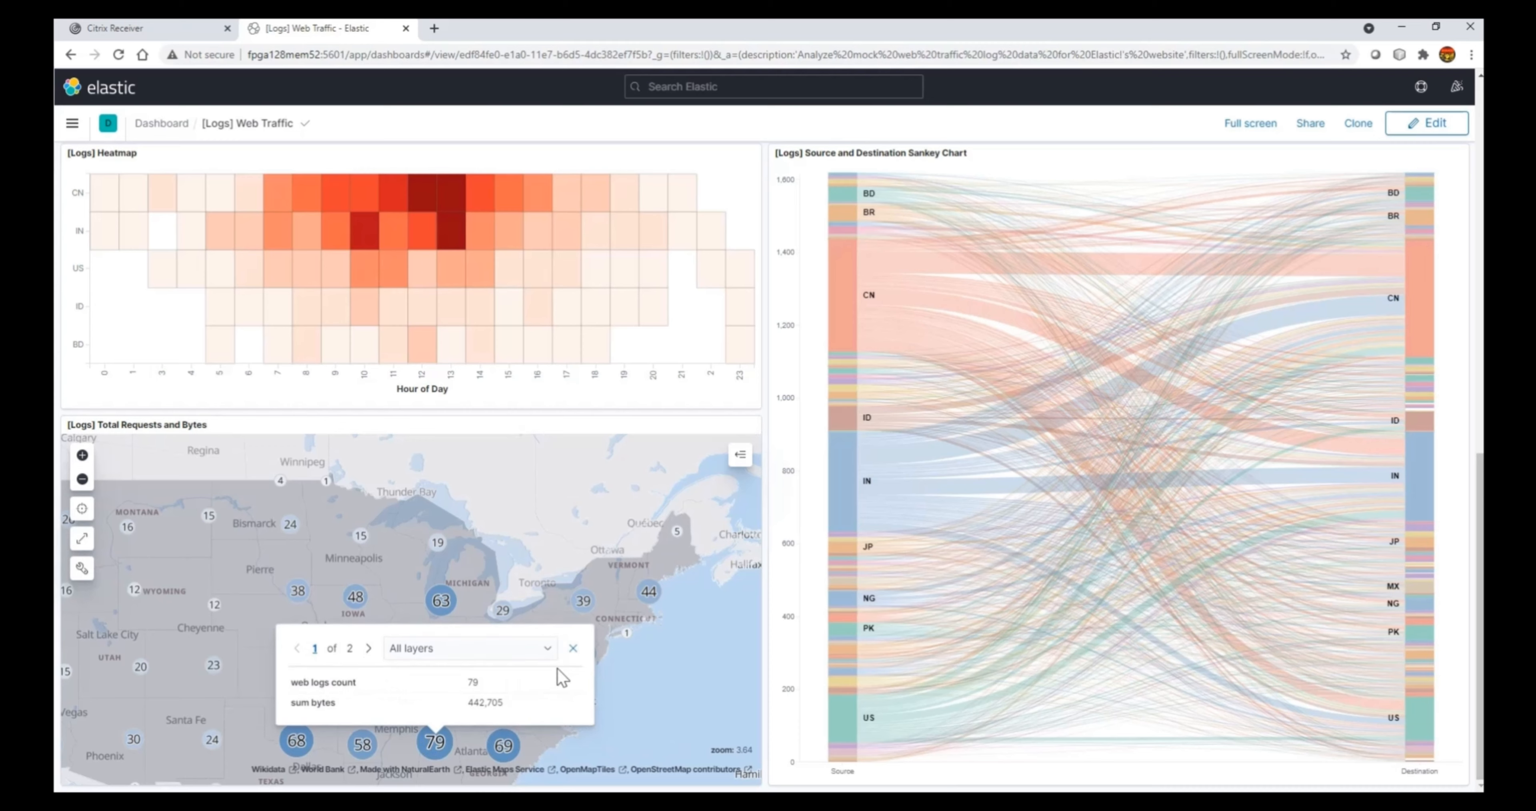
{"action": "left_click", "coordinate": [546, 651]}
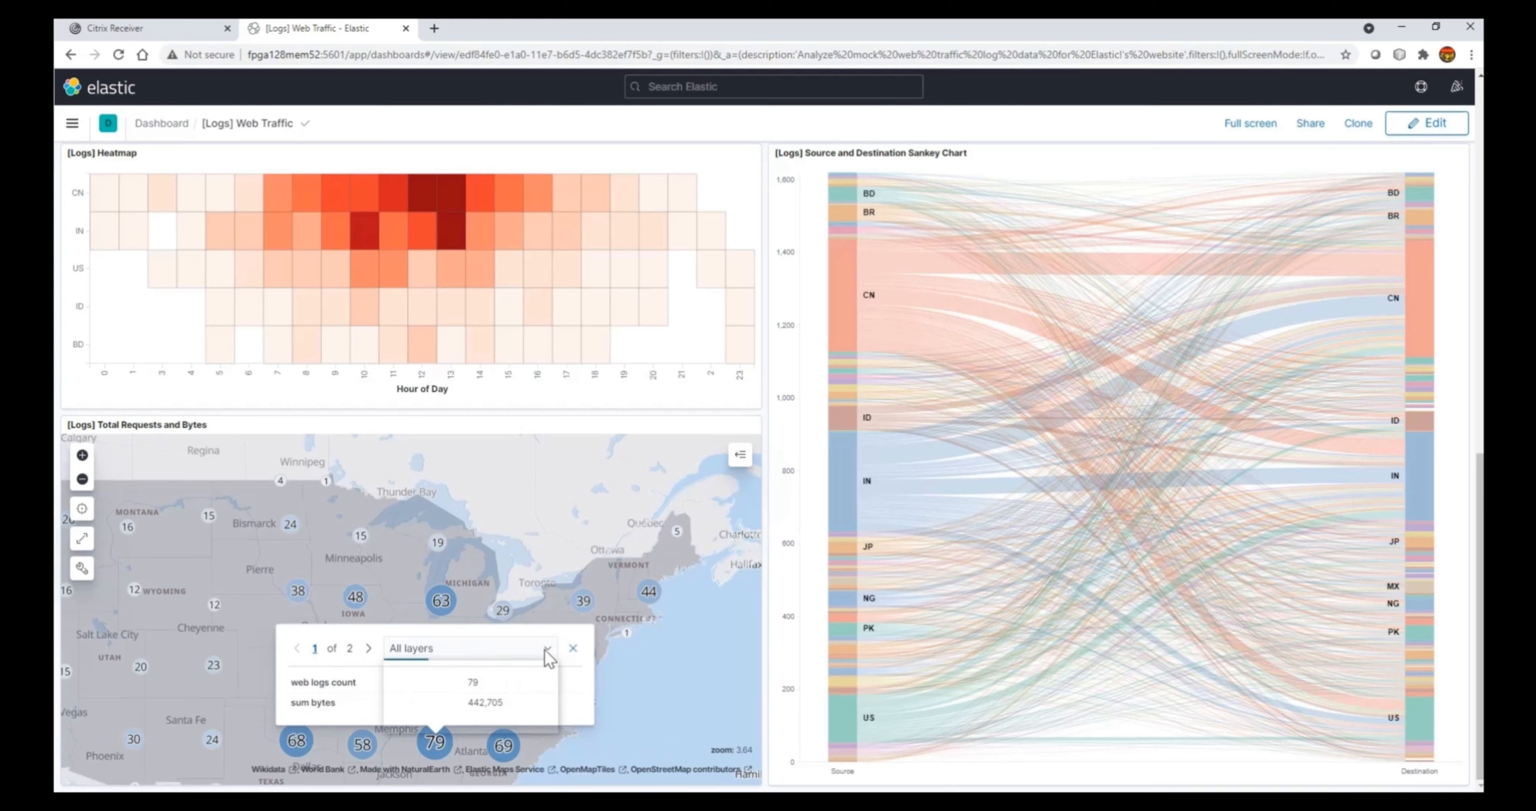
{"action": "left_click", "coordinate": [545, 649]}
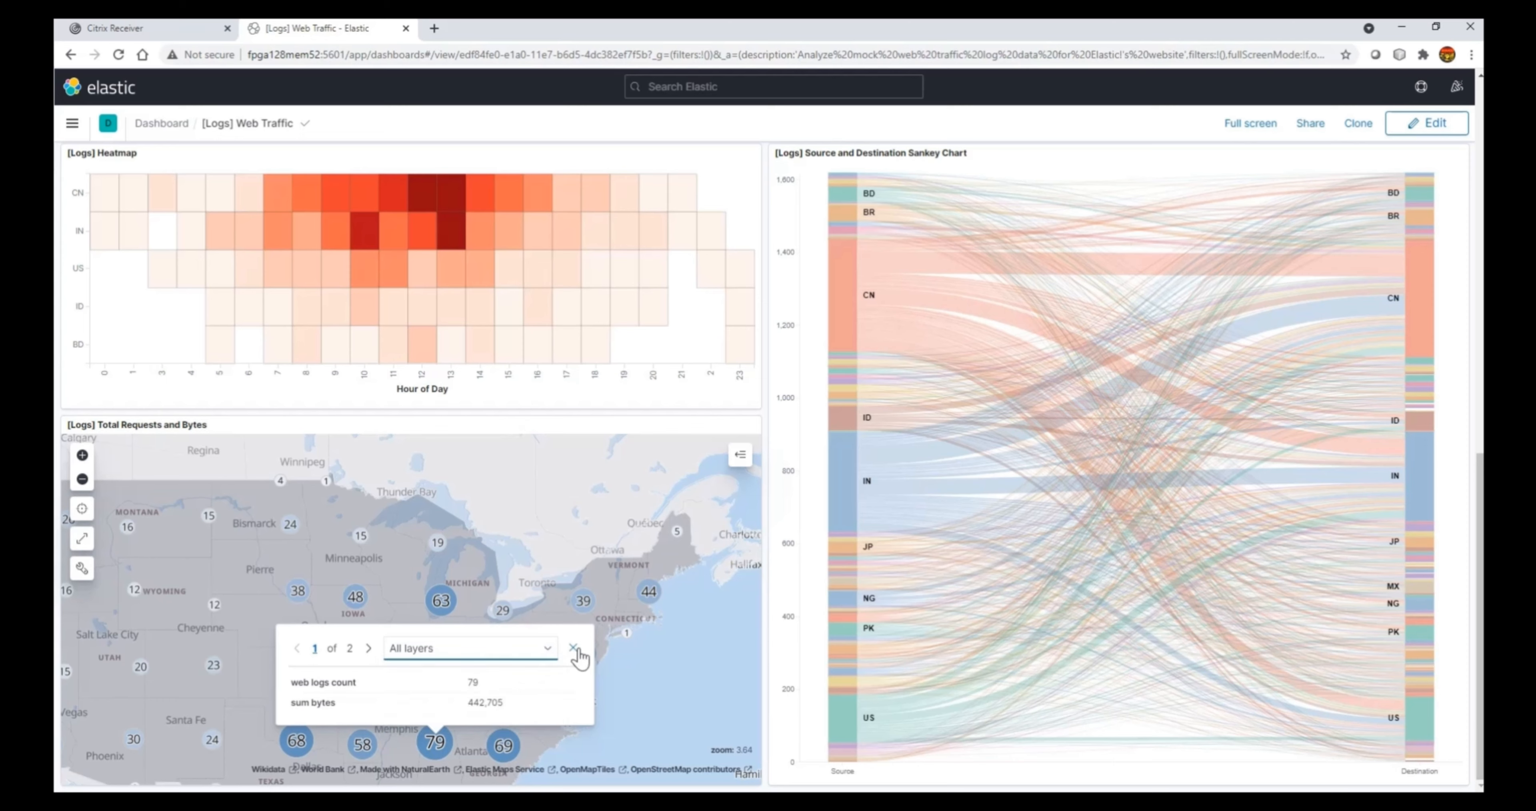
{"action": "left_click", "coordinate": [582, 650]}
{"action": "left_click", "coordinate": [574, 650]}
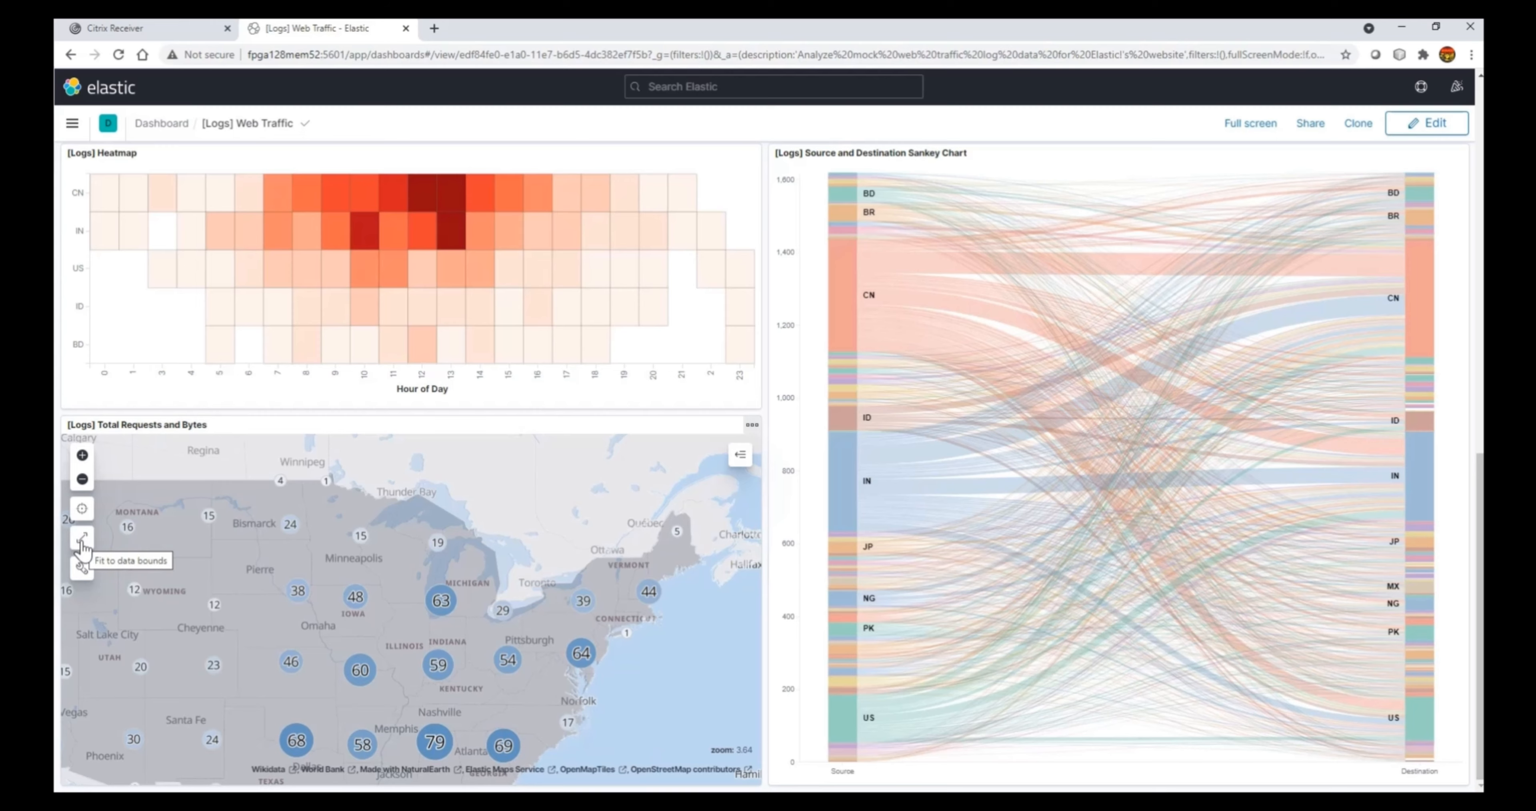
Inspect the Visitors by OS data, filtering the dashboard for win 8 and excluding osx from the data table
{"action": "scroll", "coordinate": [1252, 408], "scroll_direction": "up", "scroll_amount": 12}
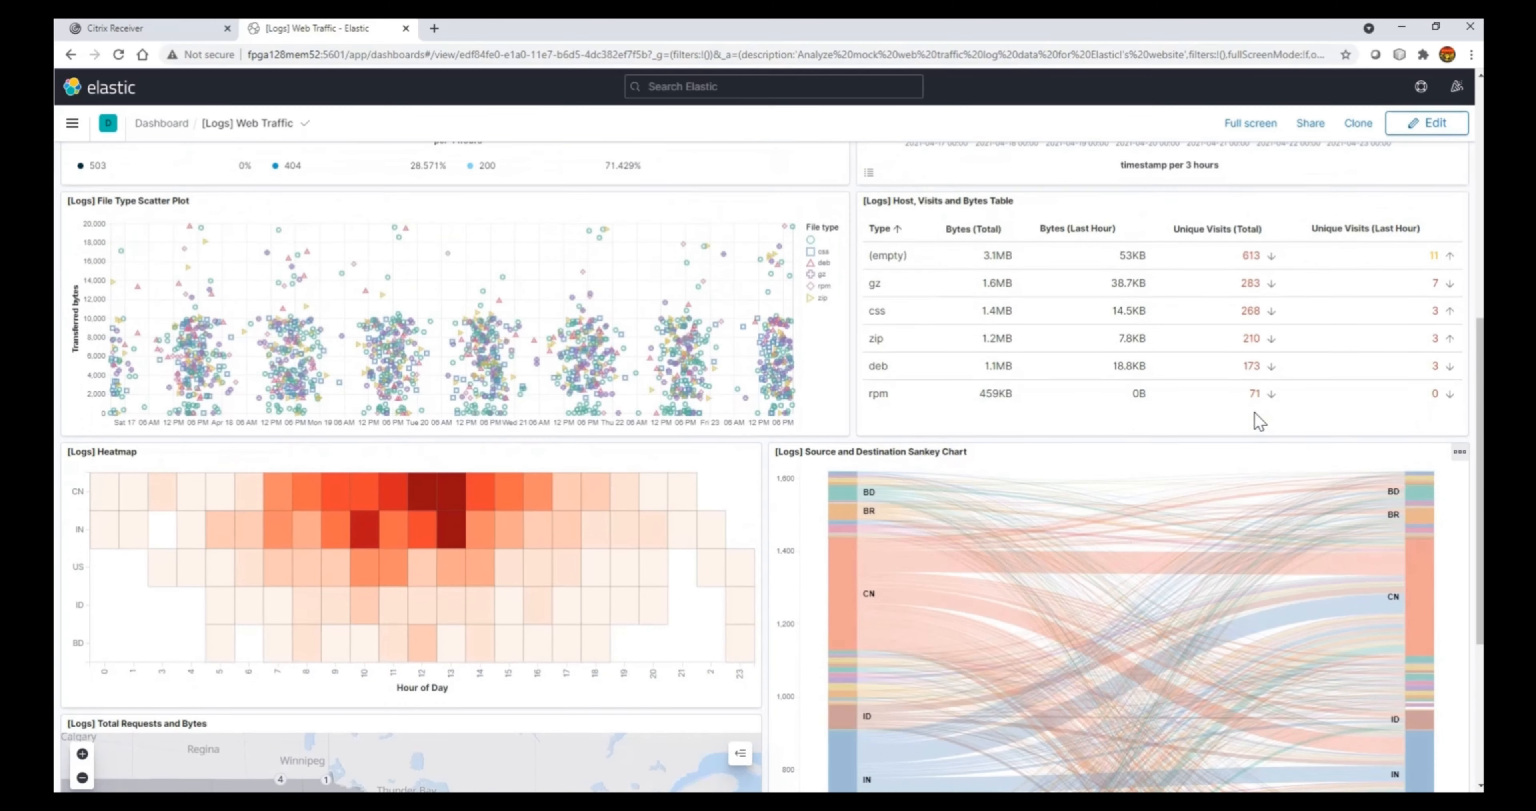
{"action": "scroll", "coordinate": [1409, 425], "scroll_direction": "up", "scroll_amount": 2}
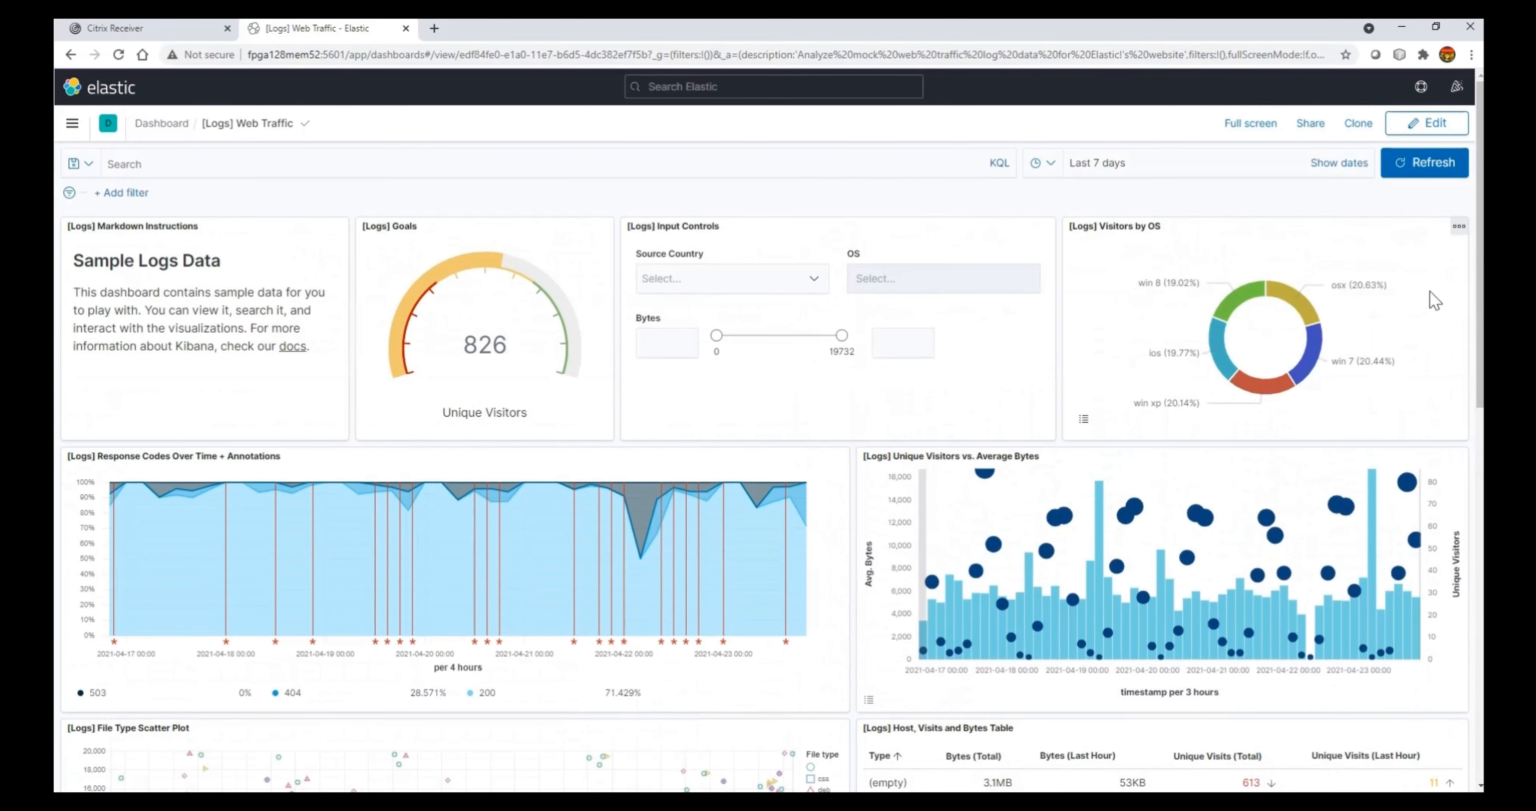
{"action": "left_click", "coordinate": [1459, 229]}
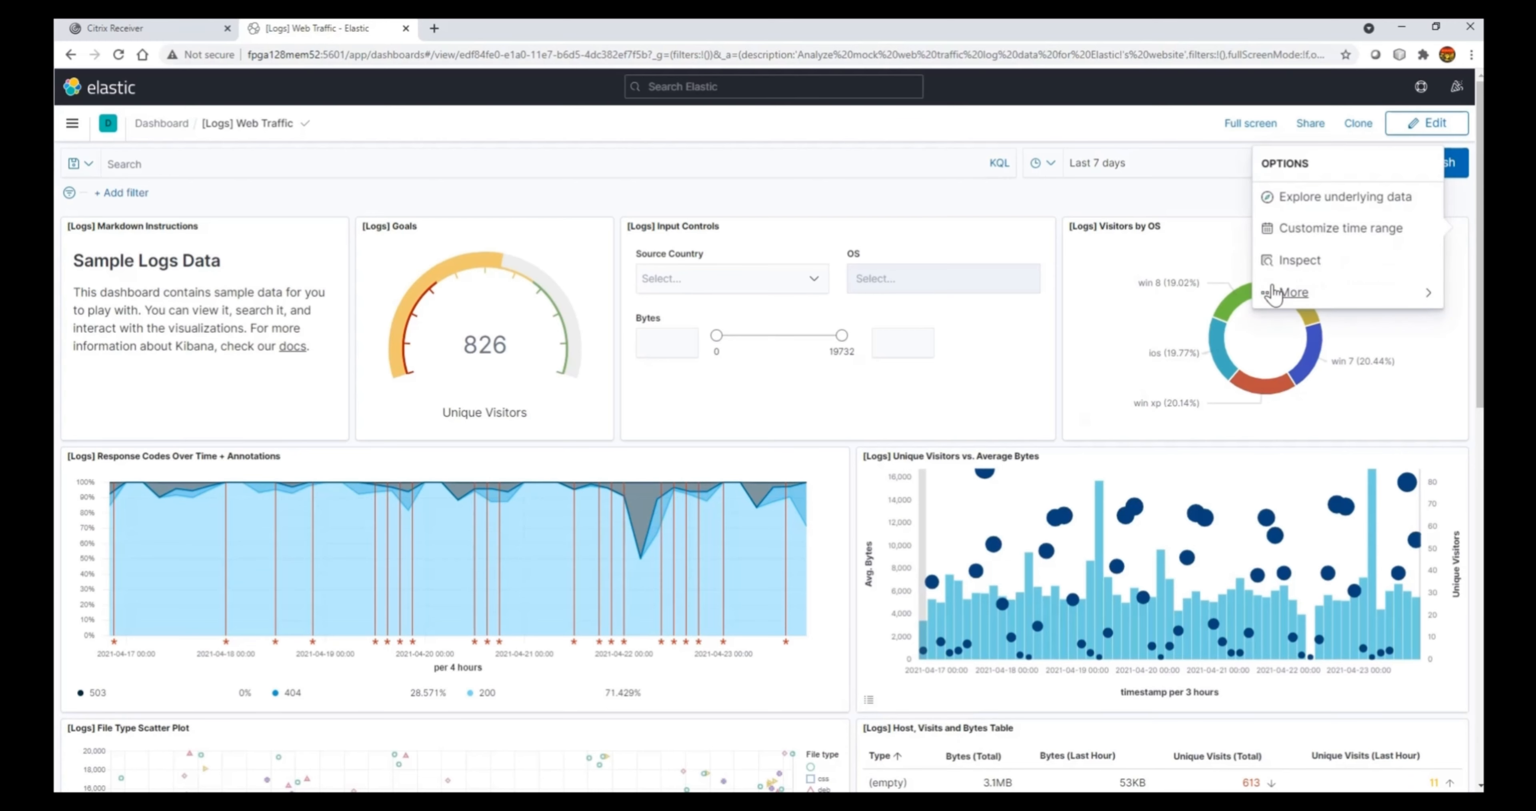
{"action": "left_click", "coordinate": [1269, 261]}
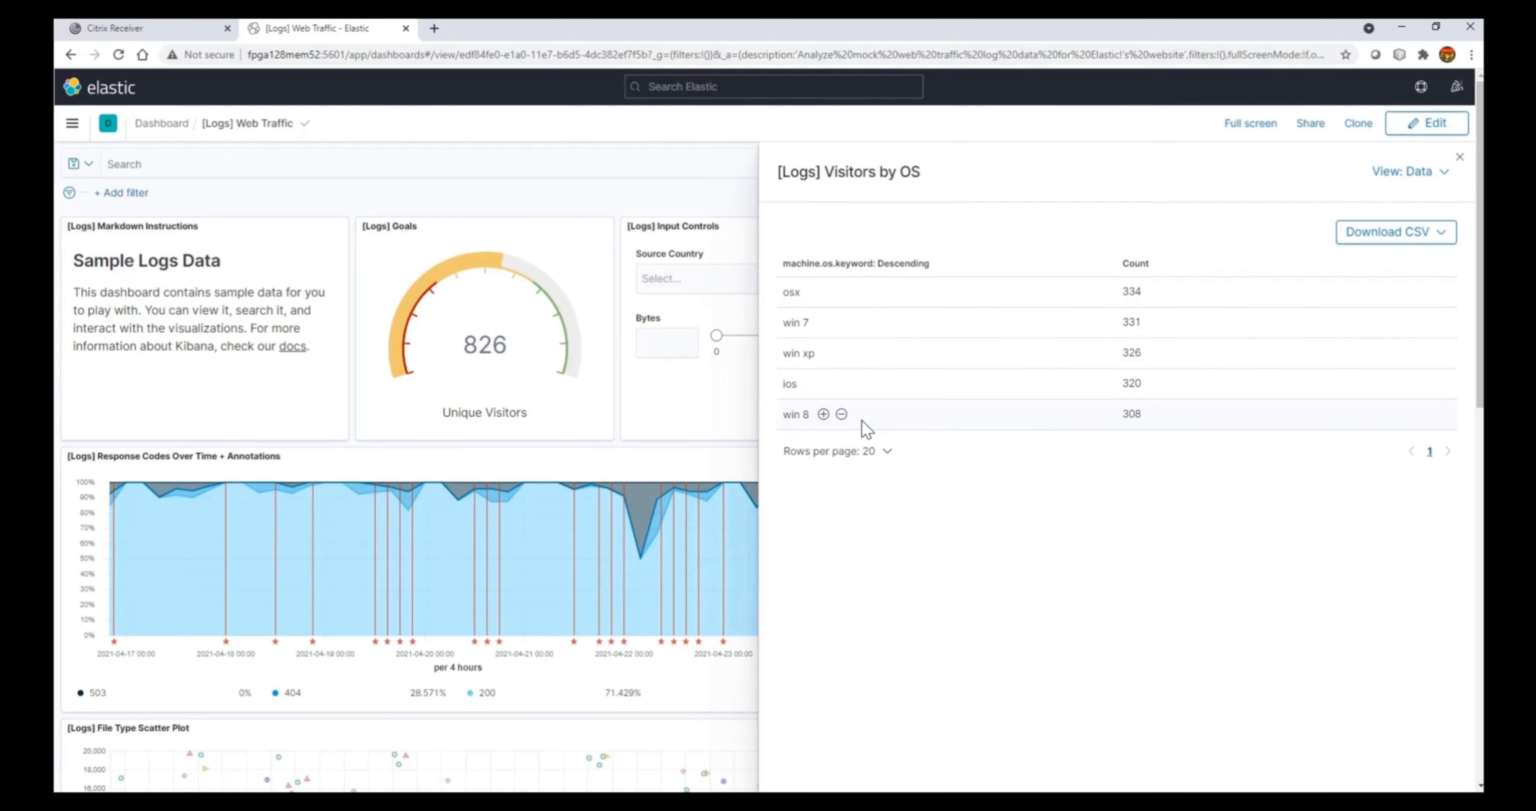
{"action": "left_click", "coordinate": [824, 416]}
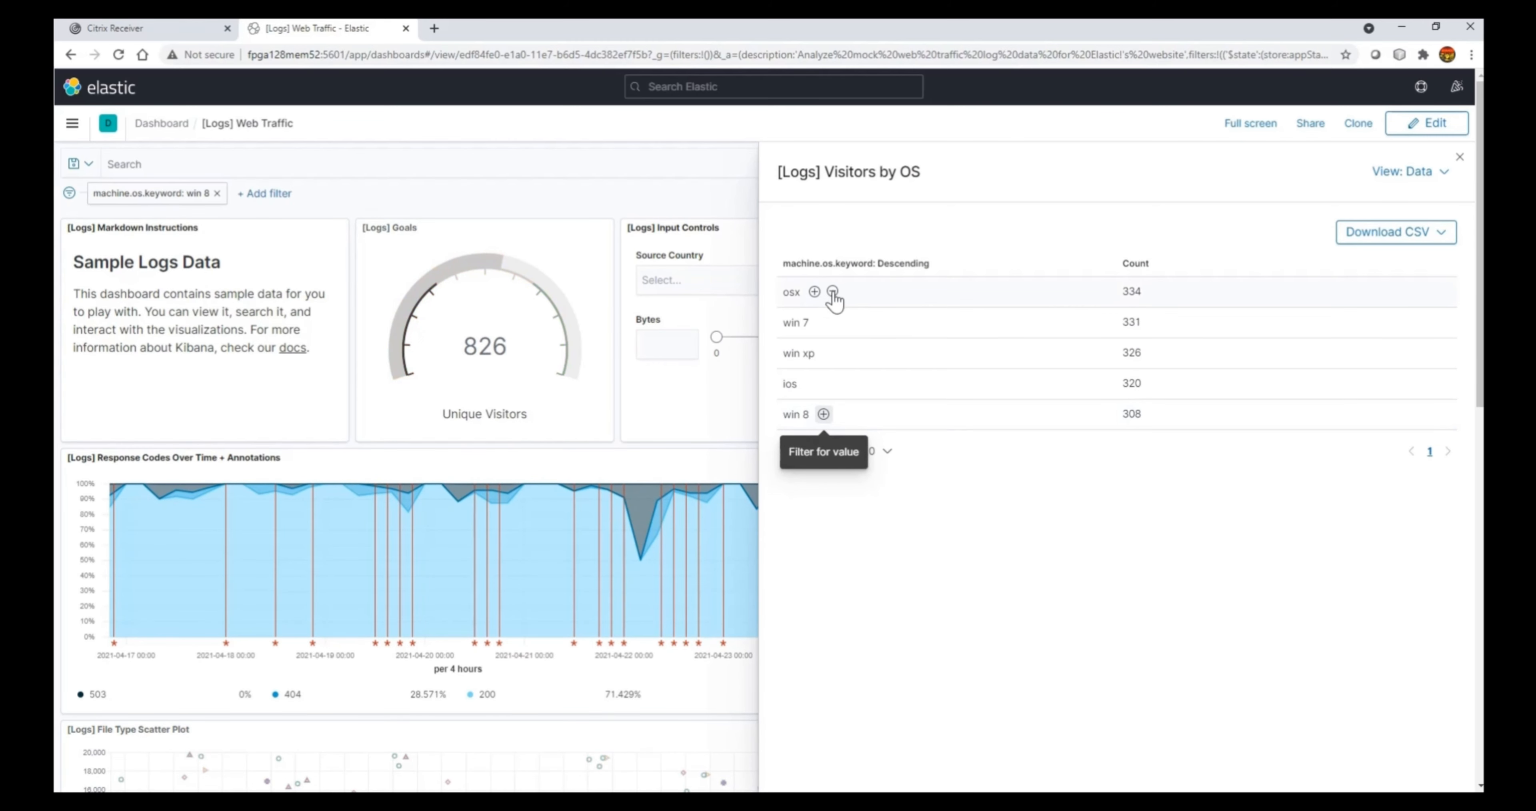
{"action": "left_click", "coordinate": [833, 292]}
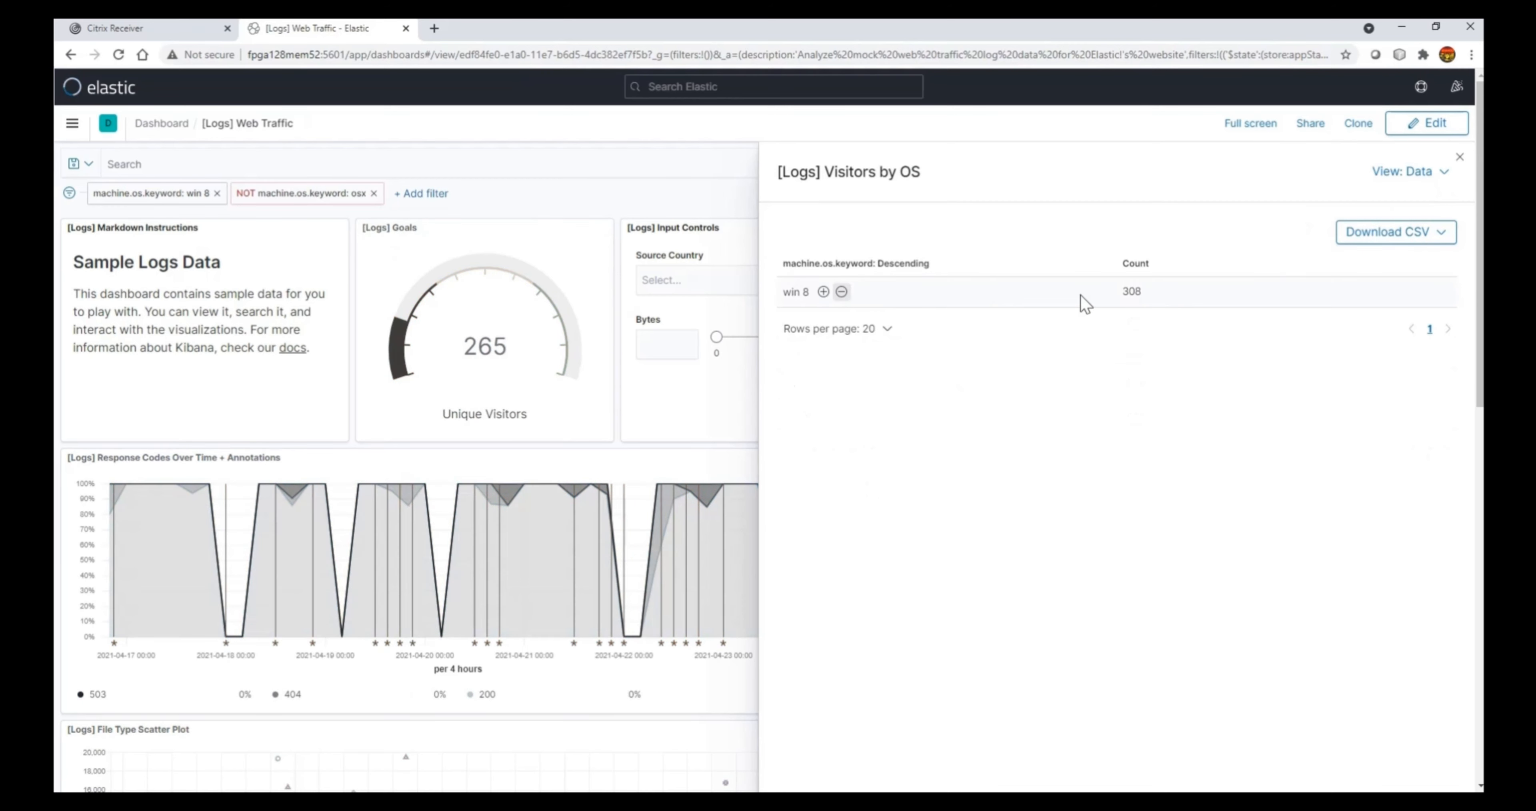
{"action": "left_click", "coordinate": [1459, 157]}
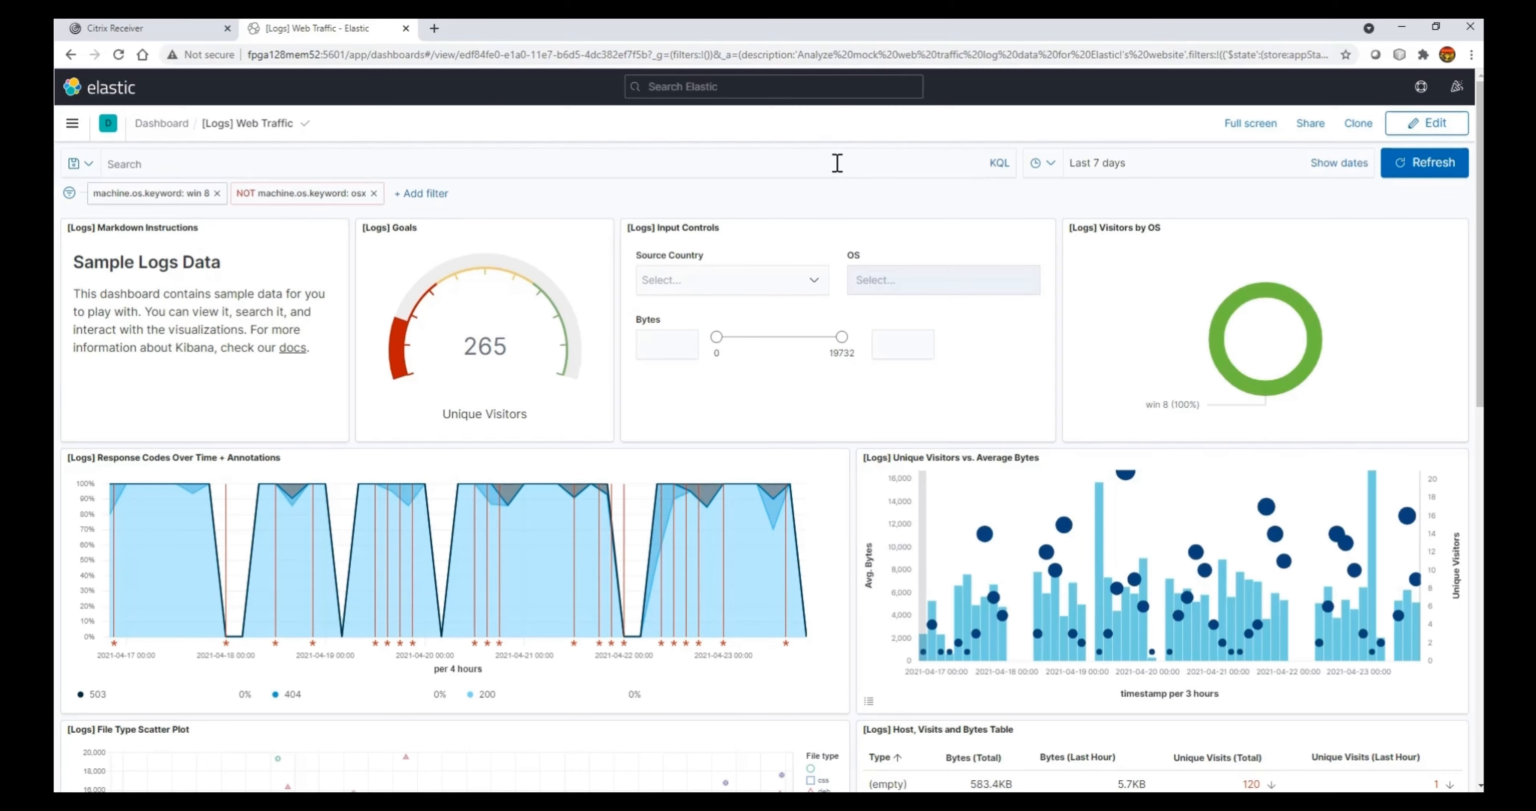
Review the panels filtered by operating system and remove the win 8 and NOT osx filters
{"action": "scroll", "coordinate": [1252, 610], "scroll_direction": "down", "scroll_amount": 5}
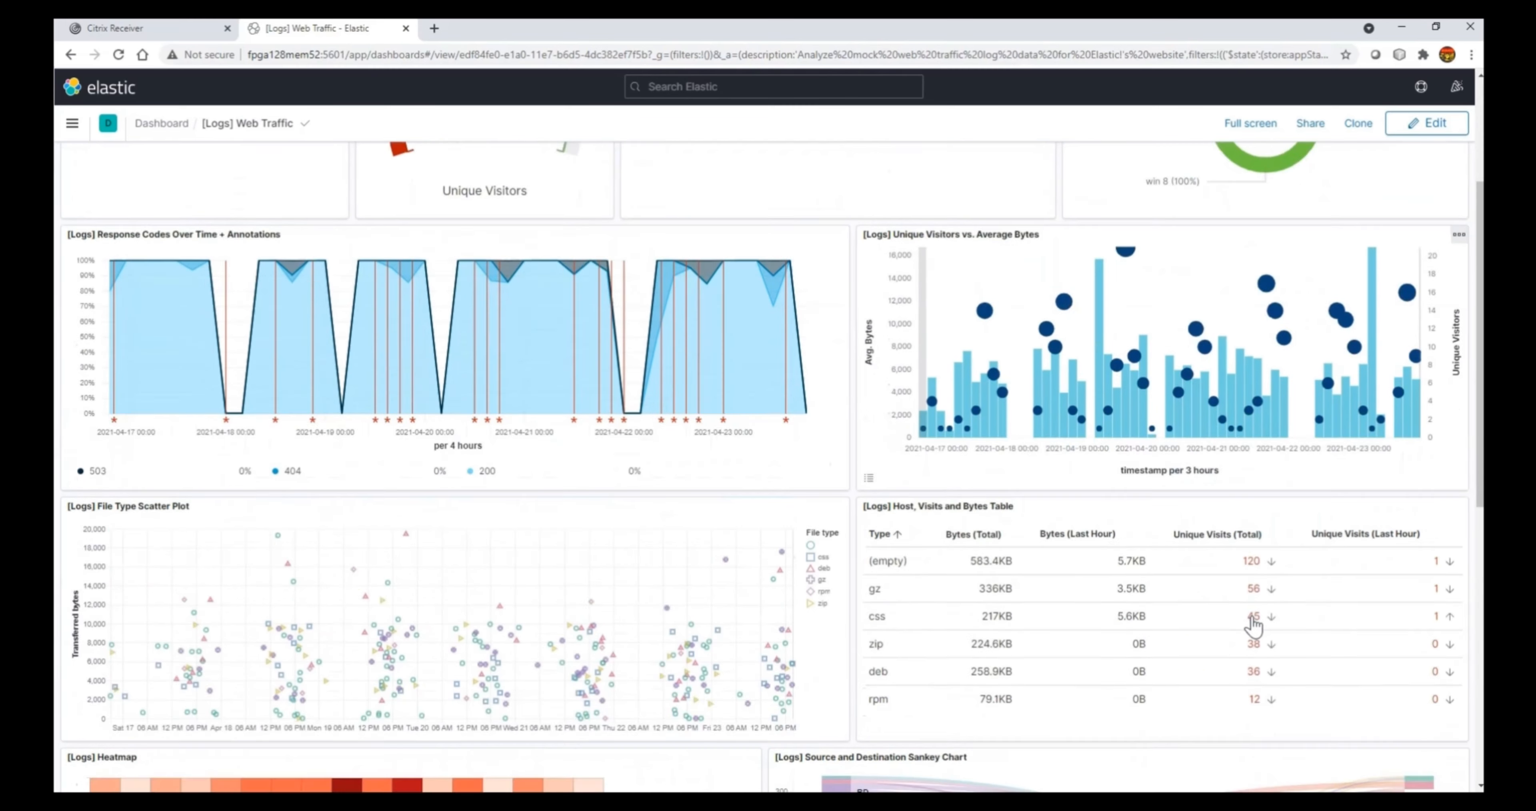
{"action": "scroll", "coordinate": [1229, 595], "scroll_direction": "down", "scroll_amount": 6}
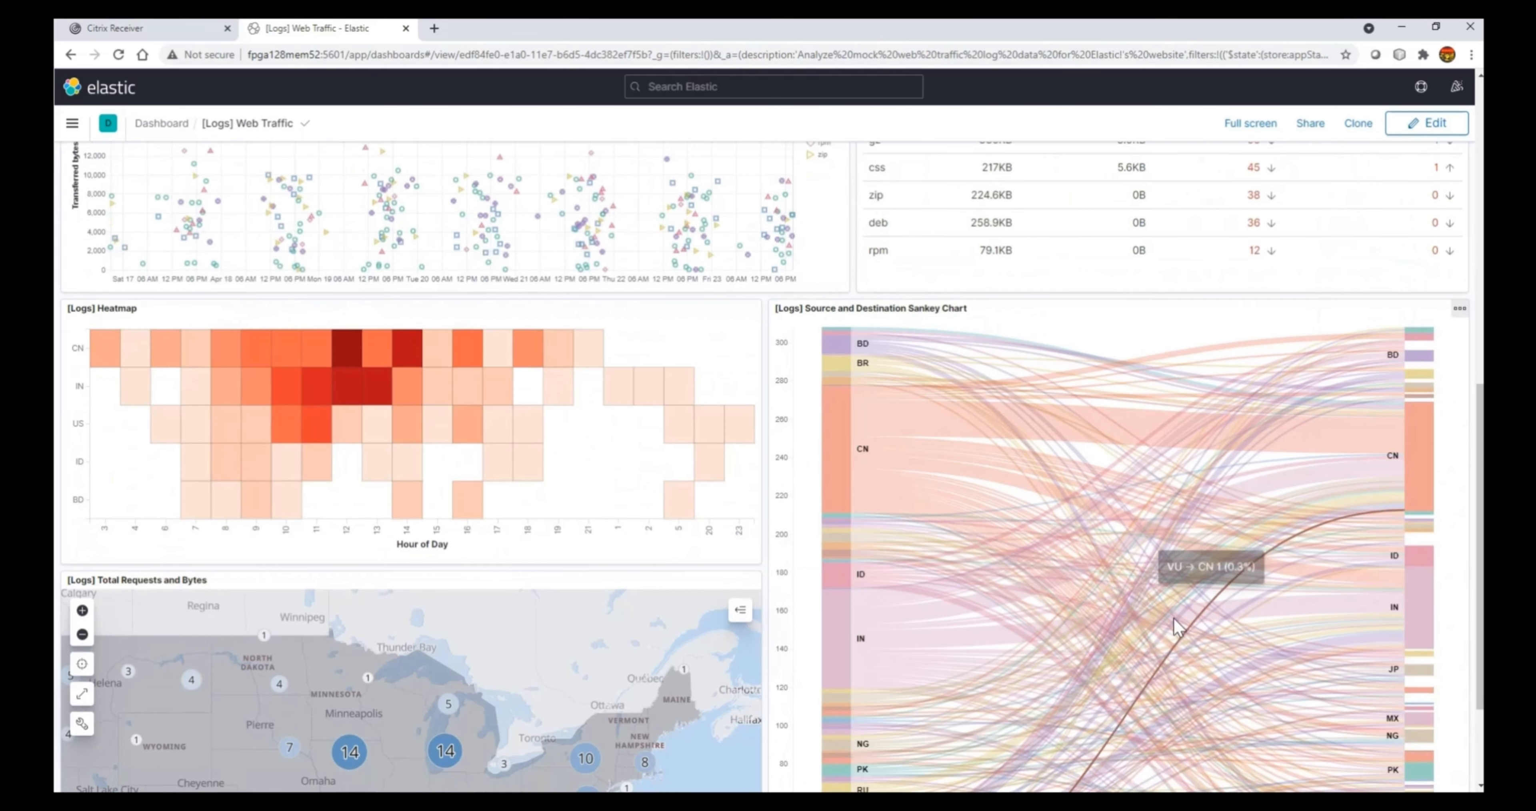
{"action": "scroll", "coordinate": [1276, 444], "scroll_direction": "up", "scroll_amount": 11}
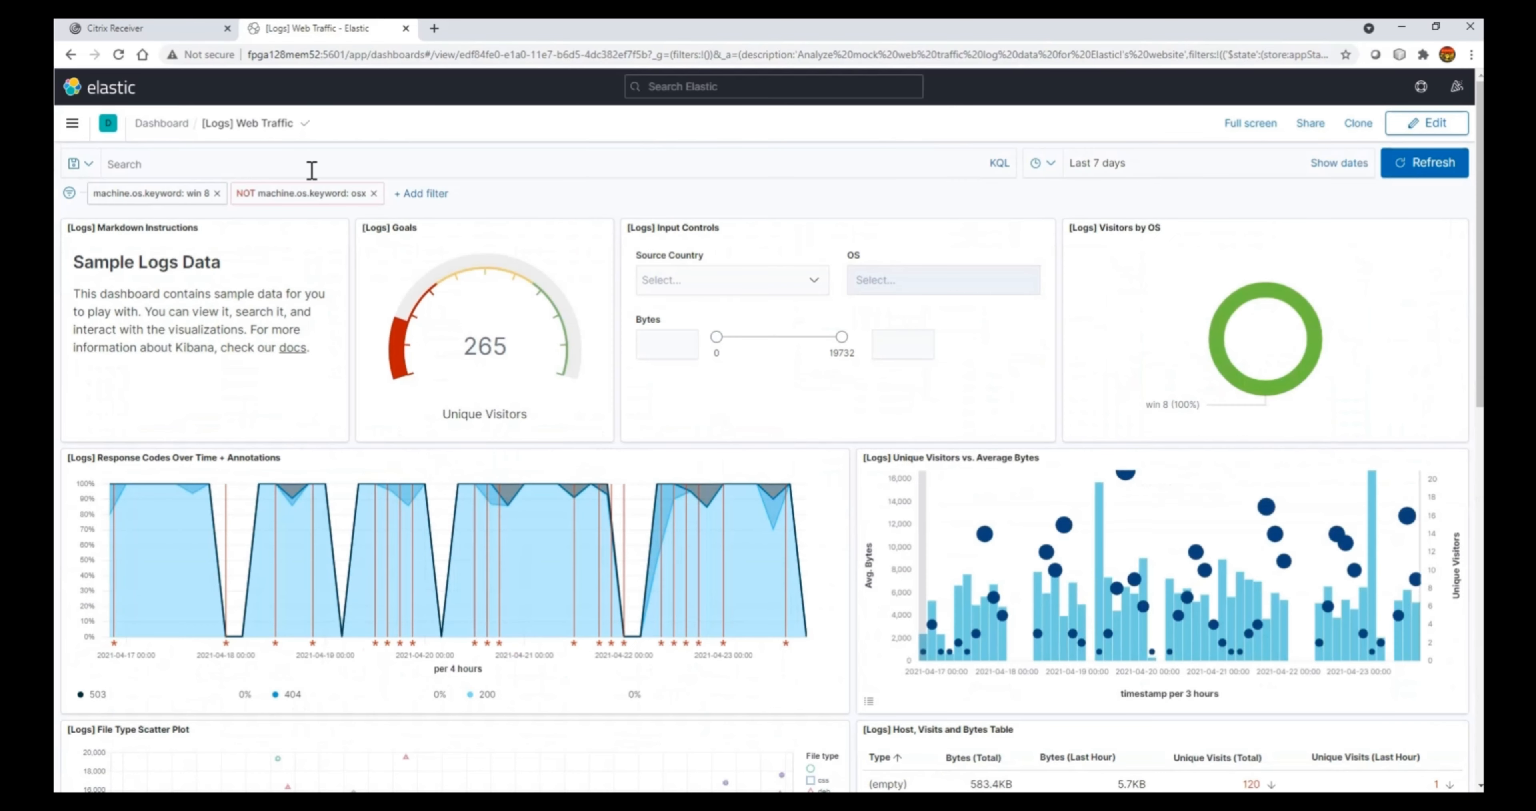
{"action": "left_click", "coordinate": [375, 193]}
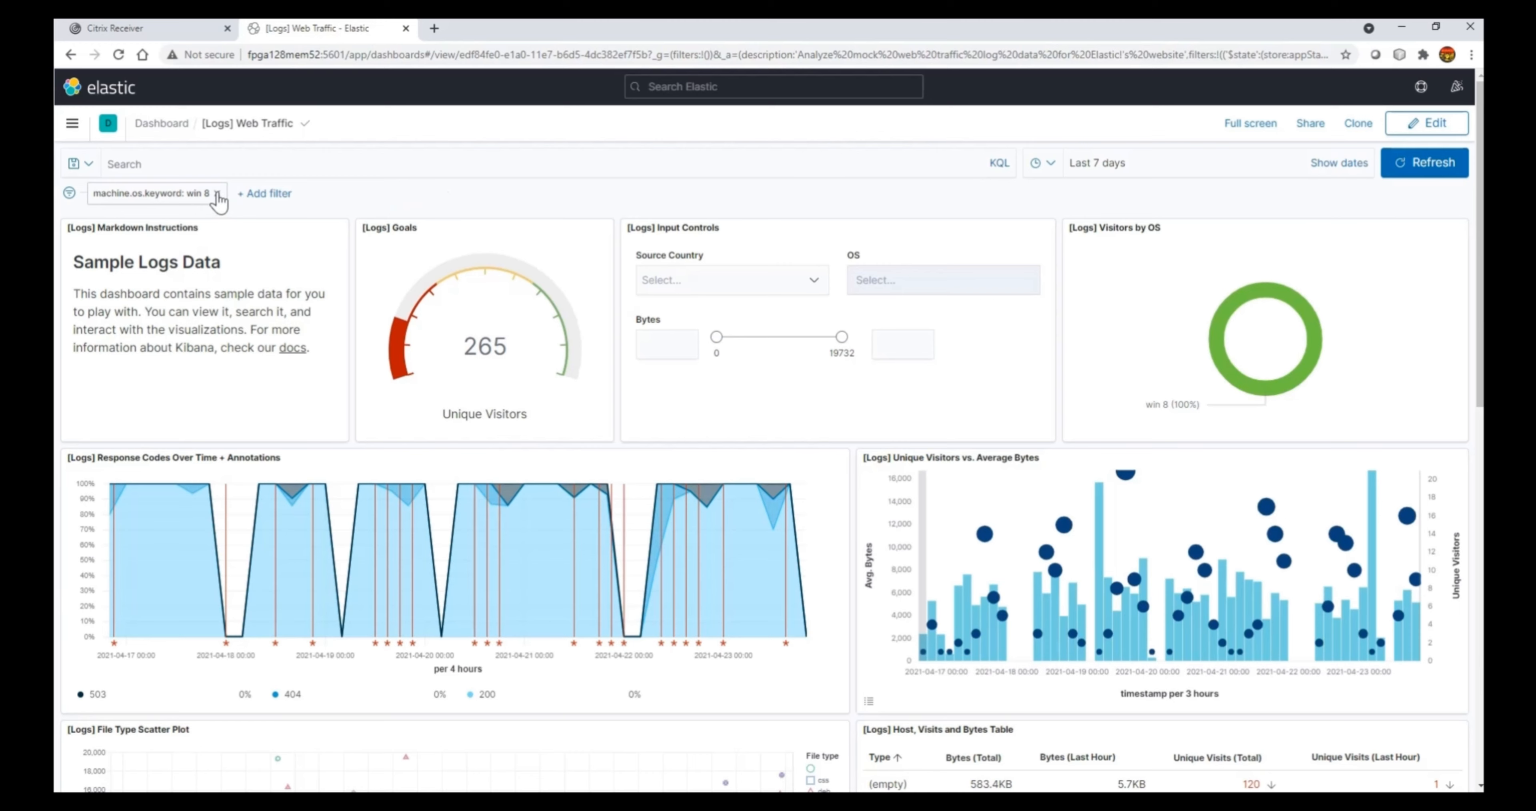
{"action": "left_click", "coordinate": [218, 193]}
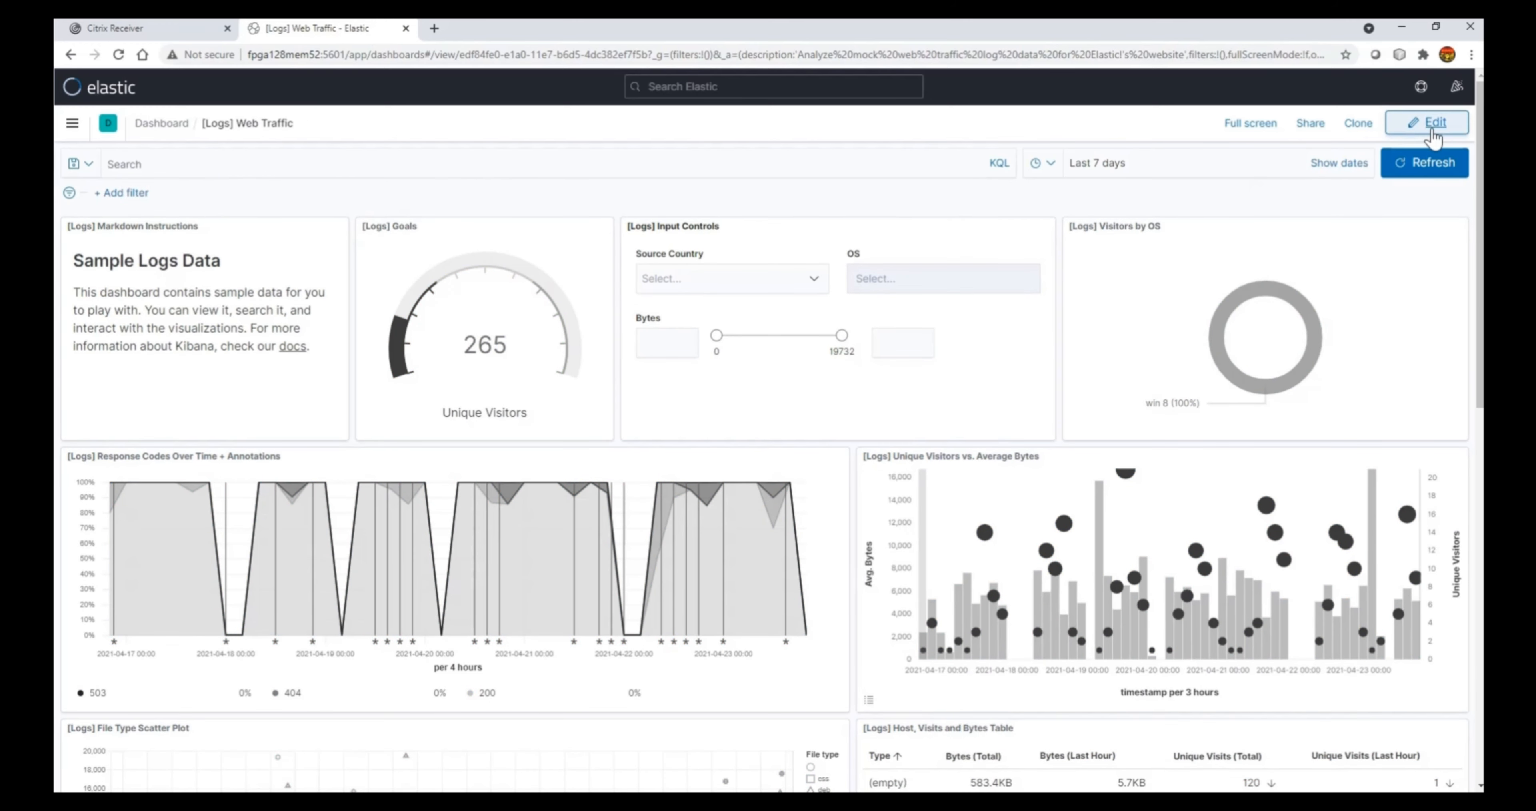
Set the dashboard's time range to the commonly used Today option and review the updated panels
{"action": "left_click", "coordinate": [1052, 165]}
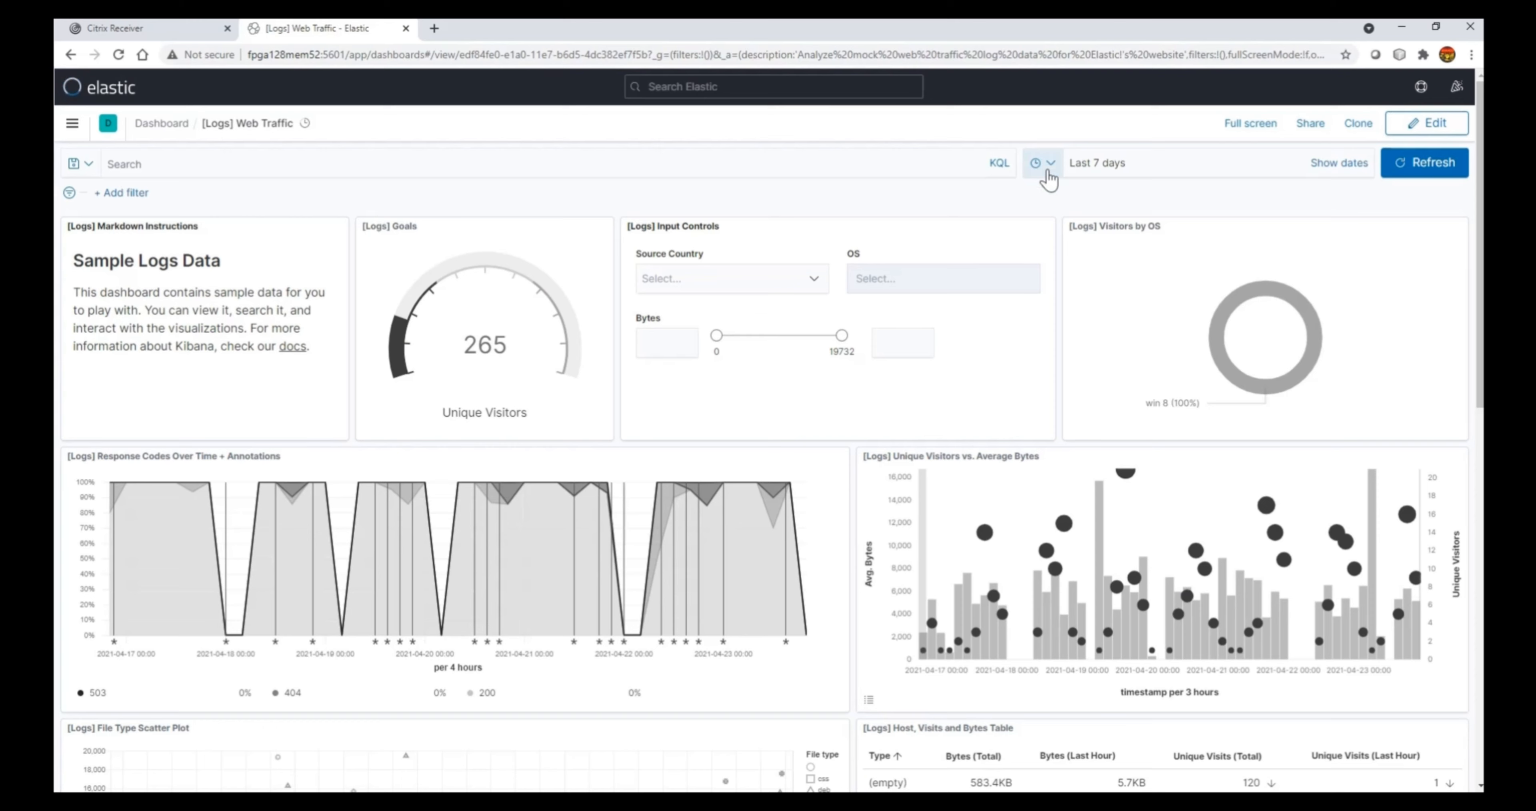
{"action": "left_click", "coordinate": [1051, 165]}
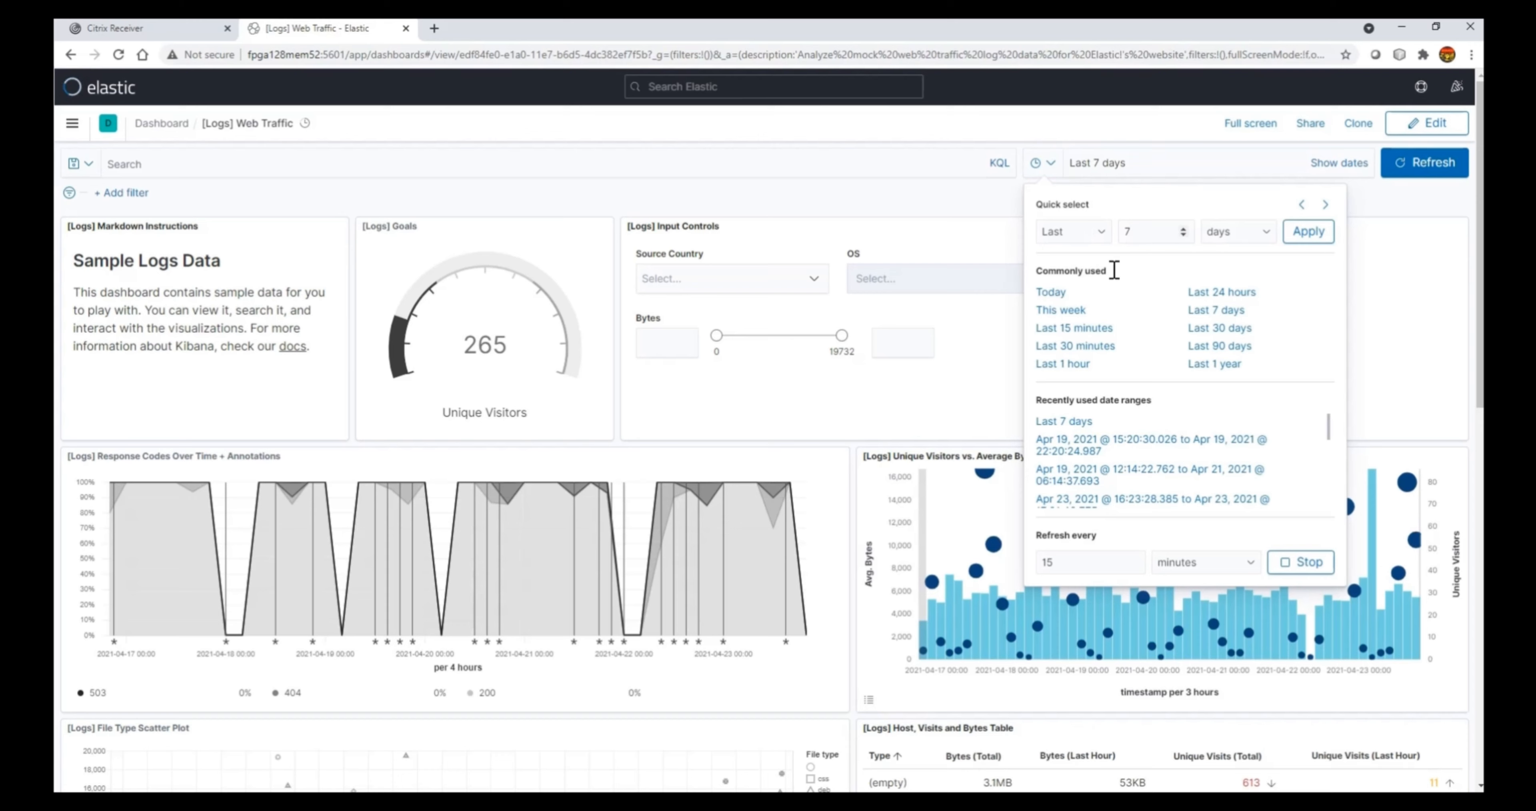
{"action": "left_click_drag", "start_coordinate": [1199, 291], "coordinate": [1116, 426]}
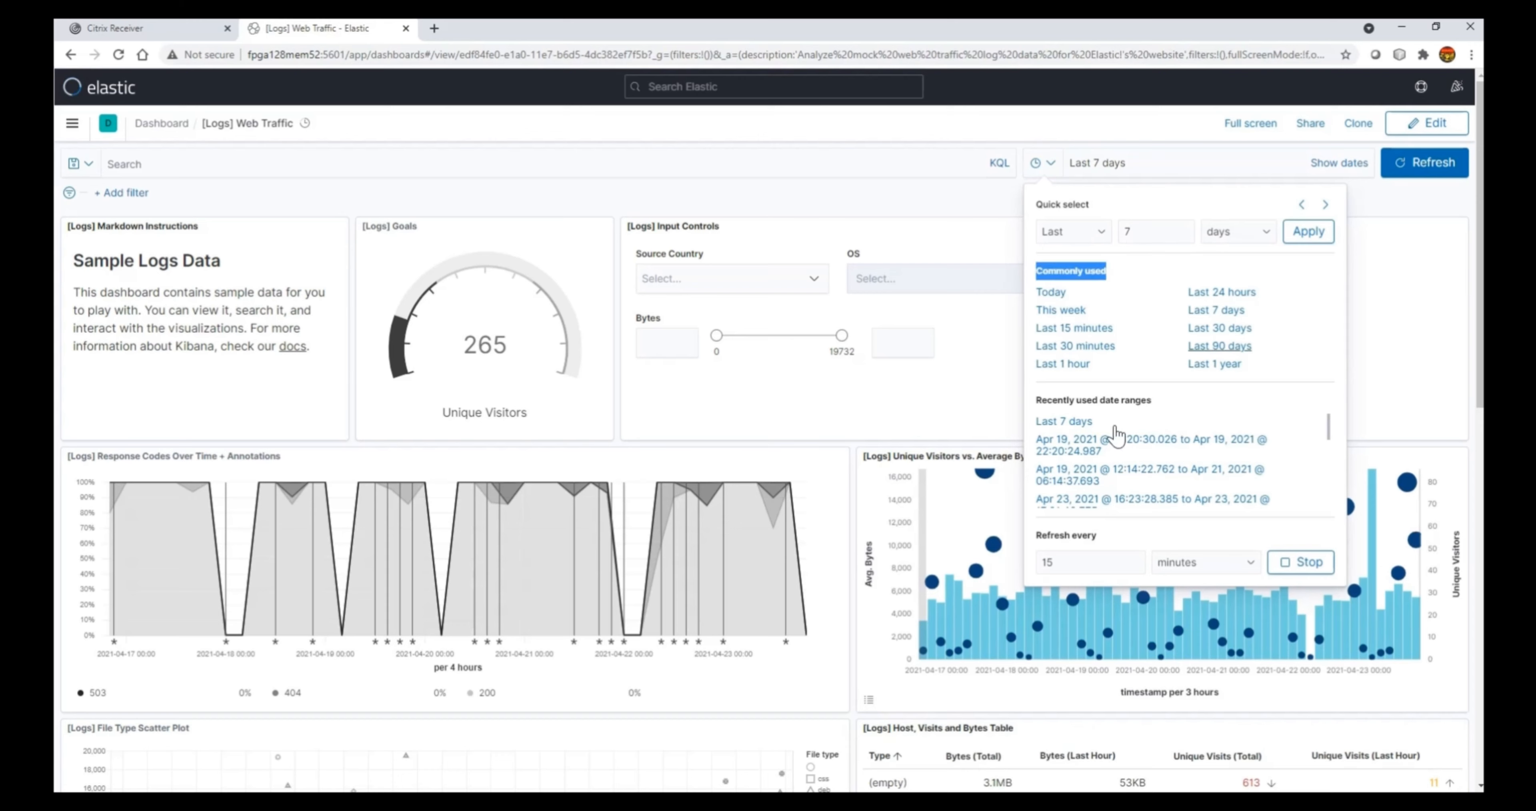
{"action": "left_click", "coordinate": [1053, 295]}
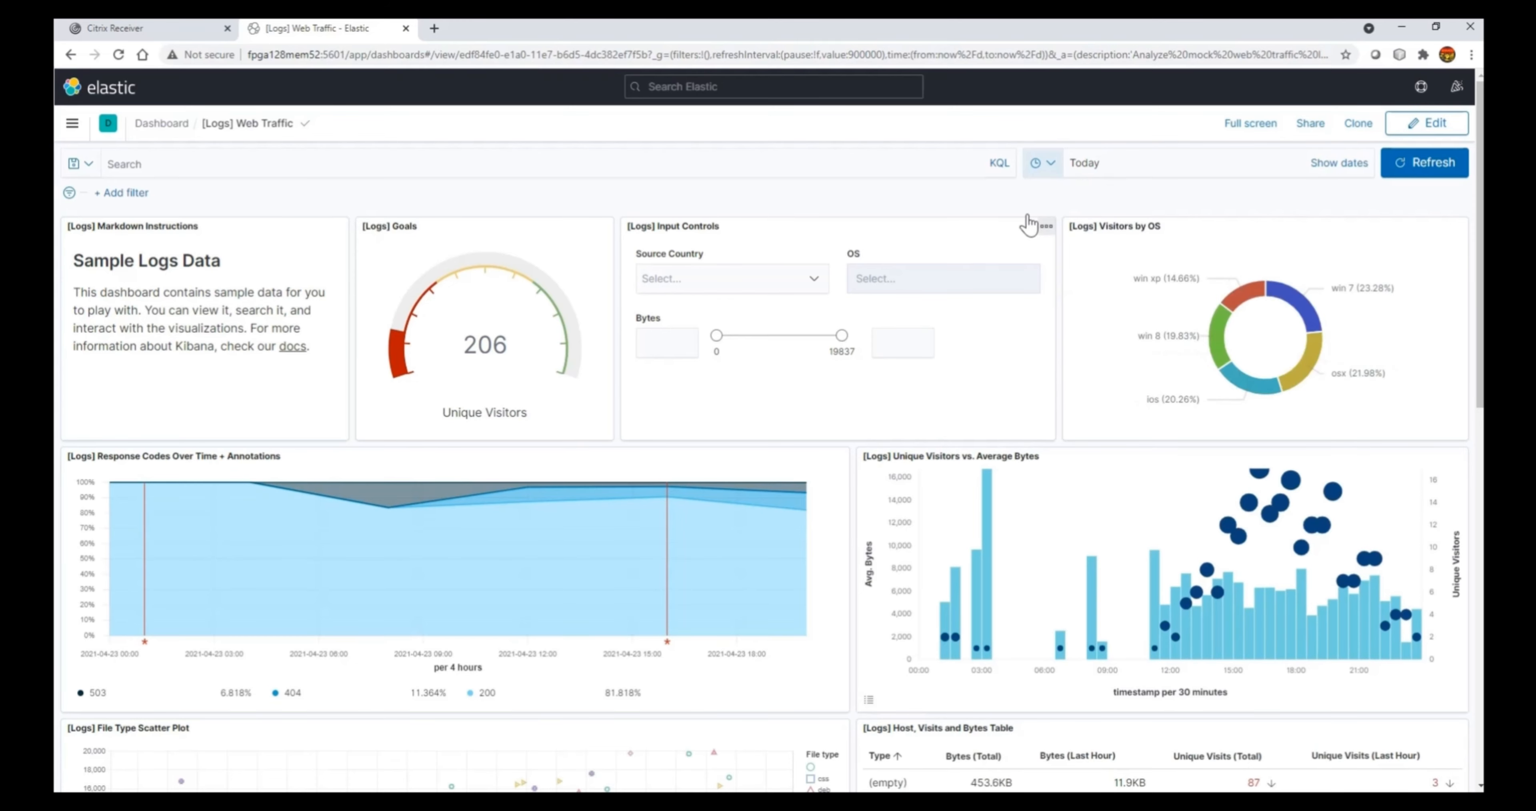
{"action": "scroll", "coordinate": [680, 519], "scroll_direction": "down", "scroll_amount": 1}
{"action": "scroll", "coordinate": [758, 515], "scroll_direction": "down", "scroll_amount": 7}
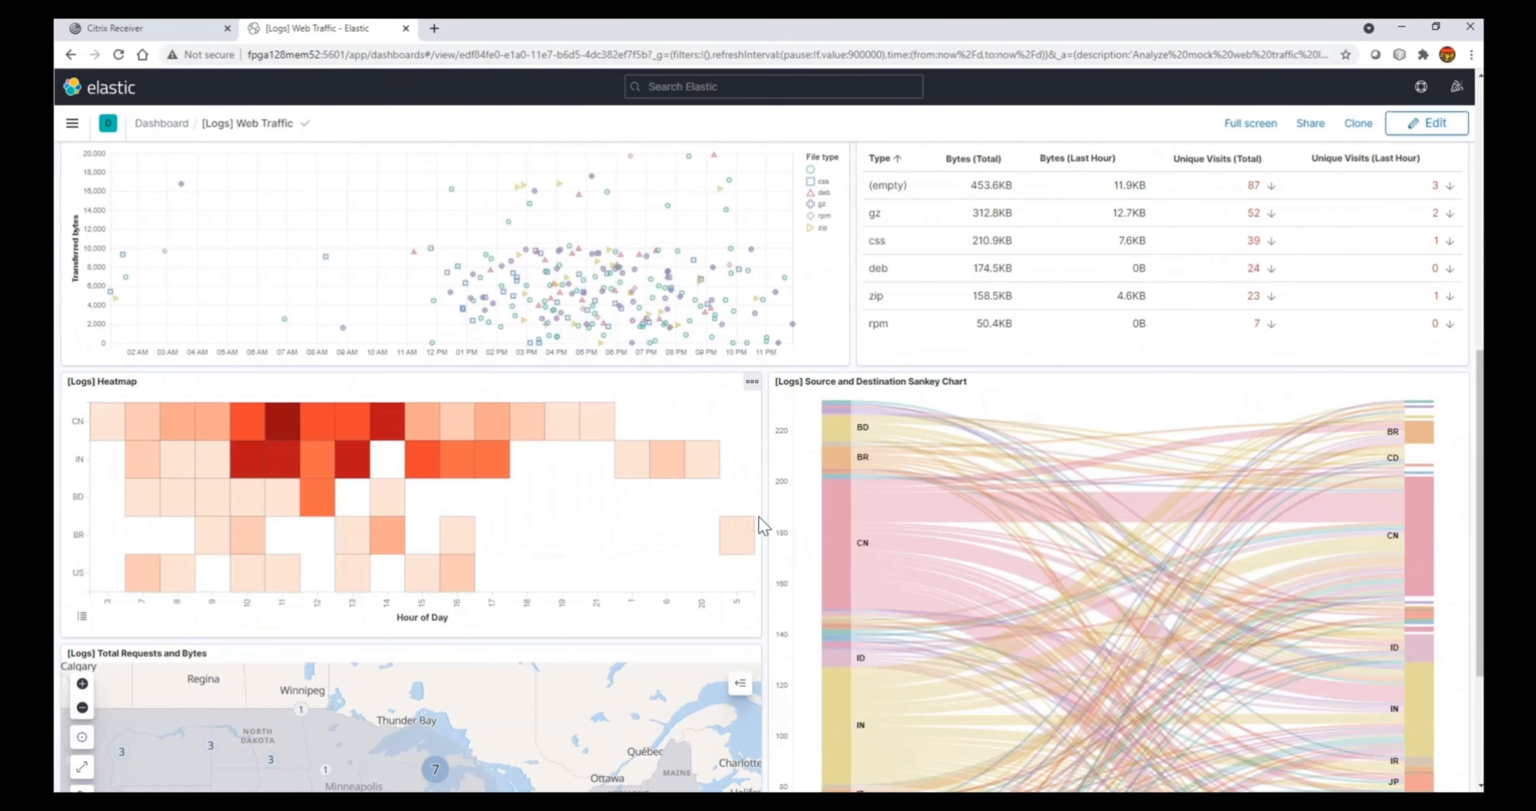
{"action": "scroll", "coordinate": [758, 517], "scroll_direction": "up", "scroll_amount": 2}
{"action": "scroll", "coordinate": [759, 525], "scroll_direction": "up", "scroll_amount": 6}
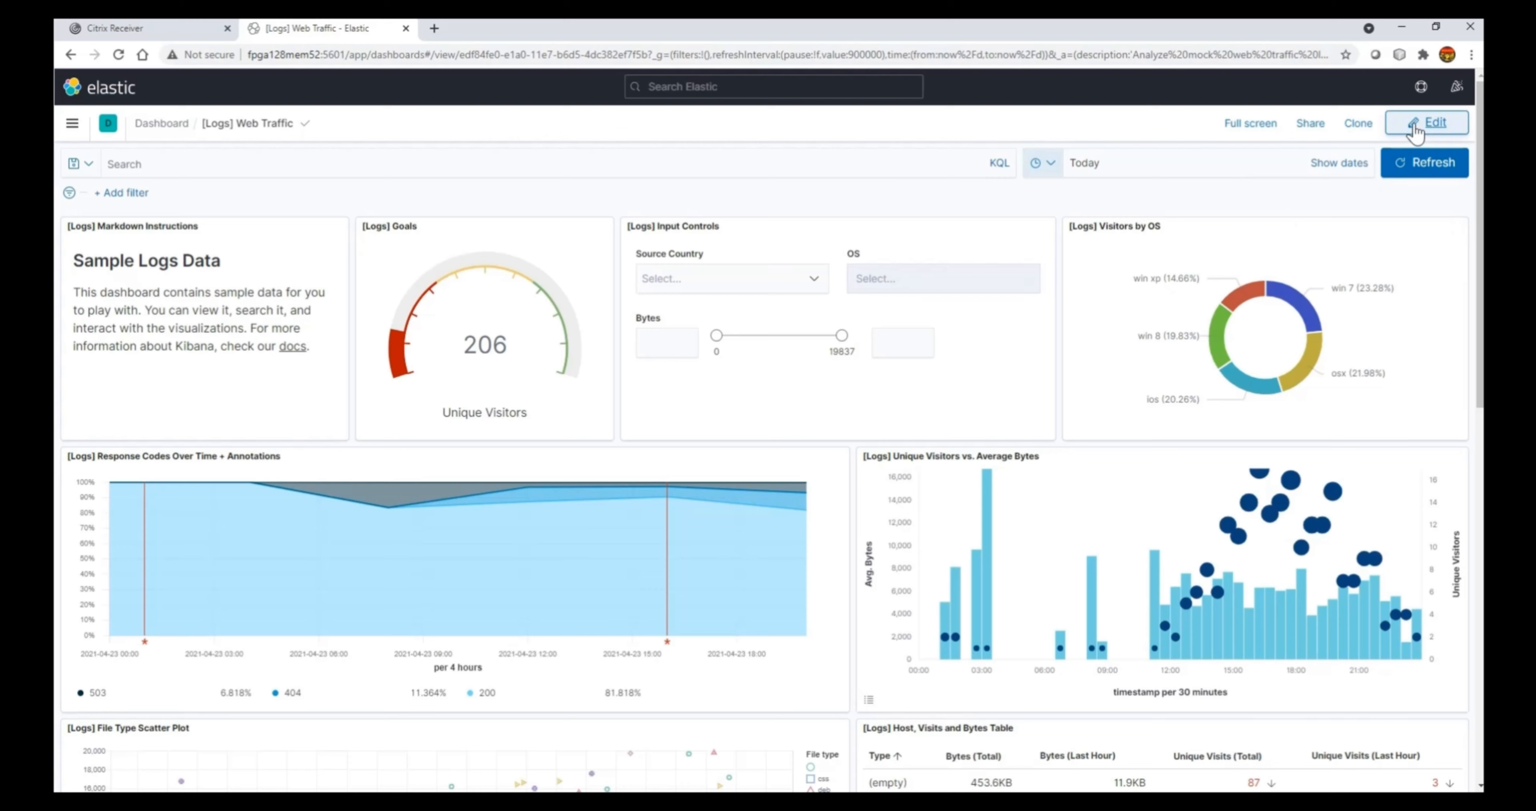
View the dashboard's sharing options, and open its clone dialog and cancel it
{"action": "left_click", "coordinate": [1309, 125]}
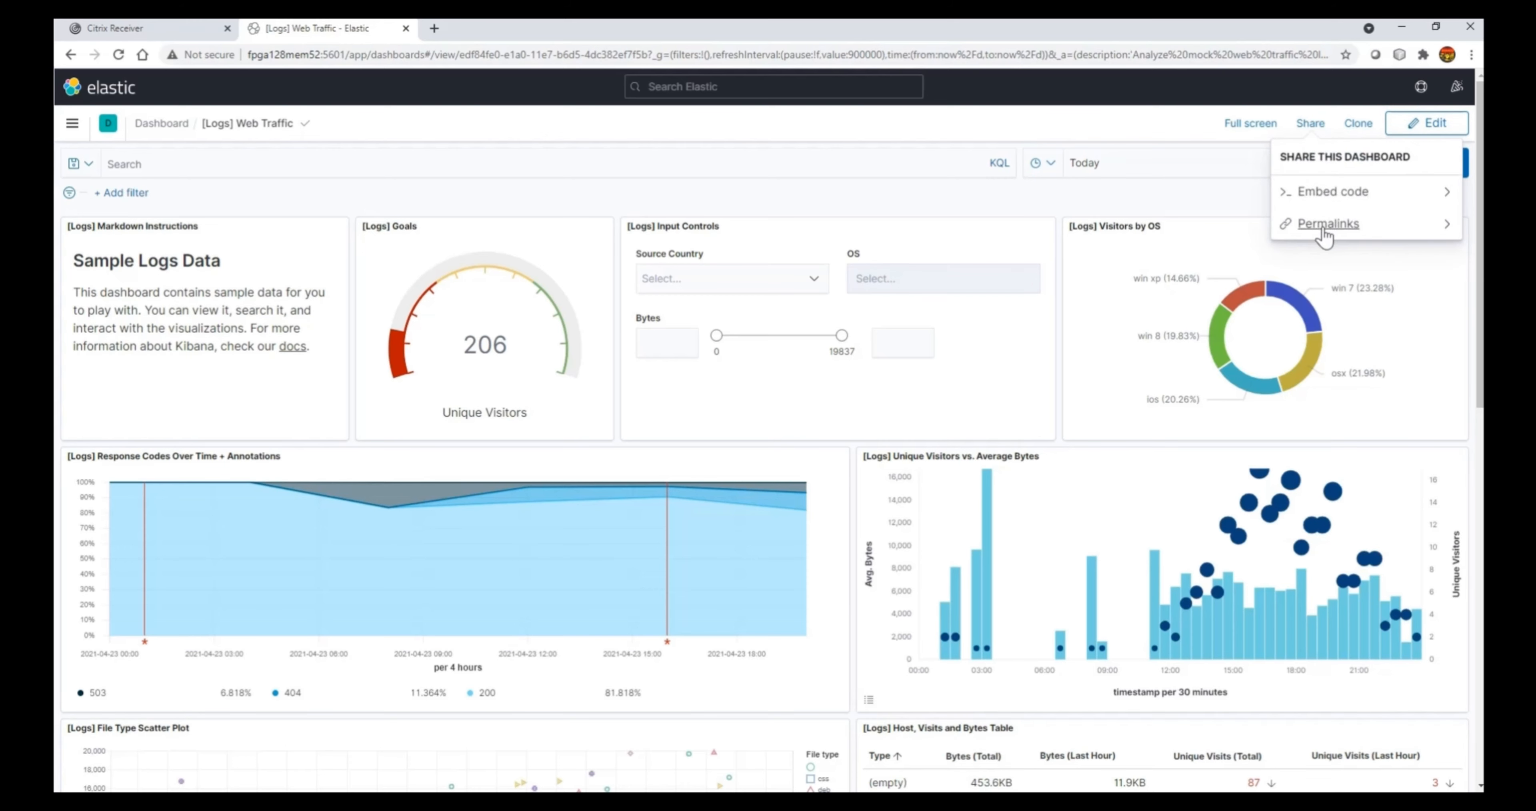
{"action": "left_click", "coordinate": [1202, 125]}
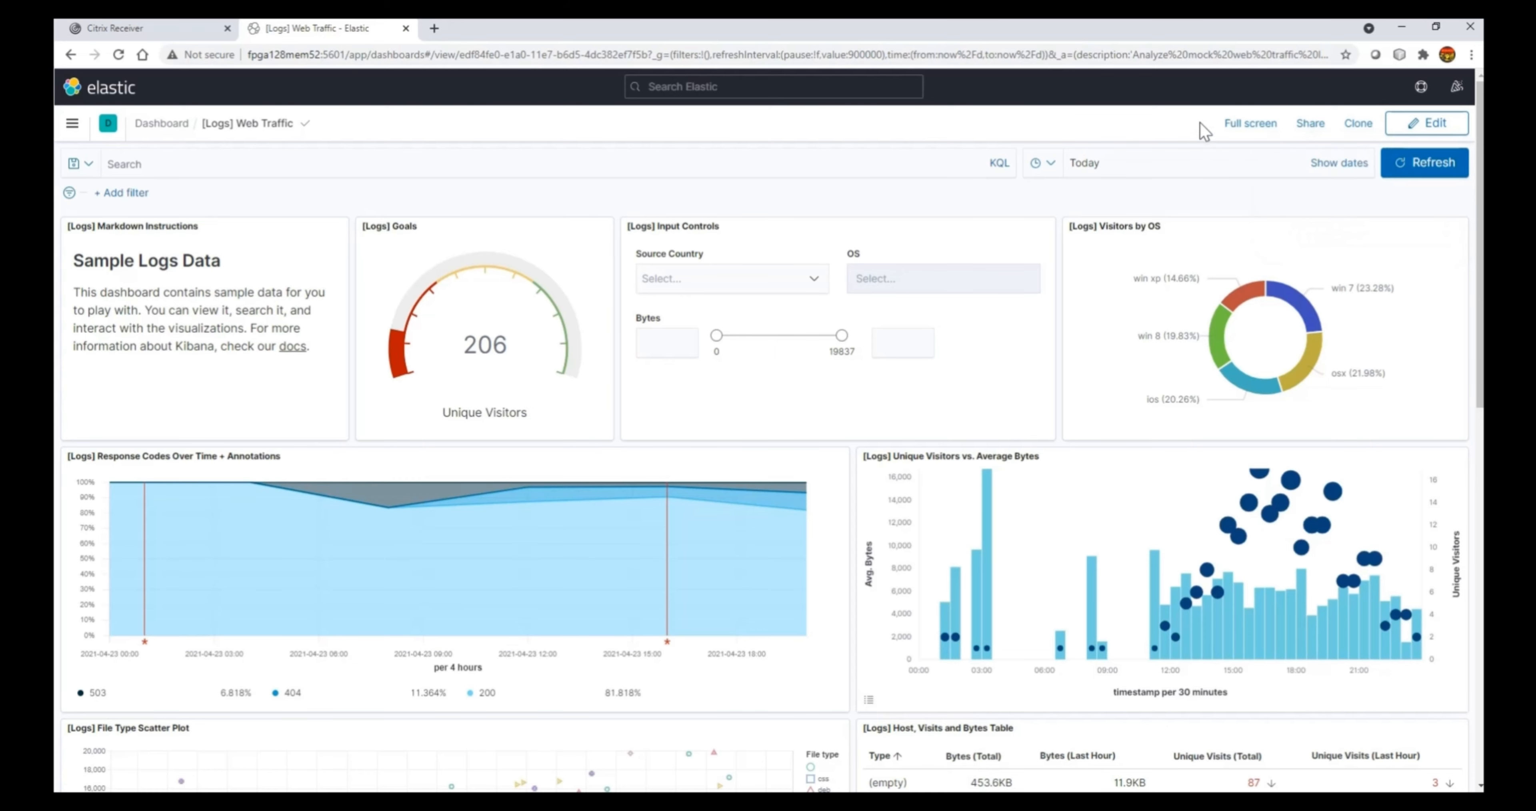
{"action": "left_click", "coordinate": [1362, 124]}
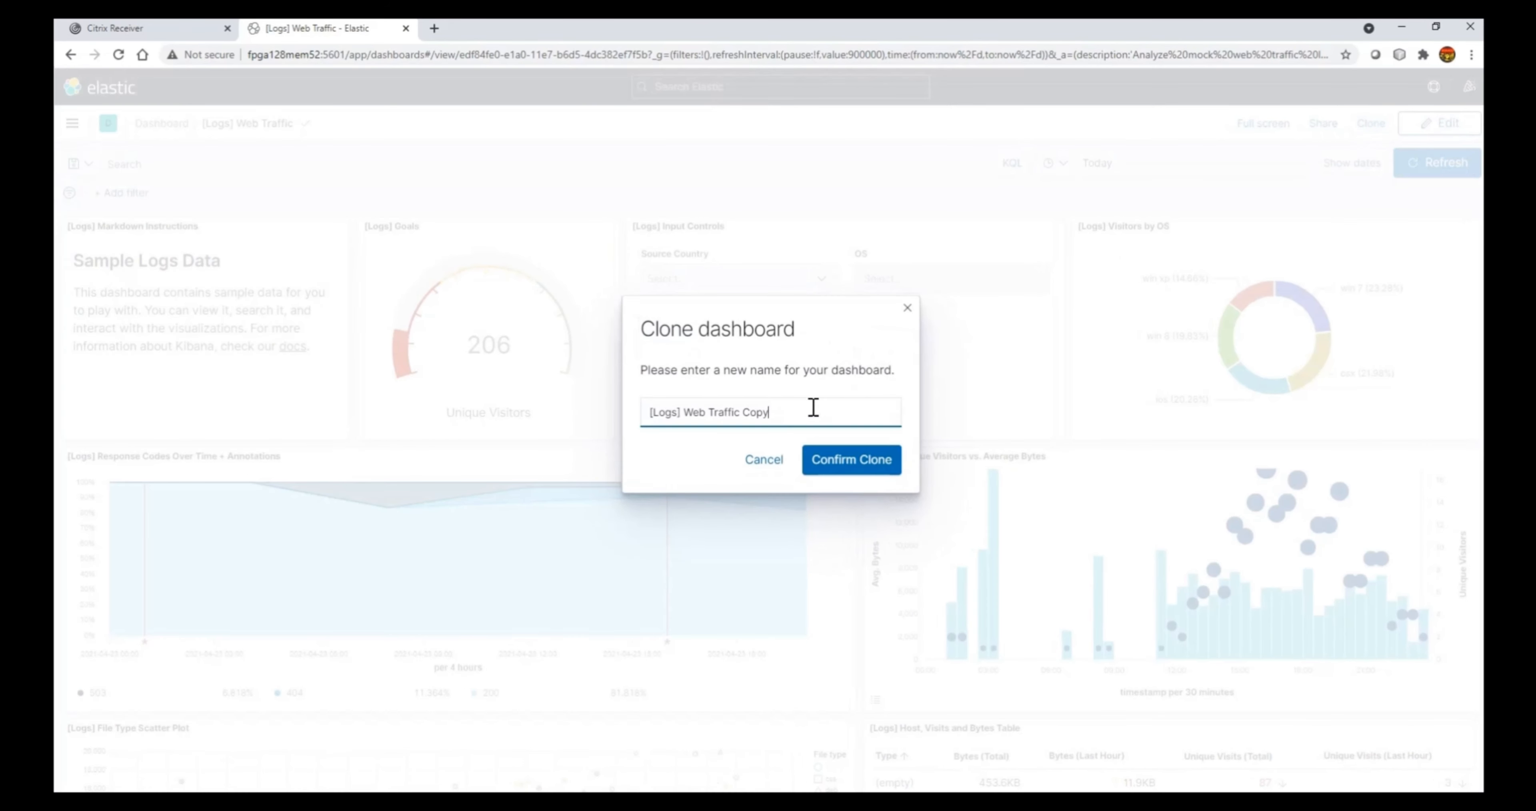
{"action": "left_click", "coordinate": [764, 464]}
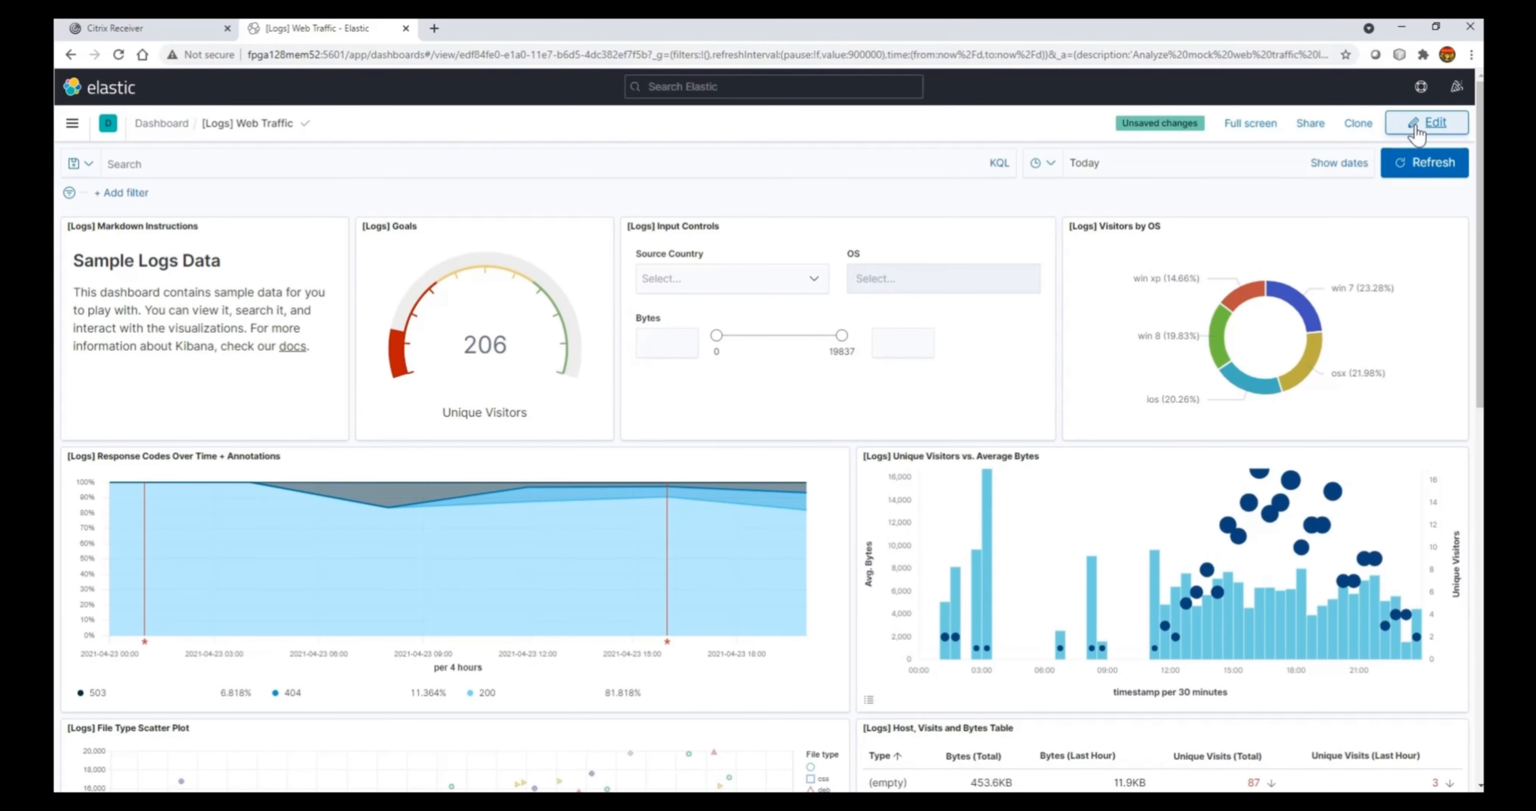
Edit the dashboard layout, moving Input Controls to the start of the first row and Goals directly beside it
{"action": "left_click", "coordinate": [1429, 123]}
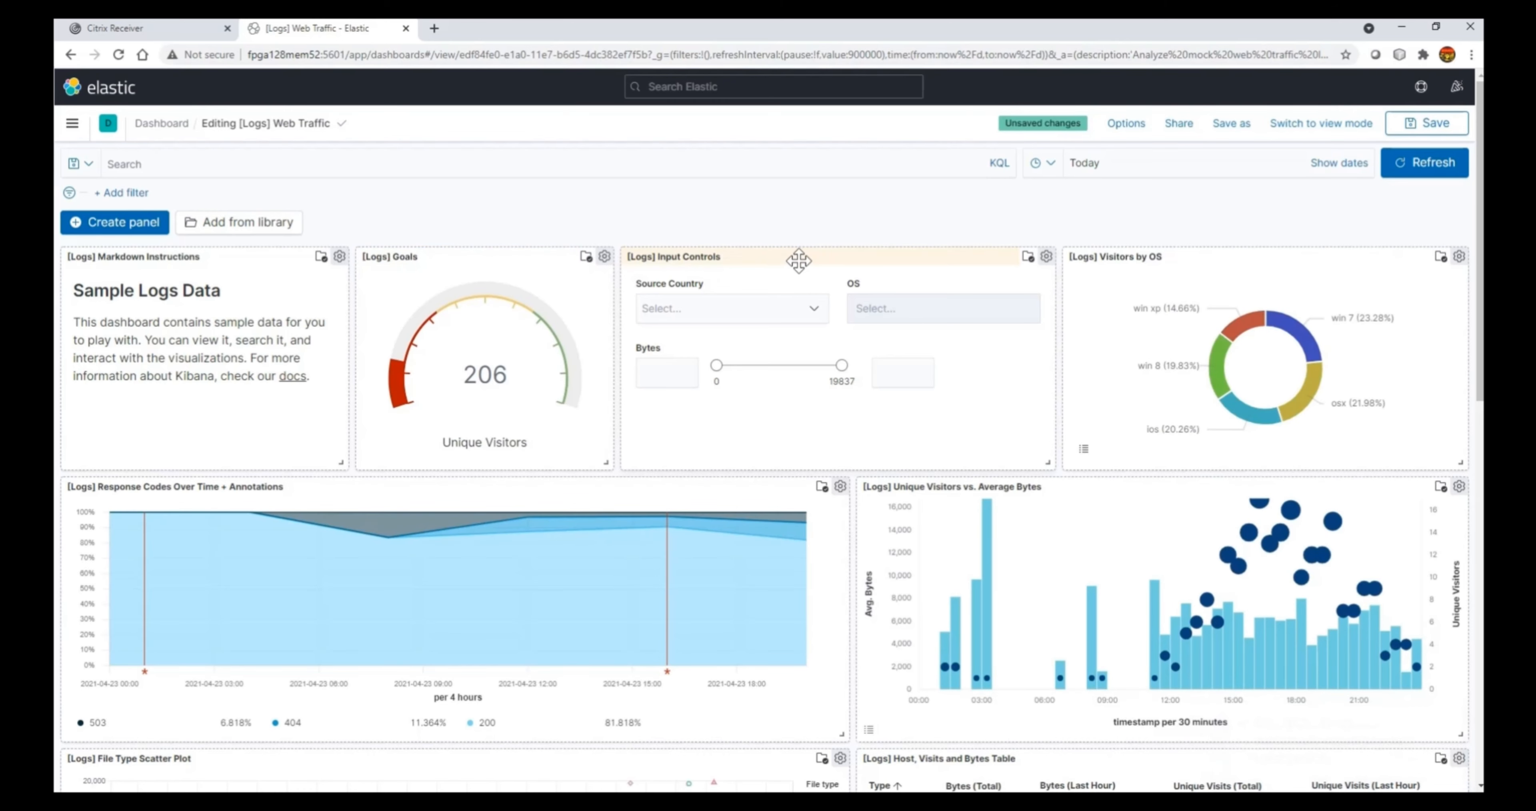
{"action": "left_click_drag", "start_coordinate": [798, 261], "coordinate": [193, 256]}
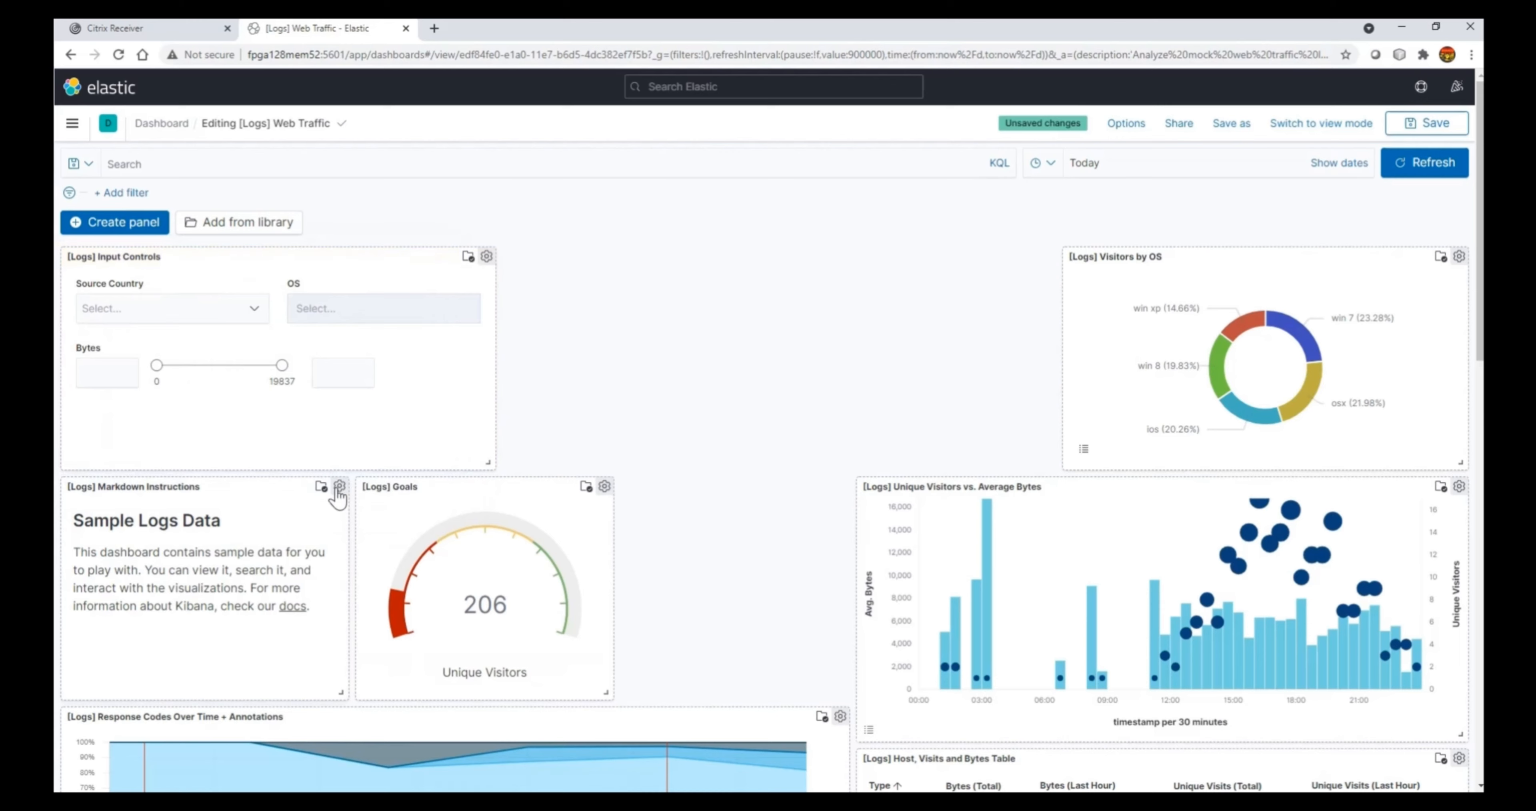
{"action": "left_click_drag", "start_coordinate": [494, 485], "coordinate": [638, 240]}
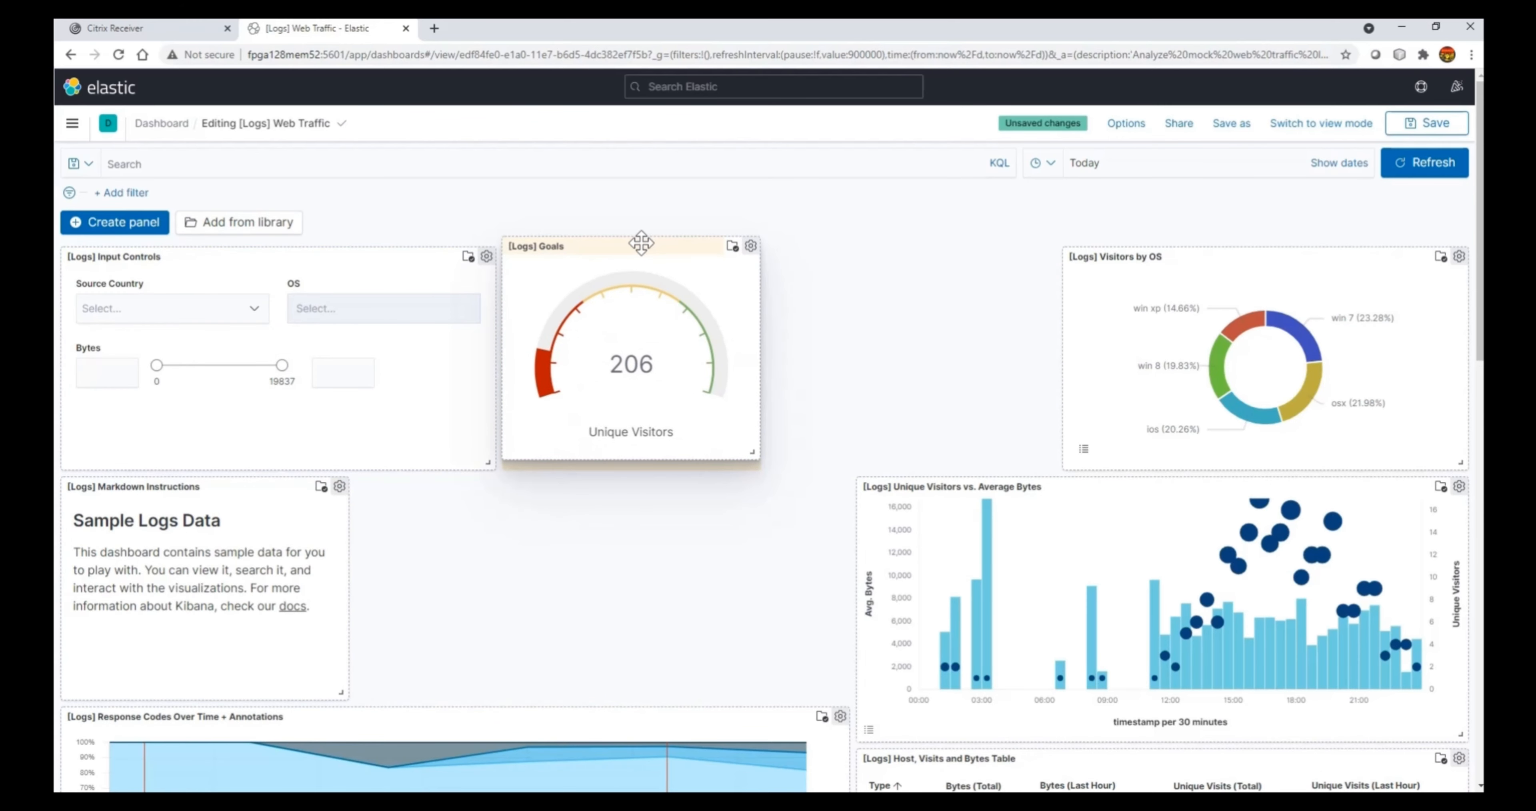
Remove the Markdown Instructions panel and move Visitors by OS directly beside the Goals panel
{"action": "left_click", "coordinate": [338, 487]}
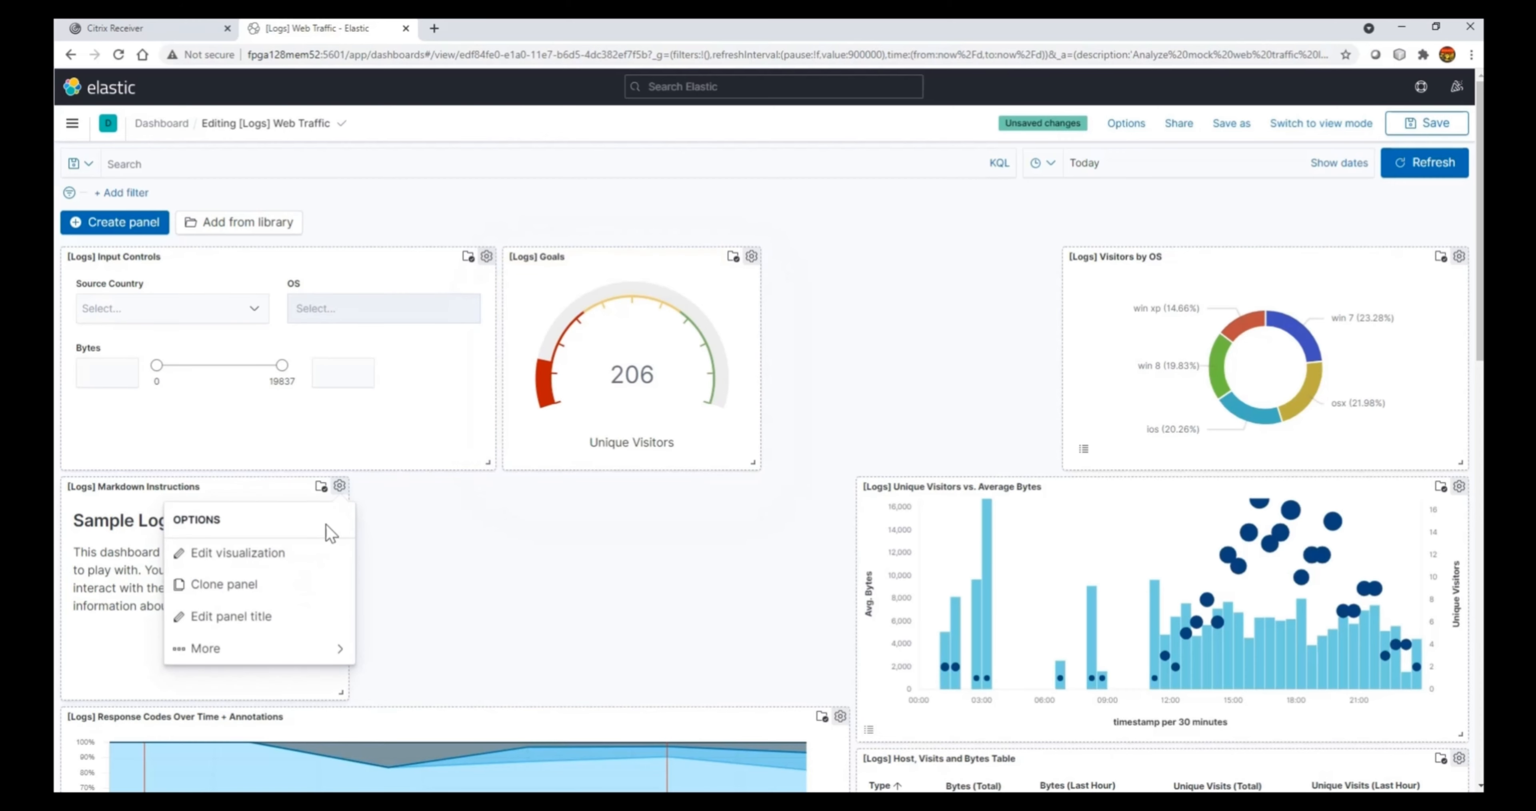
{"action": "left_click", "coordinate": [340, 656]}
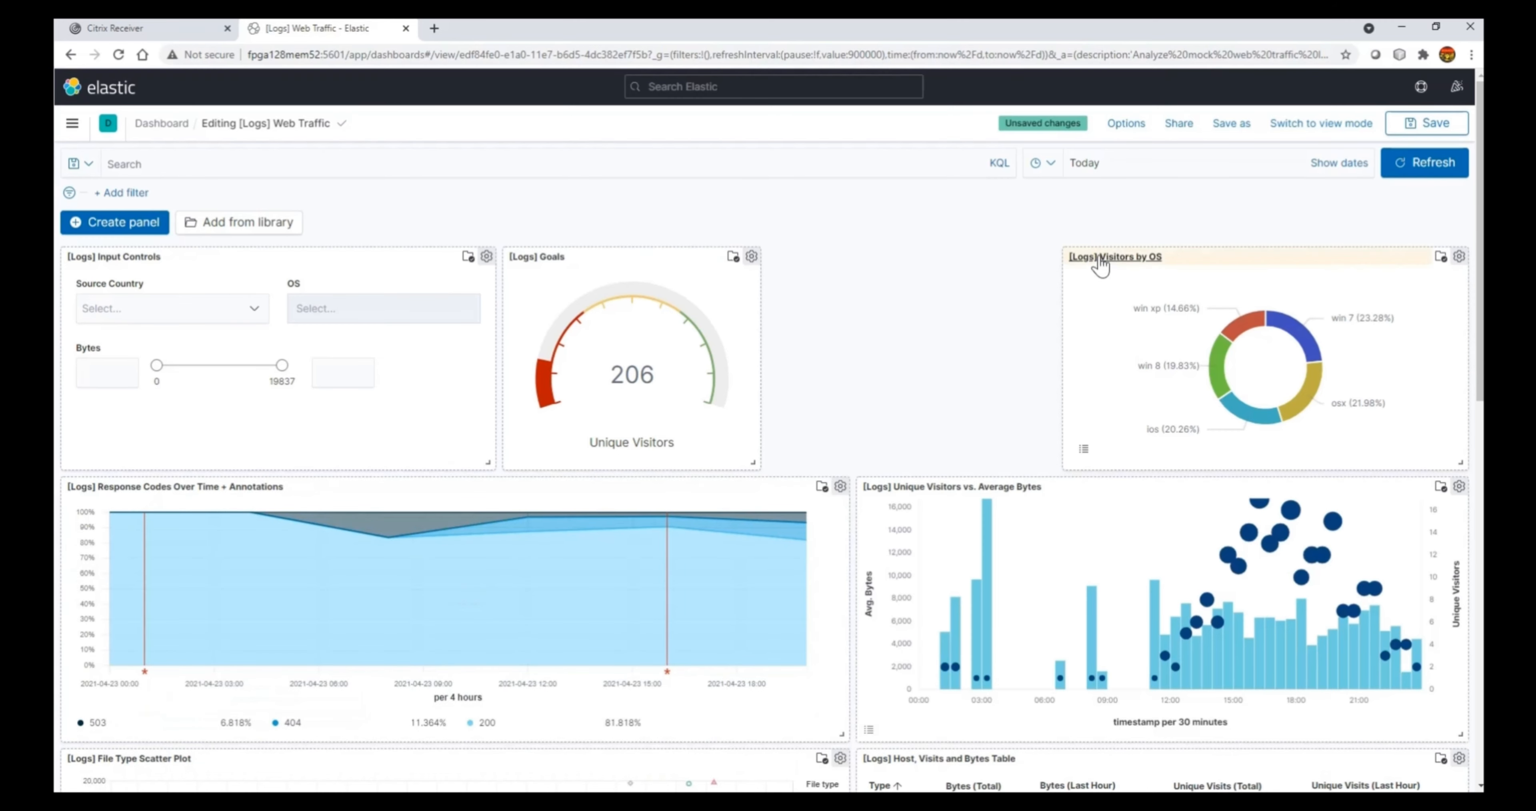
{"action": "left_click_drag", "start_coordinate": [1207, 250], "coordinate": [908, 247]}
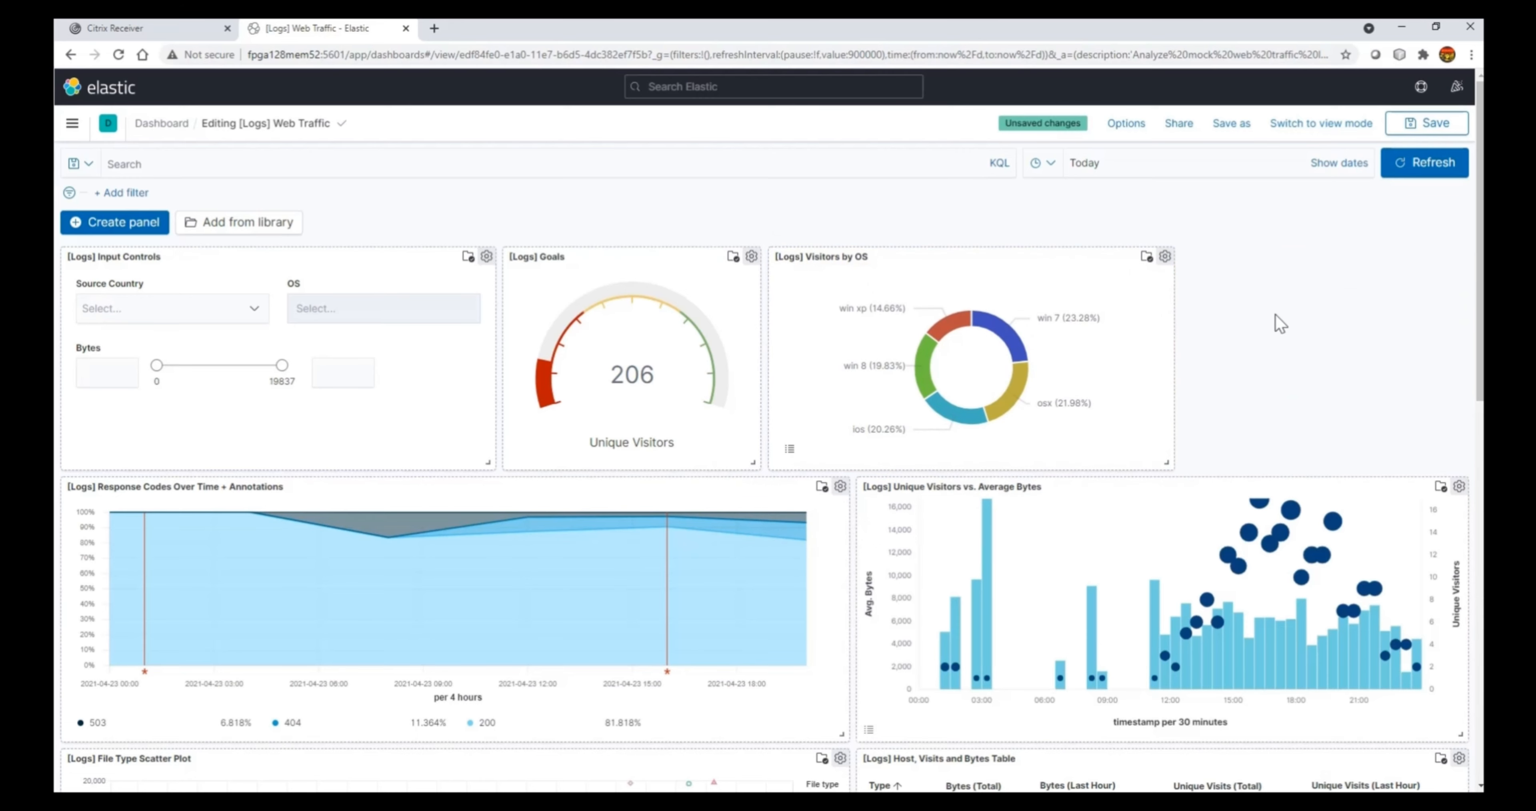
Review the rearranged panels throughout the dashboard and save the layout changes
{"action": "scroll", "coordinate": [841, 578], "scroll_direction": "down", "scroll_amount": 1}
{"action": "scroll", "coordinate": [504, 346], "scroll_direction": "up", "scroll_amount": 1}
{"action": "scroll", "coordinate": [1268, 547], "scroll_direction": "down", "scroll_amount": 12}
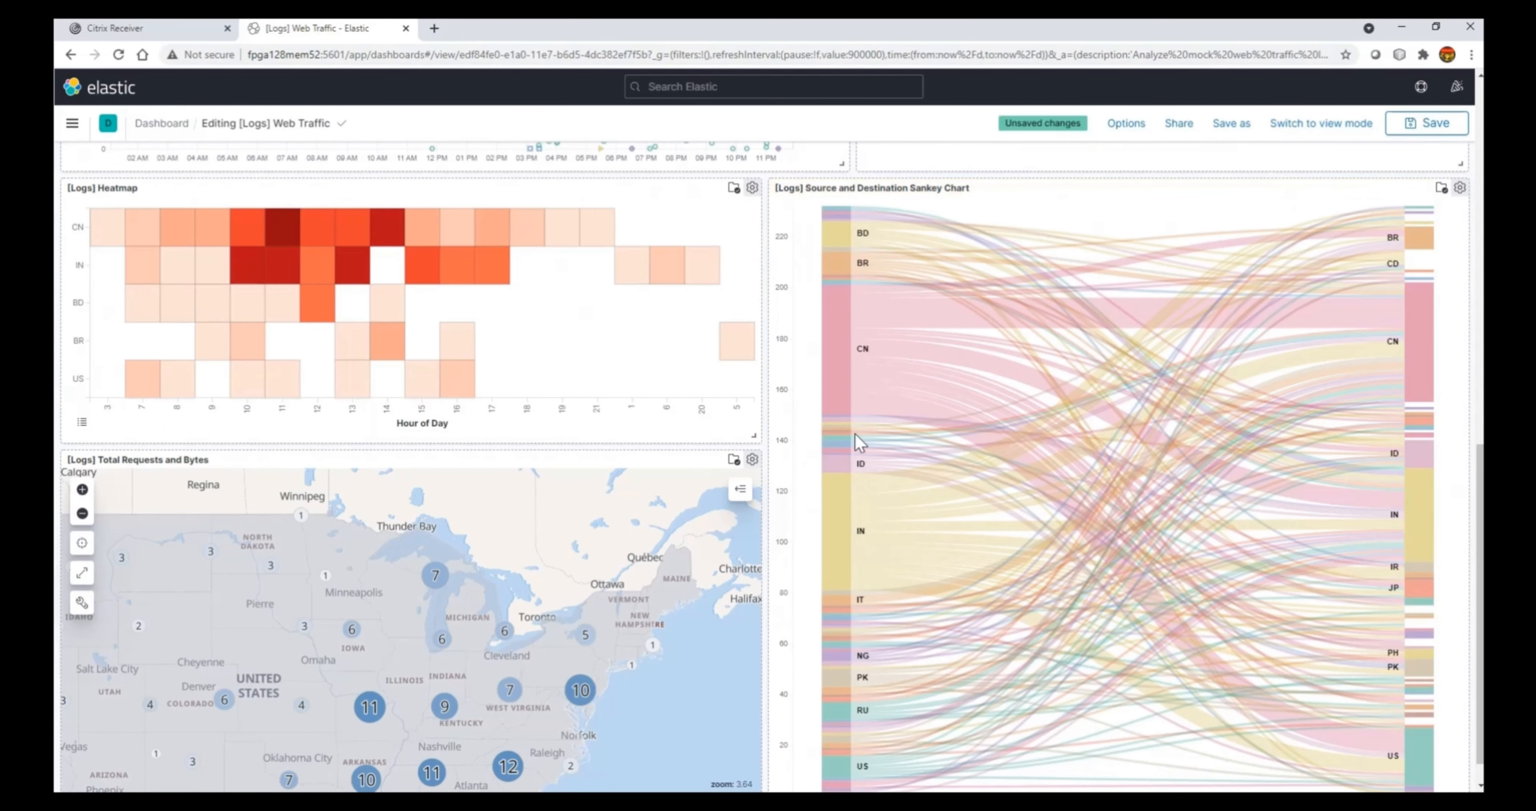
{"action": "scroll", "coordinate": [874, 625], "scroll_direction": "up", "scroll_amount": 16}
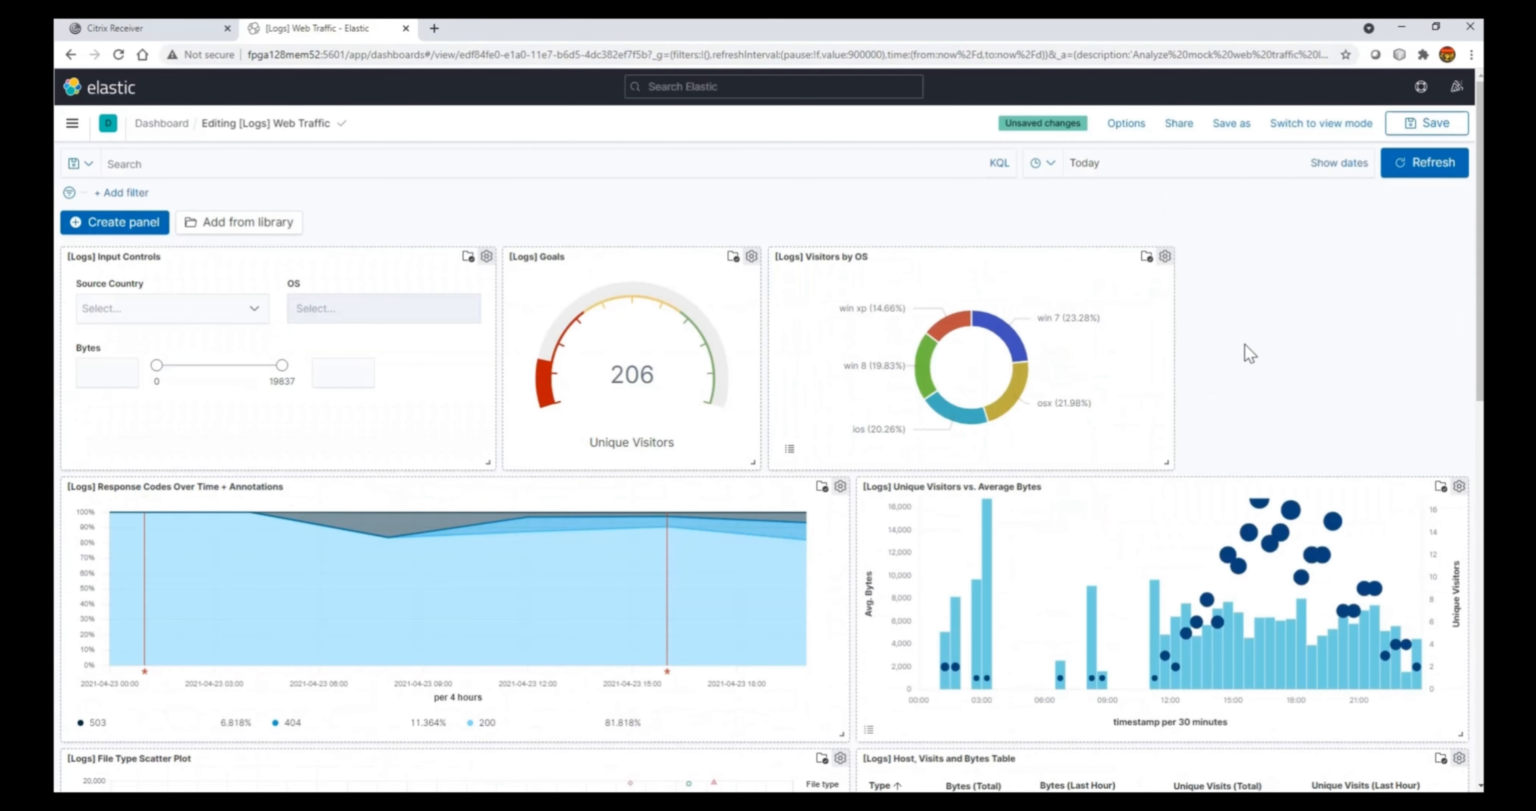
{"action": "left_click", "coordinate": [1414, 133]}
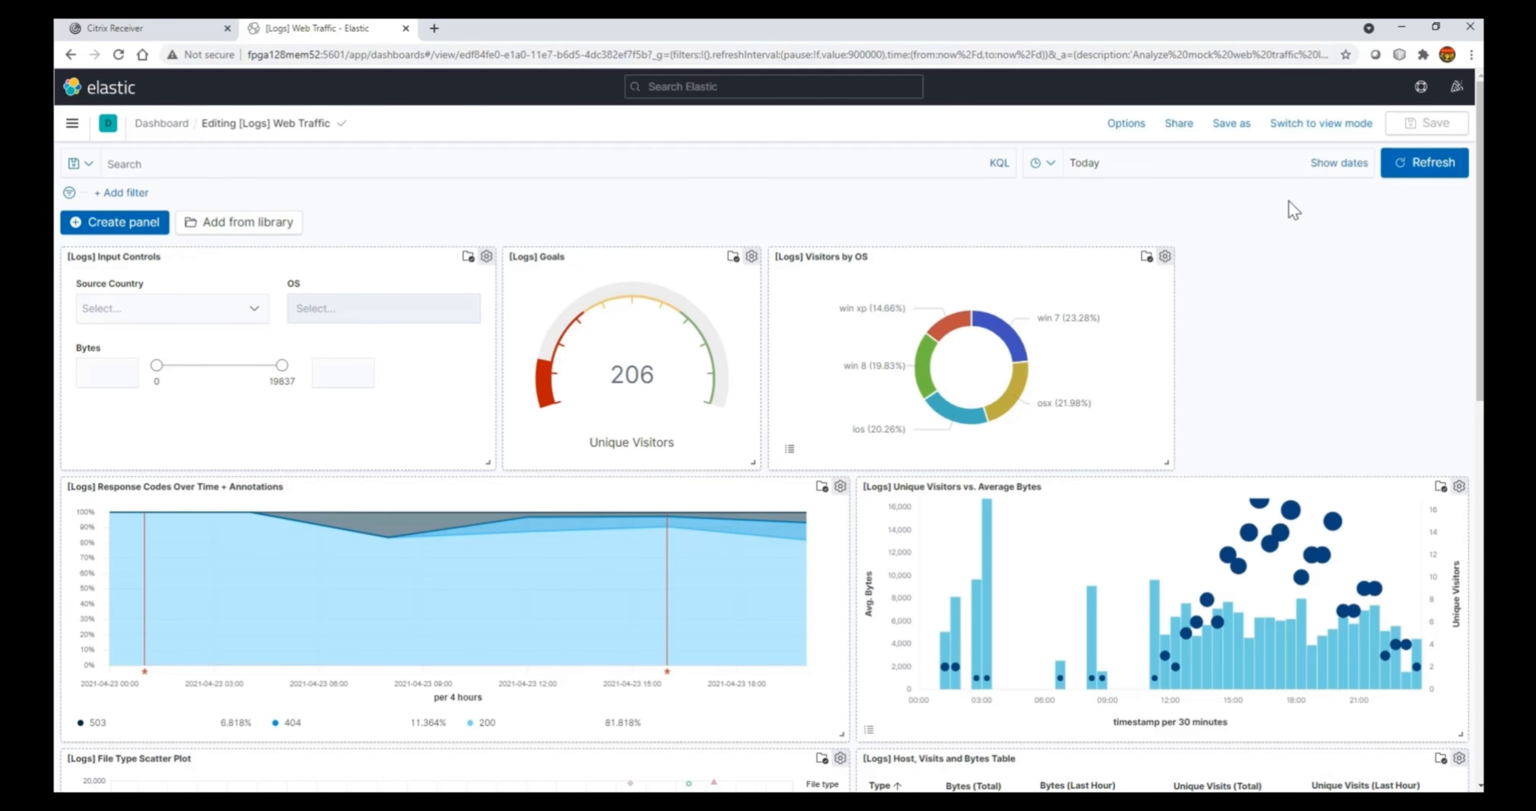
Save the dashboard as a new dashboard titled "[Logs] Web Traffic _ Try", with the time stored
{"action": "left_click", "coordinate": [1232, 123]}
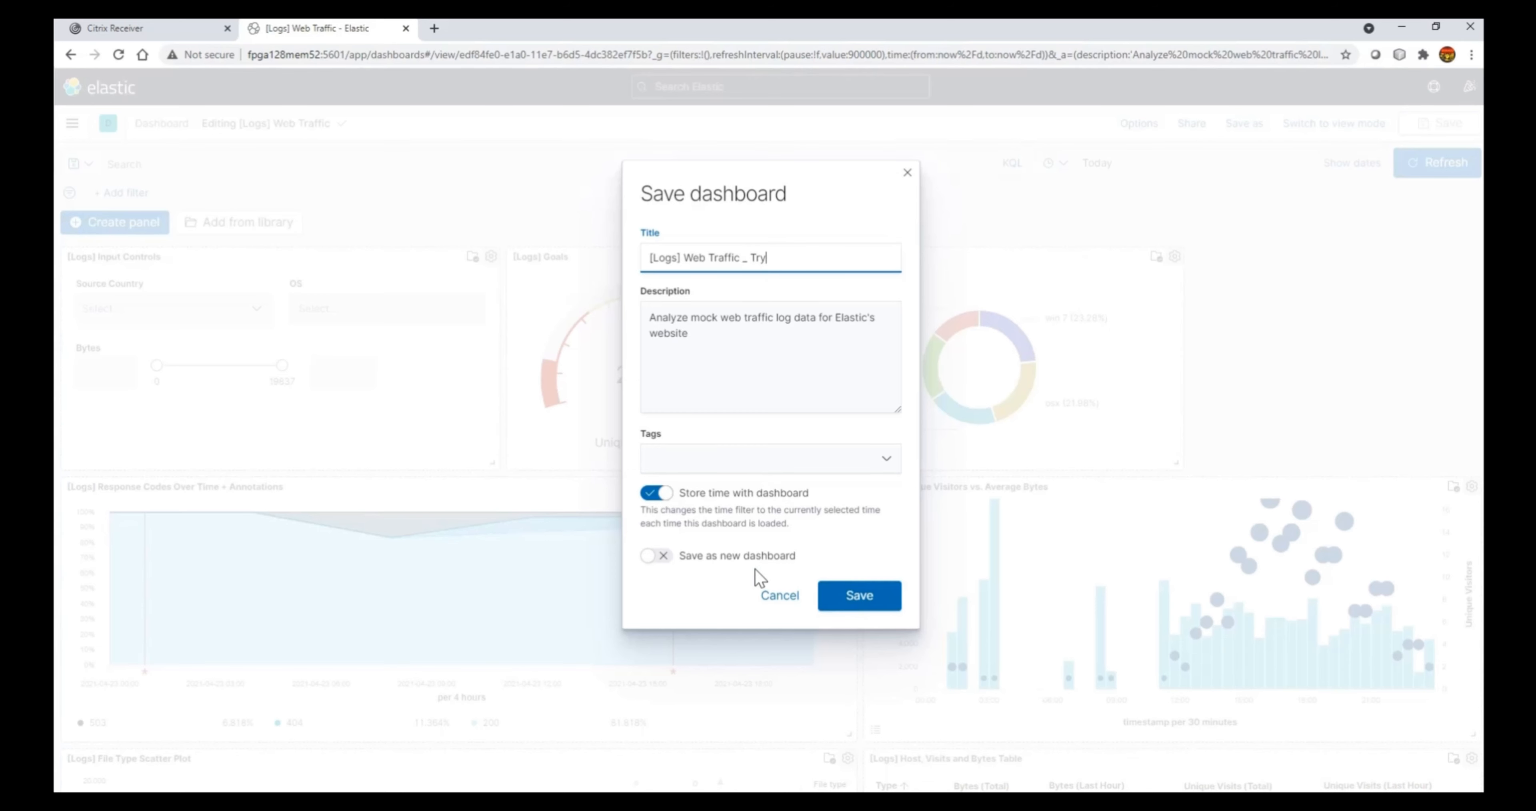
{"action": "left_click", "coordinate": [656, 555]}
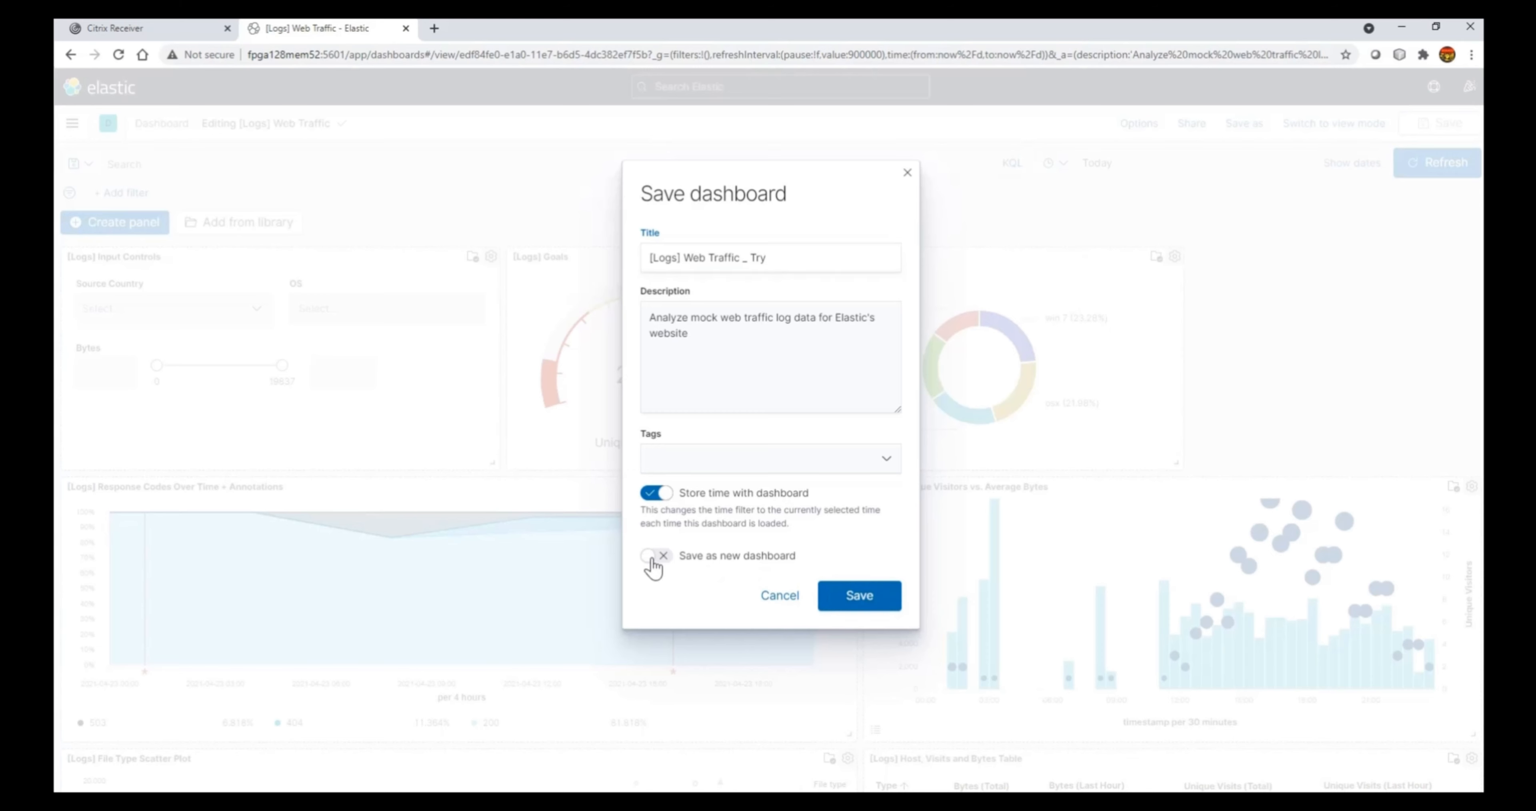
{"action": "left_click", "coordinate": [853, 597]}
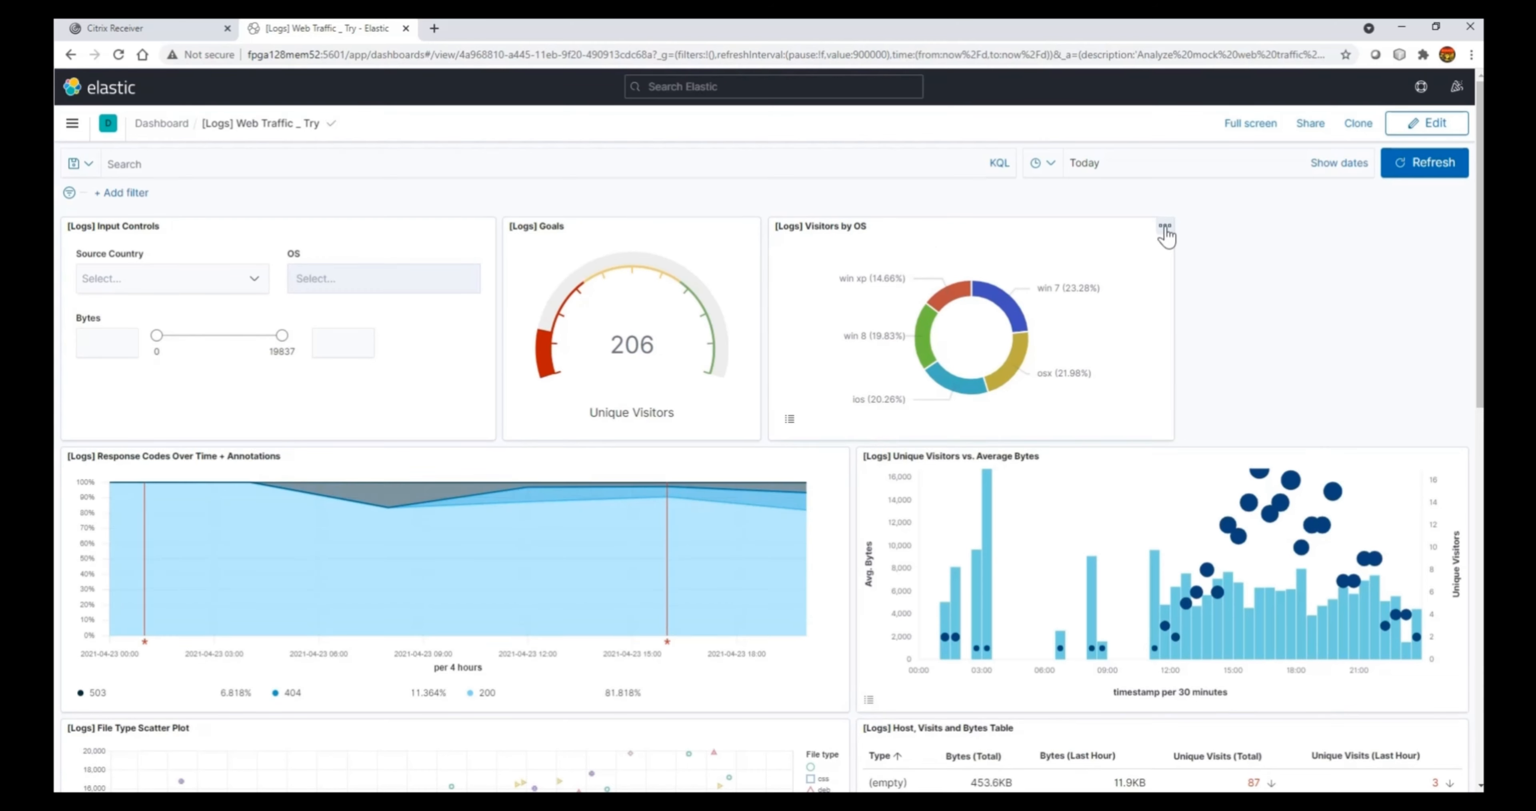
Maximize the Visitors by OS panel and view the details of the win 7 segment
{"action": "left_click", "coordinate": [1165, 228]}
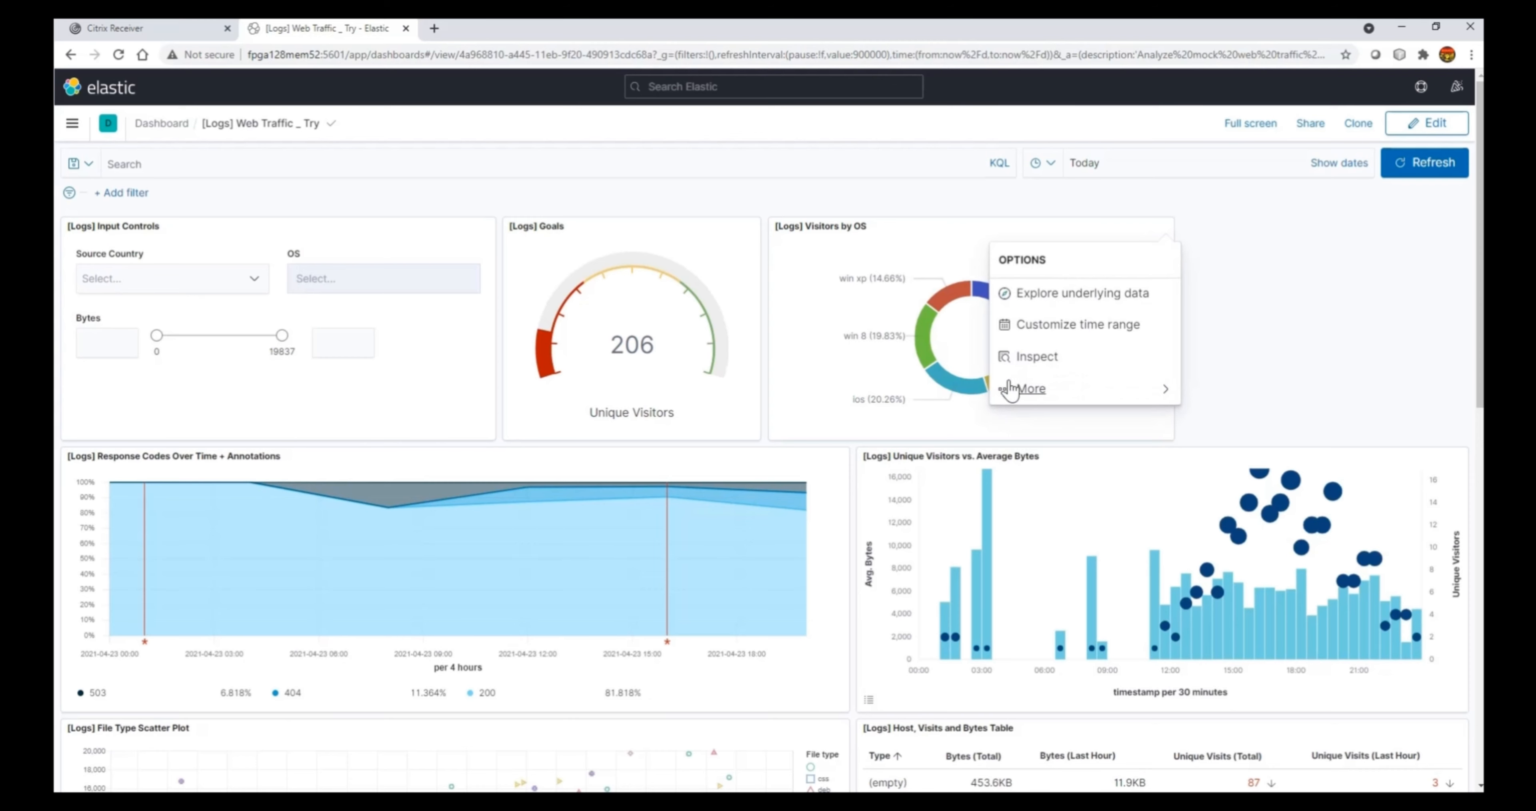
{"action": "left_click", "coordinate": [1005, 394]}
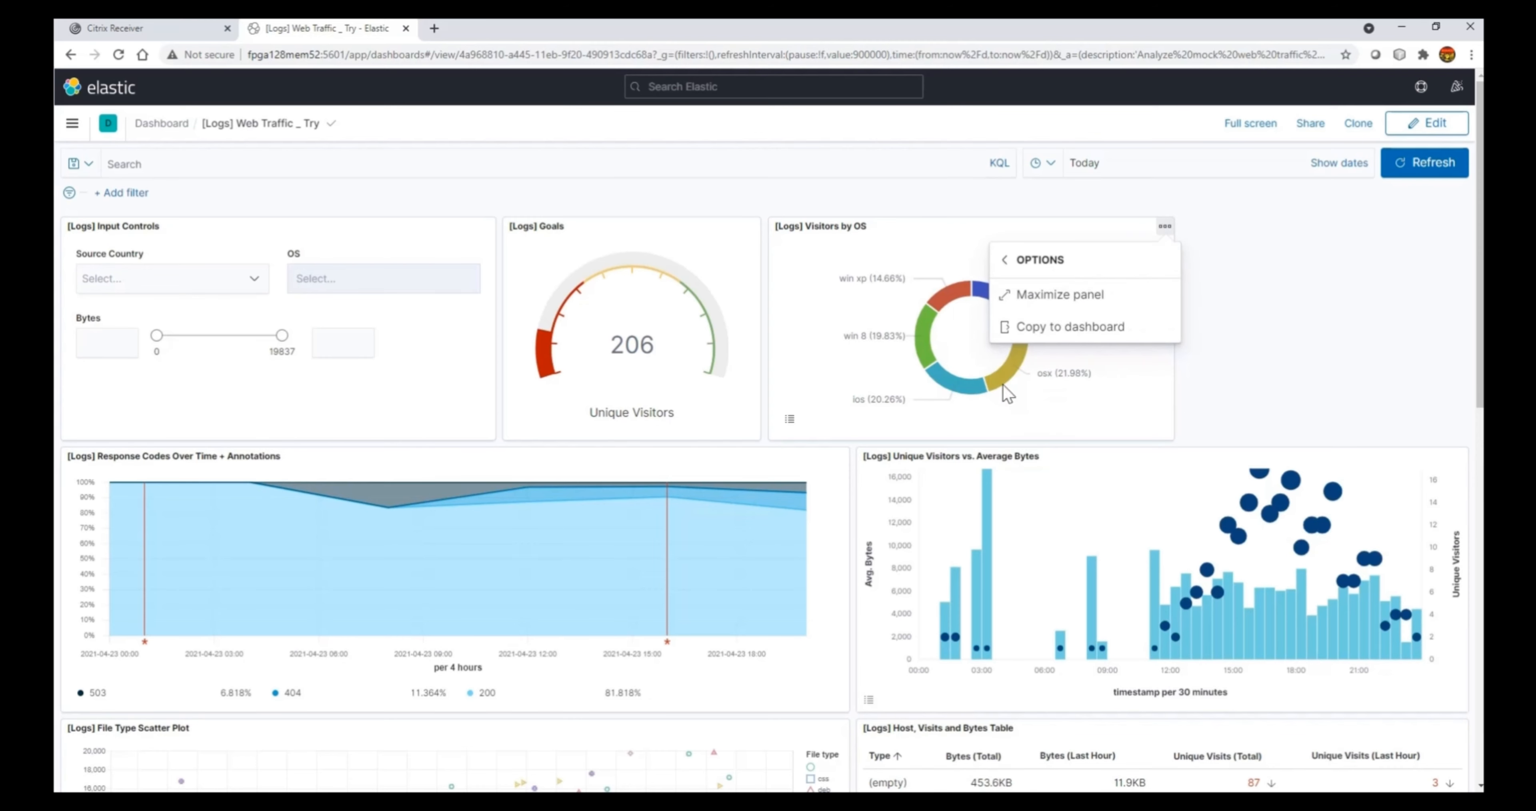
{"action": "left_click", "coordinate": [1006, 298]}
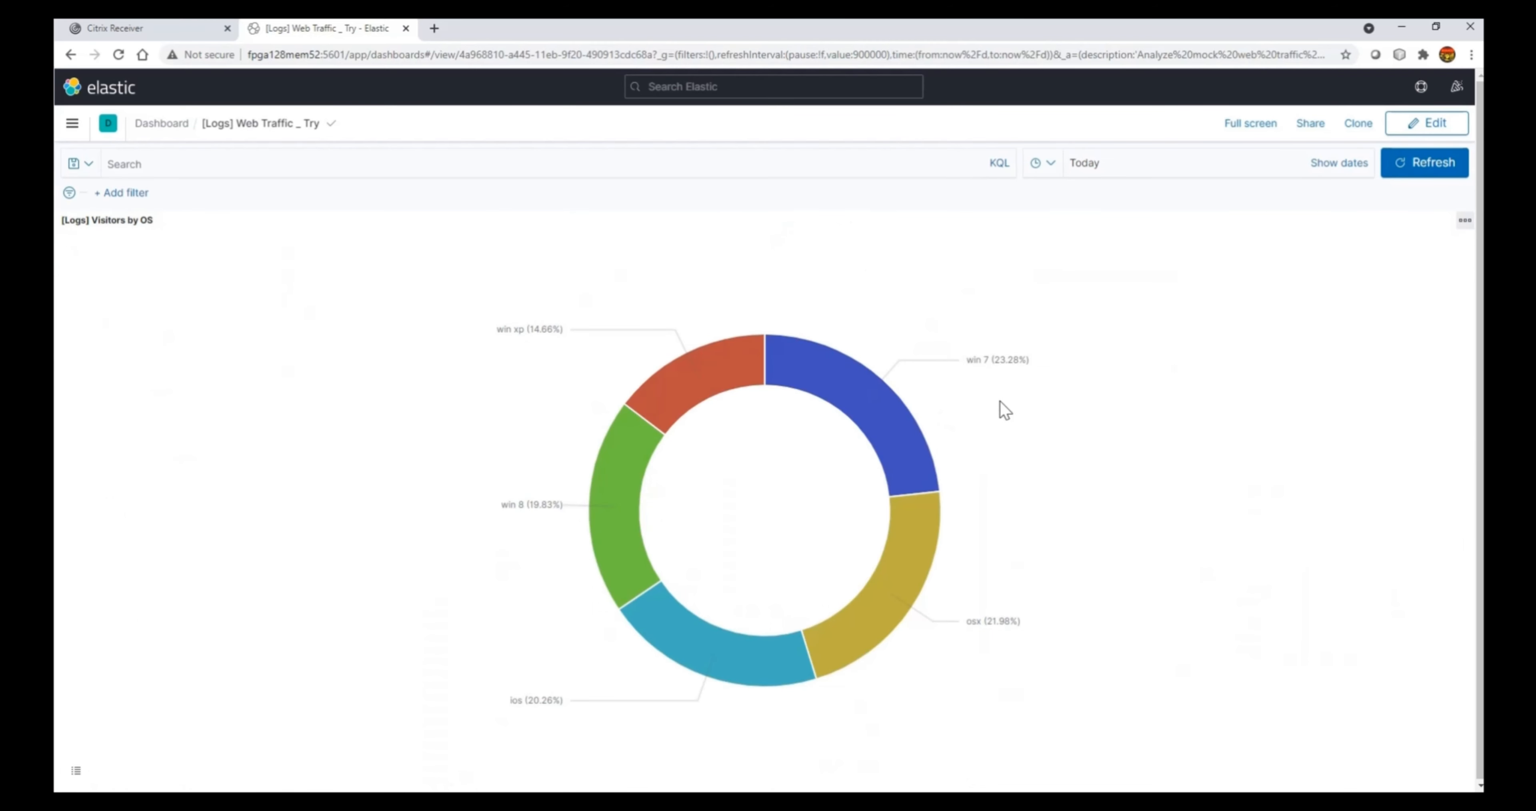
{"action": "mouse_move", "coordinate": [889, 486]}
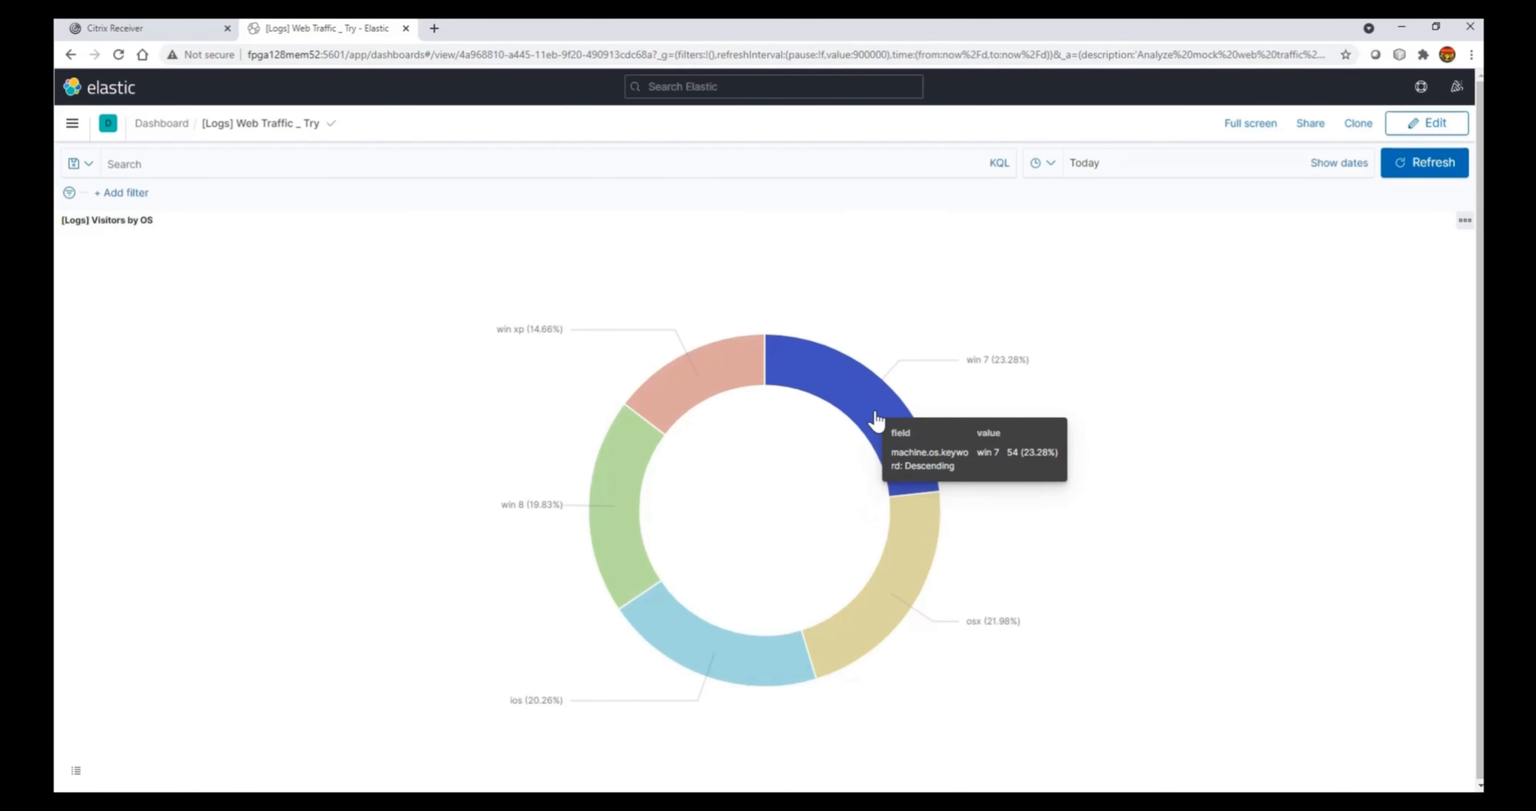
Check the maximized Visitors by OS panel's options and filter the dashboard for win xp
{"action": "left_click", "coordinate": [1464, 222]}
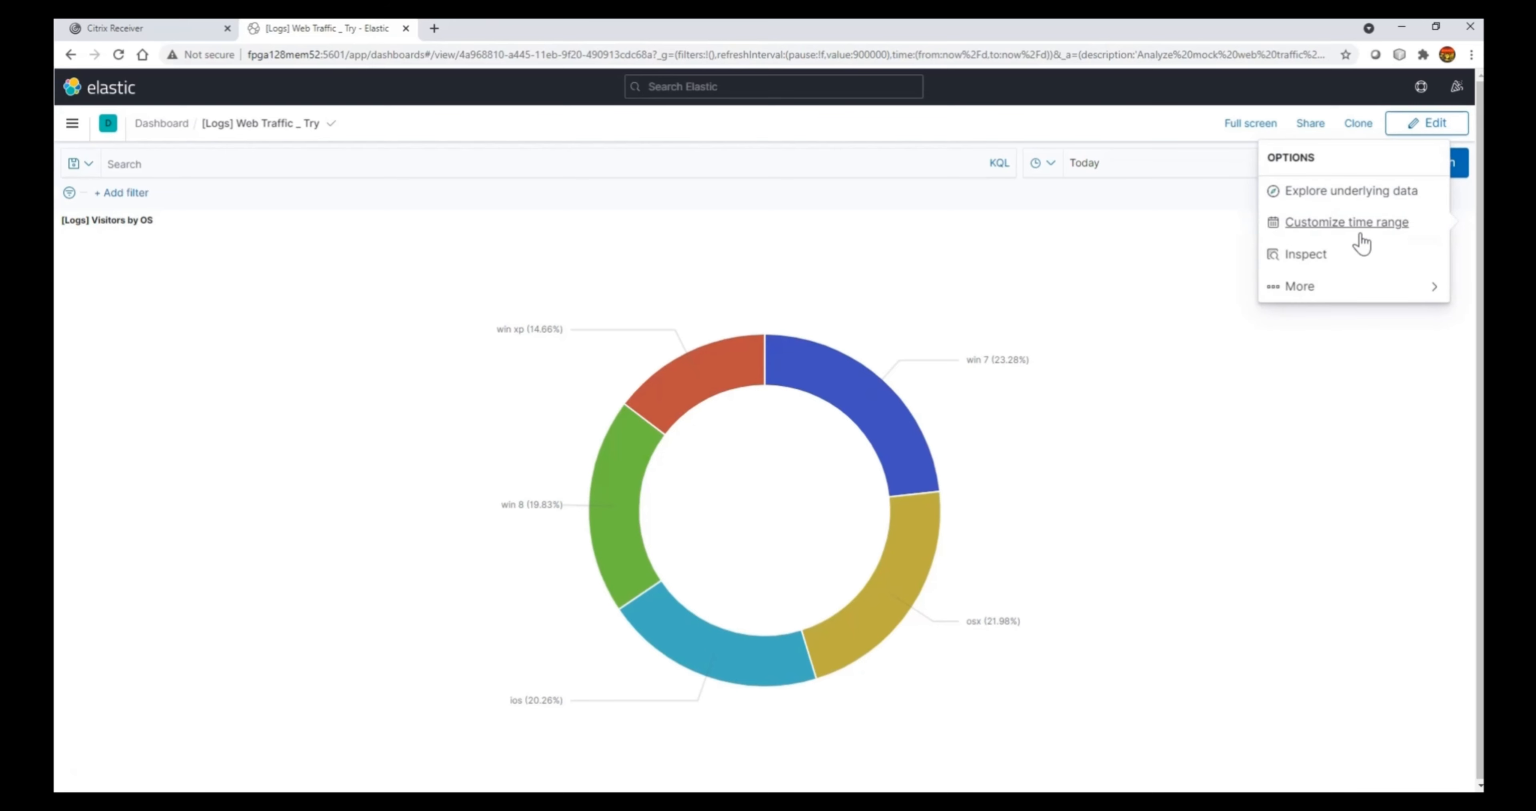
{"action": "left_click", "coordinate": [1187, 461]}
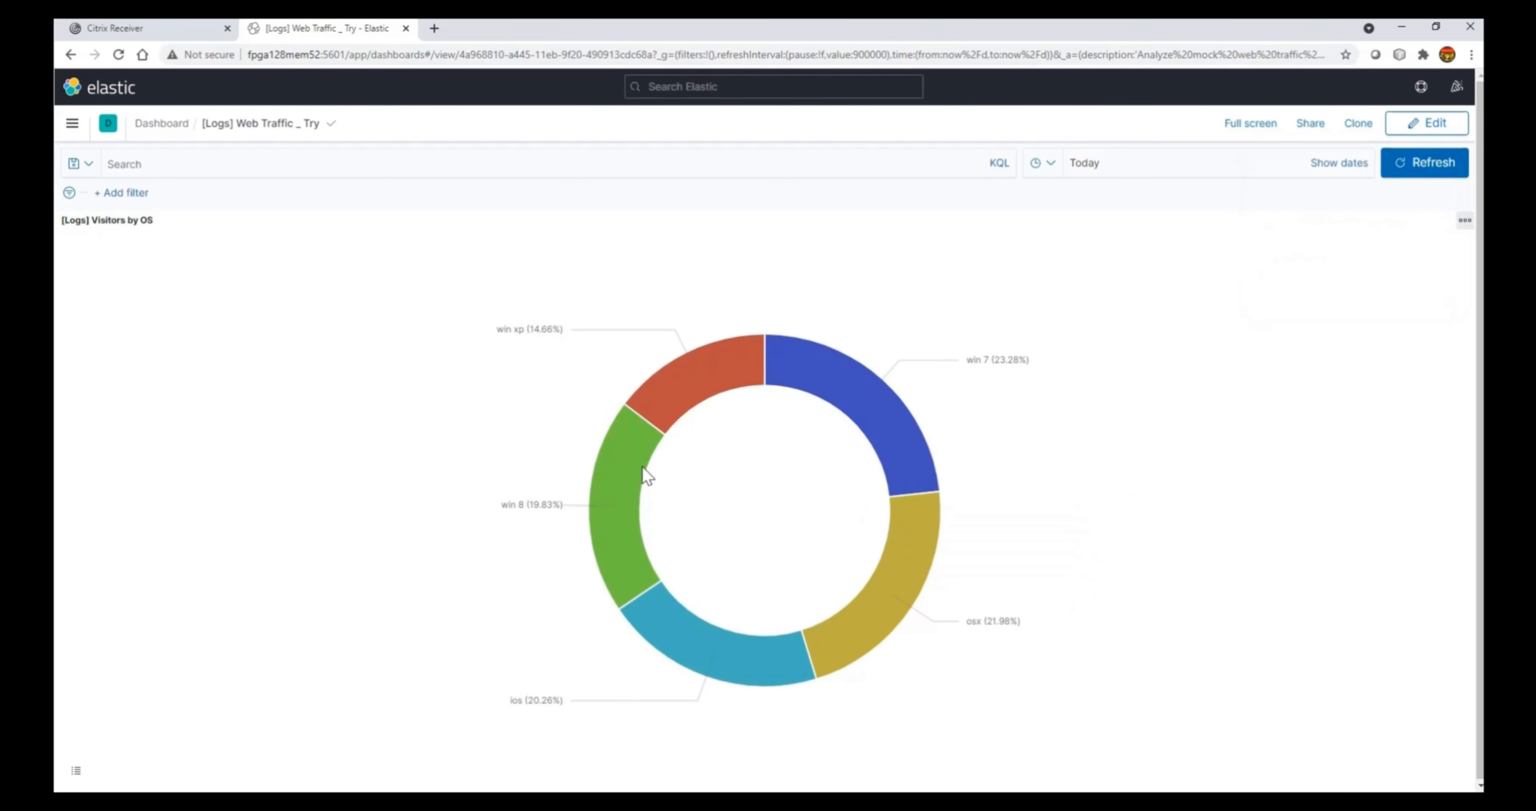
{"action": "left_click", "coordinate": [692, 396]}
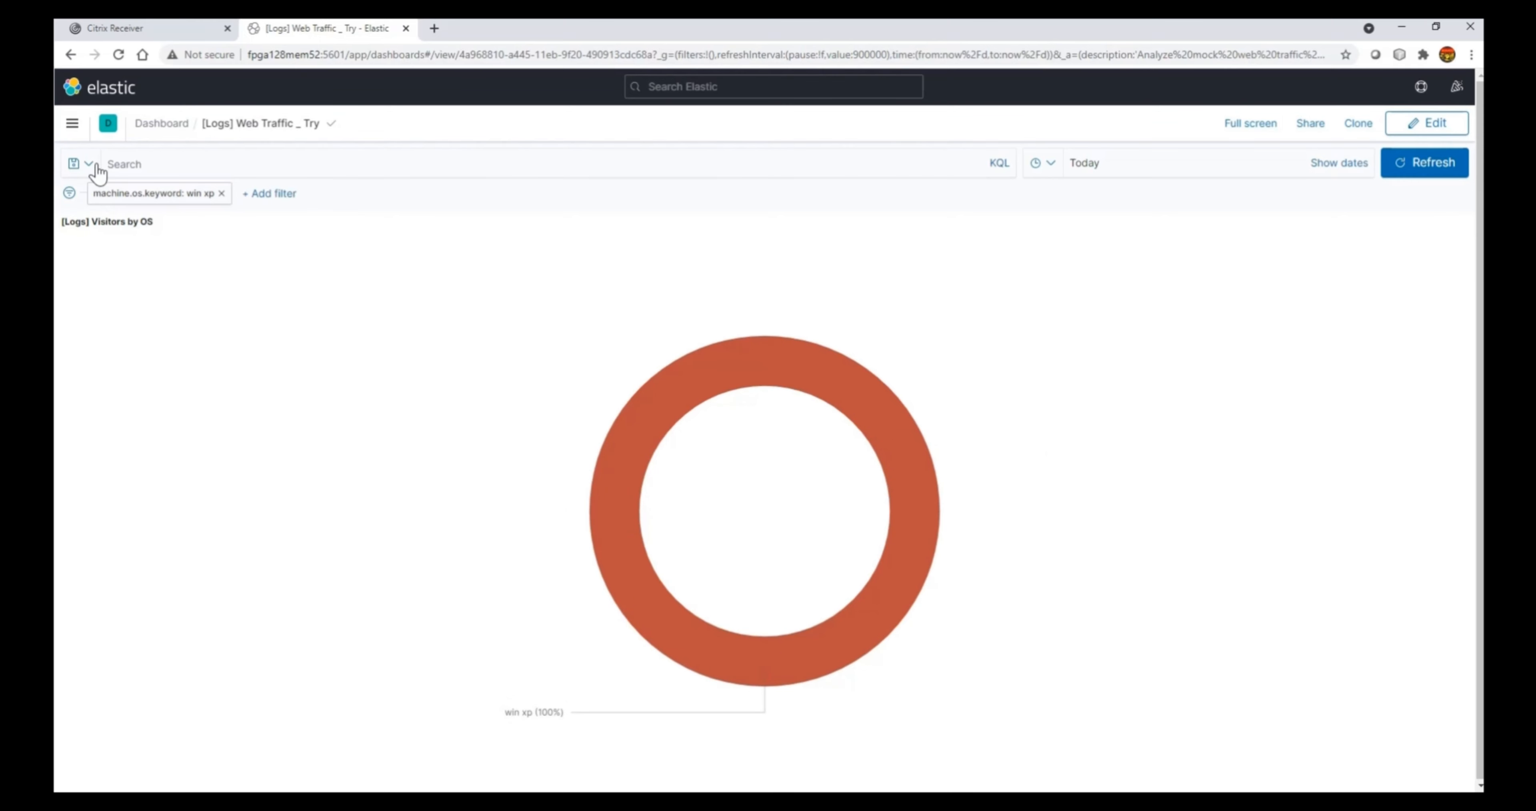
Leave the dashboard for the dashboards list and go through Machine Learning to the Observability Logs stream
{"action": "left_click", "coordinate": [161, 125]}
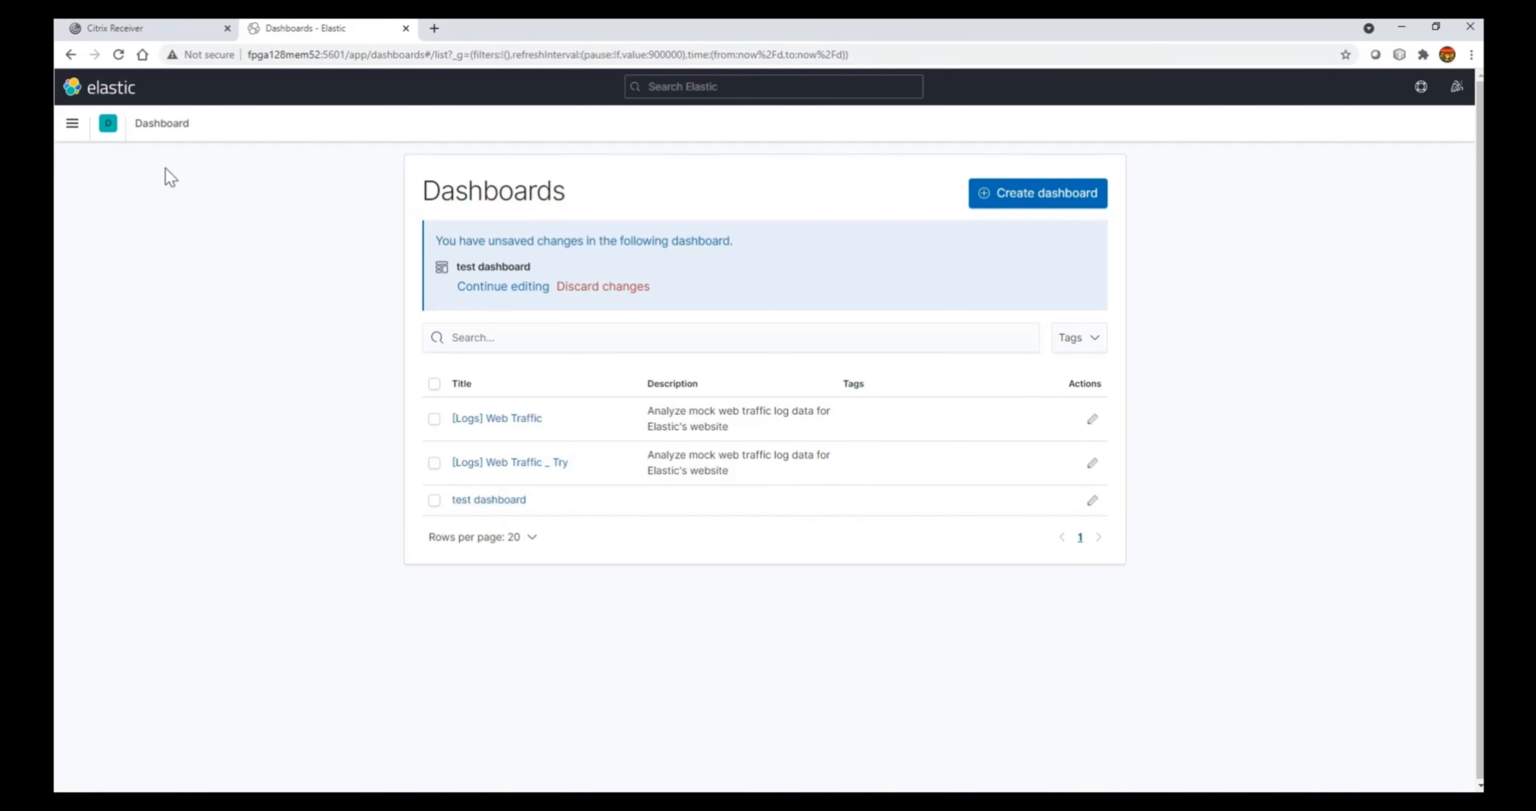
{"action": "left_click", "coordinate": [72, 126]}
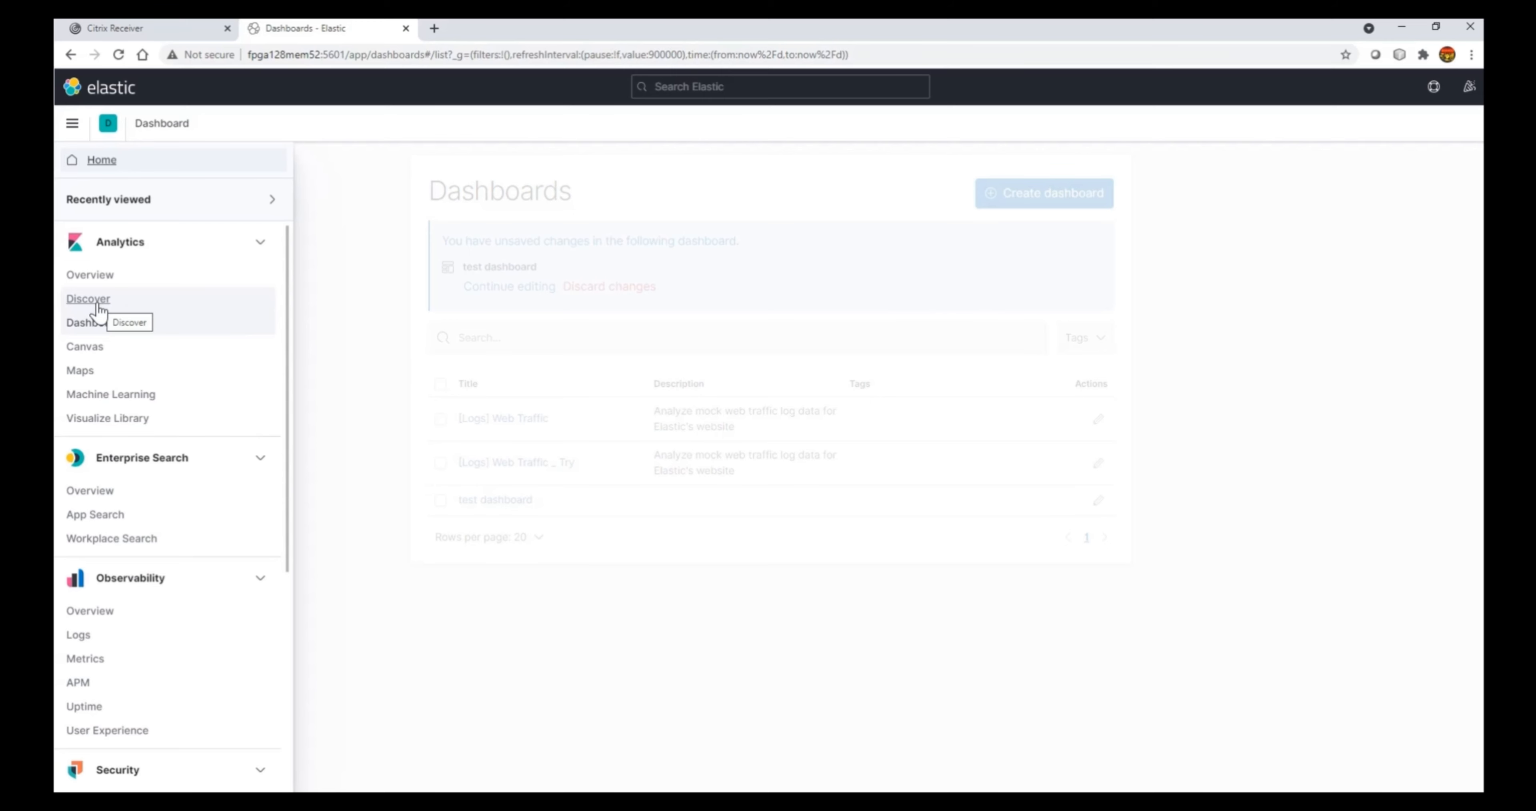
{"action": "left_click", "coordinate": [111, 396]}
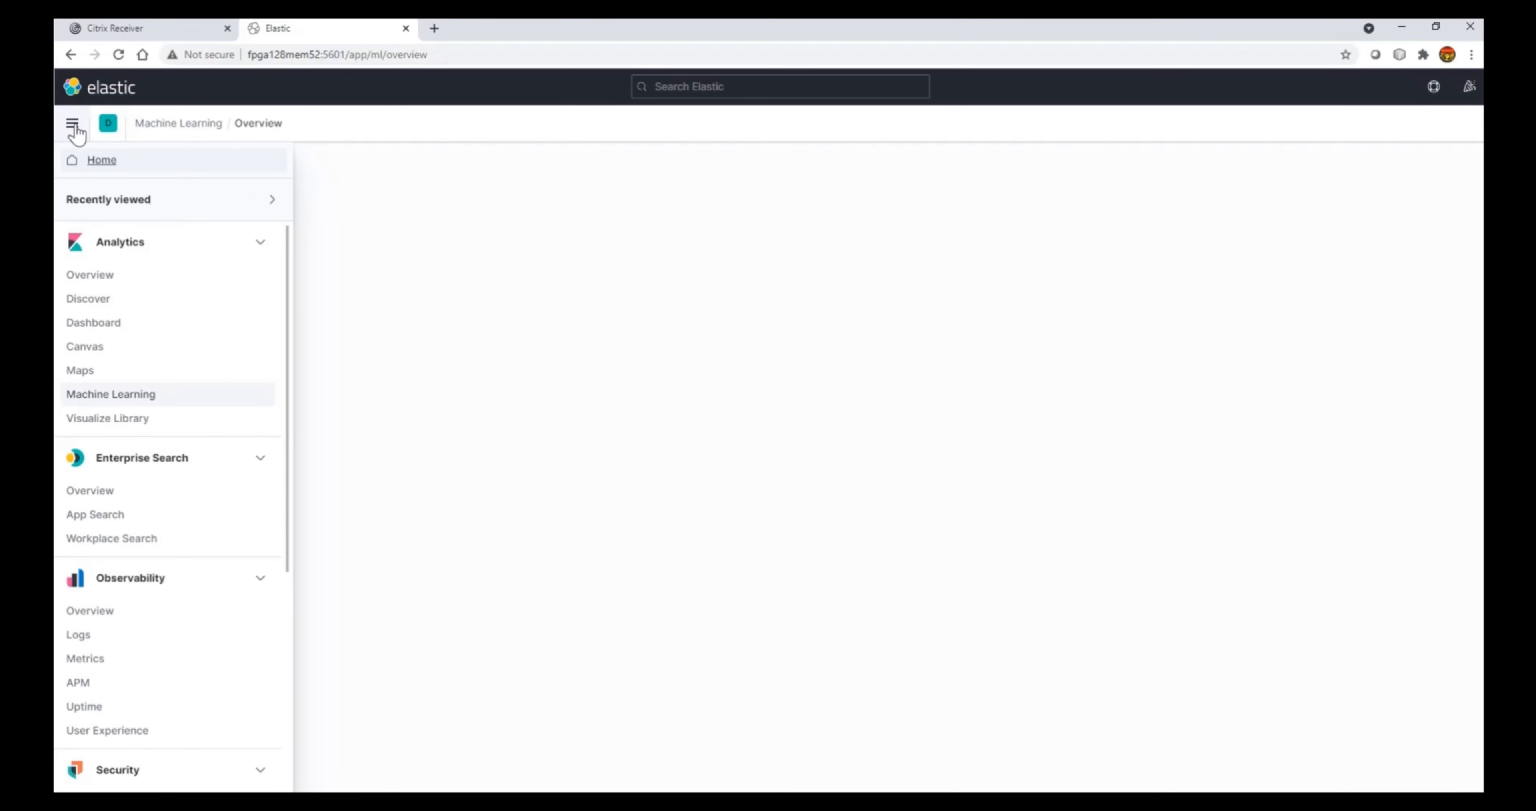
{"action": "left_click", "coordinate": [83, 636]}
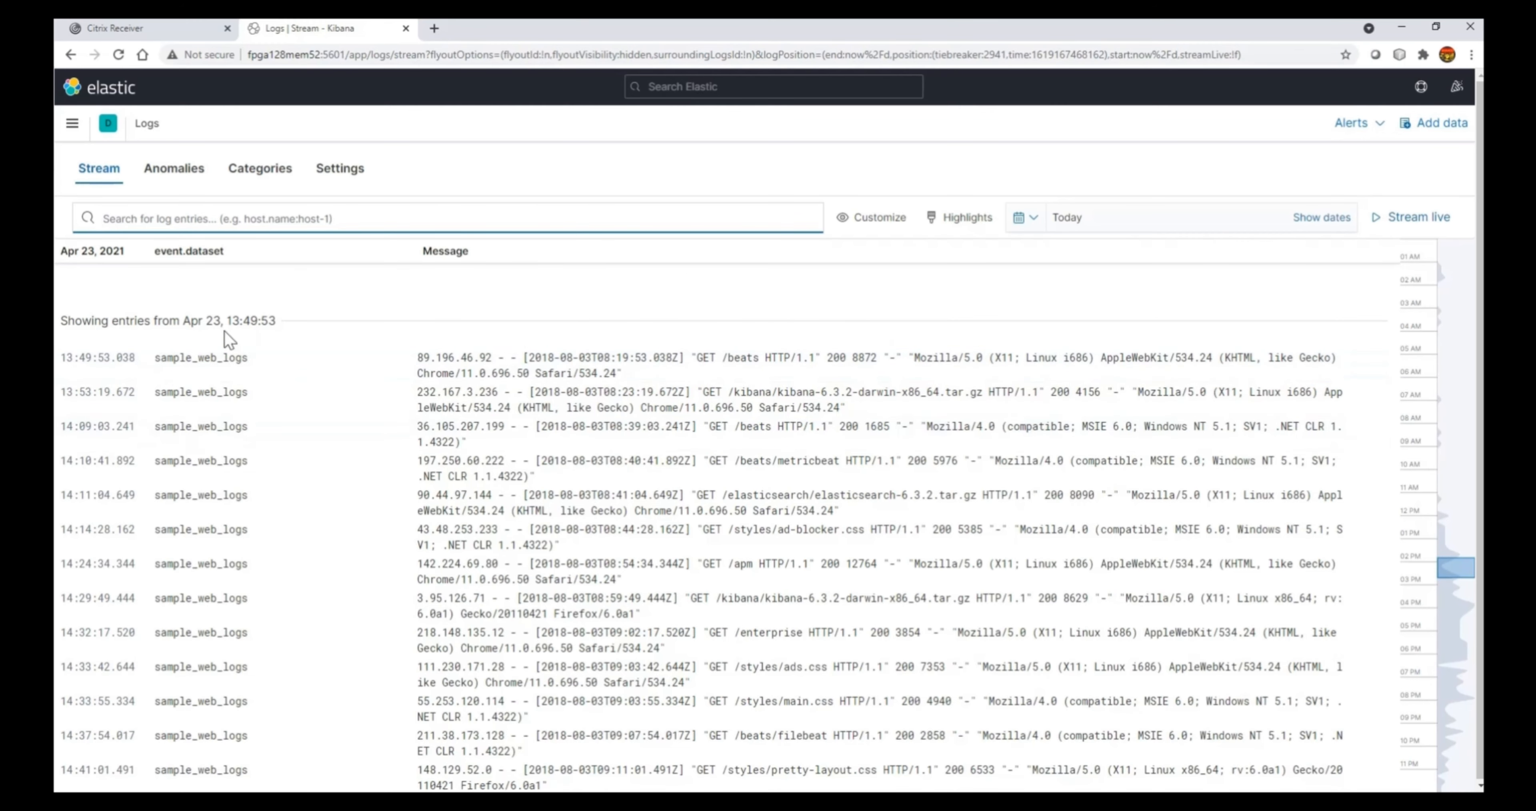
View the details of the 13:49:53.038 log entry and read through its fields
{"action": "mouse_move", "coordinate": [136, 362]}
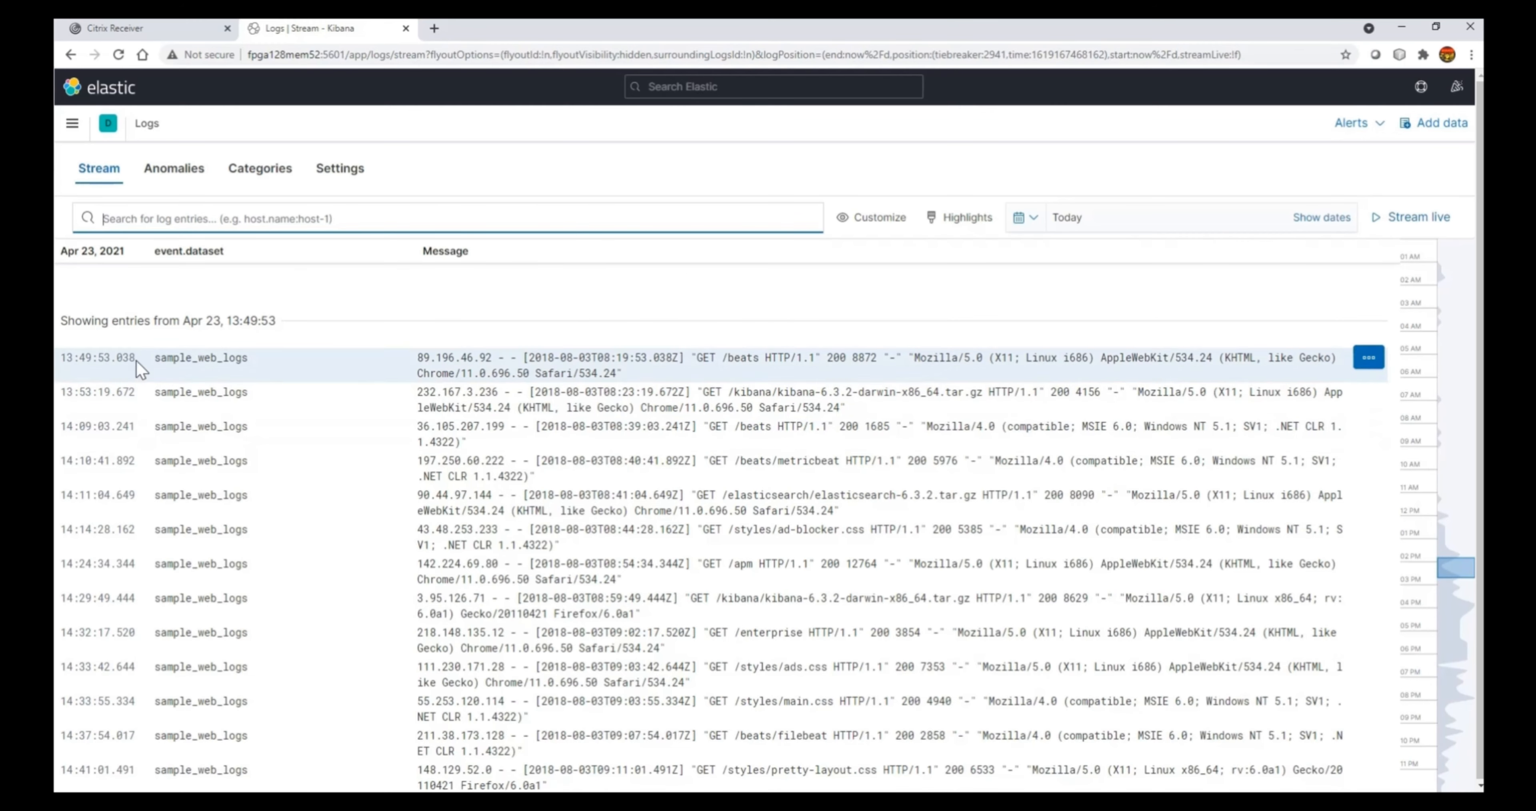
{"action": "left_click", "coordinate": [1368, 361]}
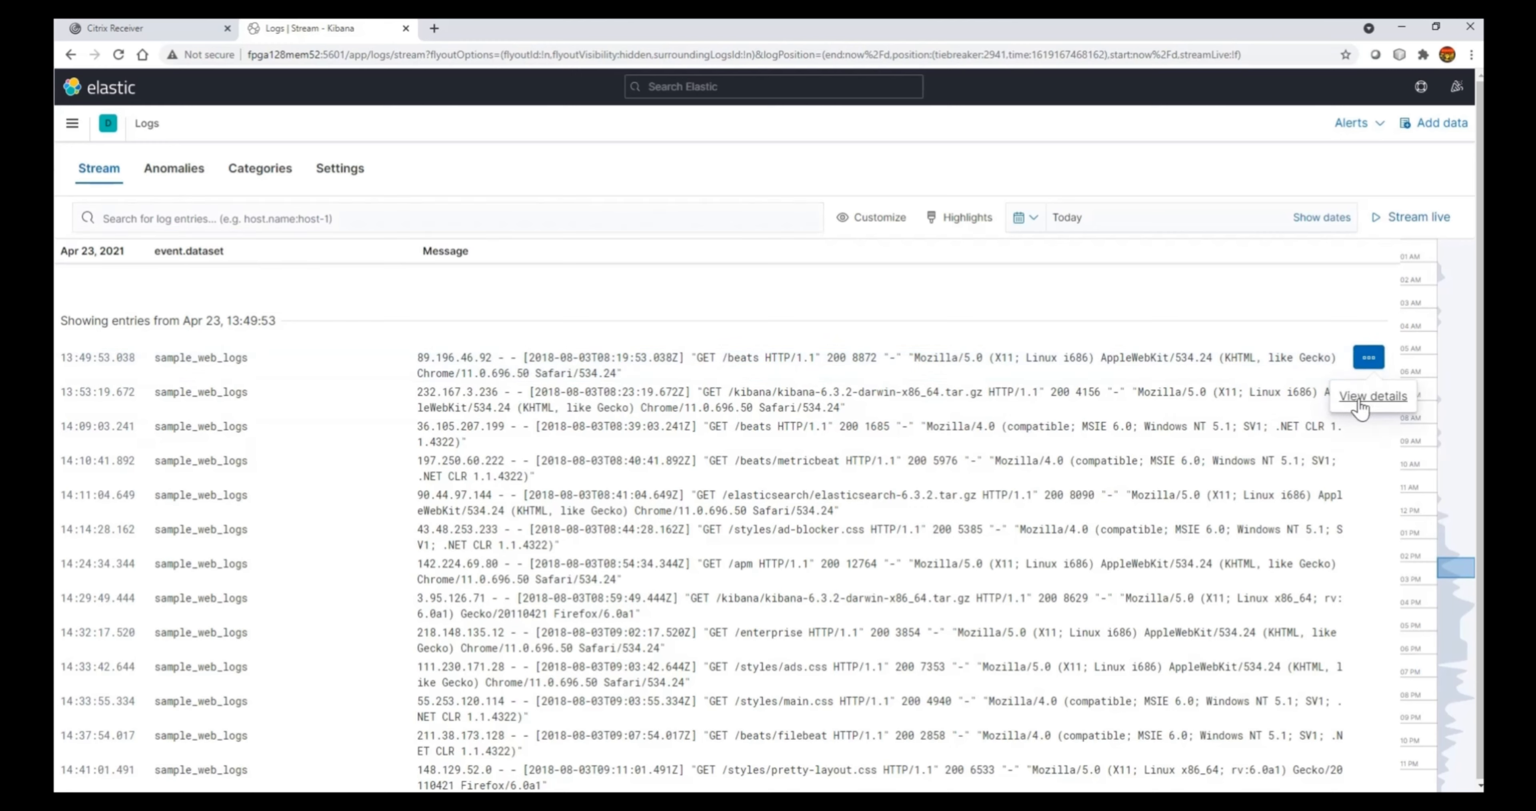
{"action": "left_click", "coordinate": [1360, 403]}
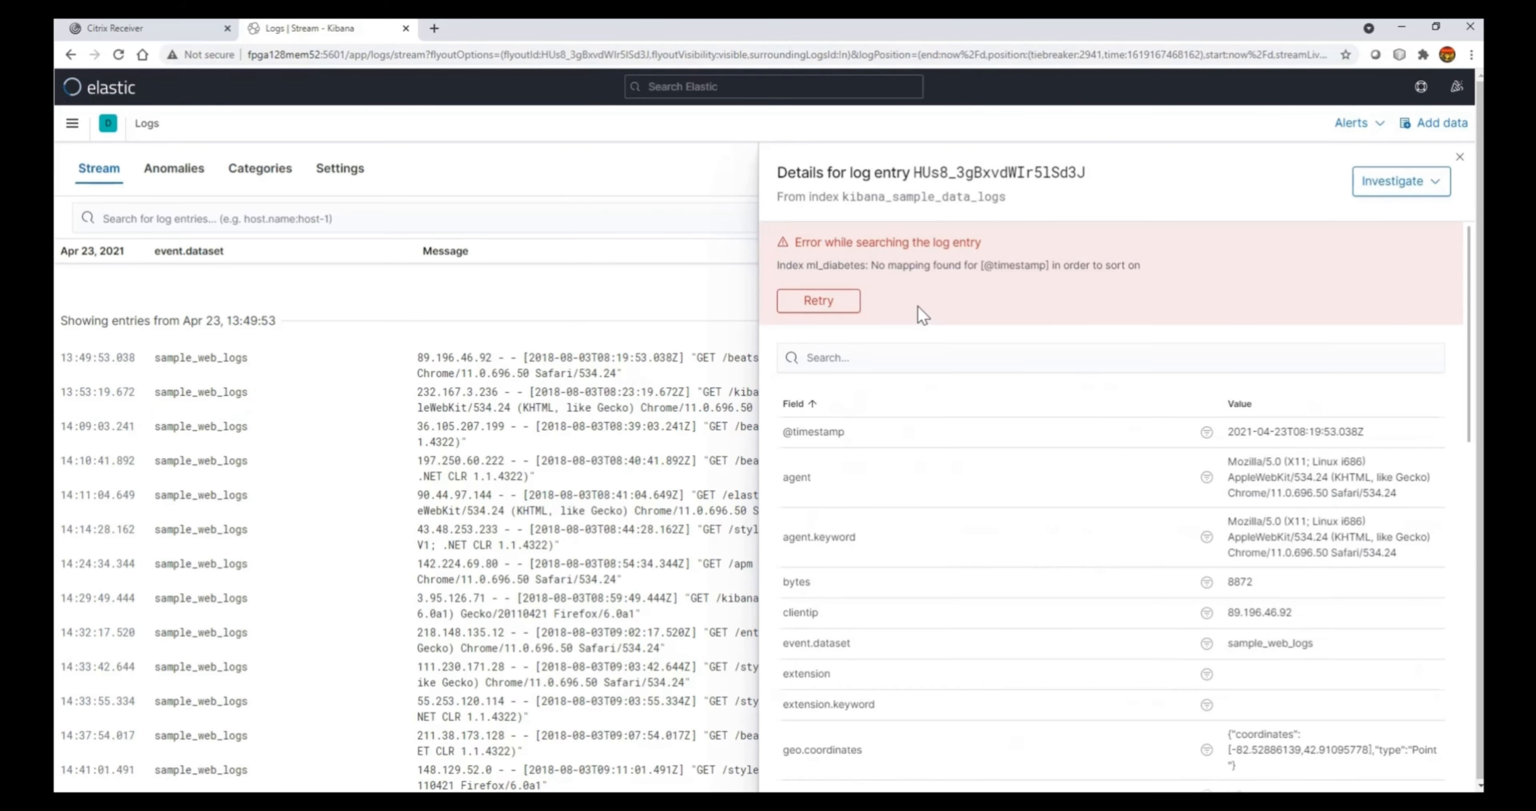
{"action": "scroll", "coordinate": [1099, 491], "scroll_direction": "down", "scroll_amount": 3}
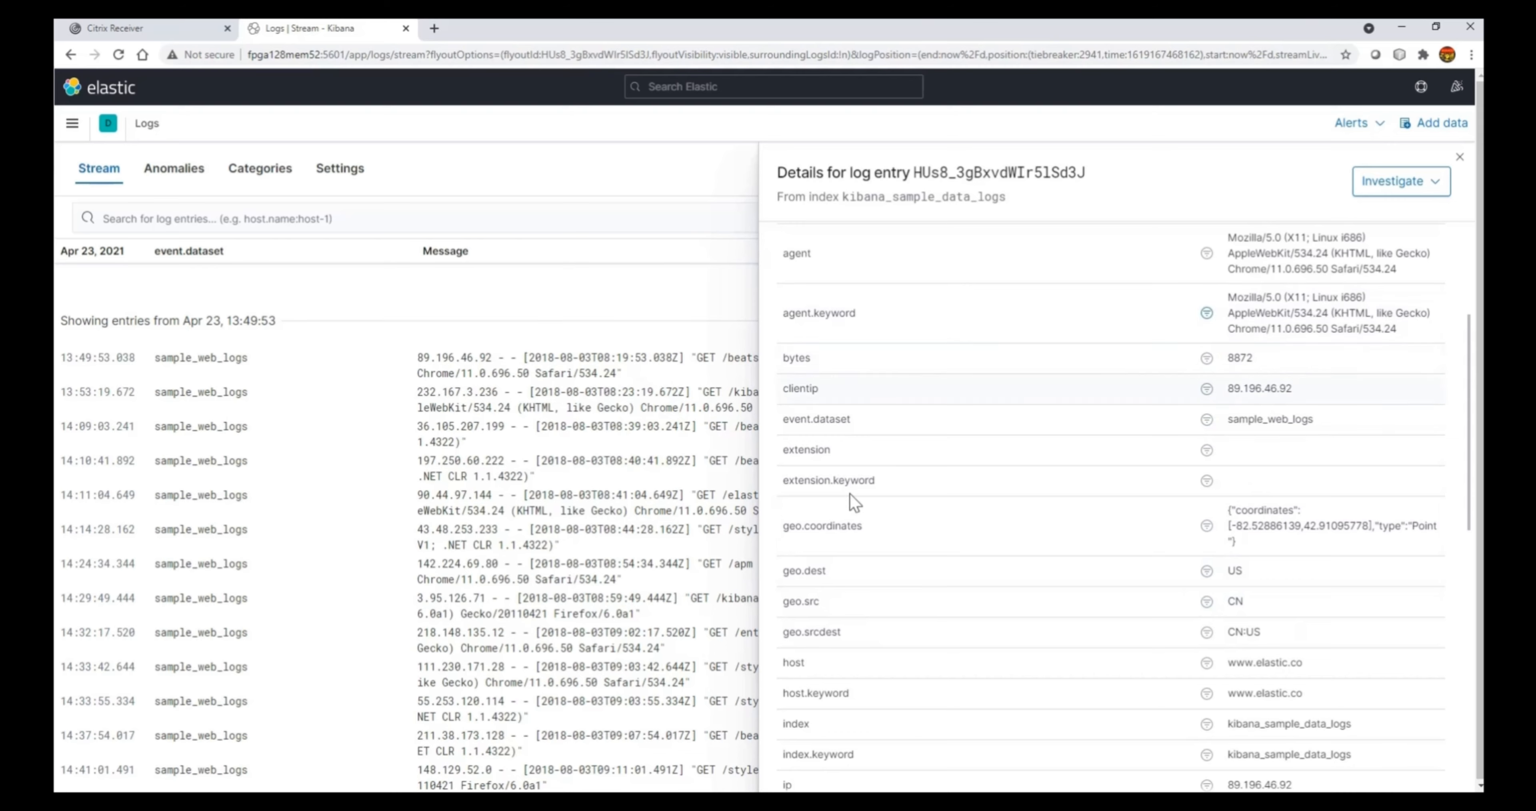
{"action": "scroll", "coordinate": [865, 673], "scroll_direction": "down", "scroll_amount": 6}
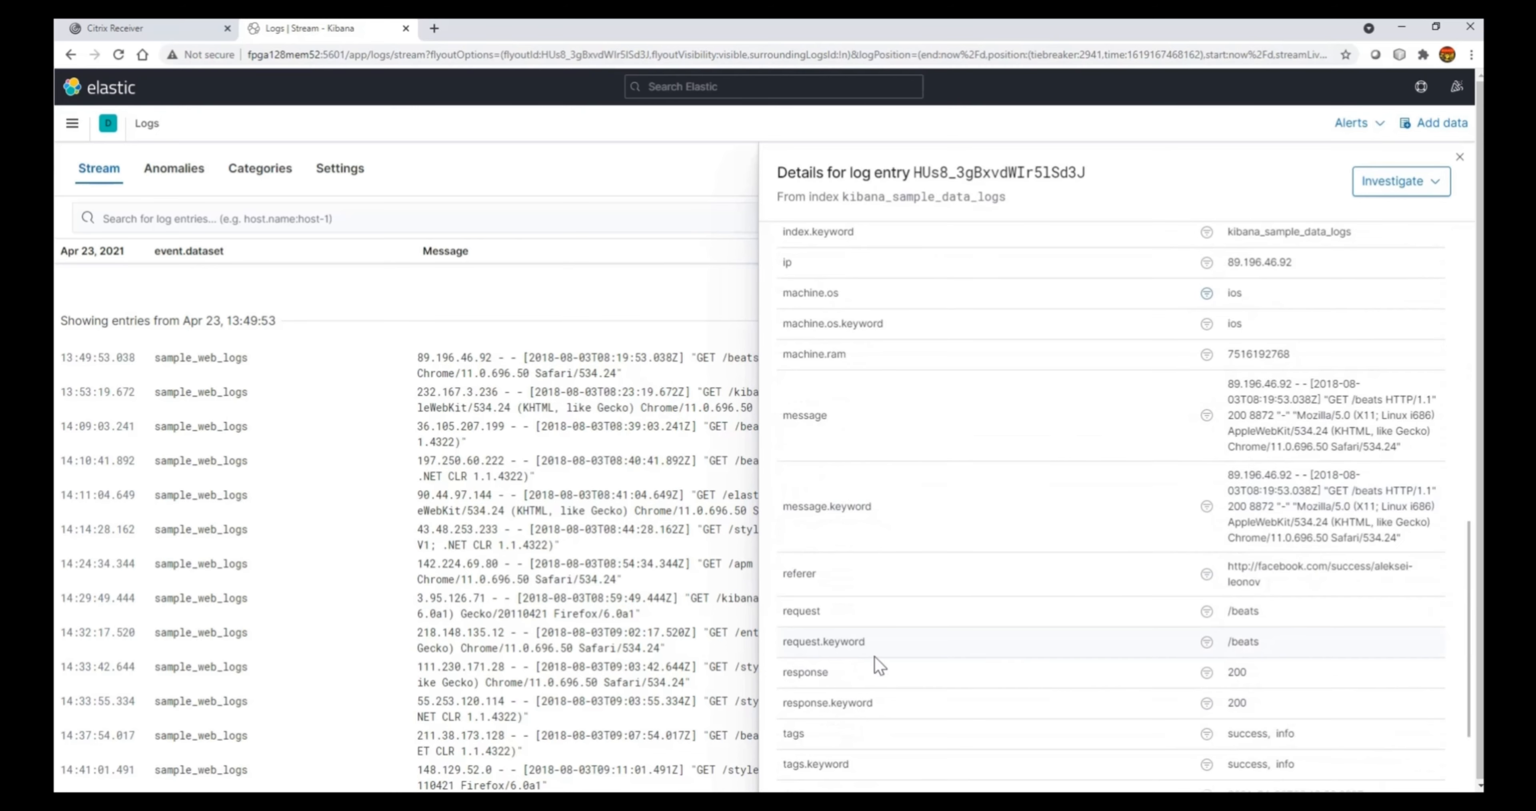
Filter the log stream by the entry's geo.dest value, US
{"action": "scroll", "coordinate": [907, 620], "scroll_direction": "up", "scroll_amount": 6}
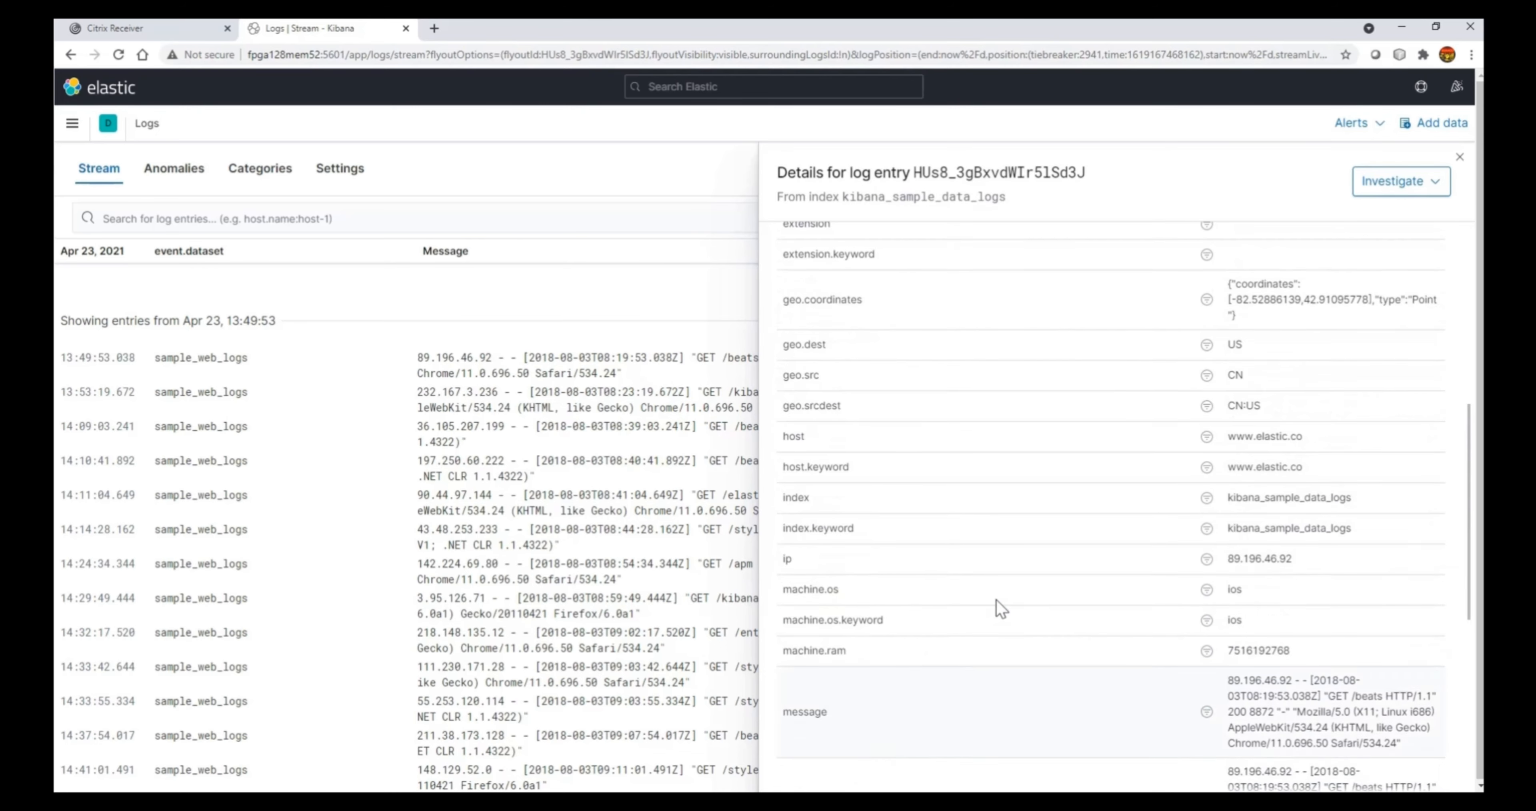
{"action": "left_click_drag", "start_coordinate": [784, 572], "coordinate": [859, 570]}
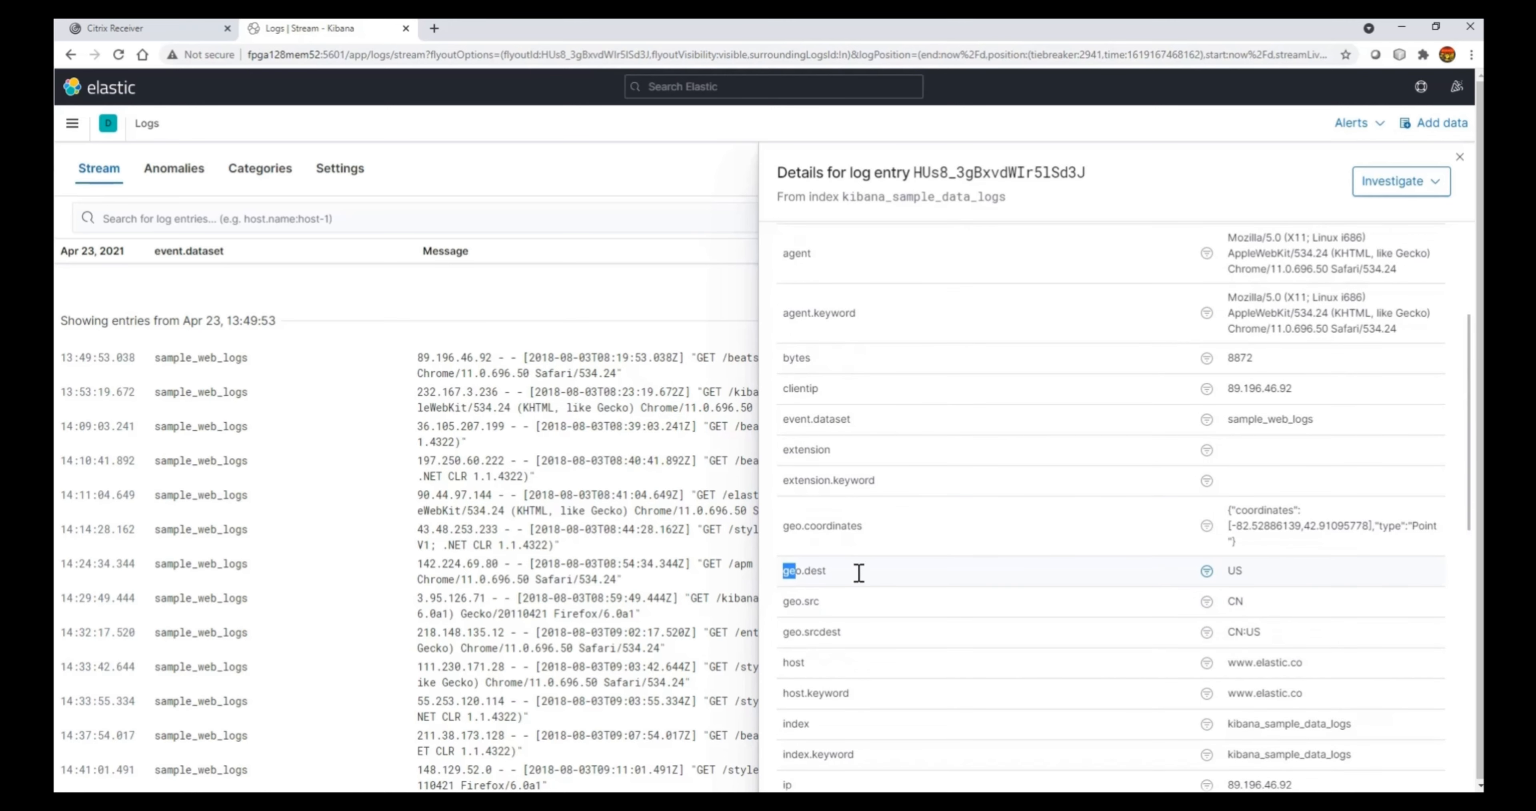
{"action": "left_click", "coordinate": [1207, 571]}
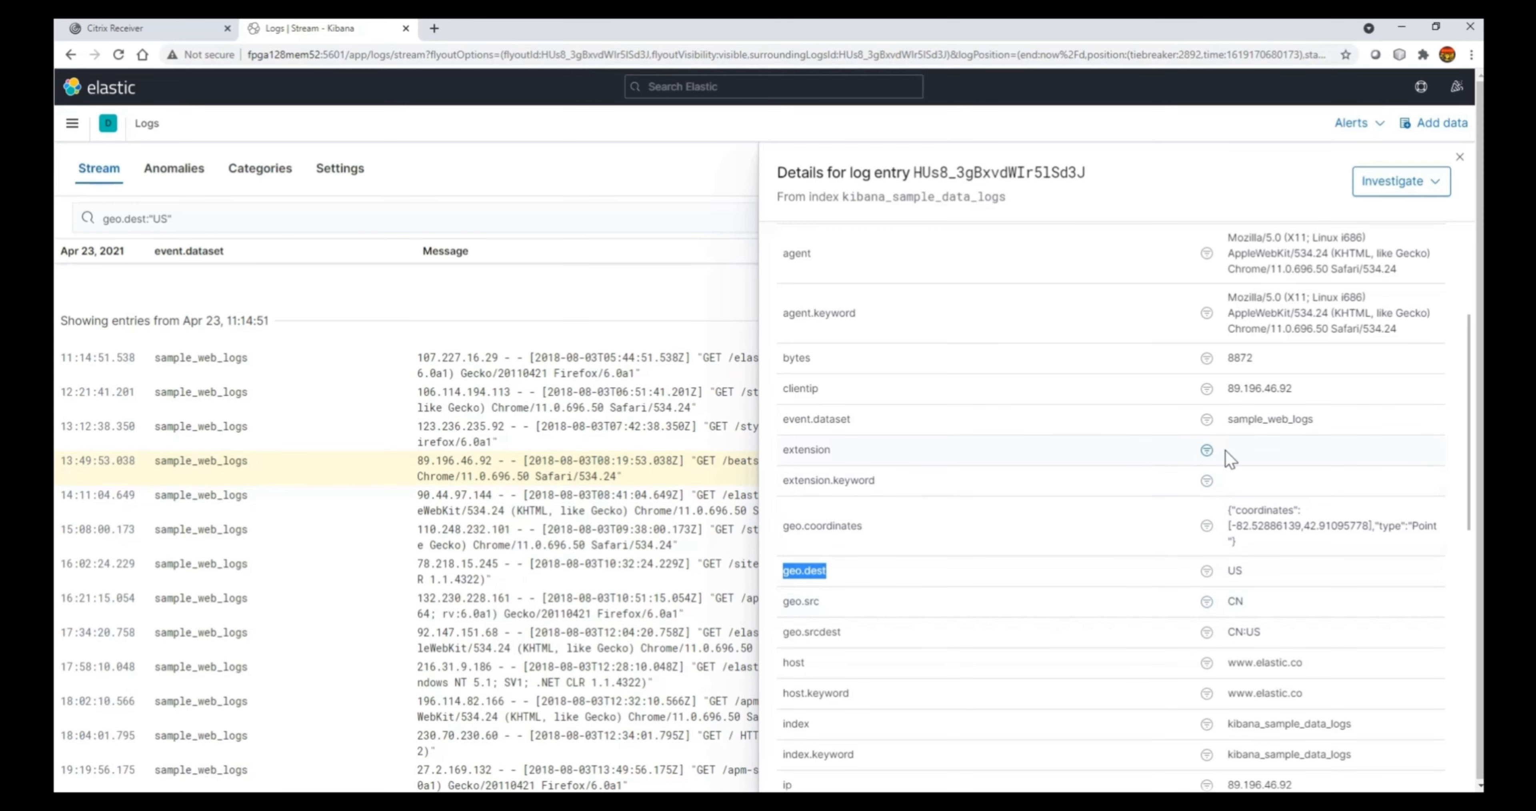
Filter the log stream by the open entry's machine.os value, ios
{"action": "scroll", "coordinate": [1276, 486], "scroll_direction": "down", "scroll_amount": 5}
{"action": "scroll", "coordinate": [1299, 512], "scroll_direction": "down", "scroll_amount": 5}
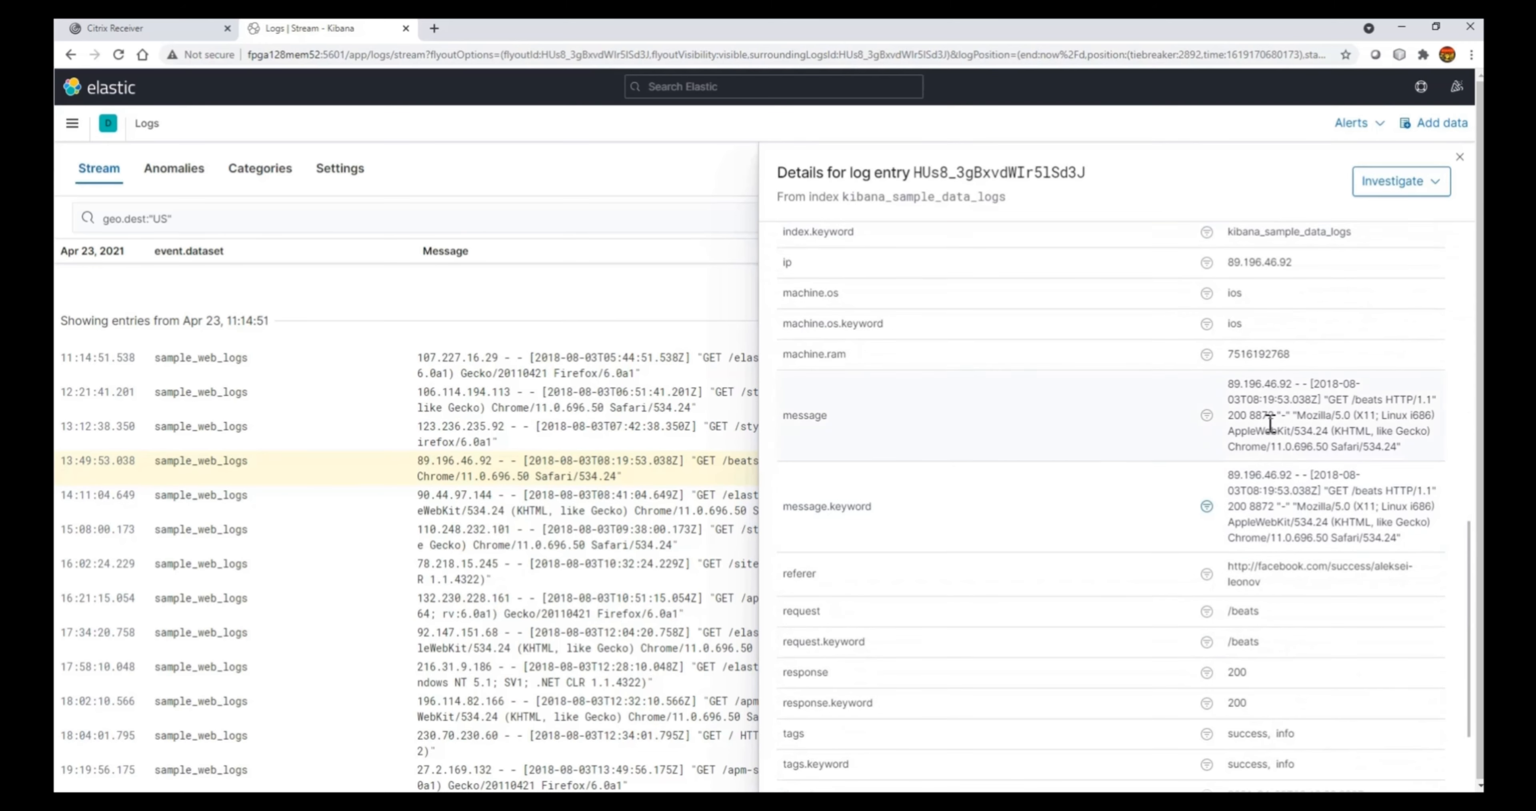
{"action": "double_click", "coordinate": [788, 292]}
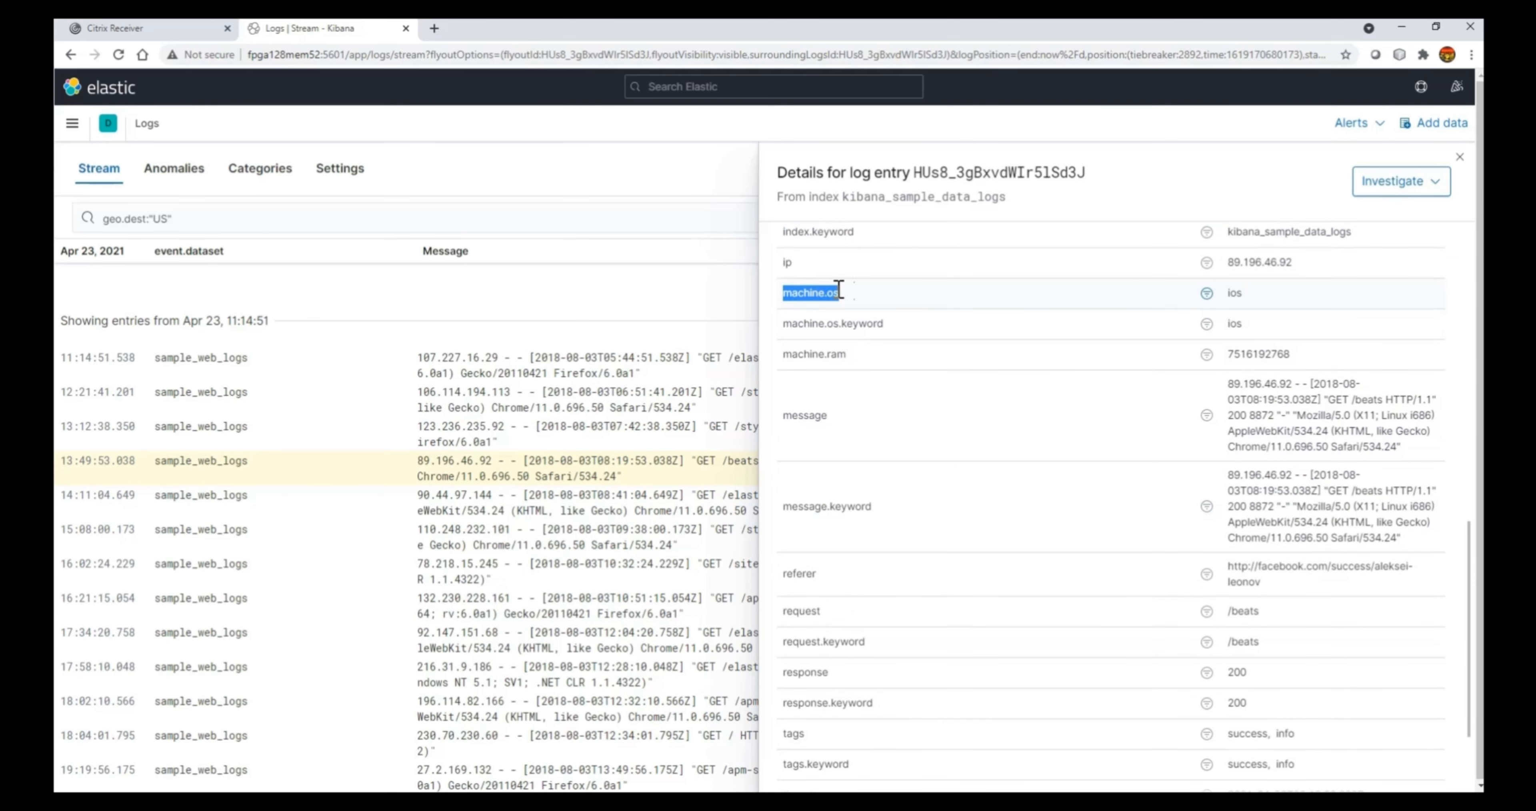
{"action": "left_click", "coordinate": [1206, 294]}
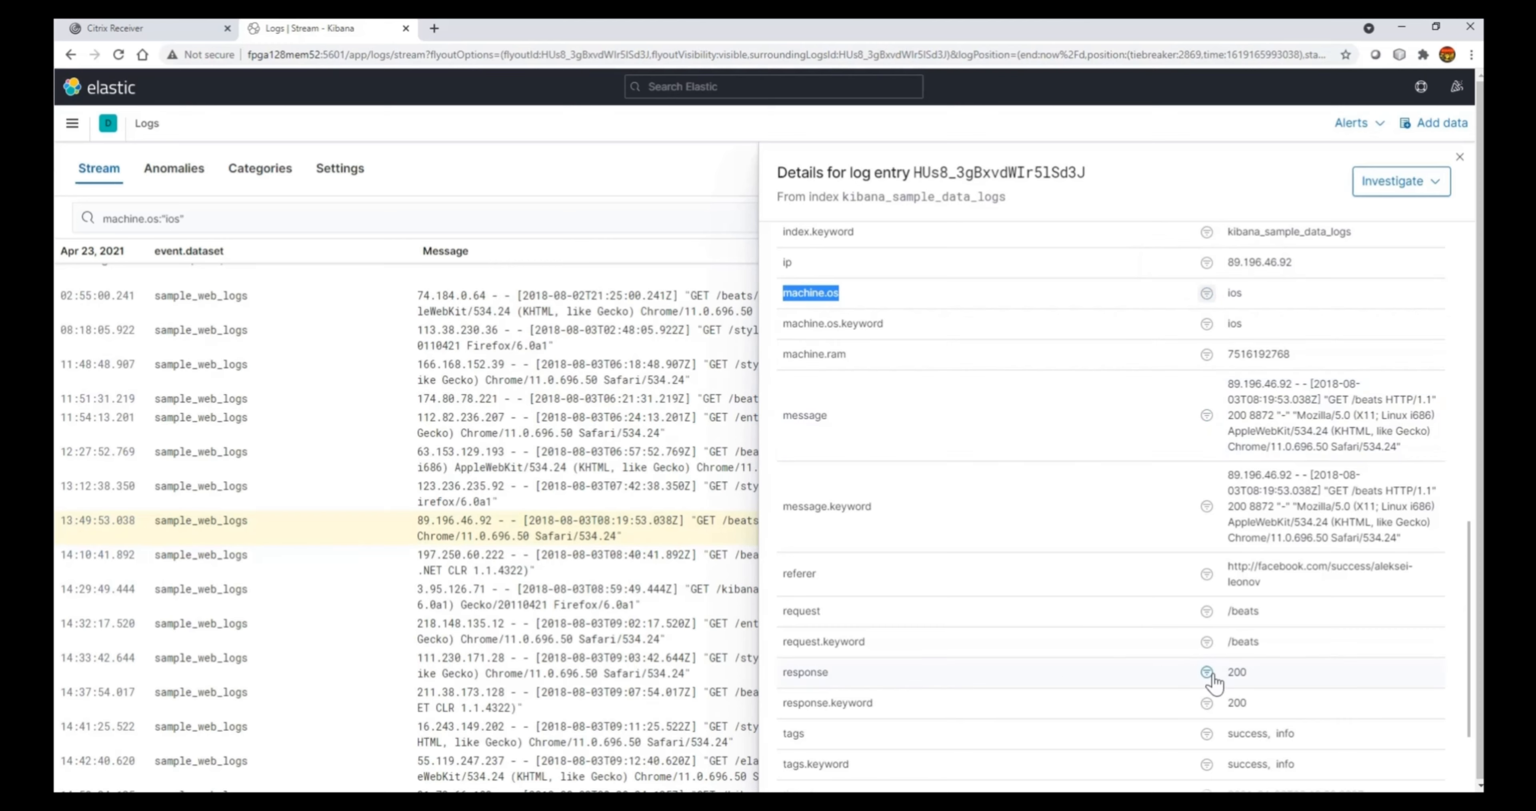
Extend the stream query with the condition "and response : 400" and close the log entry details
{"action": "left_click", "coordinate": [270, 219]}
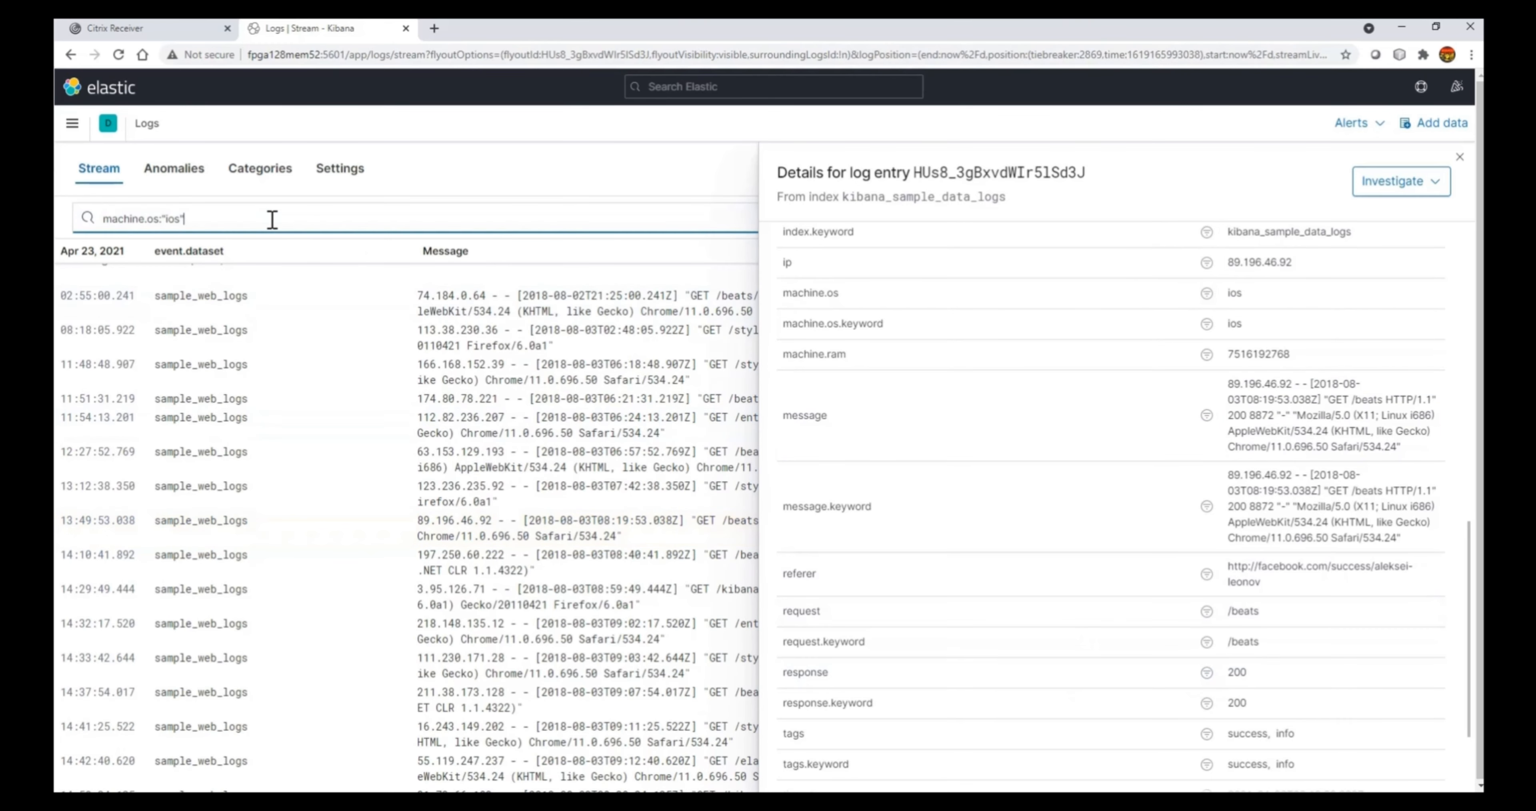
{"action": "type", "text": "and "}
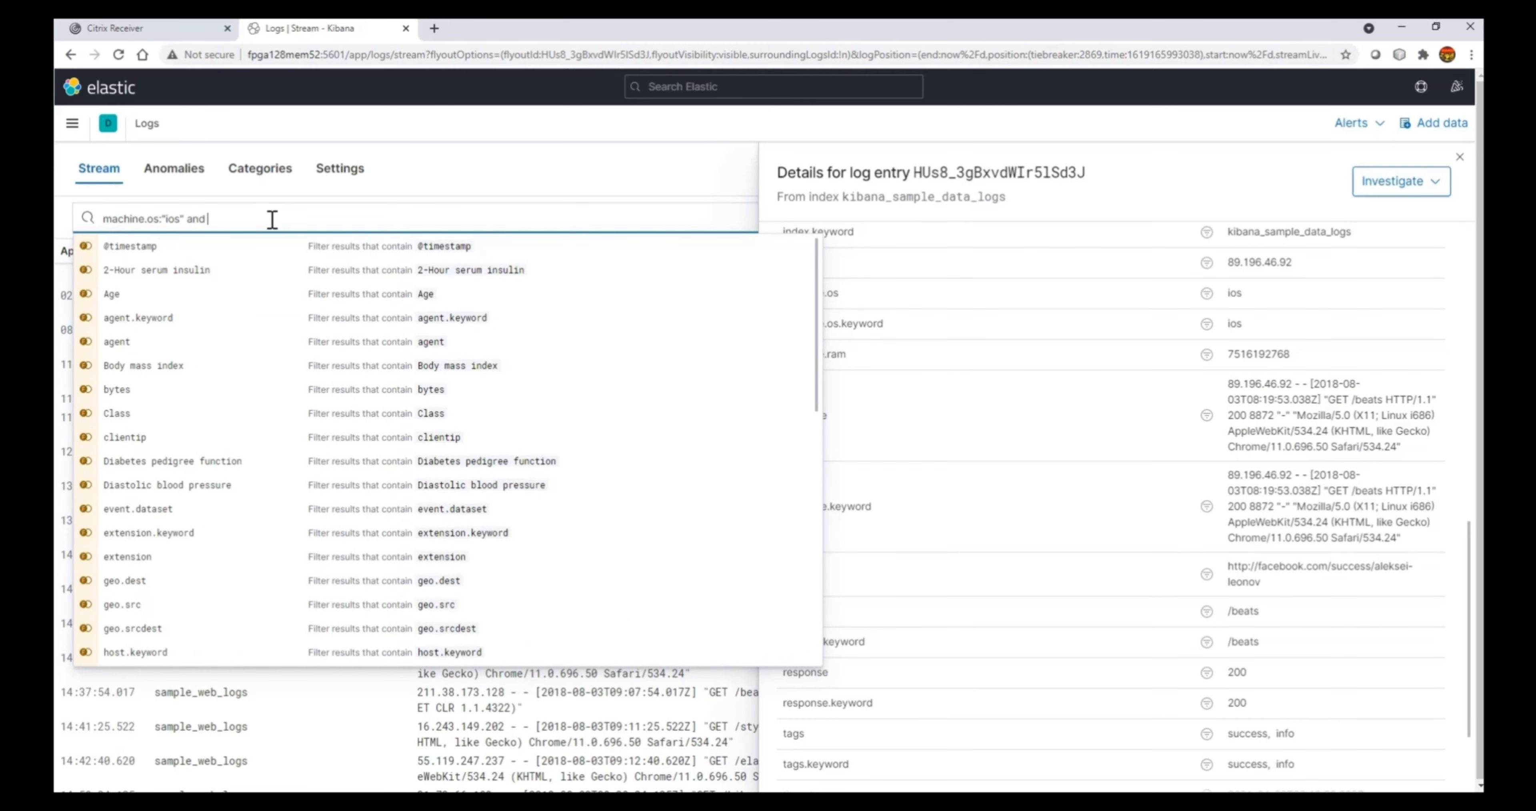
{"action": "type", "text": "resspo"}
{"action": "key", "text": "BackSpace"}
{"action": "key", "text": "BackSpace"}
{"action": "key", "text": "BackSpace"}
{"action": "key", "text": "BackSpace"}
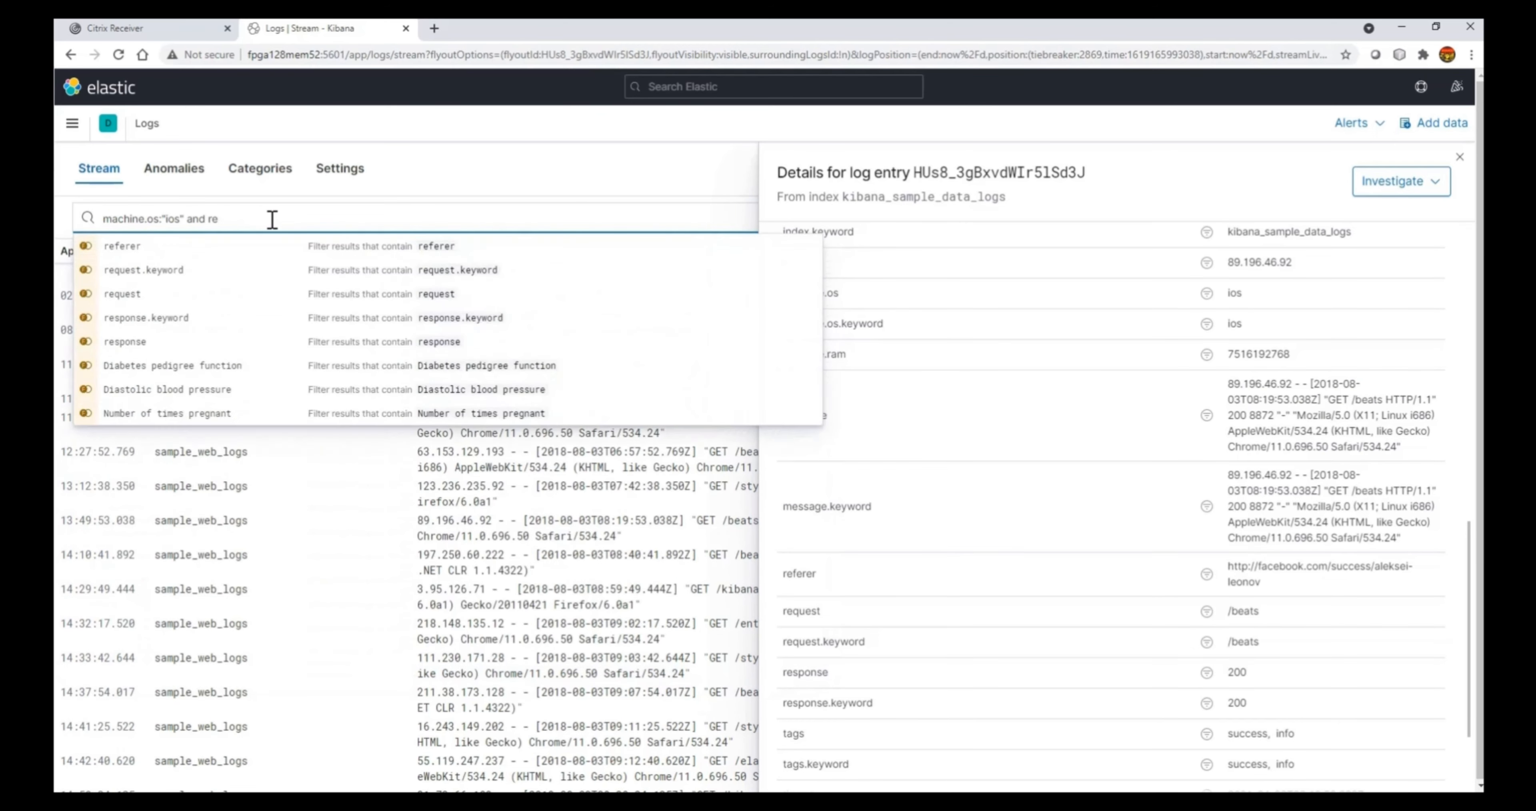
{"action": "type", "text": "po"}
{"action": "key", "text": "BackSpace"}
{"action": "key", "text": "BackSpace"}
{"action": "type", "text": "sp"}
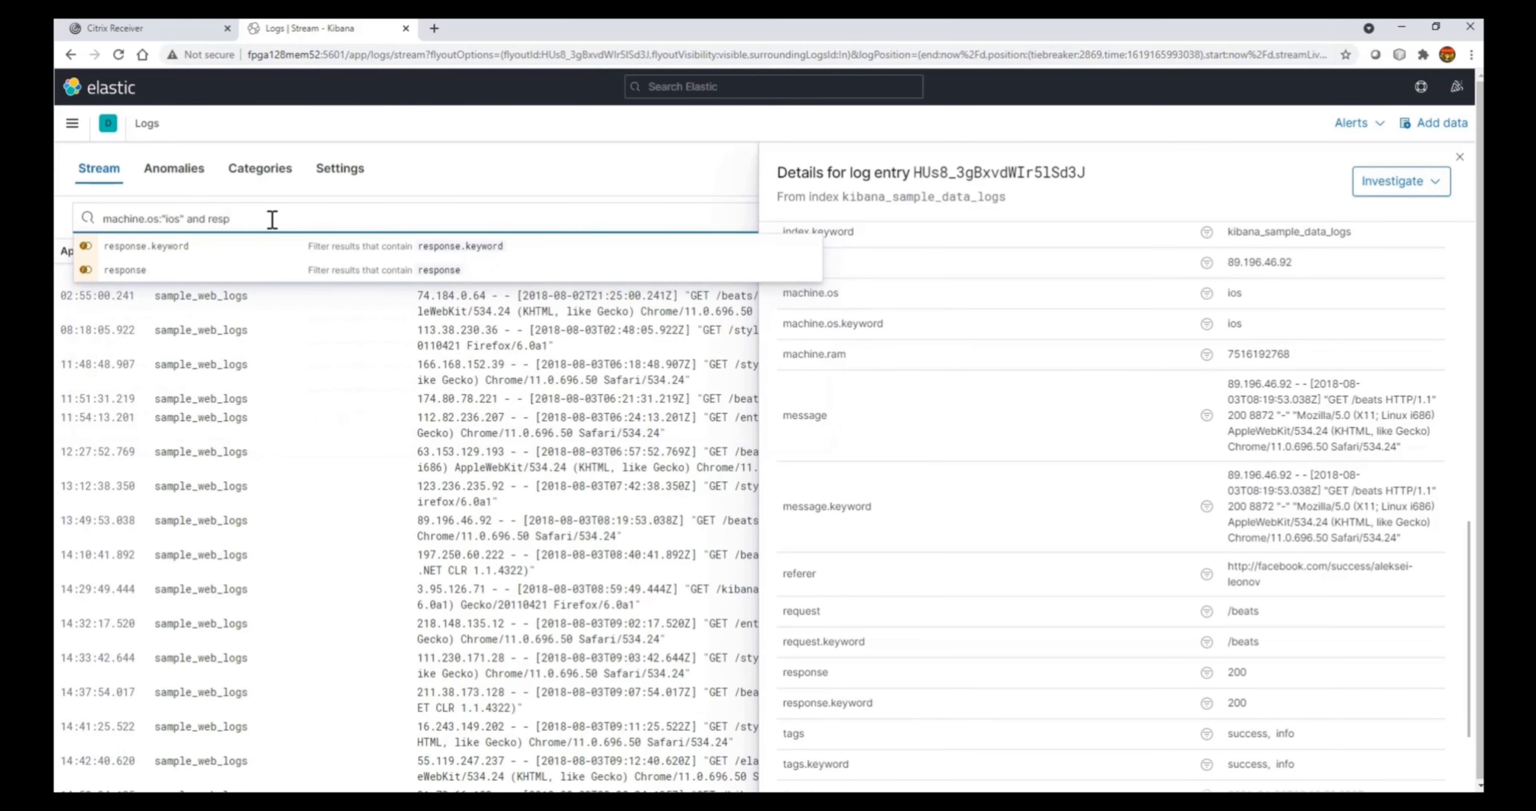
{"action": "type", "text": "onse"}
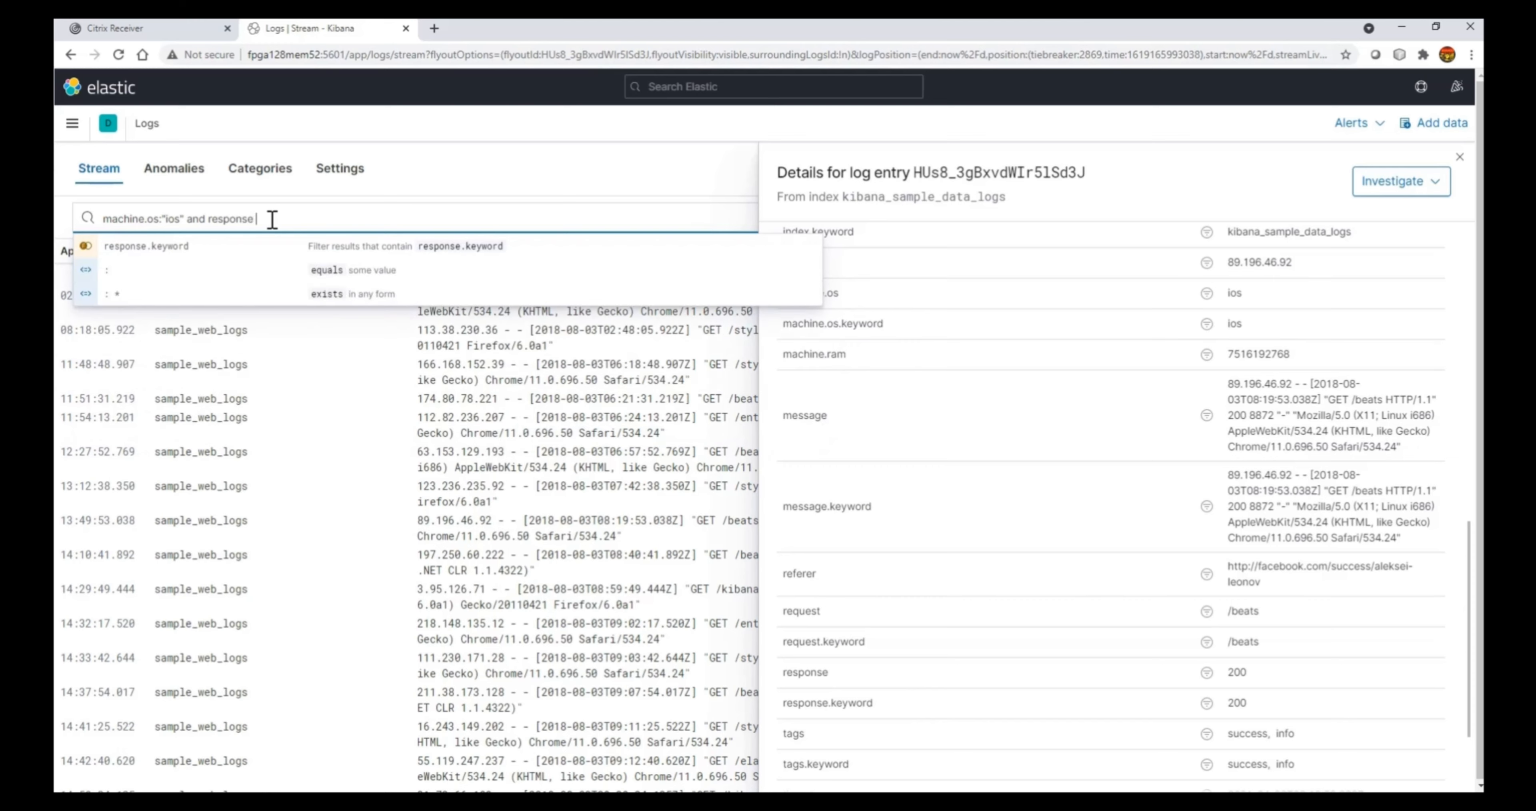
{"action": "type", "text": " :"}
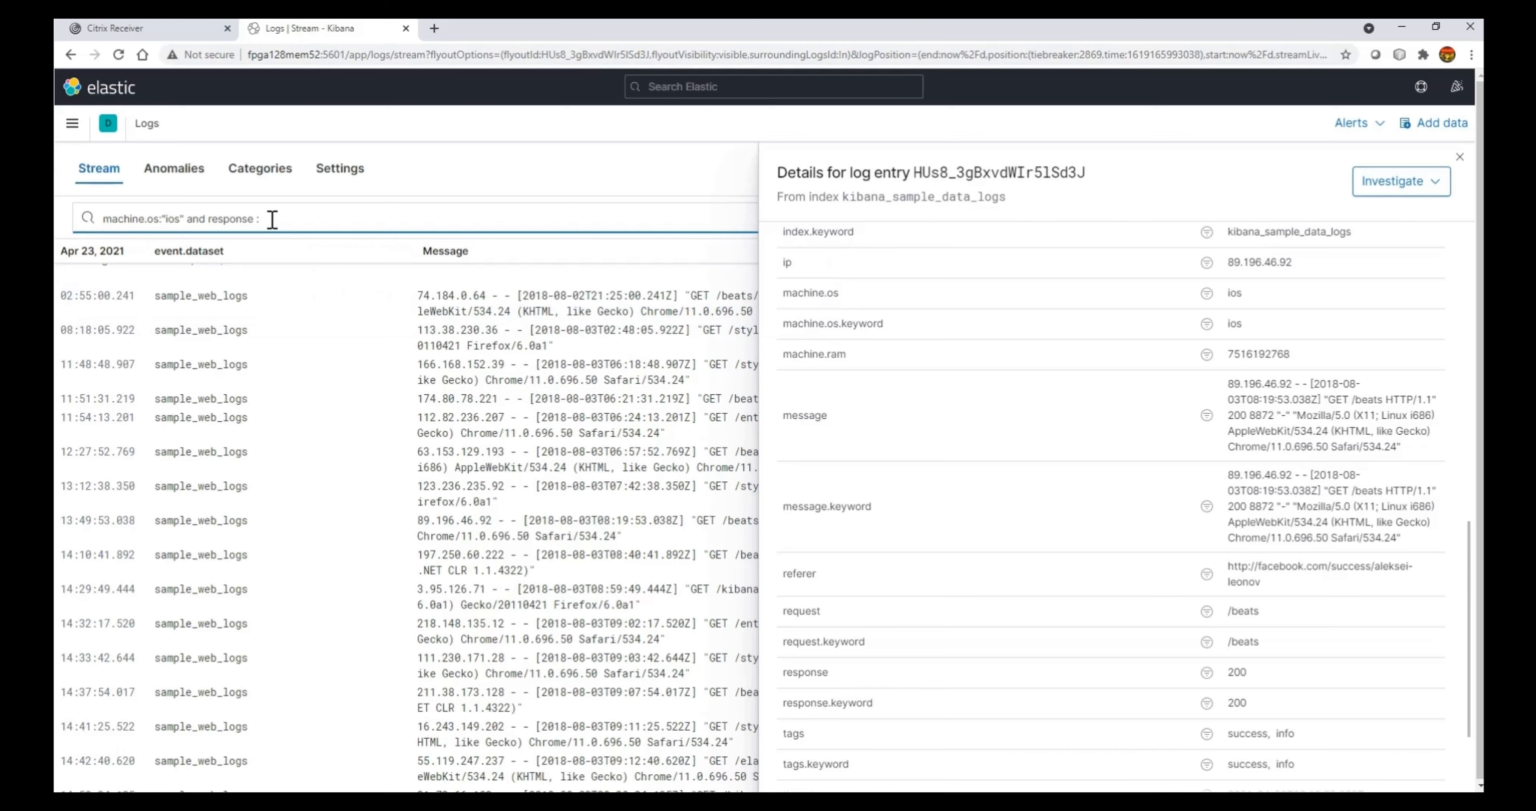
{"action": "type", "text": " 400"}
{"action": "left_click", "coordinate": [1459, 158]}
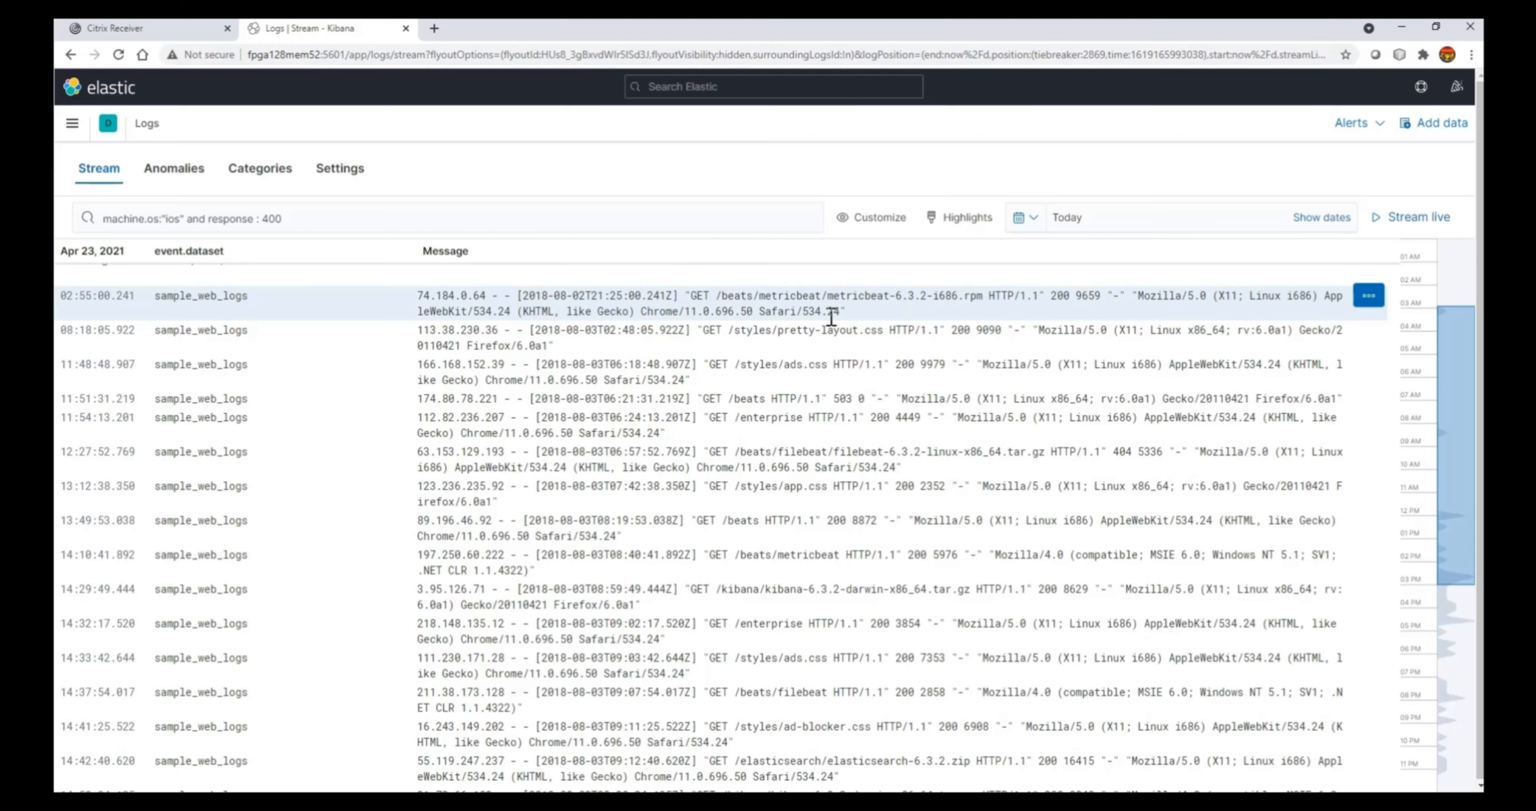
{"action": "left_click", "coordinate": [354, 219]}
View the details of the 02:55:00.241 log entry and check its response field
{"action": "left_click", "coordinate": [1370, 298]}
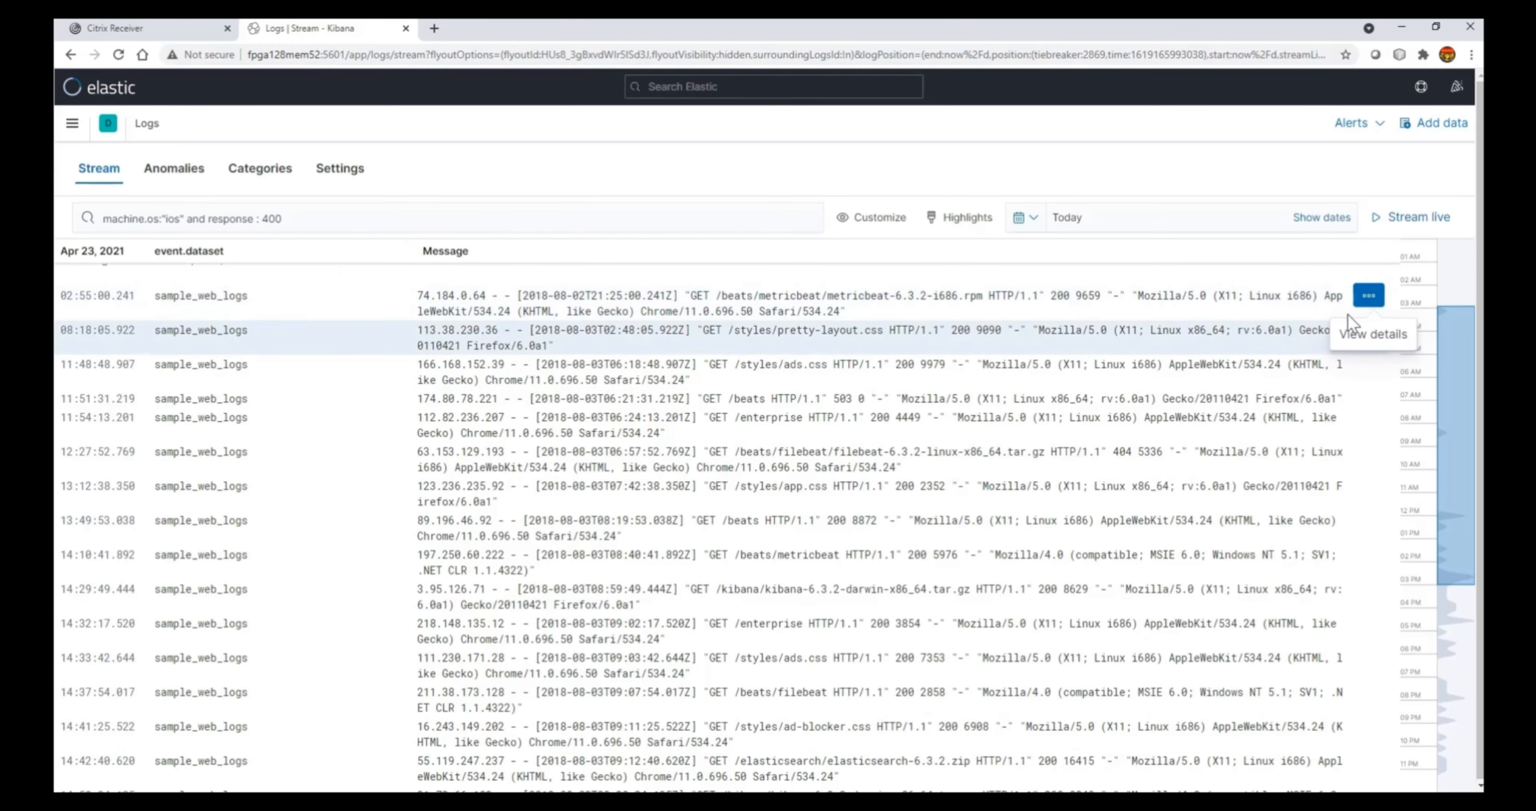
{"action": "left_click", "coordinate": [1360, 304]}
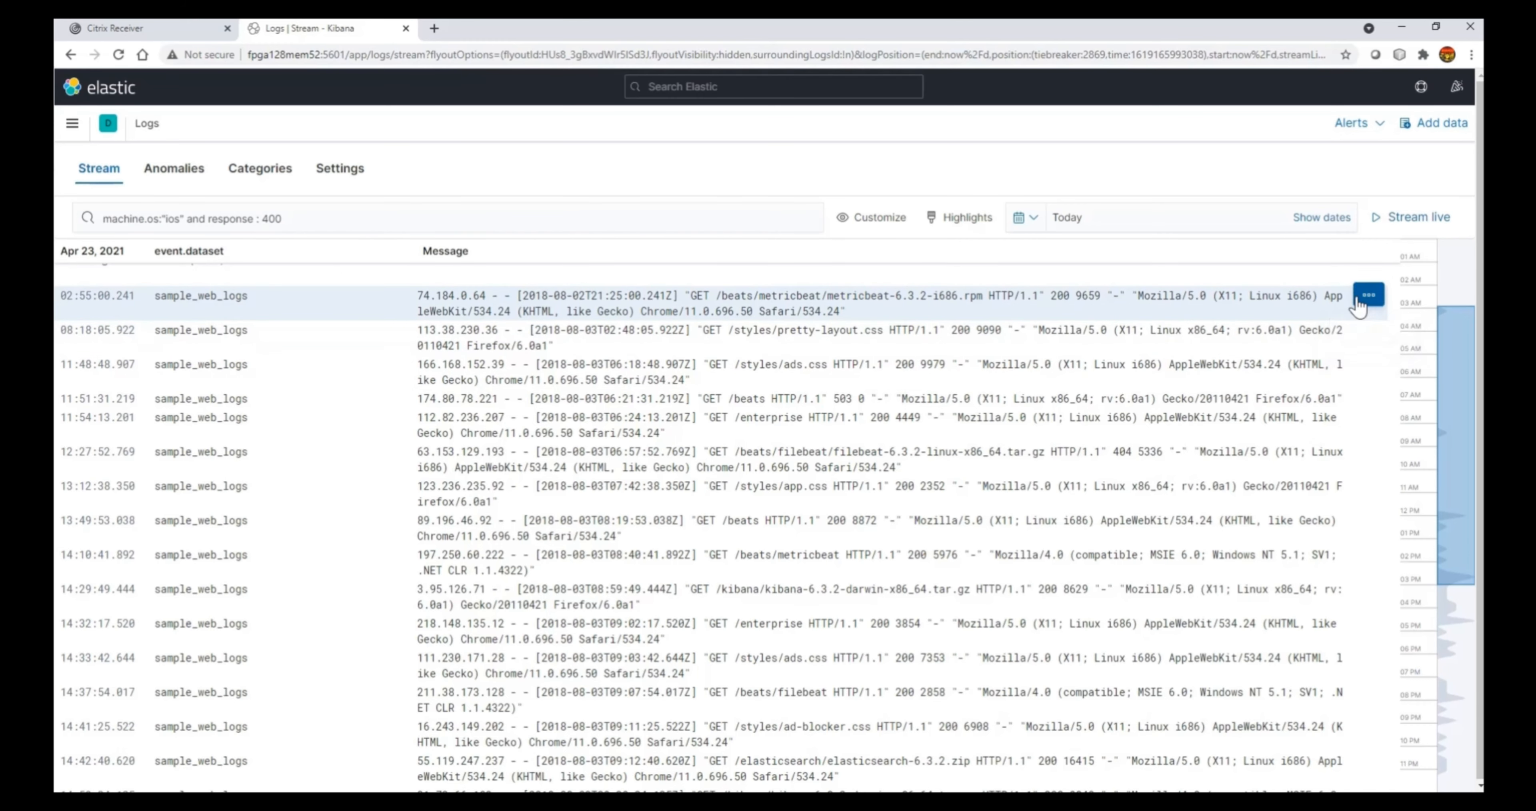
{"action": "left_click", "coordinate": [1361, 304]}
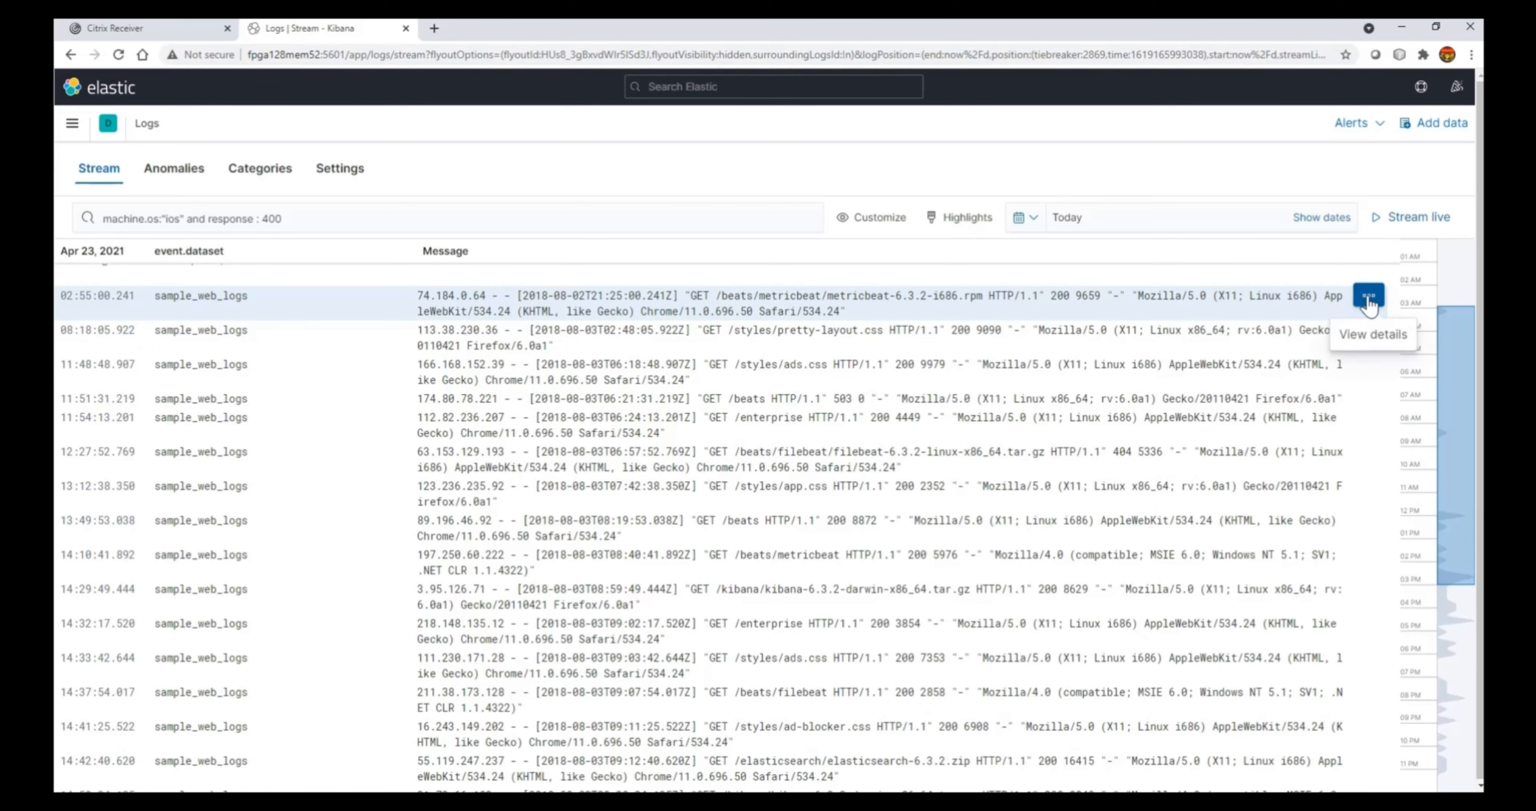
{"action": "left_click", "coordinate": [1364, 345]}
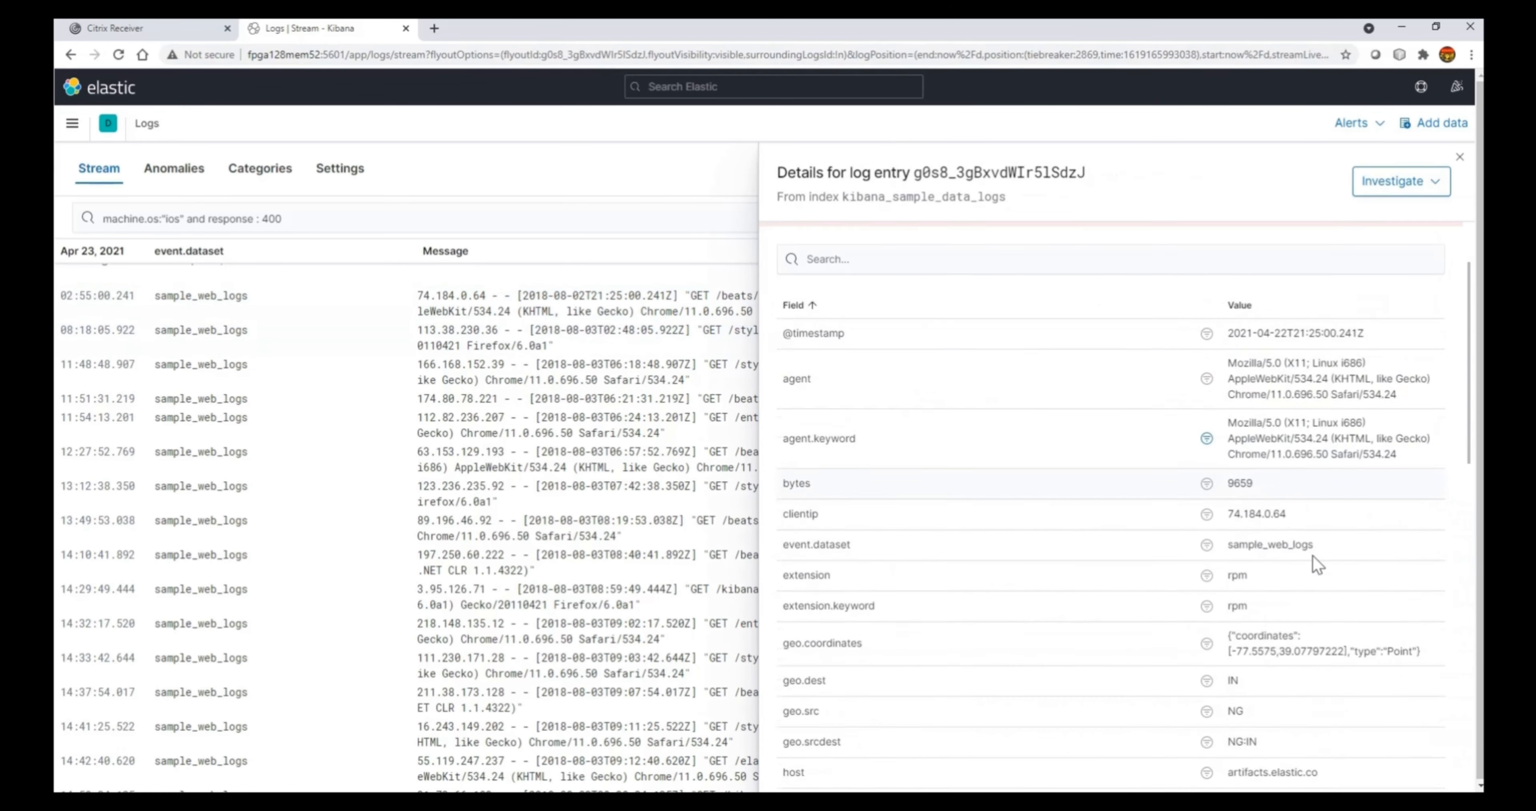
{"action": "scroll", "coordinate": [1317, 570], "scroll_direction": "down", "scroll_amount": 3}
{"action": "scroll", "coordinate": [1315, 571], "scroll_direction": "down", "scroll_amount": 10}
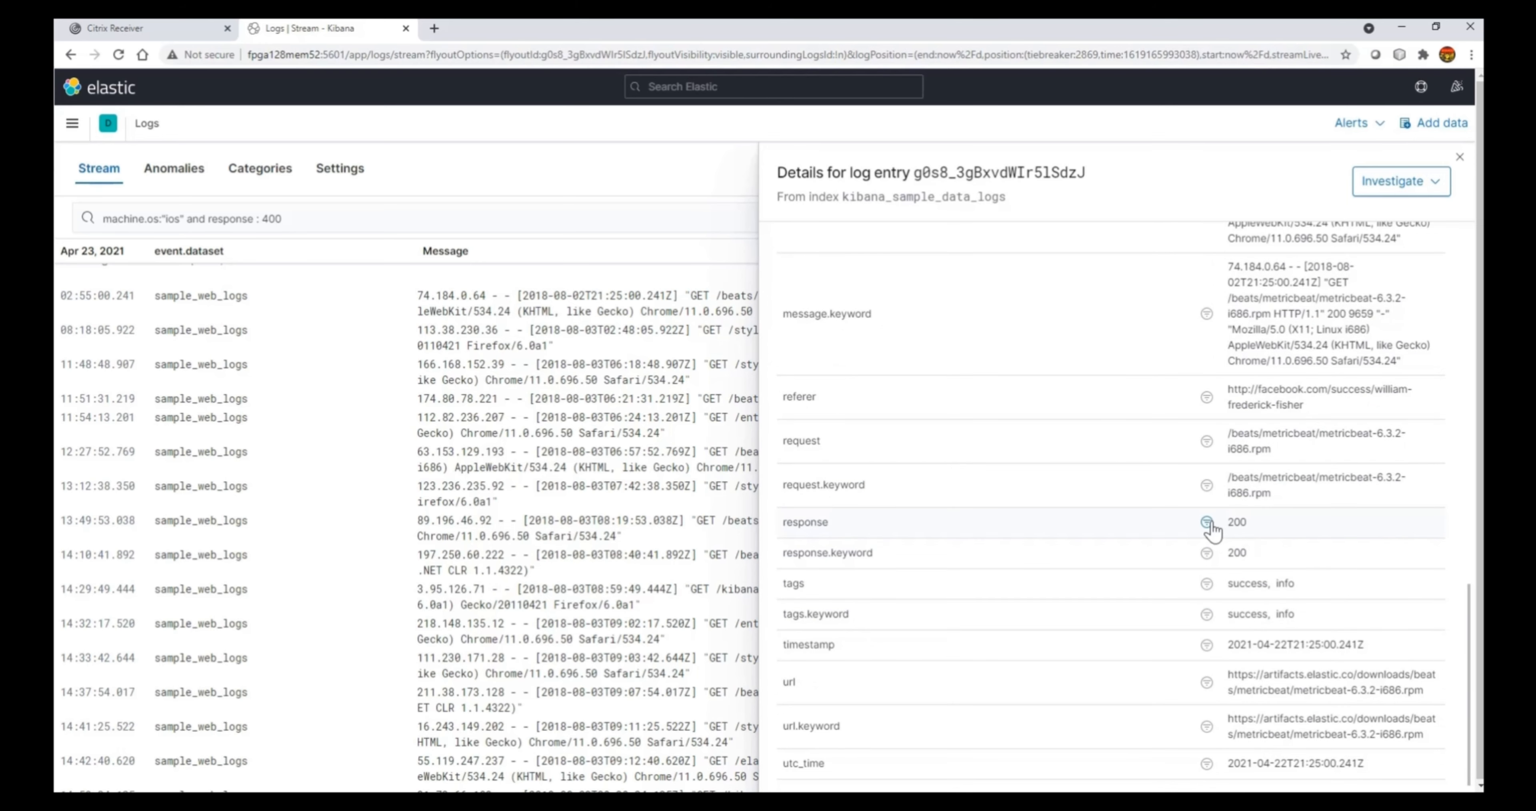
Enclose the response value 400 in double quotes and apply the stream query
{"action": "left_click", "coordinate": [432, 218]}
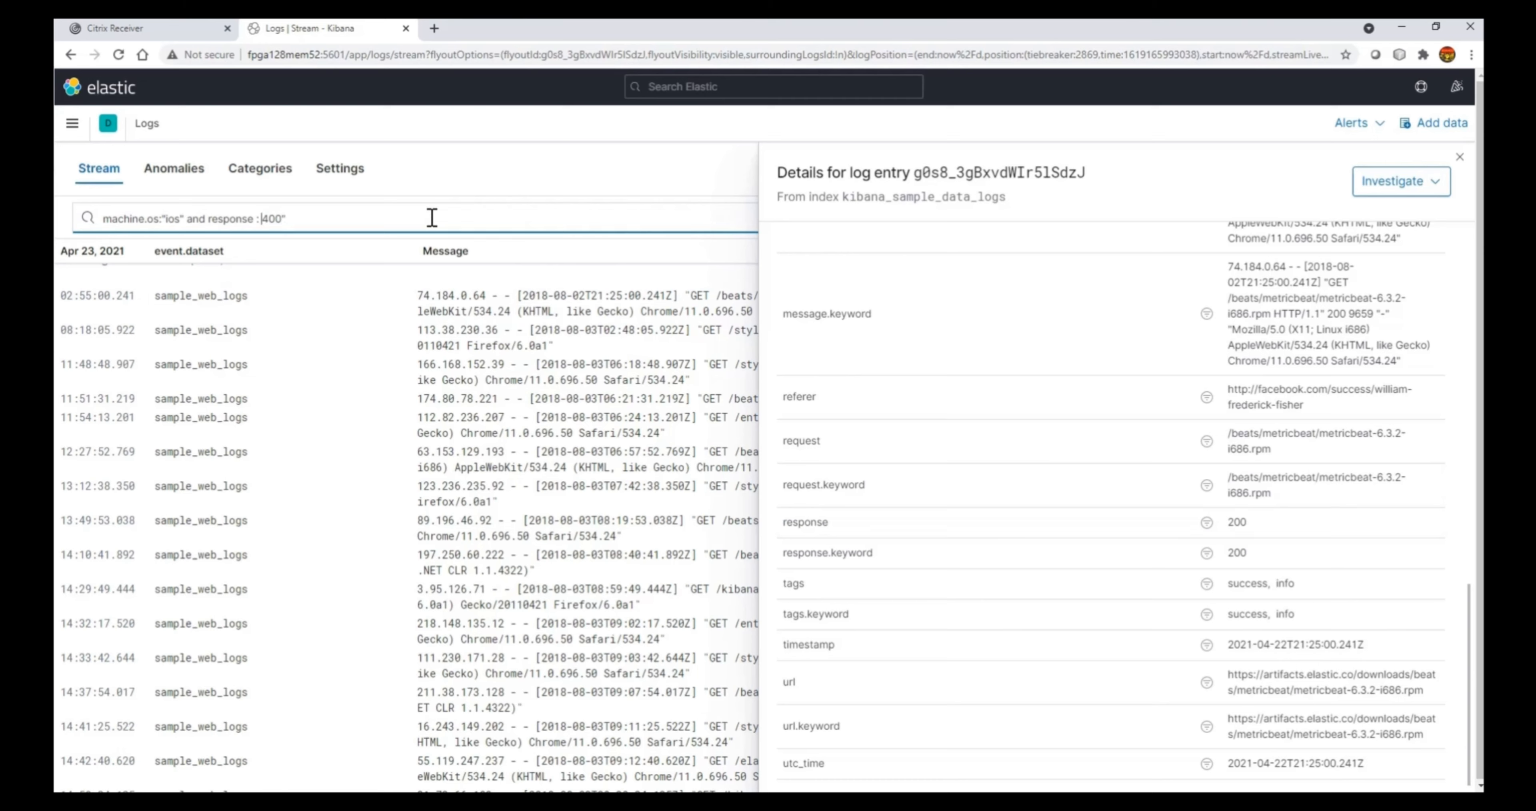
{"action": "type", "text": "\""}
{"action": "key", "text": "Return"}
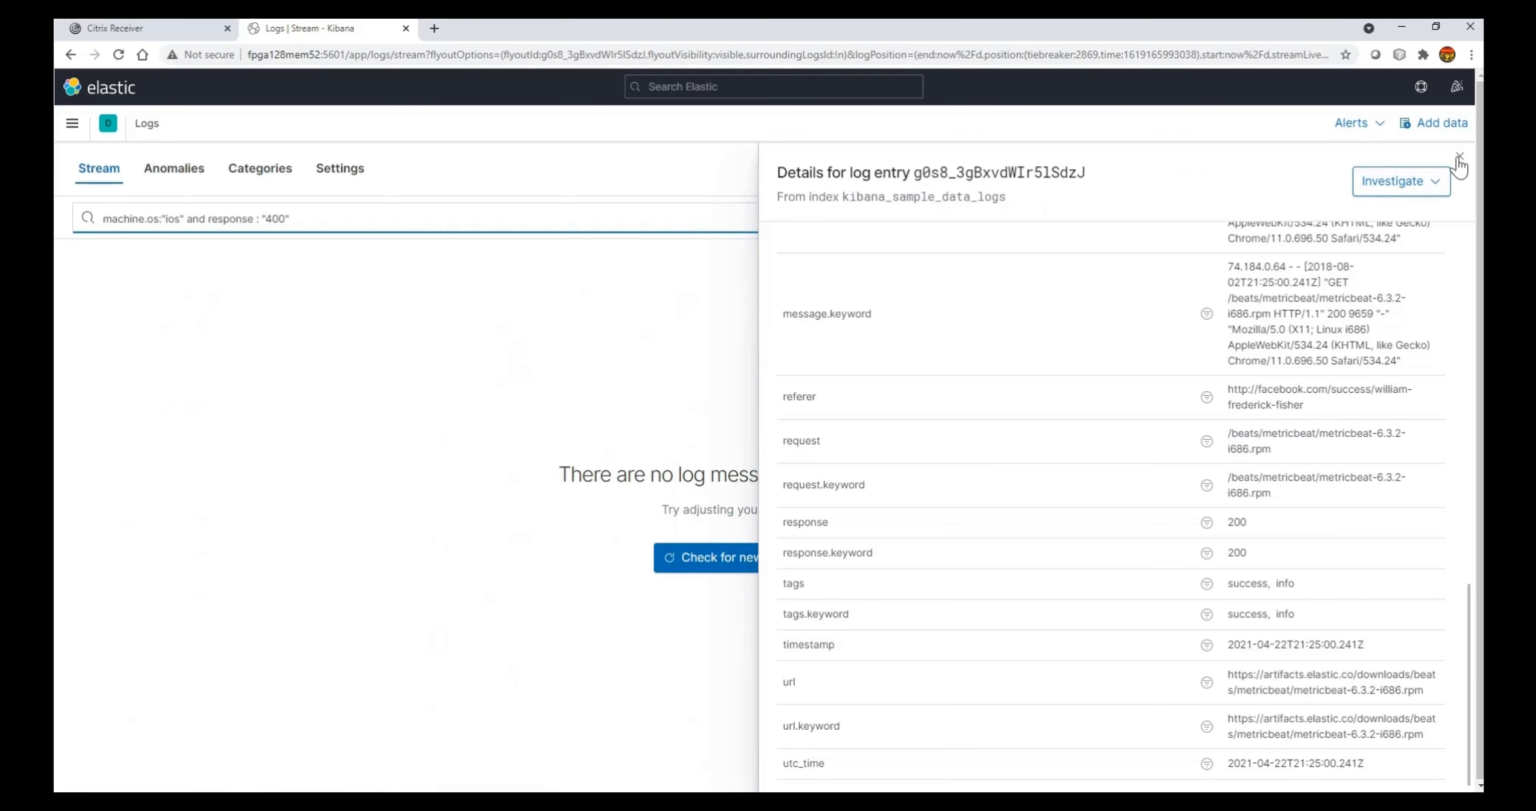
Change the query's response value to "200", apply it and close the log entry details
{"action": "left_click", "coordinate": [283, 218]}
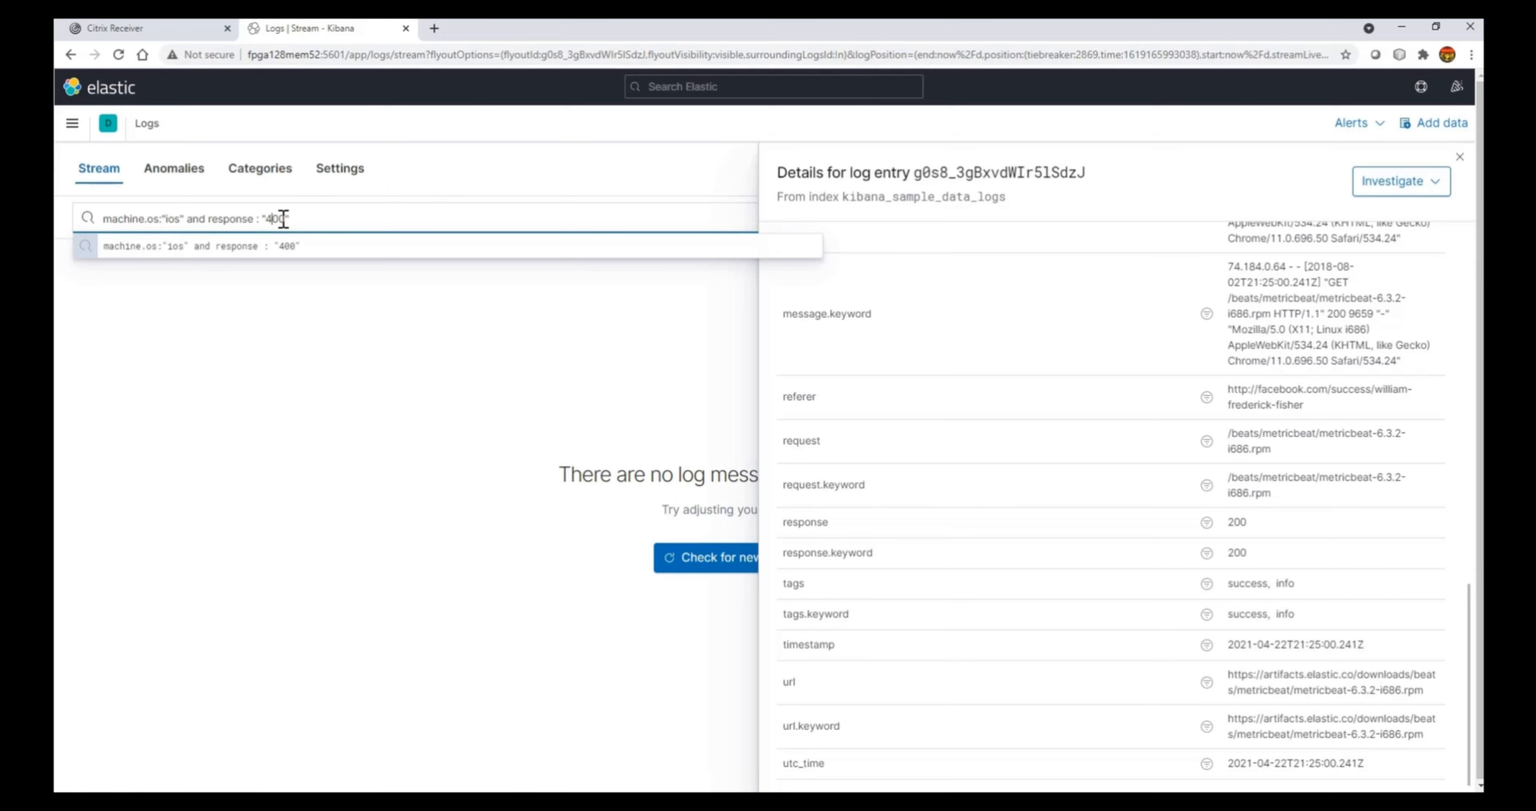
{"action": "key", "text": "BackSpace"}
{"action": "type", "text": "2"}
{"action": "key", "text": "Return"}
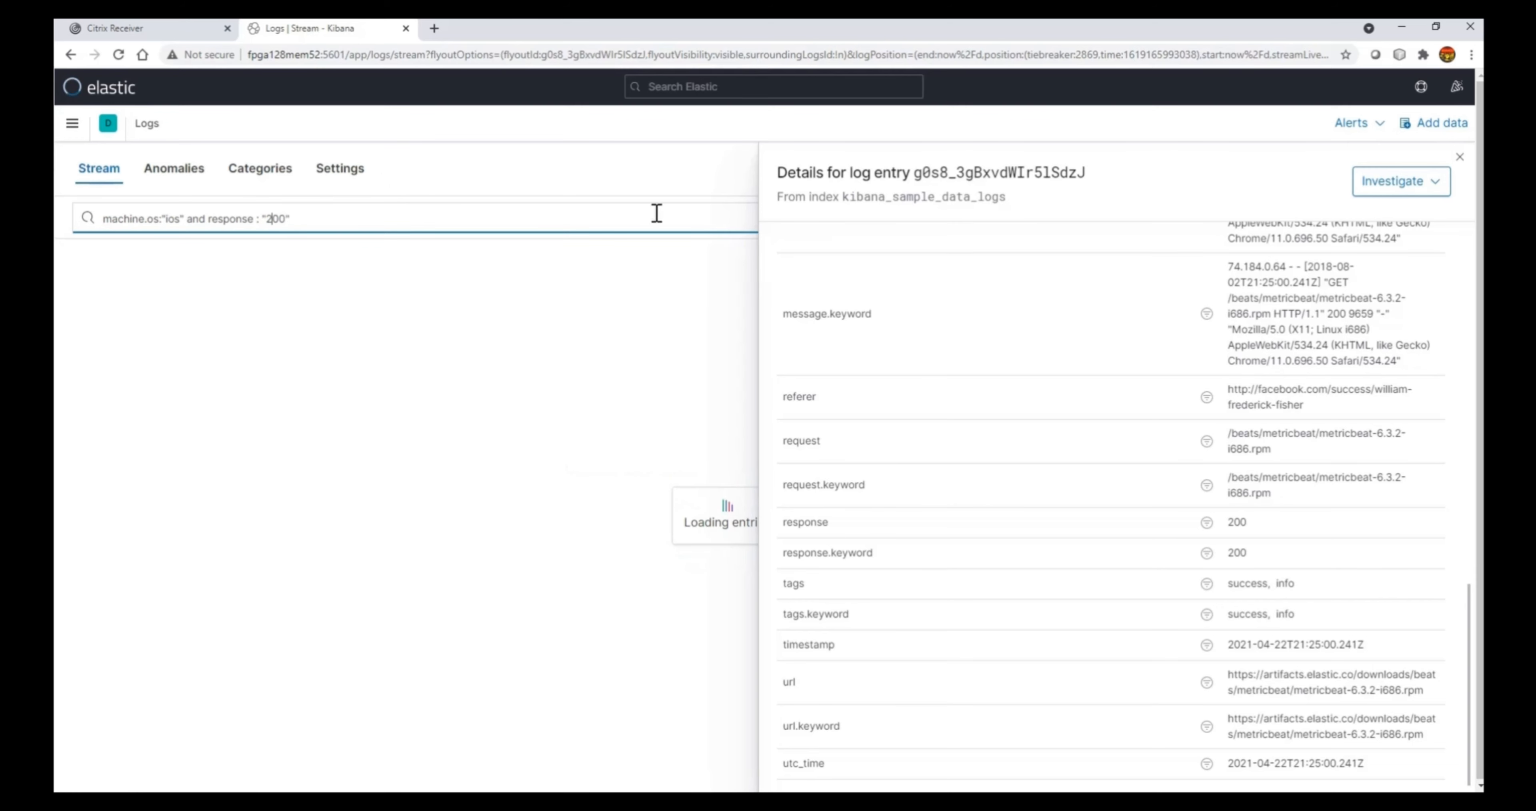
{"action": "left_click", "coordinate": [1459, 160]}
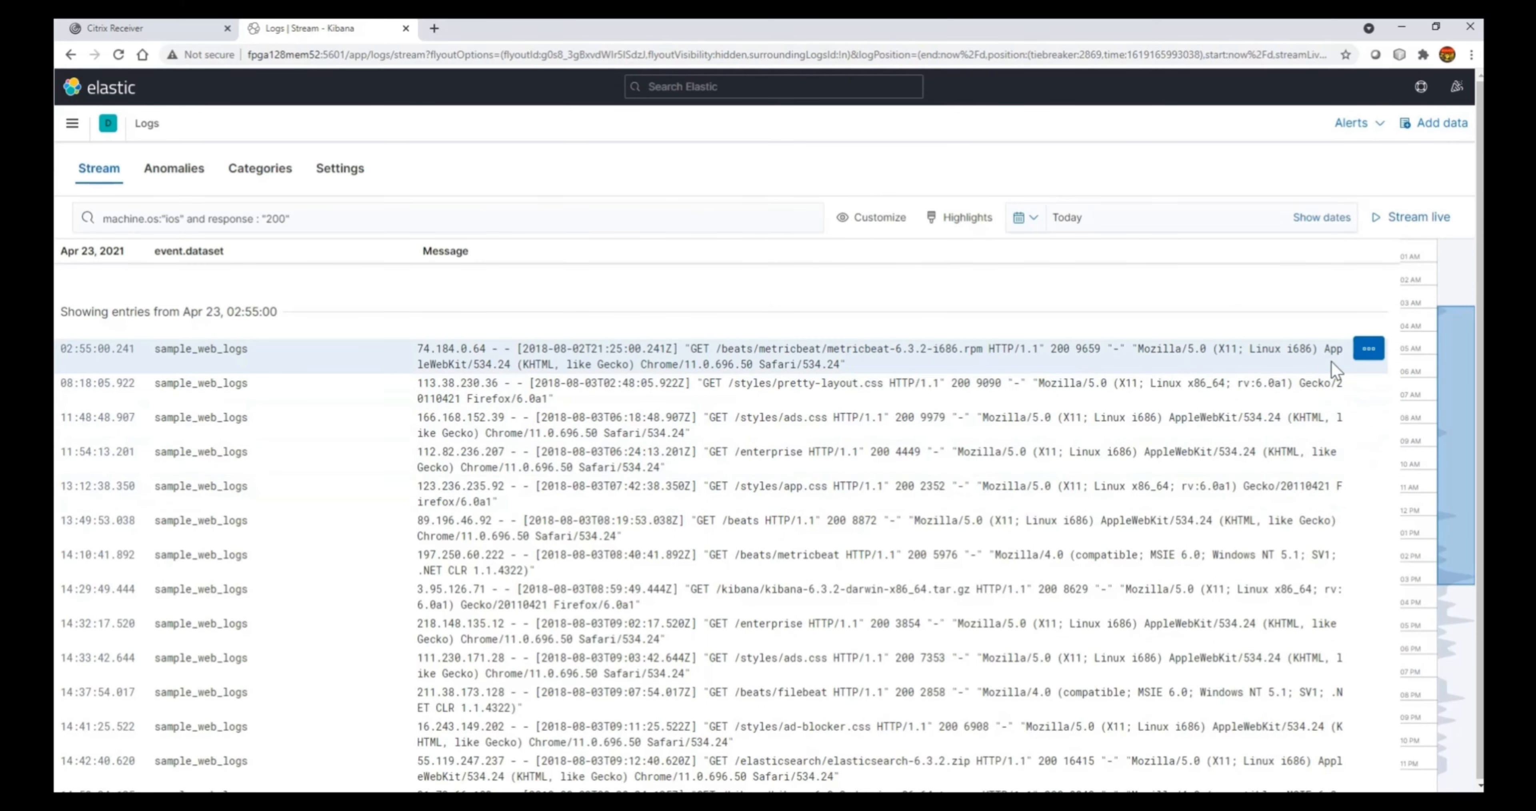
View the details of the 16:52:11.434 log entry and read through its fields, including agent and timestamp
{"action": "scroll", "coordinate": [1312, 453], "scroll_direction": "down", "scroll_amount": 8}
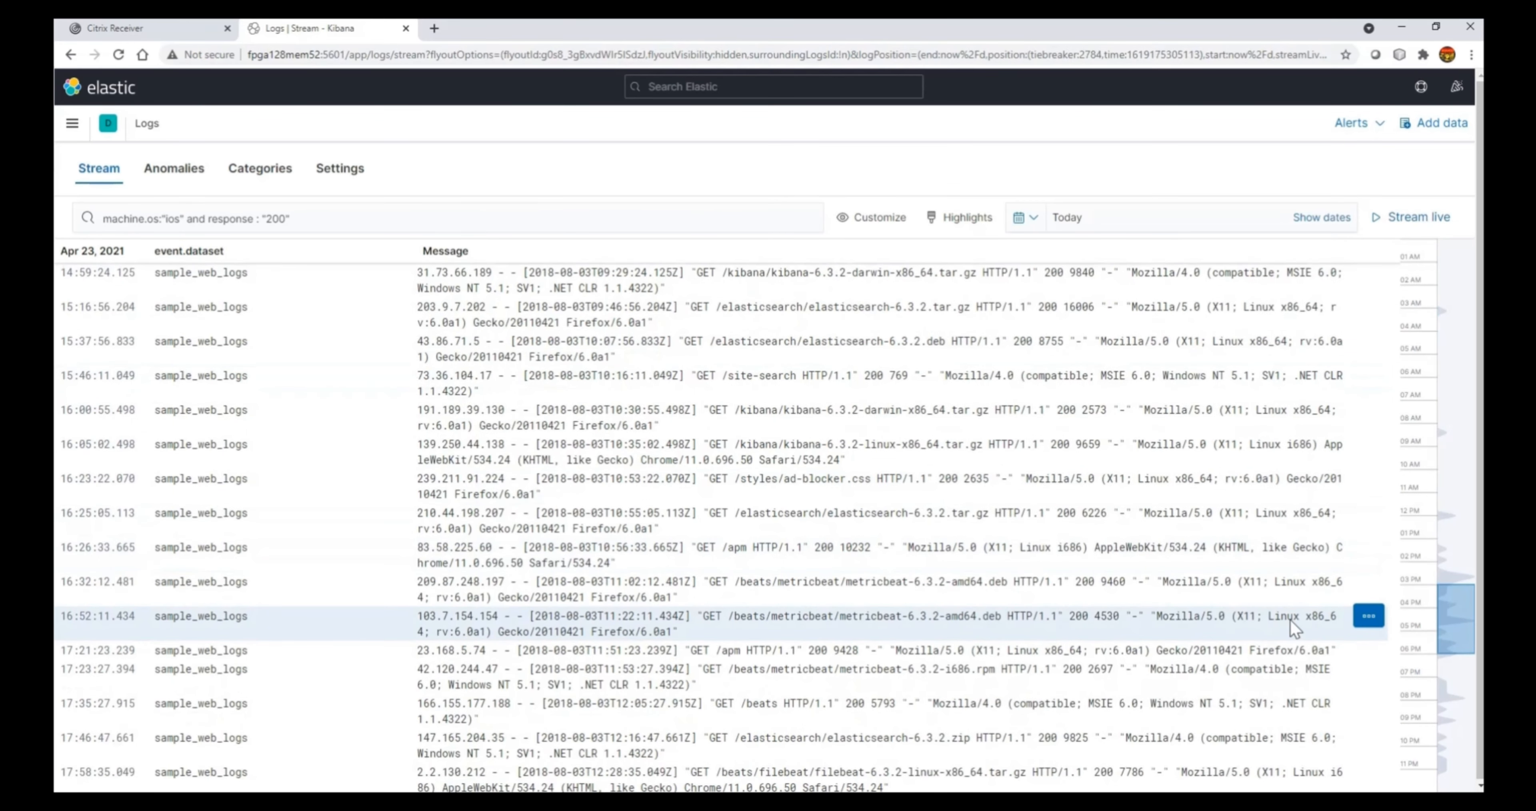
{"action": "left_click_drag", "start_coordinate": [1268, 618], "coordinate": [1287, 617]}
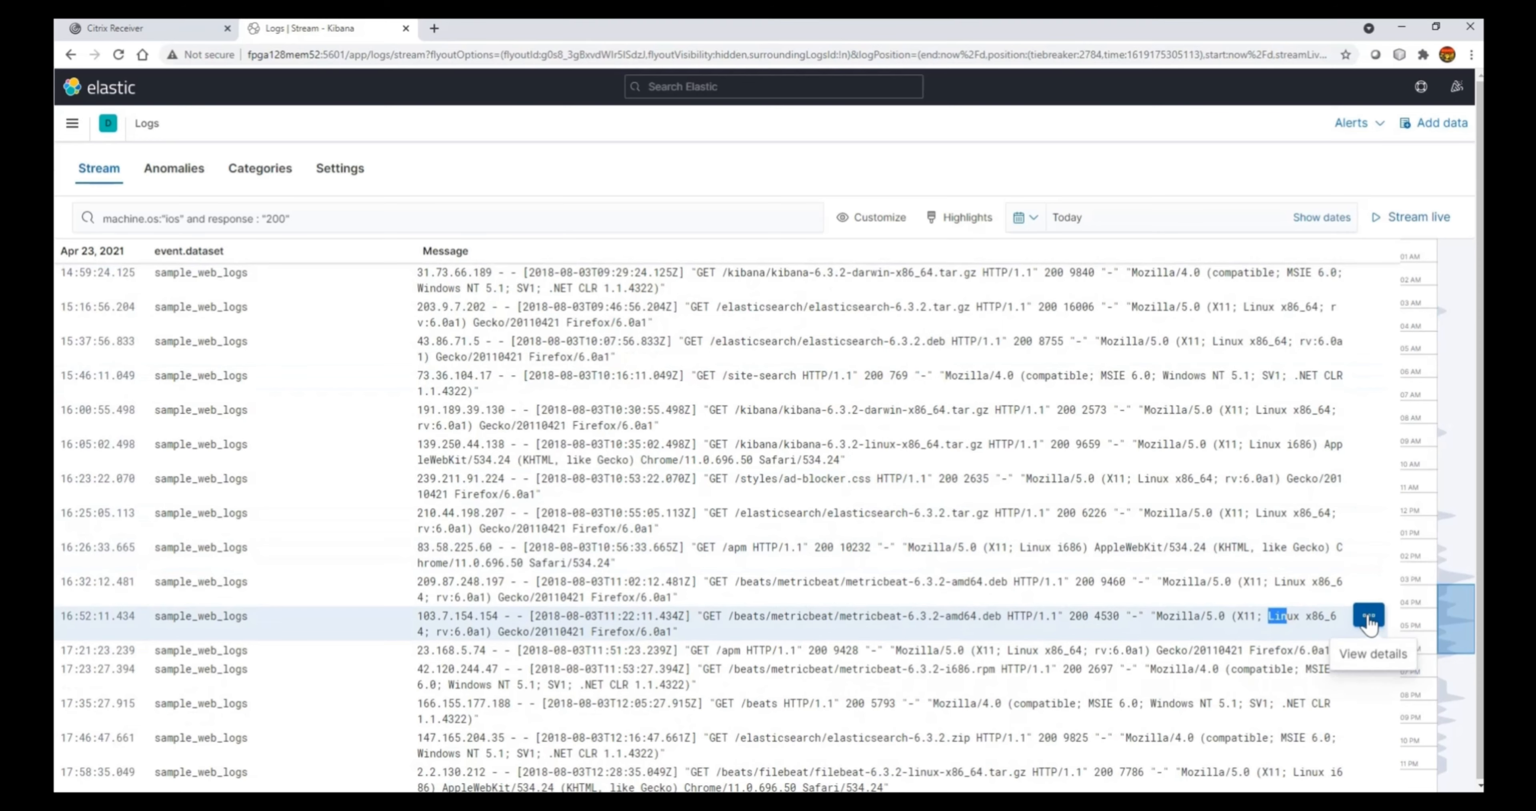
{"action": "left_click", "coordinate": [1369, 620]}
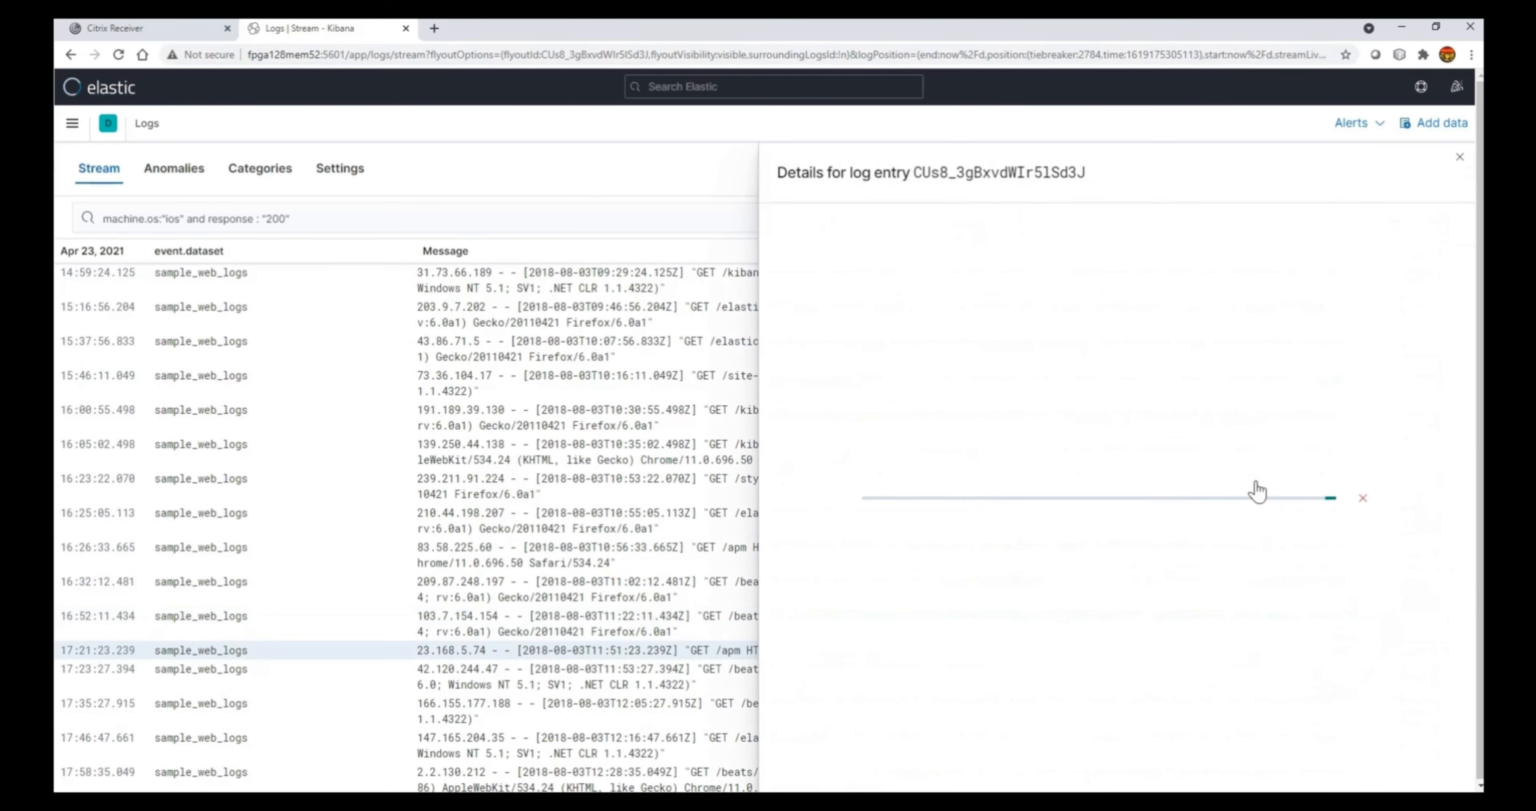
{"action": "scroll", "coordinate": [1103, 632], "scroll_direction": "down", "scroll_amount": 3}
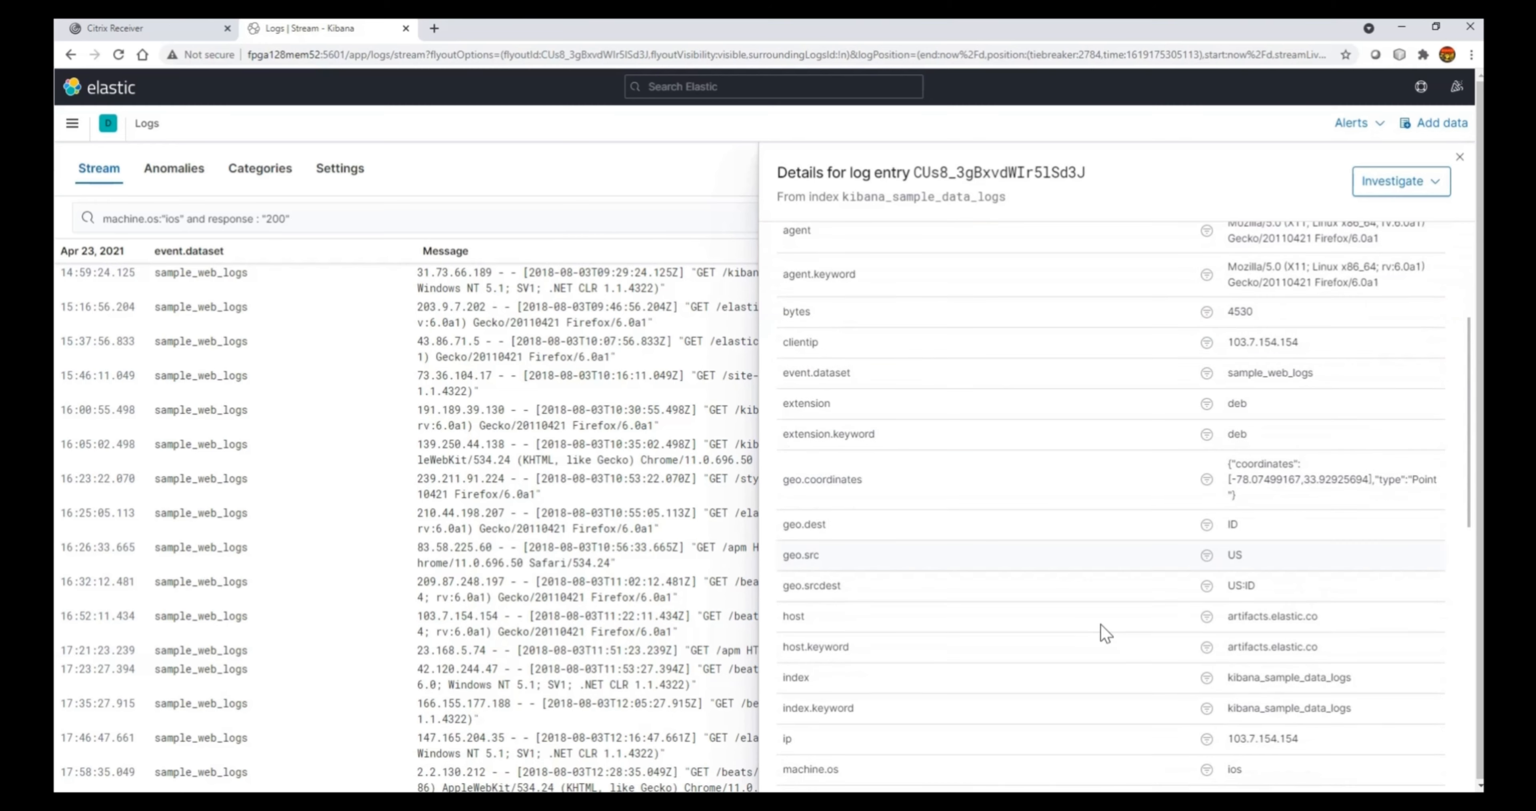
{"action": "scroll", "coordinate": [1094, 619], "scroll_direction": "down", "scroll_amount": 6}
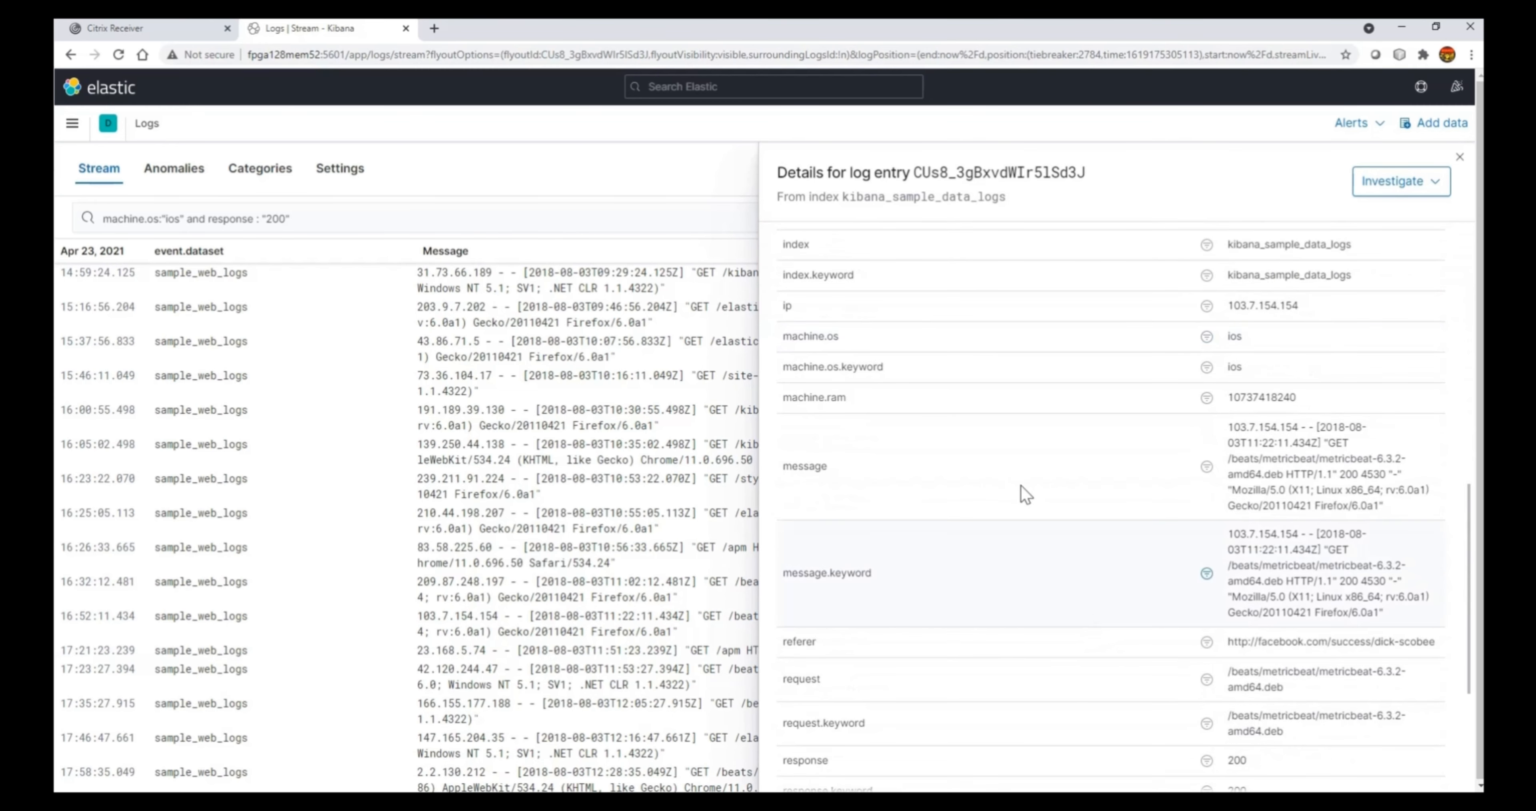
{"action": "scroll", "coordinate": [1289, 652], "scroll_direction": "down", "scroll_amount": 4}
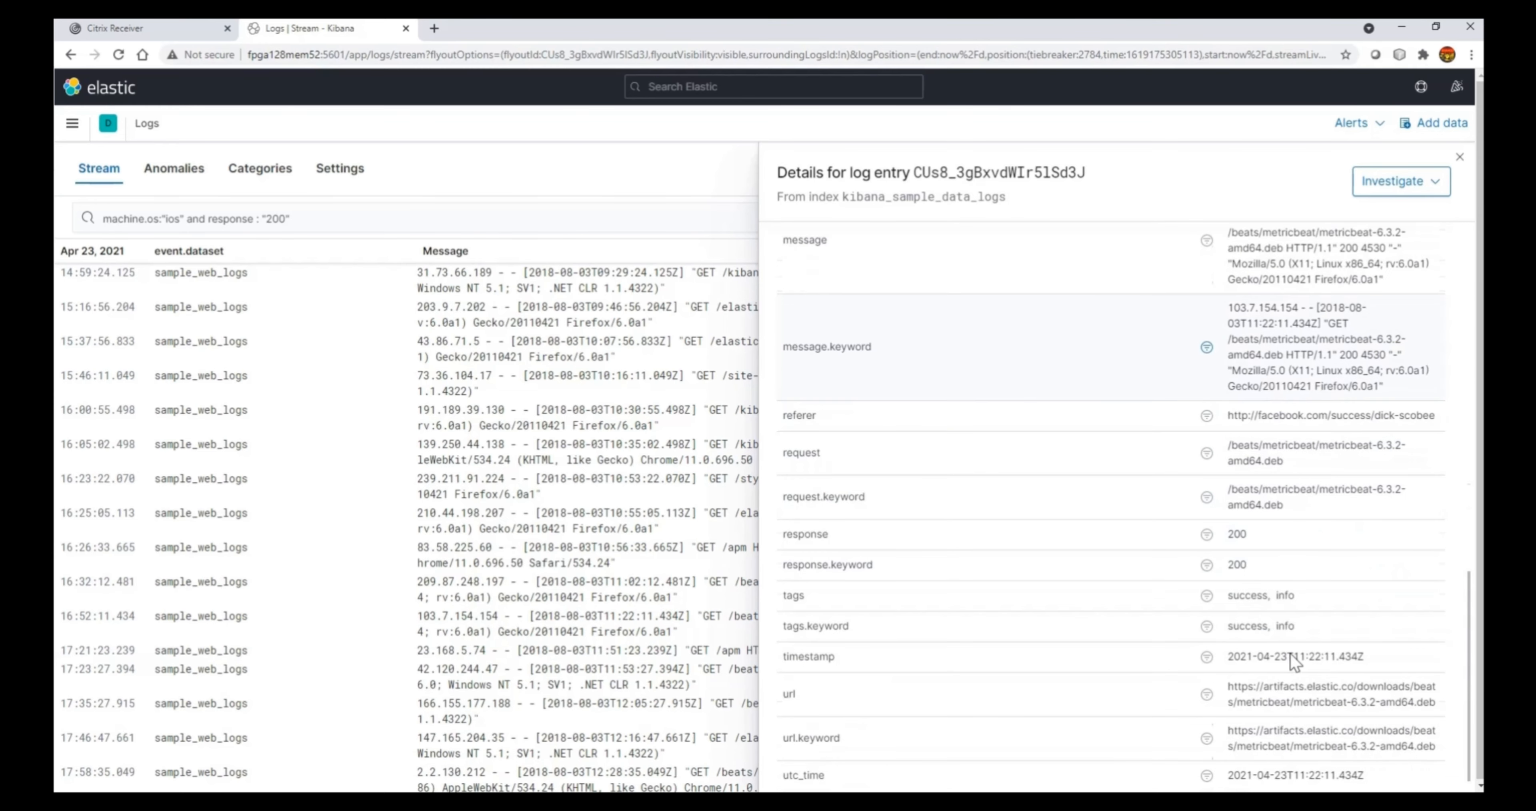
{"action": "scroll", "coordinate": [1290, 651], "scroll_direction": "down", "scroll_amount": 1}
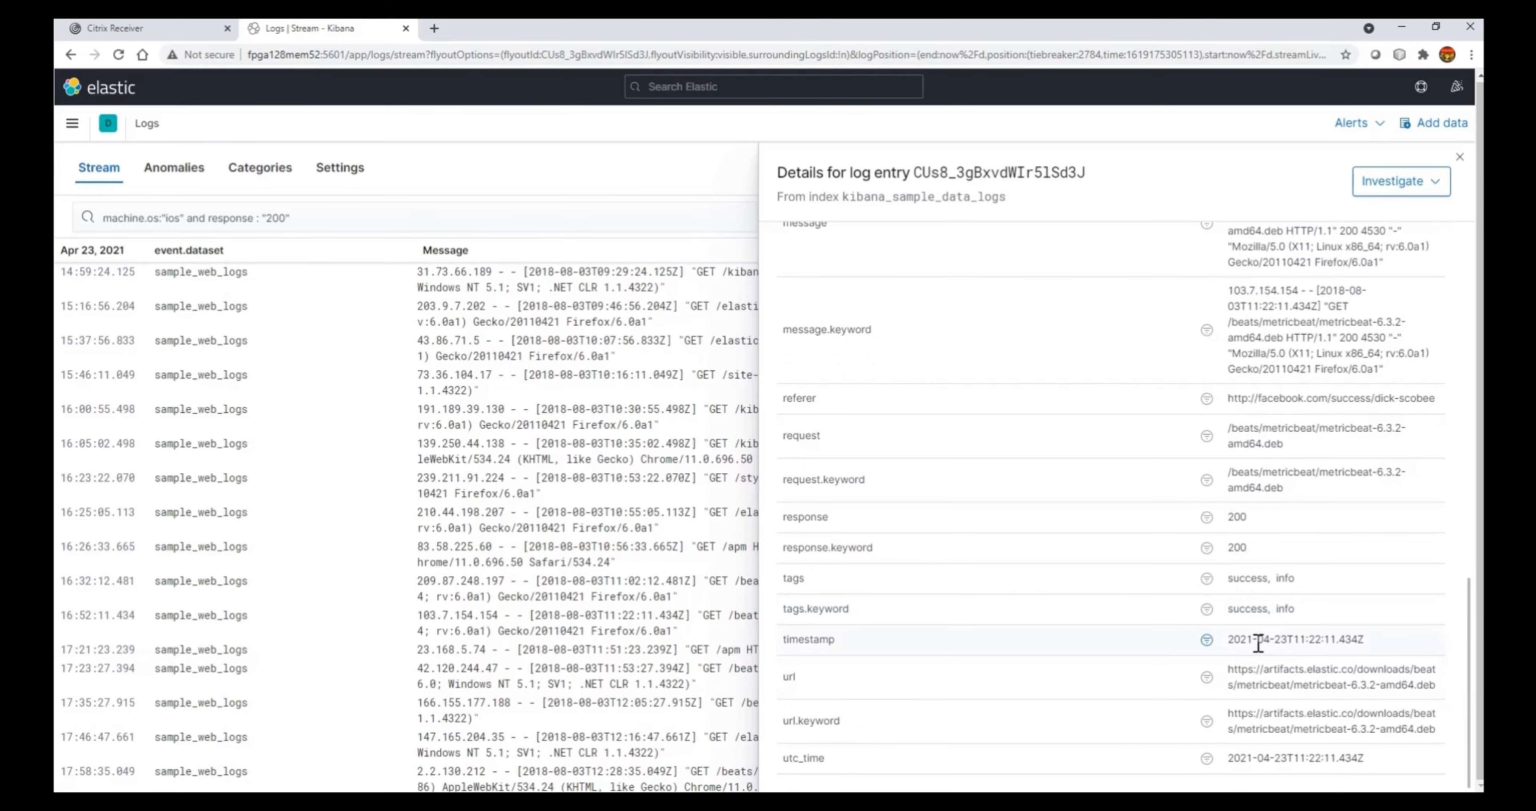
{"action": "scroll", "coordinate": [1261, 635], "scroll_direction": "up", "scroll_amount": 4}
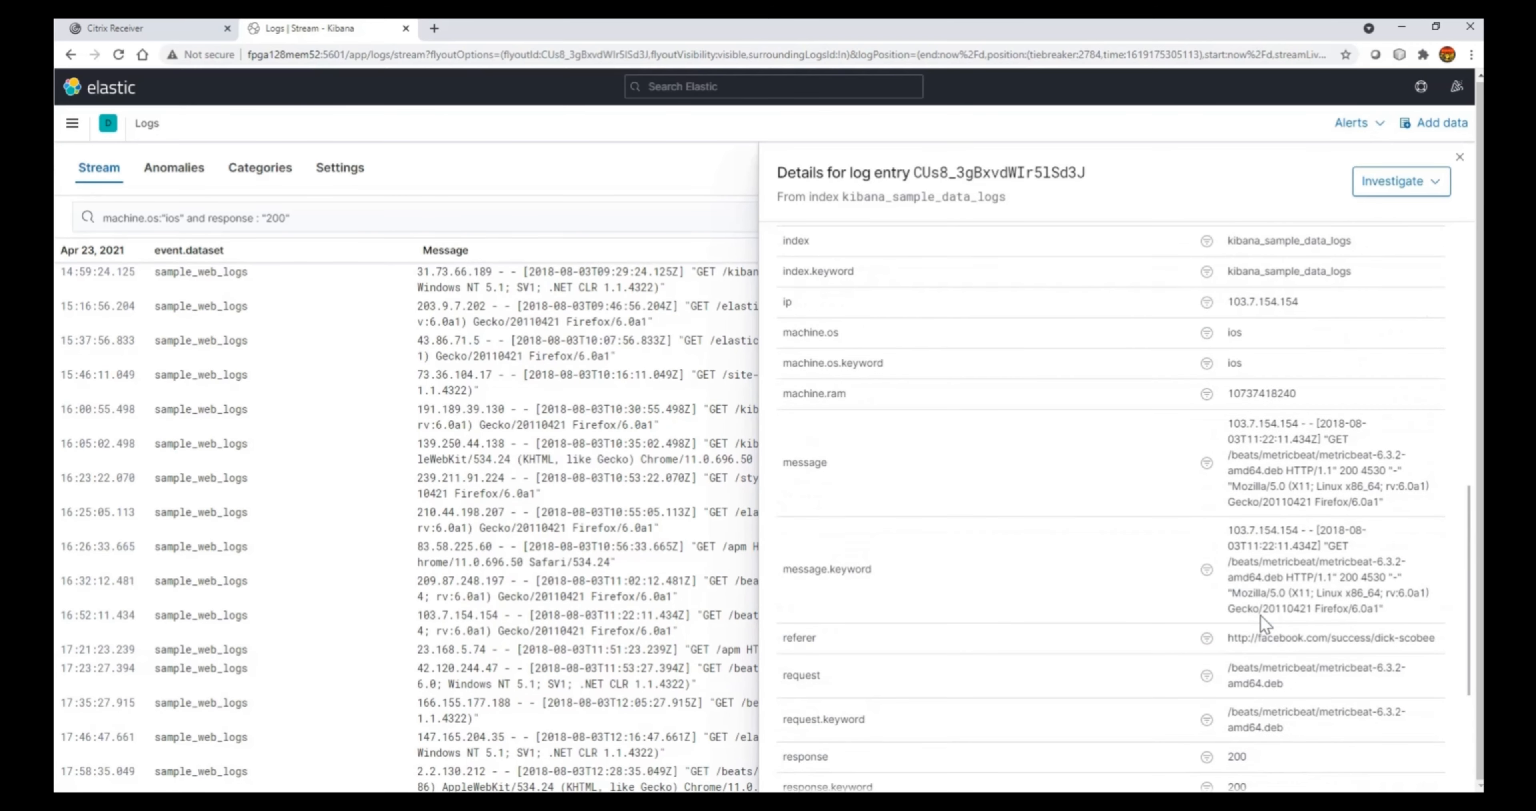
{"action": "scroll", "coordinate": [1259, 537], "scroll_direction": "up", "scroll_amount": 6}
{"action": "scroll", "coordinate": [1263, 491], "scroll_direction": "up", "scroll_amount": 1}
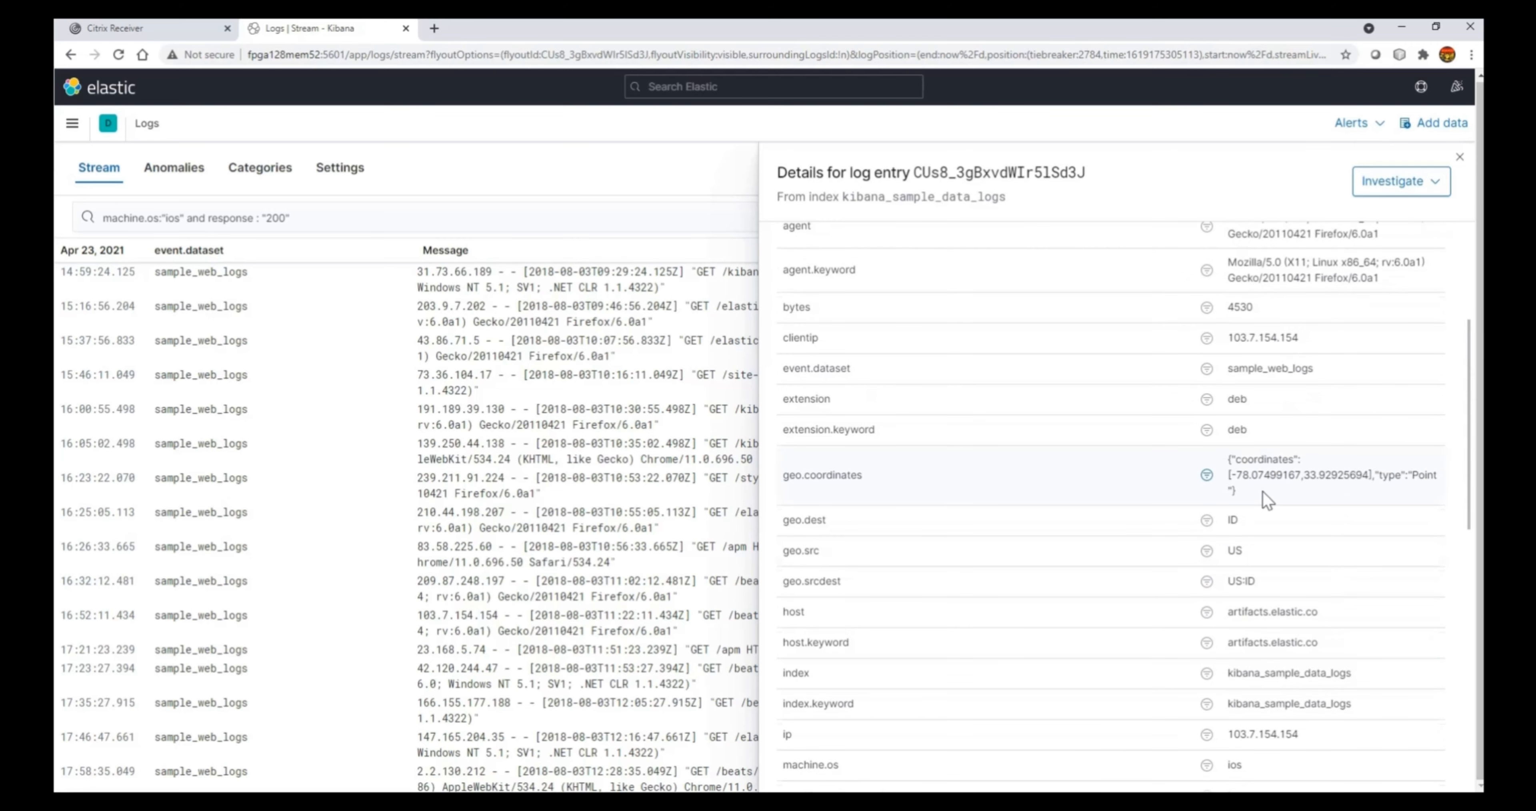
{"action": "scroll", "coordinate": [1263, 490], "scroll_direction": "up", "scroll_amount": 2}
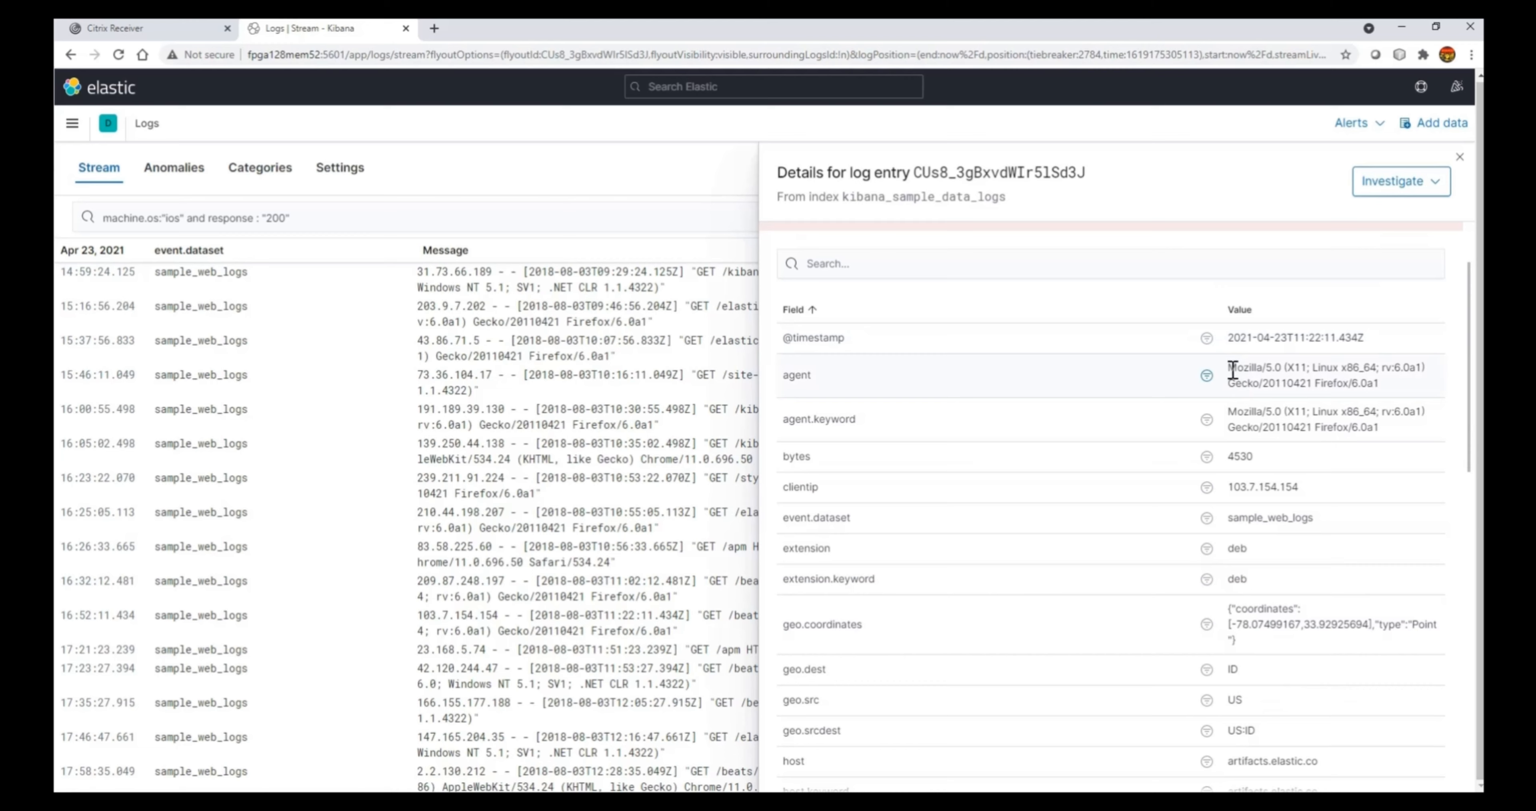
{"action": "left_click_drag", "start_coordinate": [1228, 368], "coordinate": [1282, 367]}
Extend the stream query with the condition and geo.dest: "IN", apply it and close the log entry details
{"action": "left_click", "coordinate": [404, 215]}
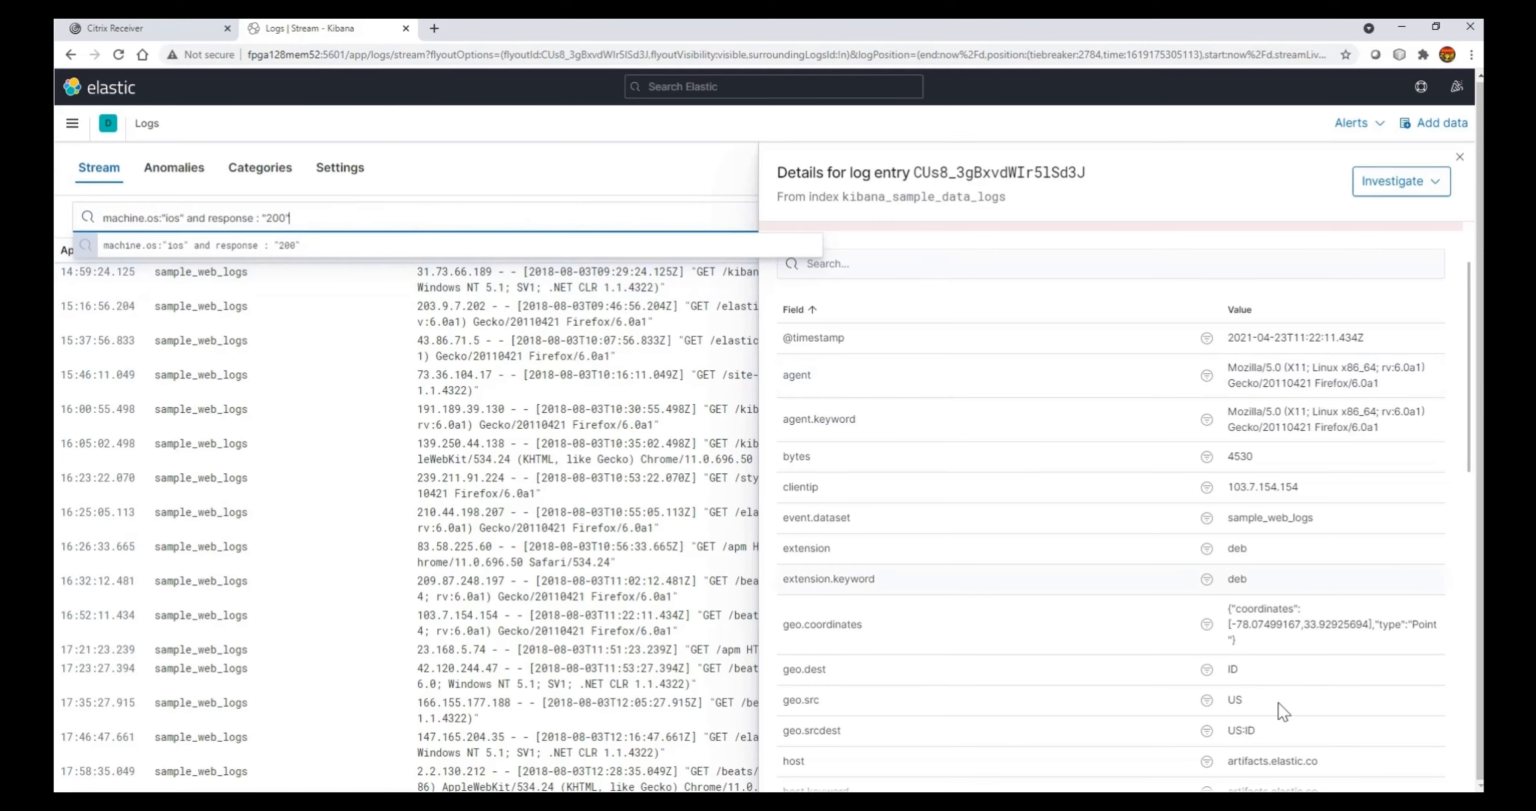
{"action": "left_click_drag", "start_coordinate": [828, 668], "coordinate": [782, 669]}
{"action": "key", "text": "ctrl+c"}
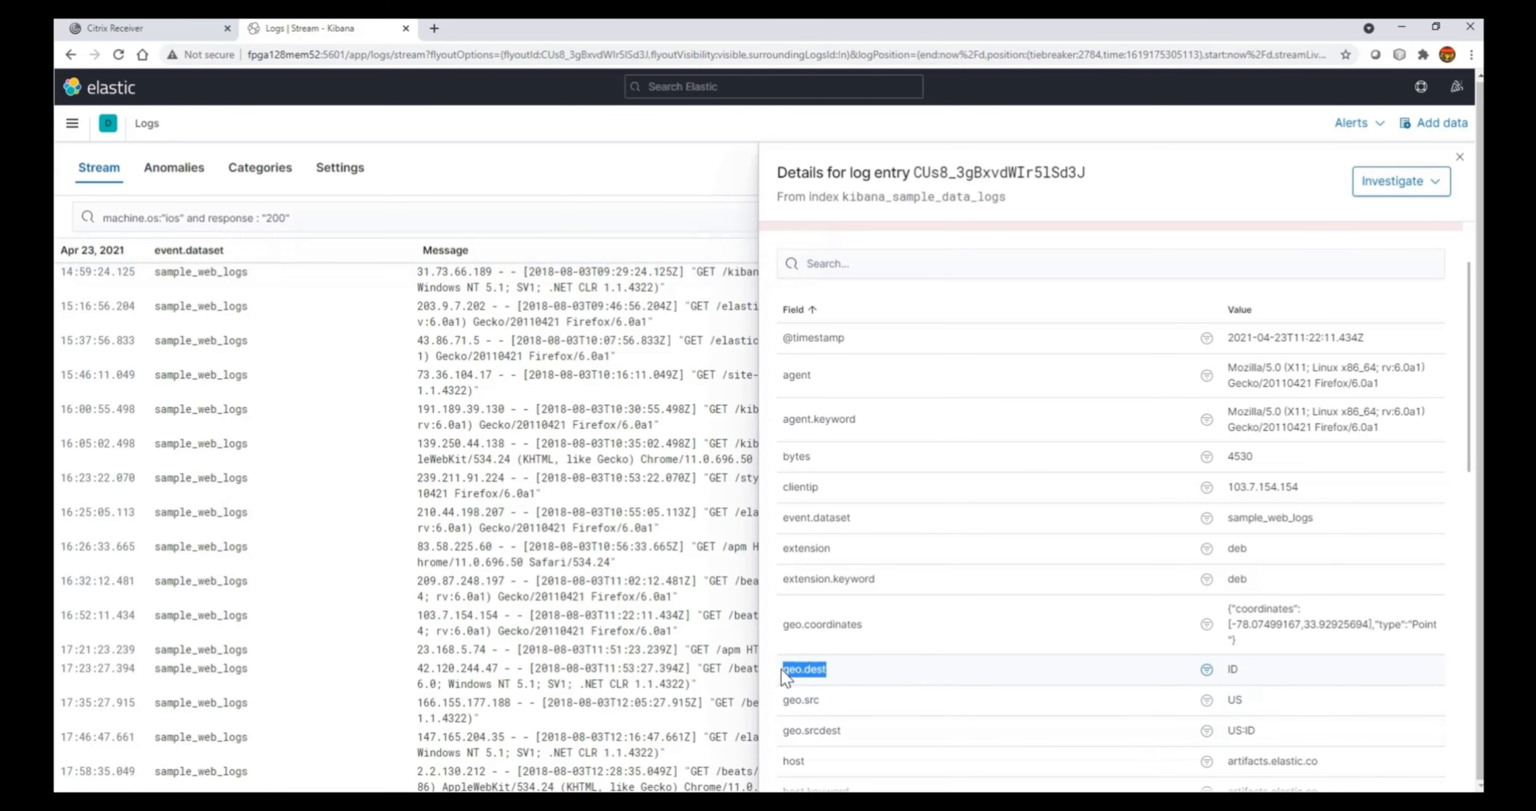
{"action": "left_click", "coordinate": [396, 224]}
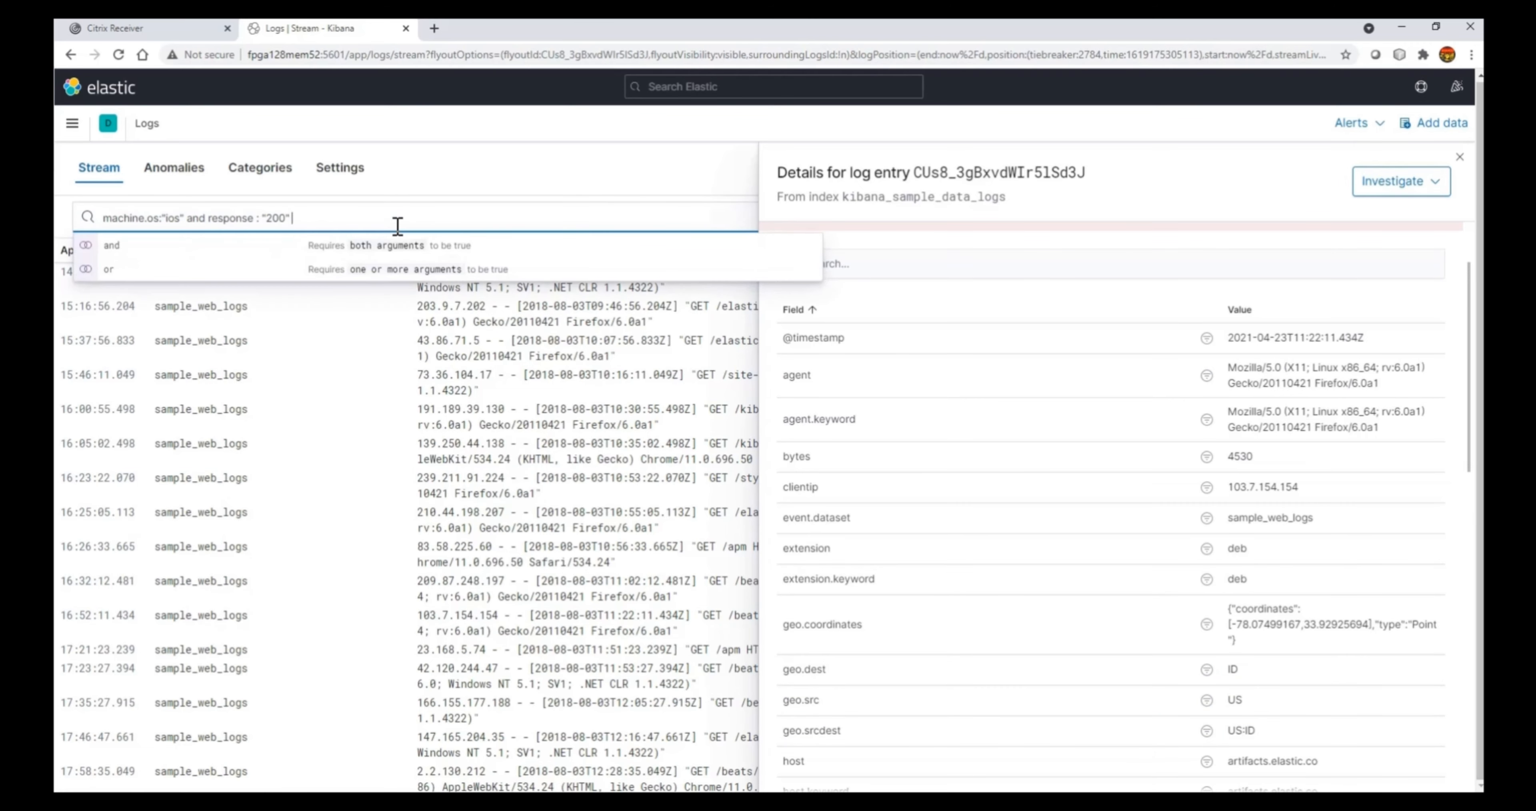
{"action": "type", "text": "and"}
{"action": "key", "text": "ctrl+v"}
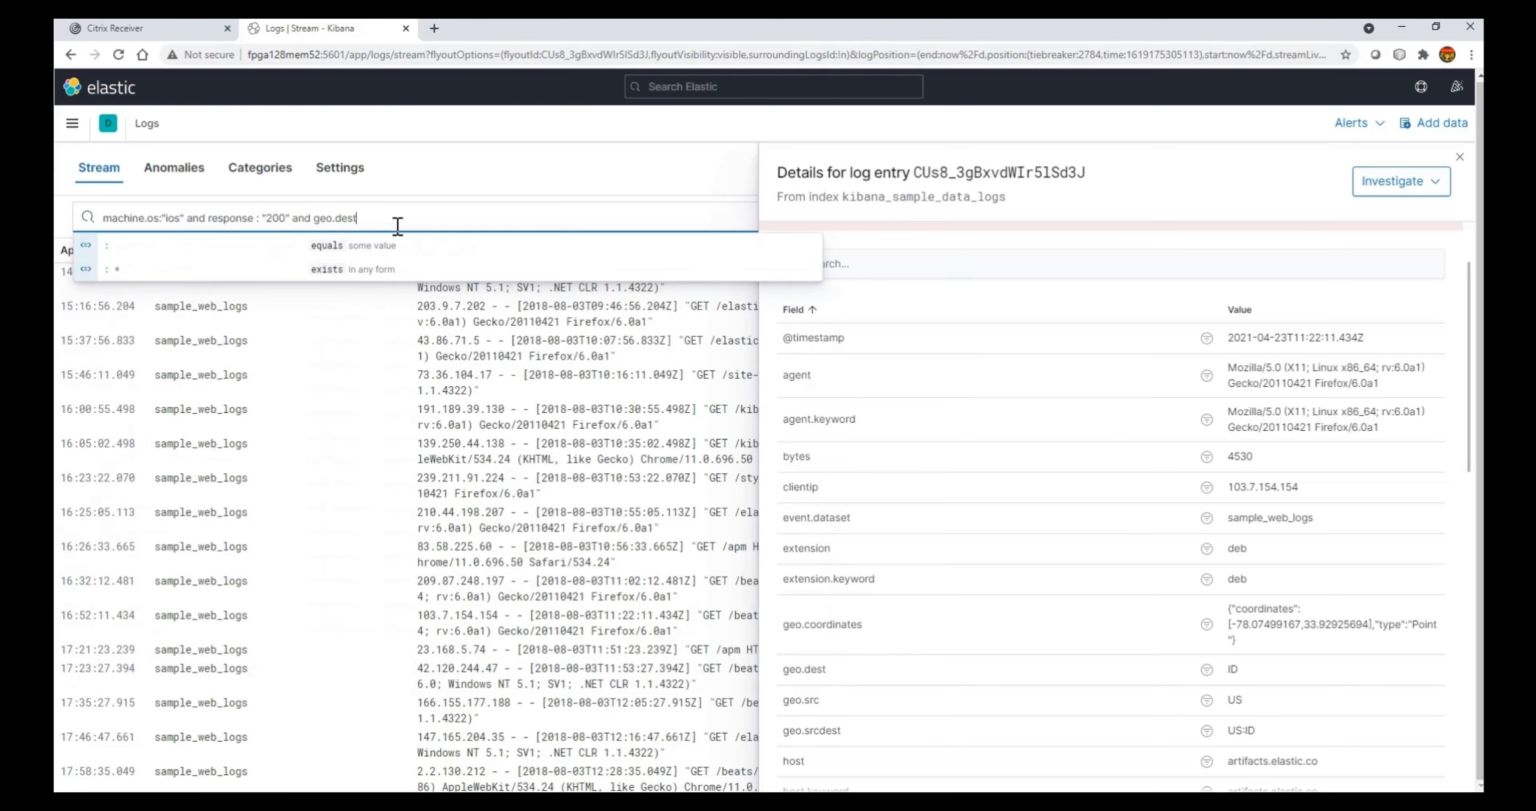
{"action": "type", "text": ": "}
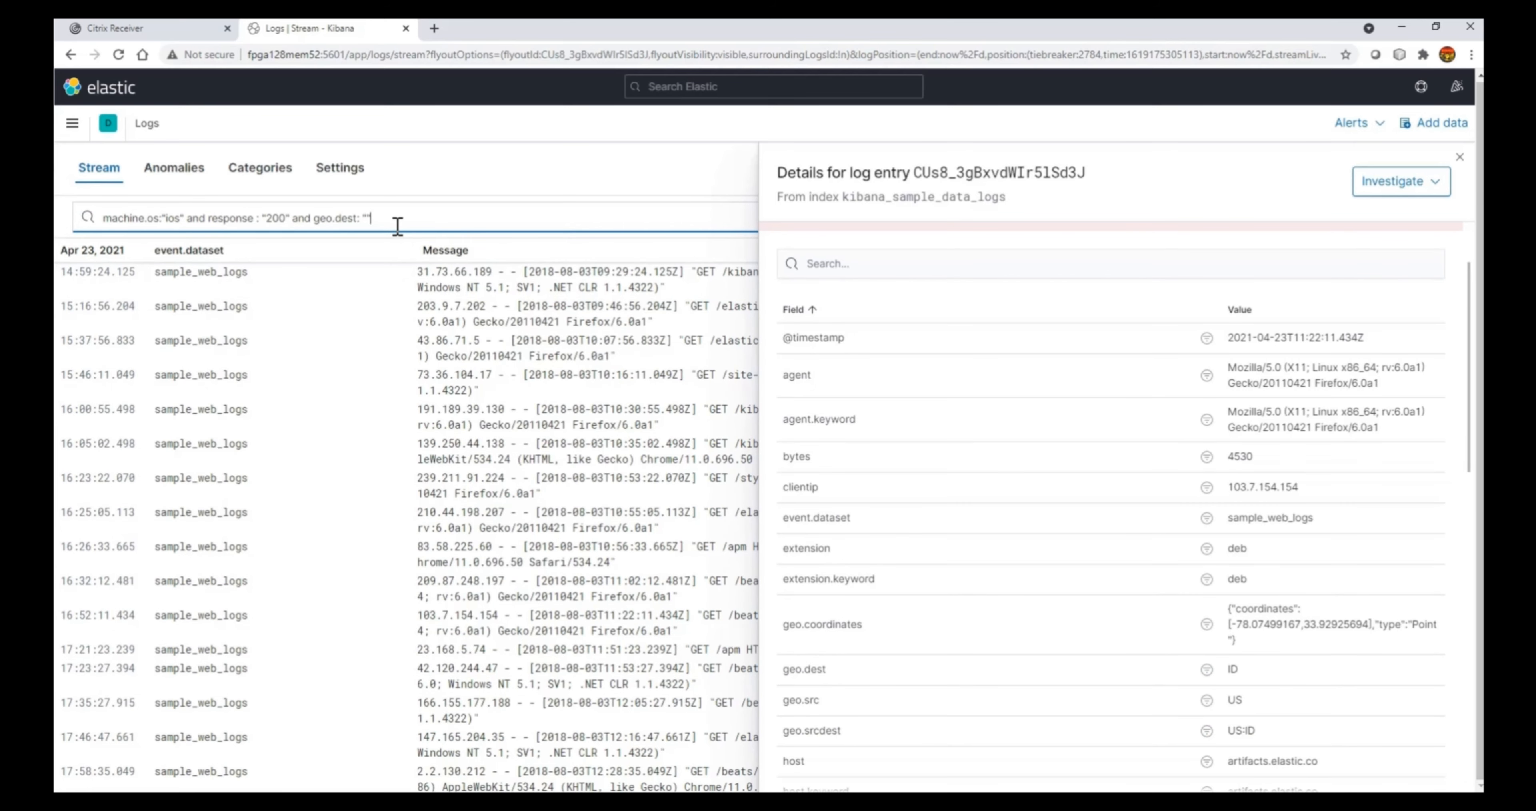
{"action": "type", "text": "\""}
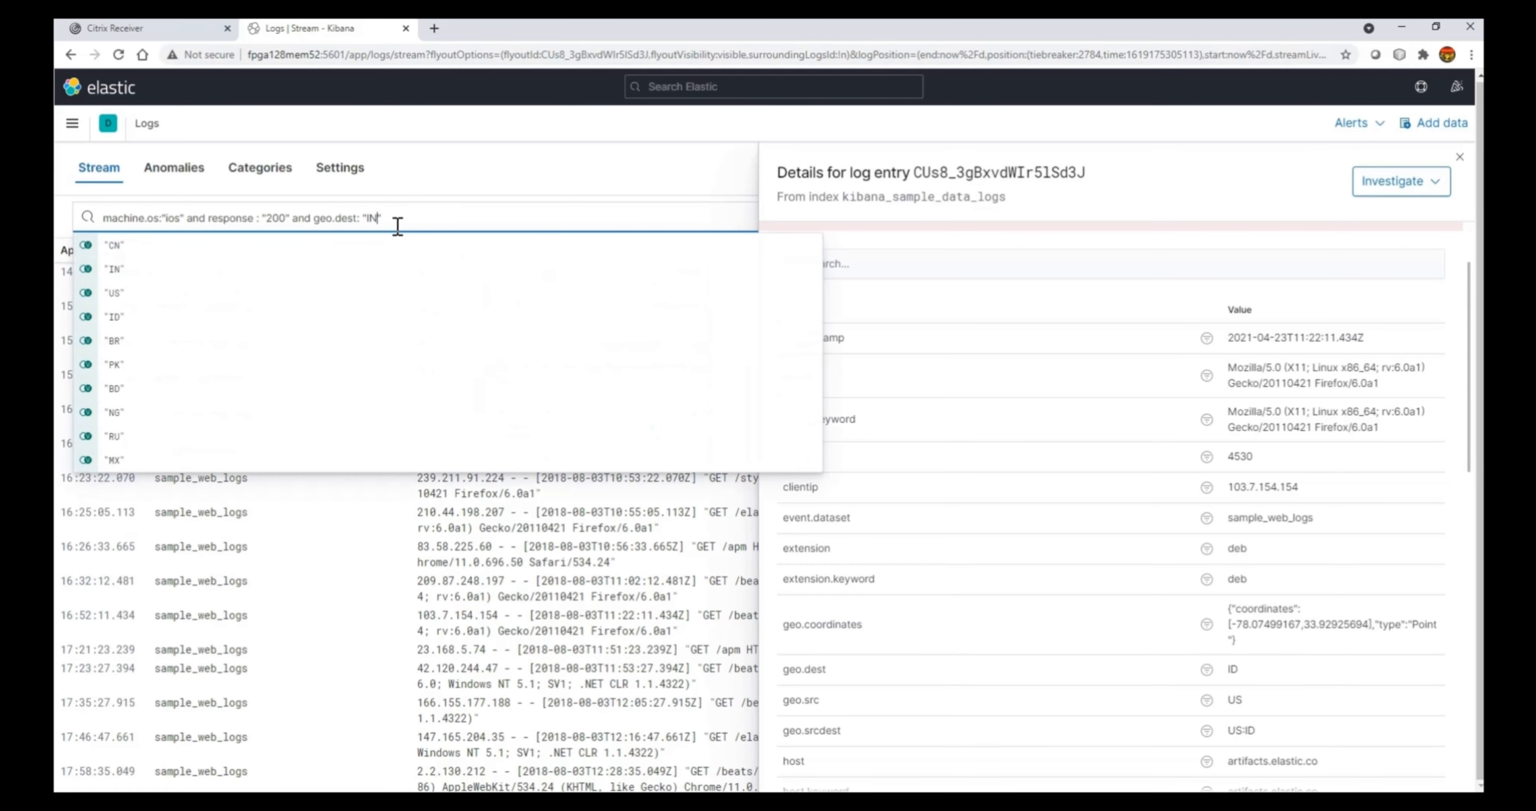
{"action": "type", "text": "IN"}
{"action": "key", "text": "Return"}
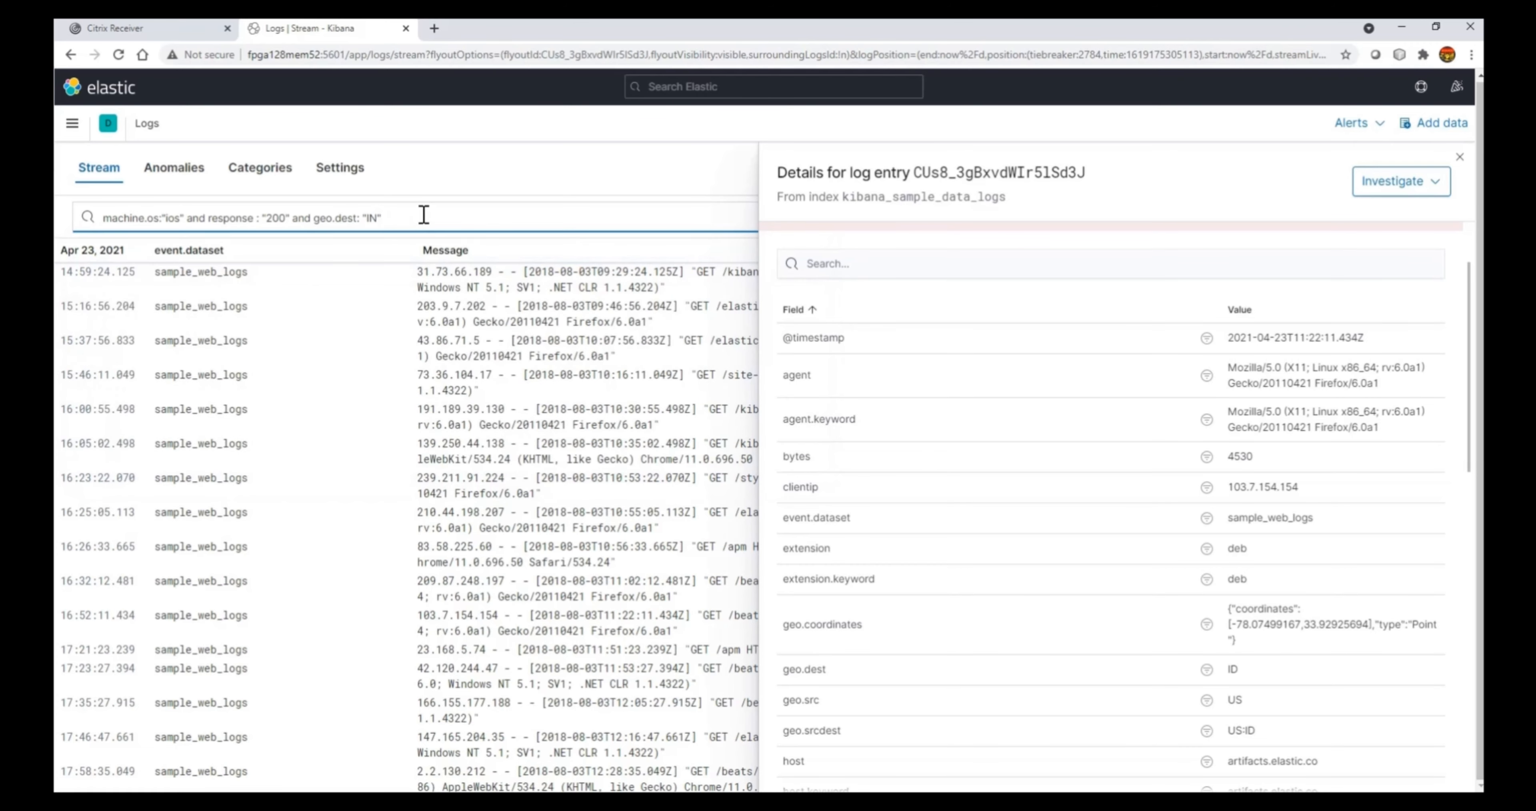
{"action": "left_click", "coordinate": [1460, 158]}
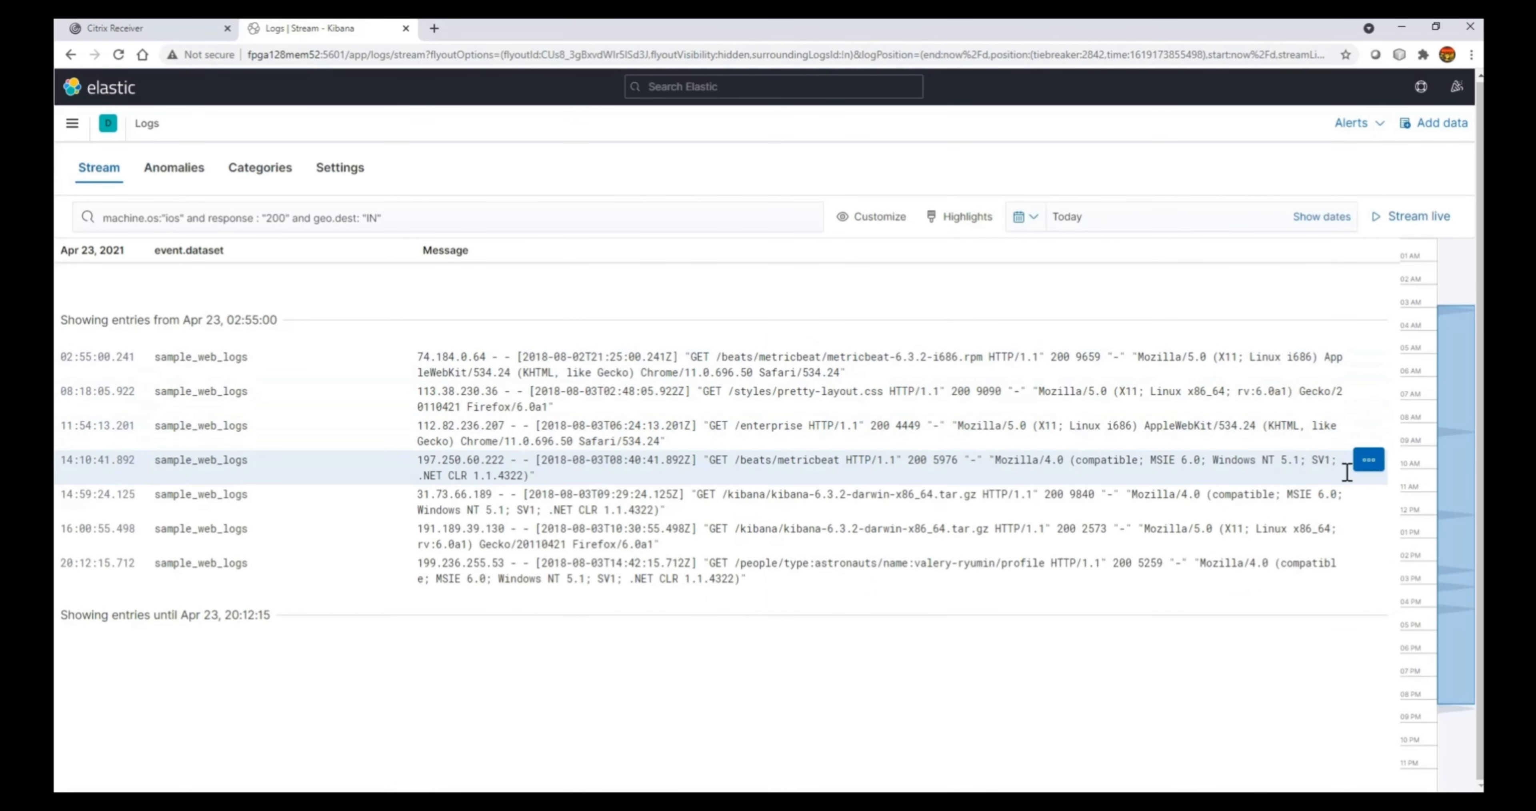
Move the log stream to about 09 AM on the timeline and look at the Anomalies and Categories pages
{"action": "left_click", "coordinate": [1446, 440]}
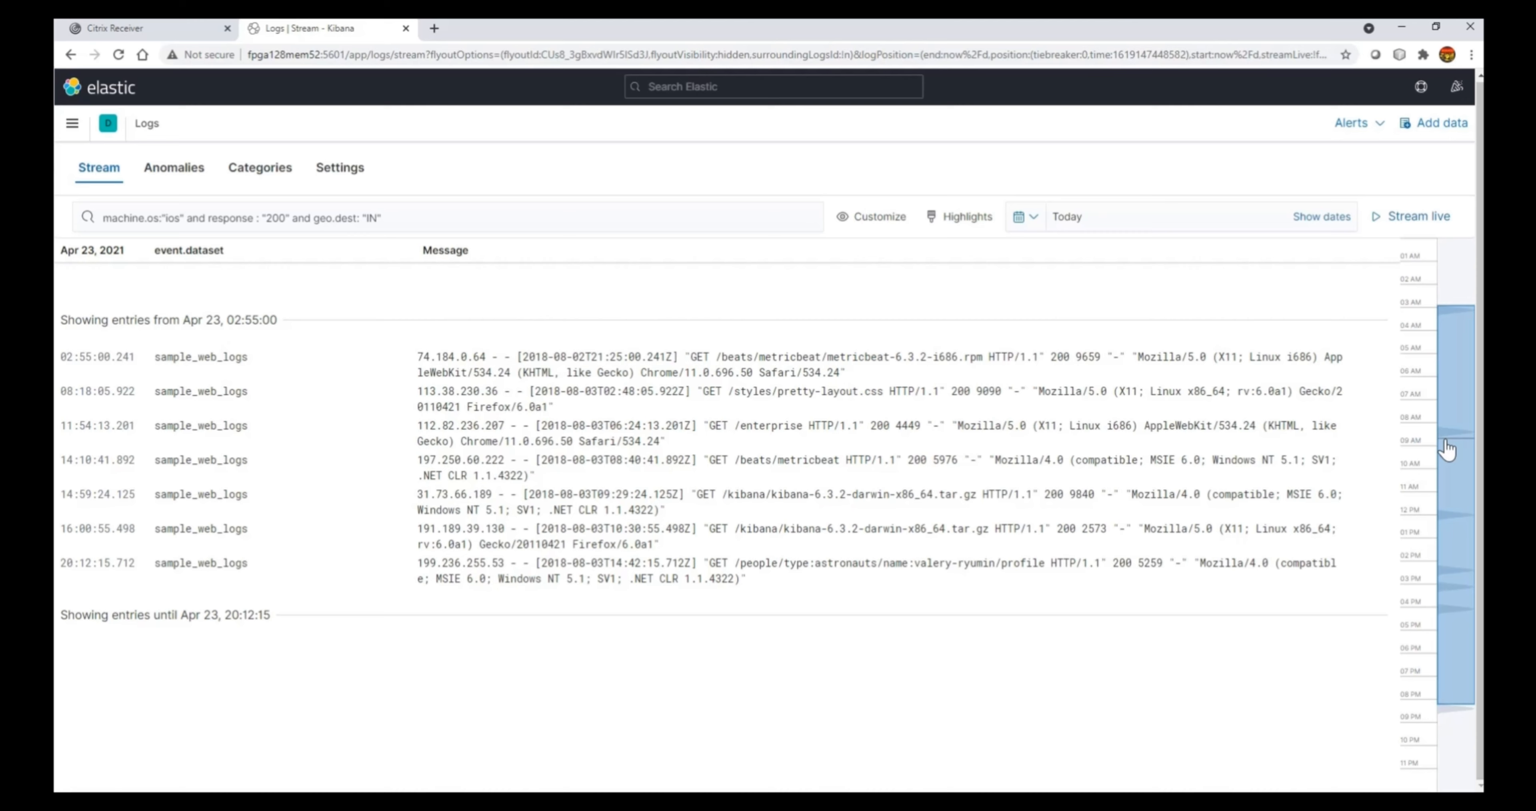
{"action": "left_click", "coordinate": [1443, 429]}
{"action": "left_click", "coordinate": [166, 174]}
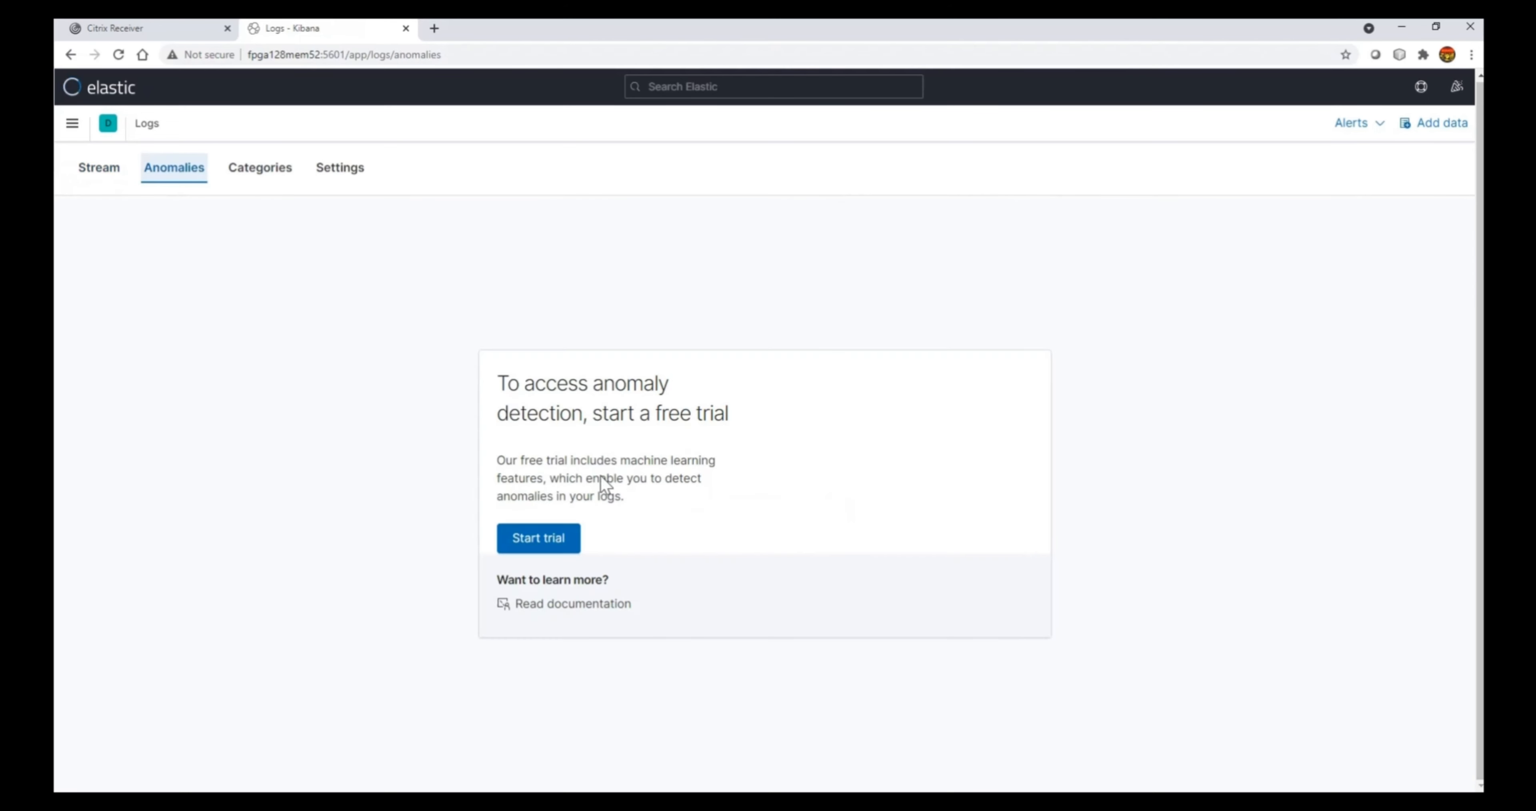
{"action": "left_click", "coordinate": [258, 174]}
View the Logs settings and review the log indices pattern, including kibana_sample_data_logs*, the fields and the log columns
{"action": "left_click", "coordinate": [334, 178]}
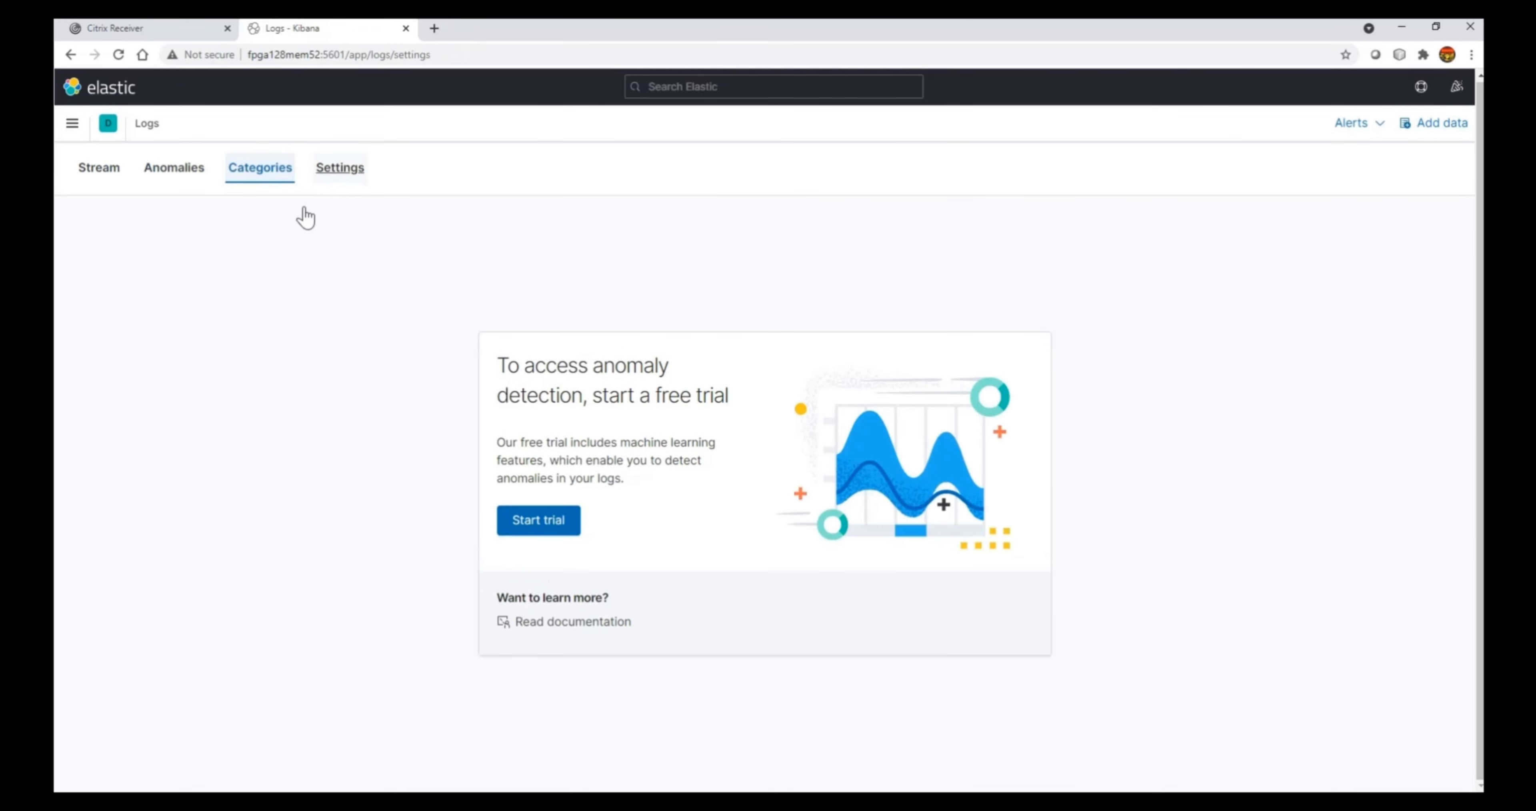
{"action": "left_click_drag", "start_coordinate": [723, 457], "coordinate": [926, 453]}
{"action": "left_click", "coordinate": [870, 456]}
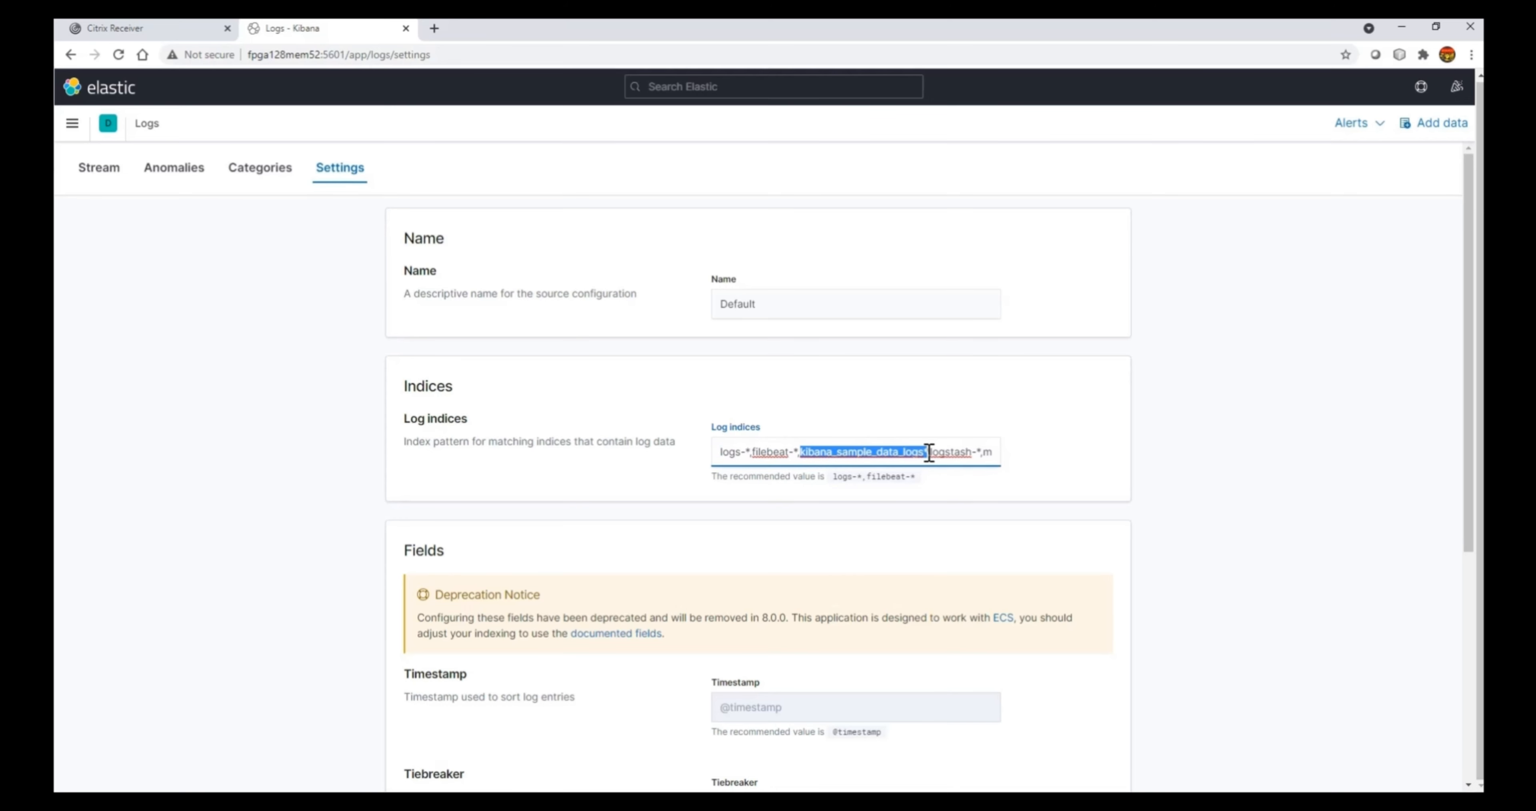
{"action": "left_click", "coordinate": [122, 292]}
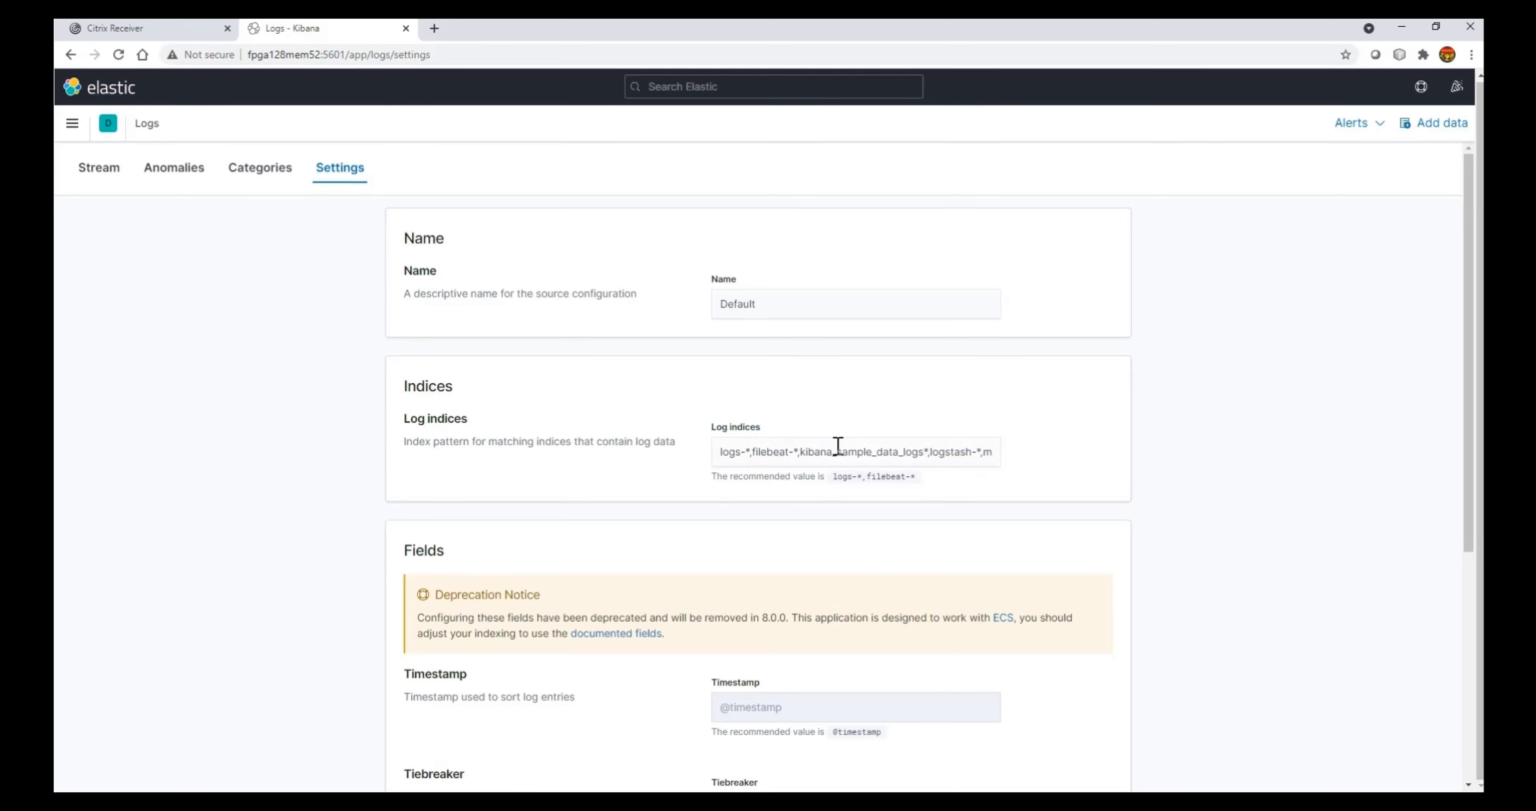
{"action": "left_click_drag", "start_coordinate": [711, 427], "coordinate": [826, 429]}
{"action": "scroll", "coordinate": [947, 544], "scroll_direction": "down", "scroll_amount": 5}
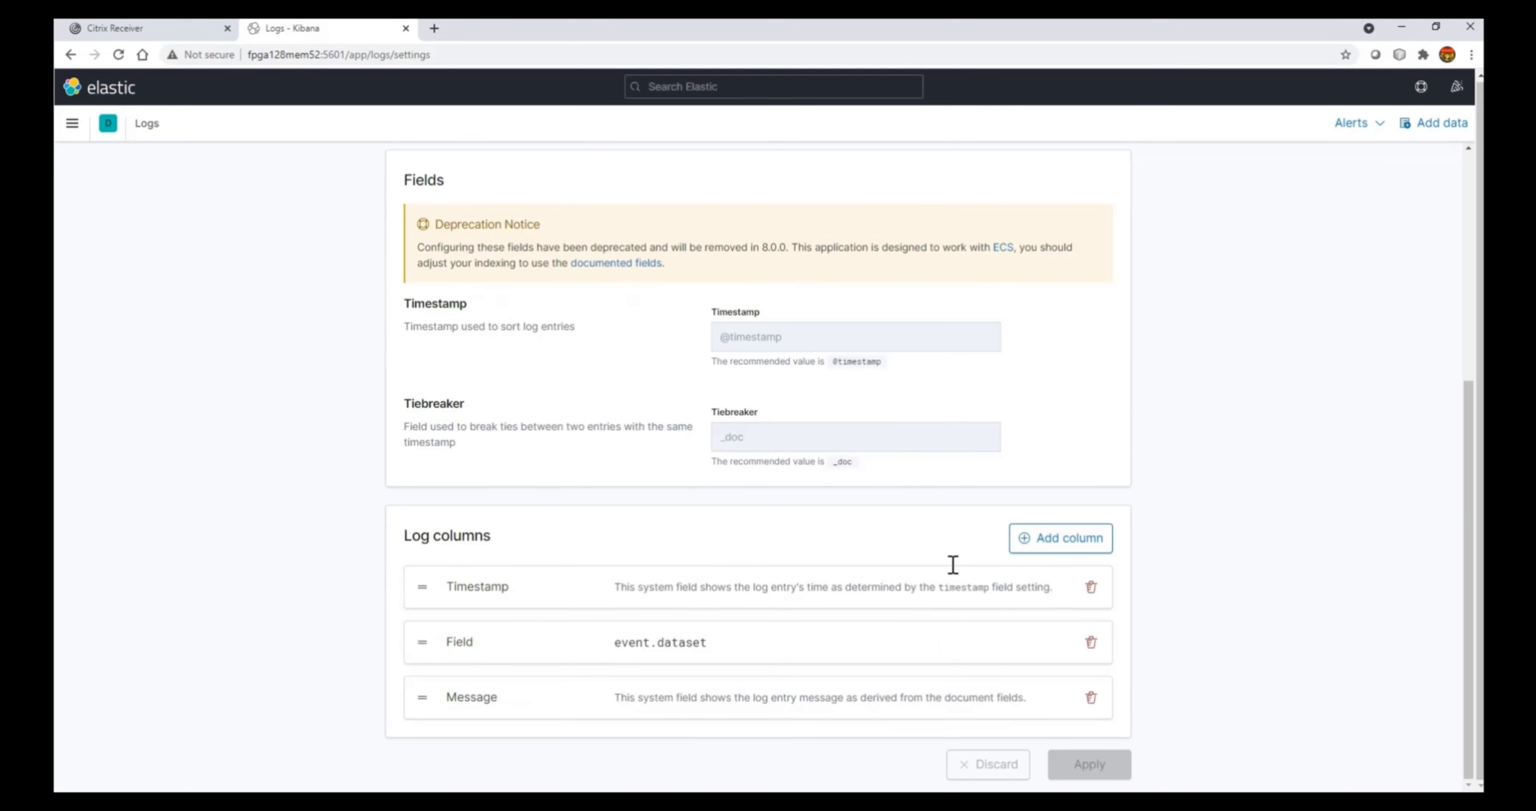
{"action": "scroll", "coordinate": [994, 690], "scroll_direction": "up", "scroll_amount": 5}
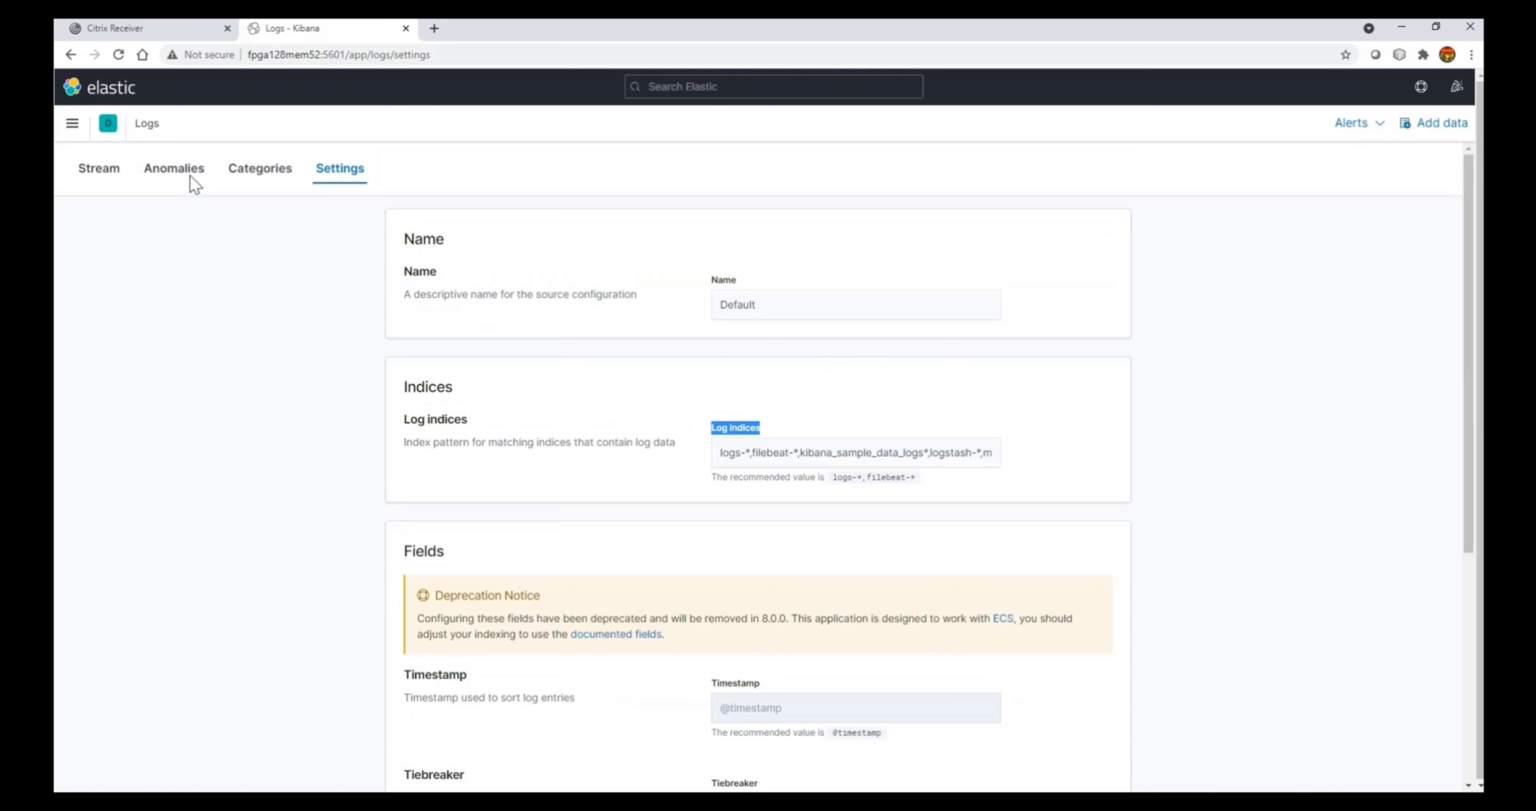
Open the Visualize Library and look through its list of saved visualizations
{"action": "left_click", "coordinate": [72, 124]}
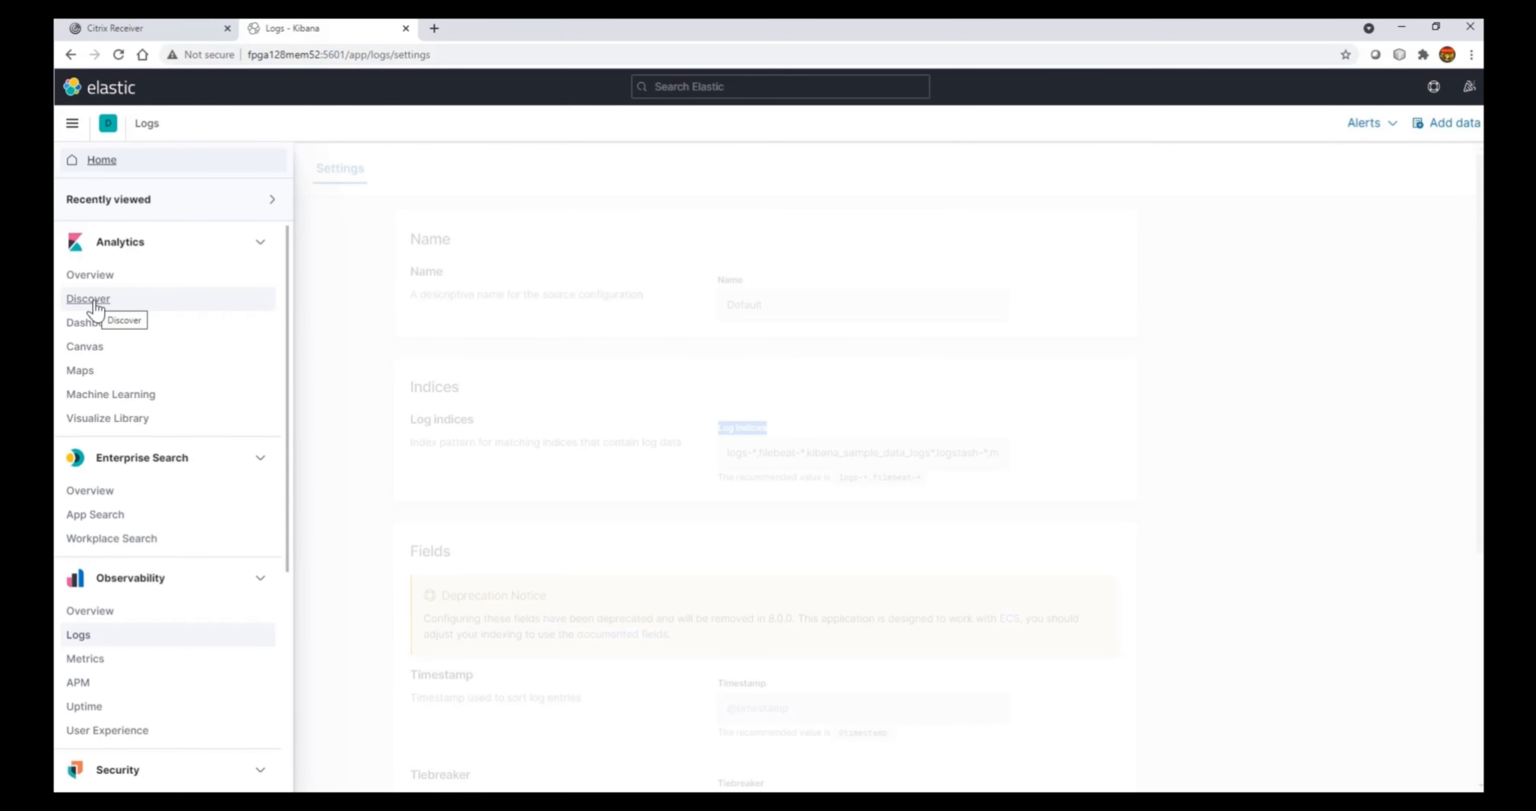
{"action": "left_click", "coordinate": [103, 428]}
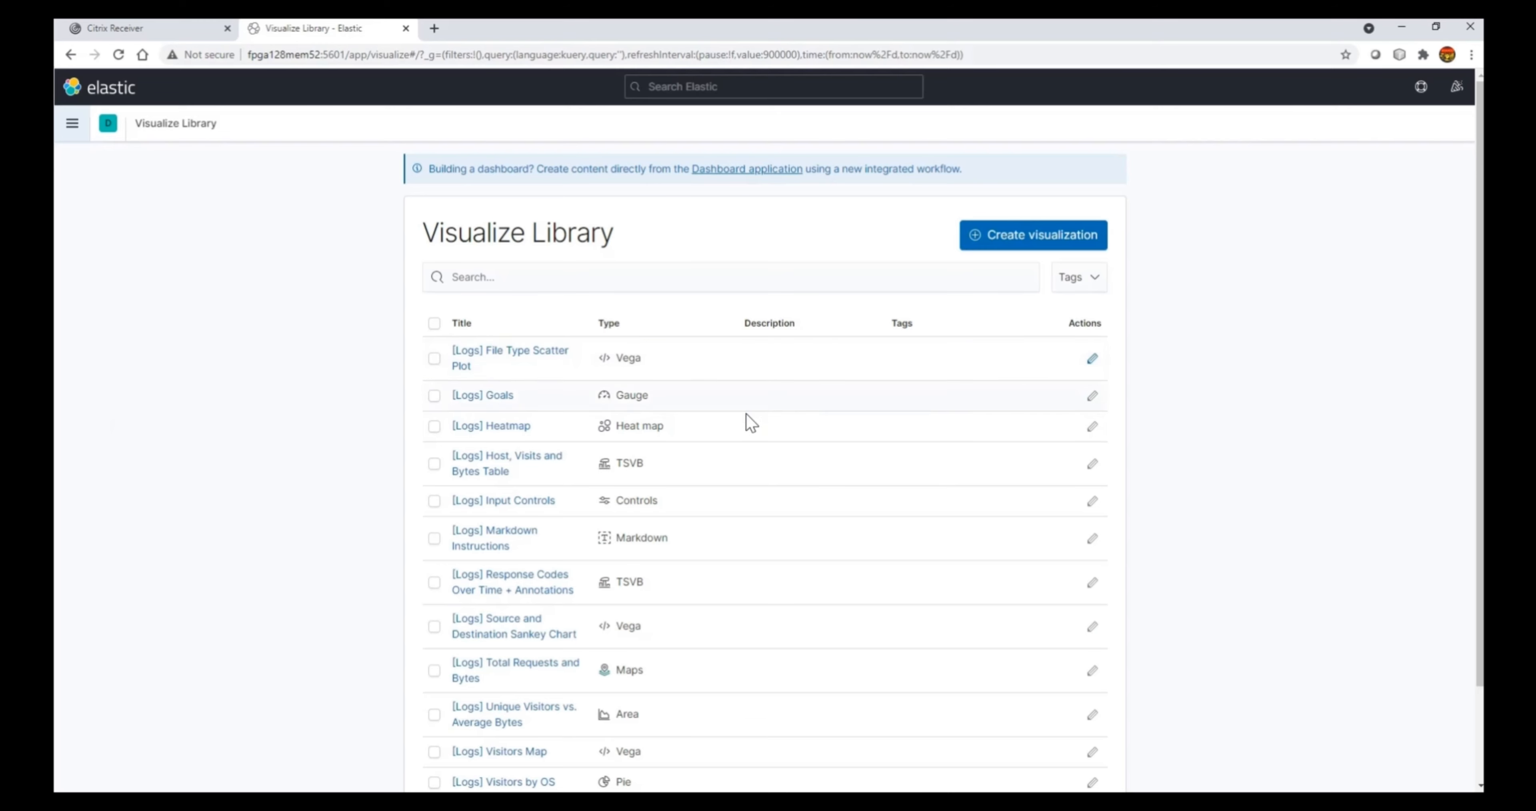
{"action": "scroll", "coordinate": [537, 369], "scroll_direction": "down", "scroll_amount": 3}
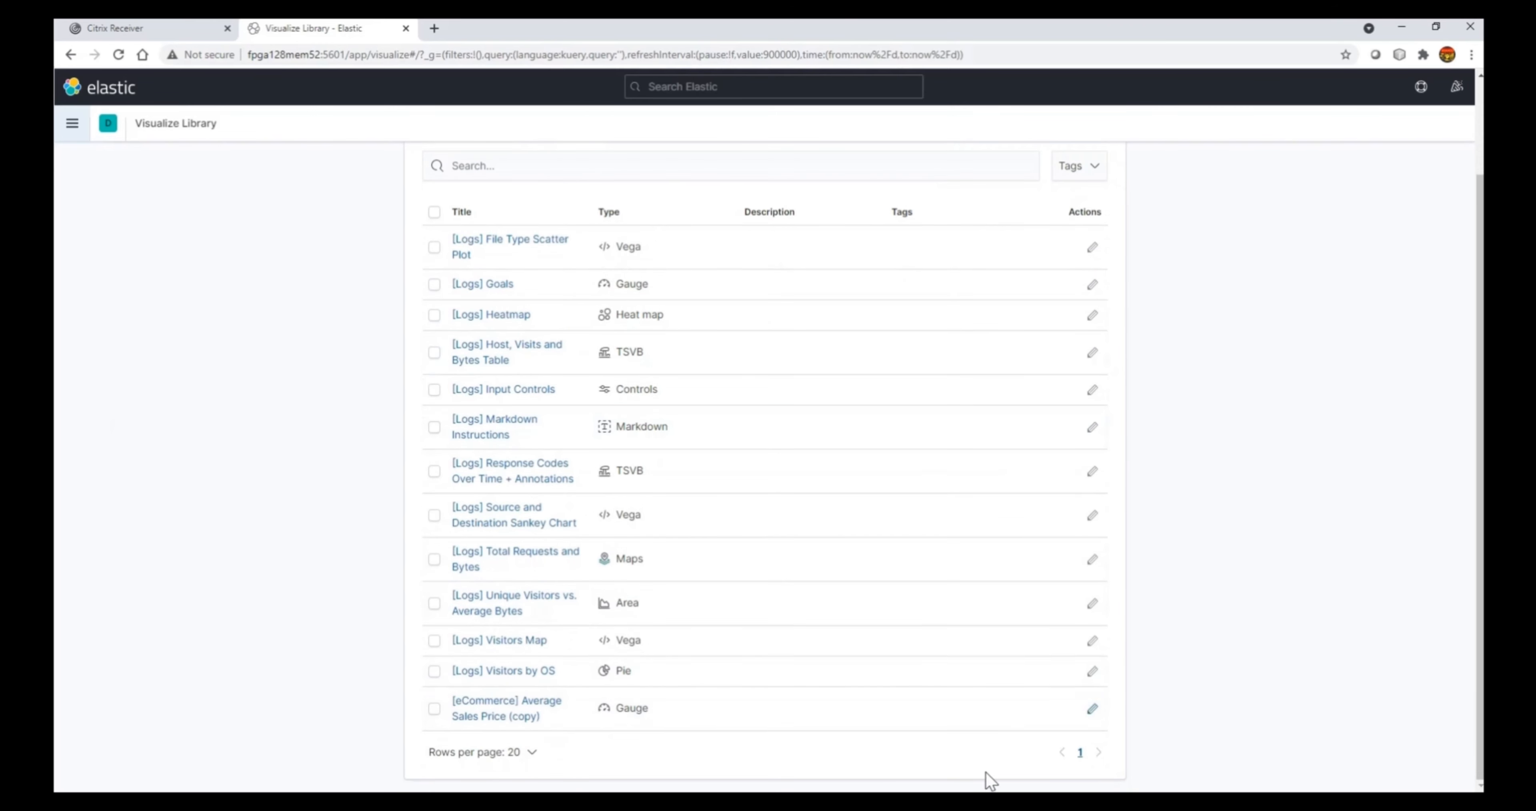
{"action": "scroll", "coordinate": [615, 550], "scroll_direction": "up", "scroll_amount": 3}
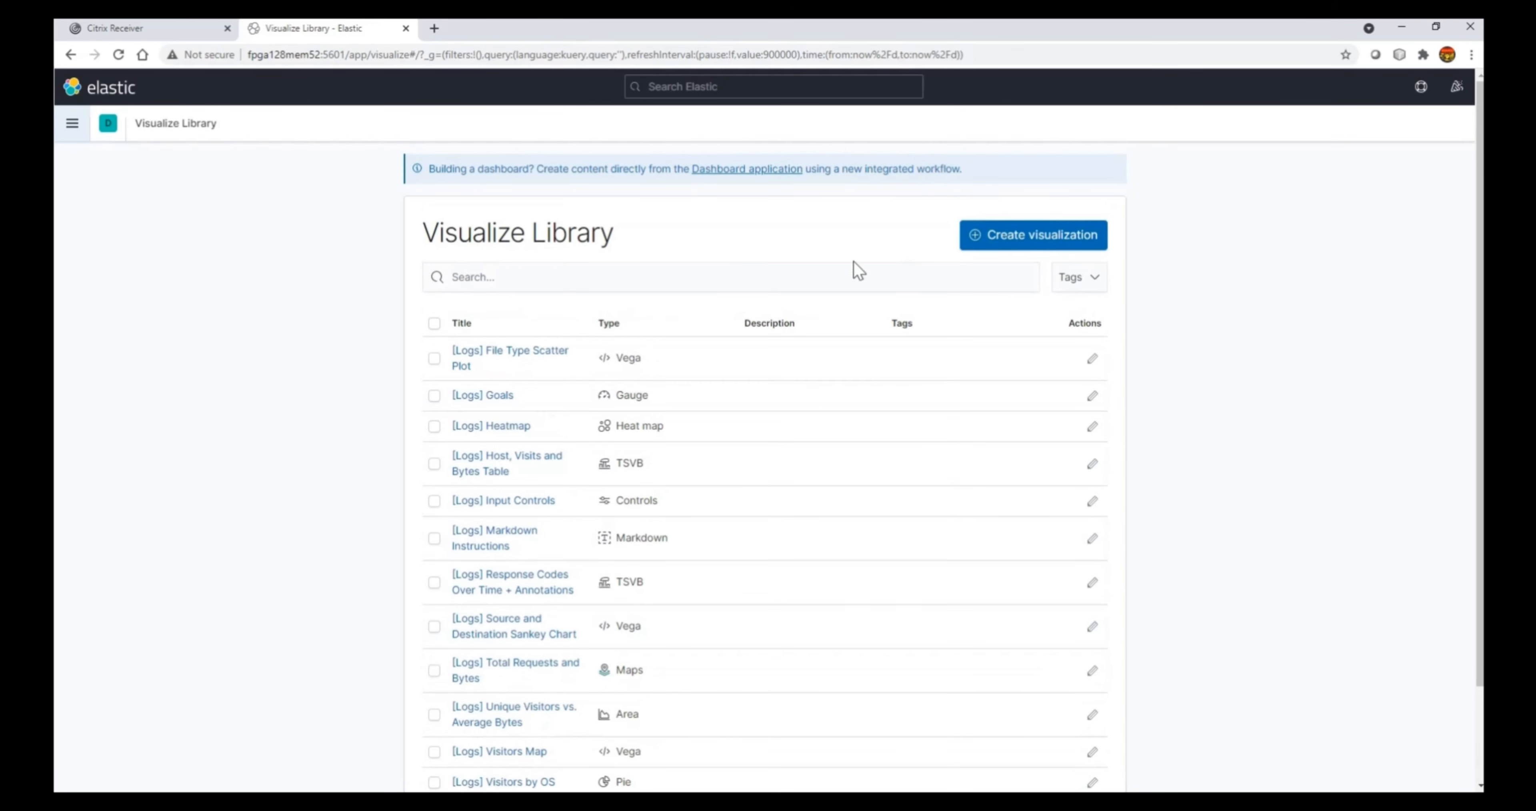
View the Analytics overview page and open Discover for the sample log data
{"action": "left_click", "coordinate": [71, 123]}
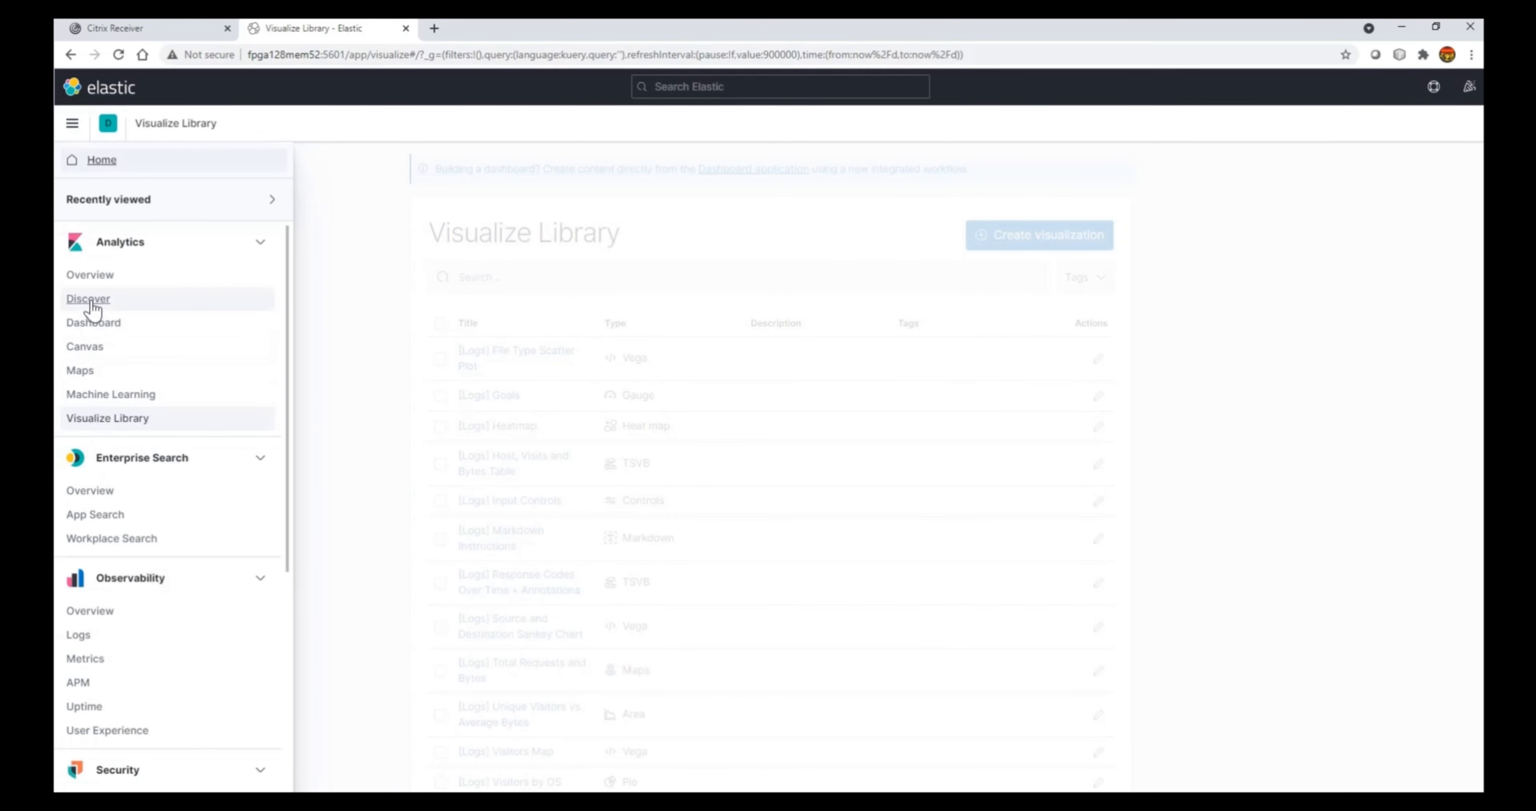
{"action": "left_click", "coordinate": [95, 284]}
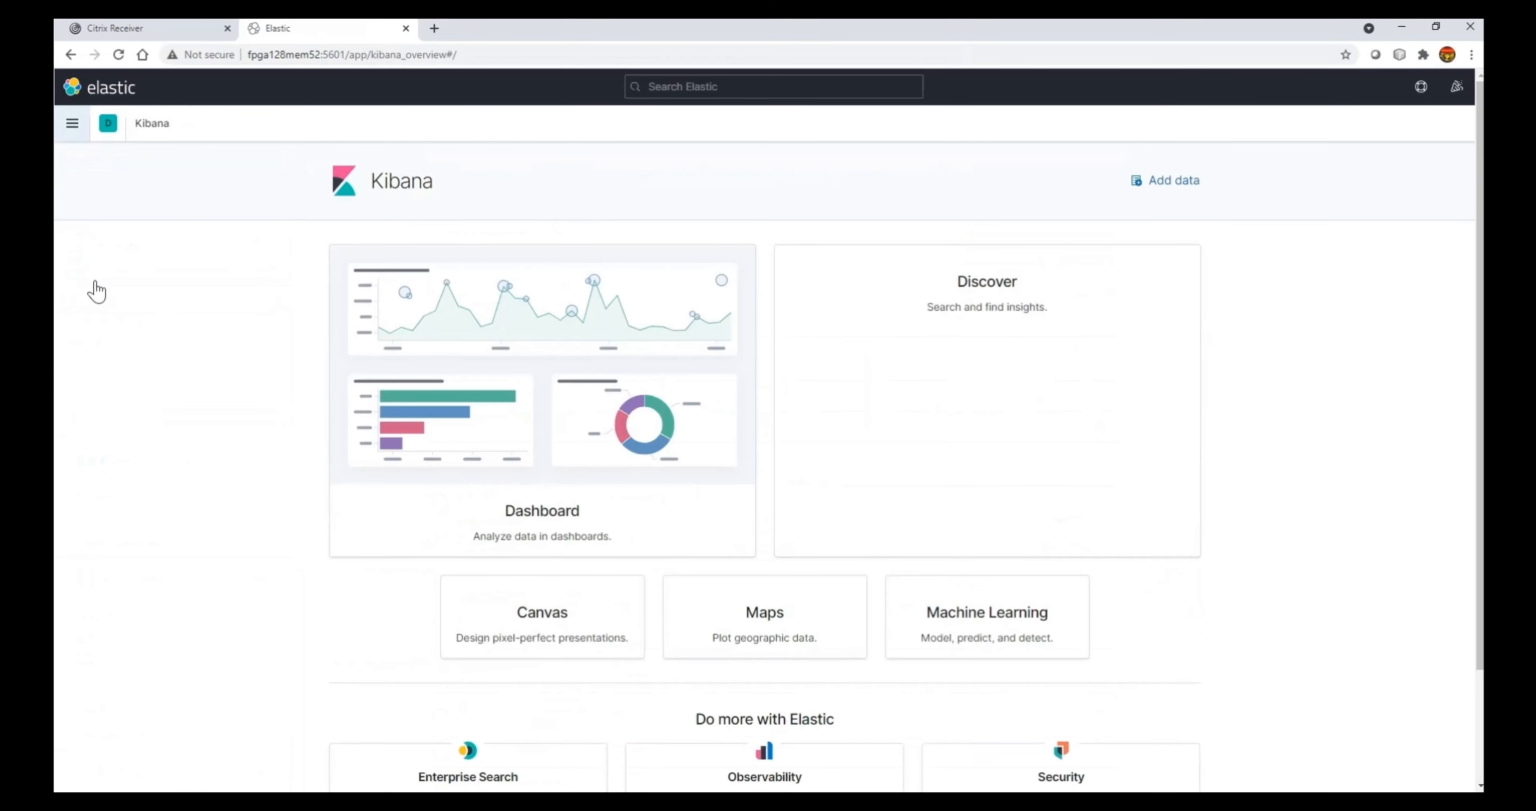
{"action": "left_click", "coordinate": [73, 131]}
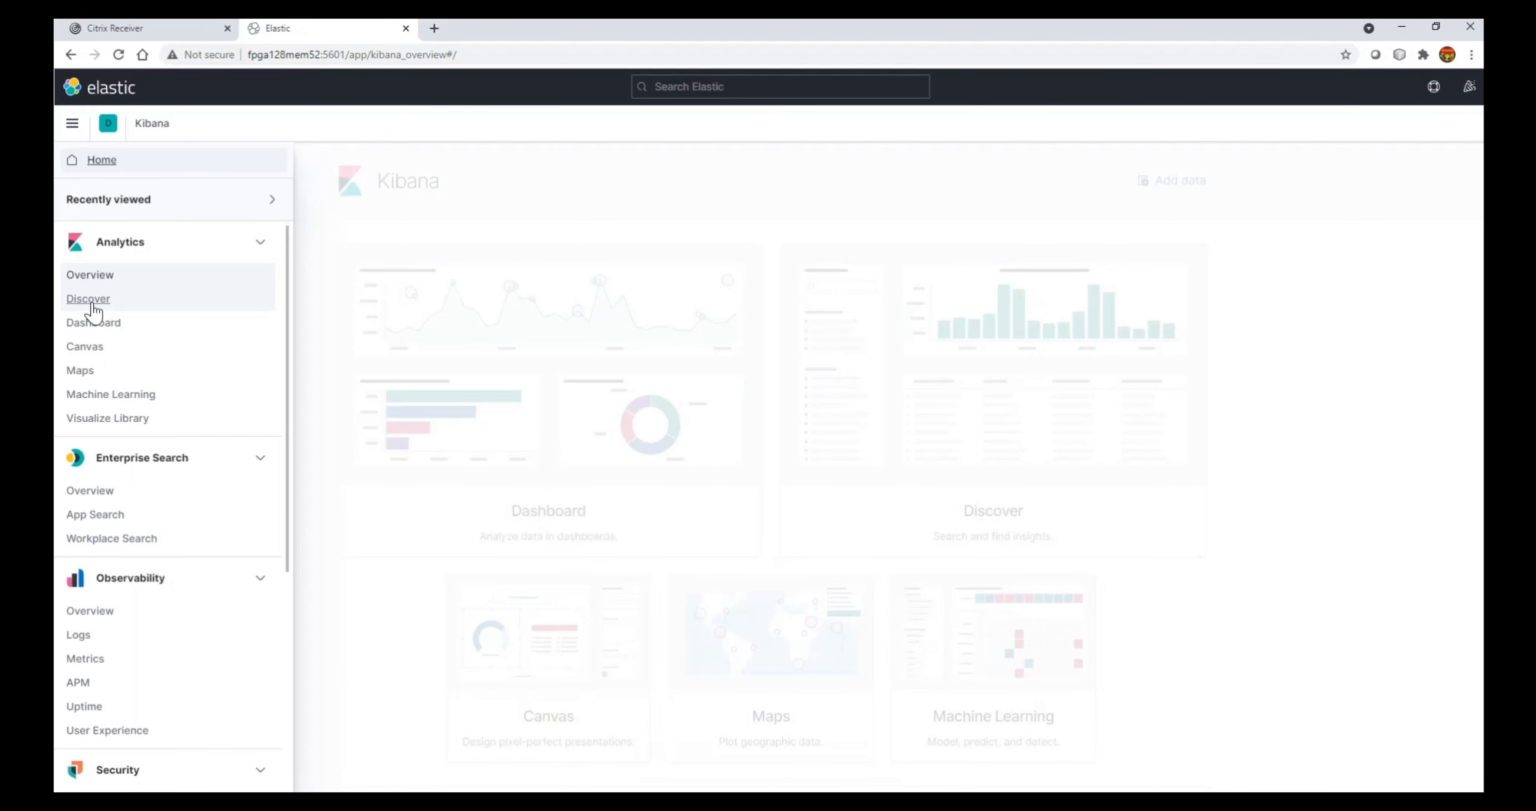
{"action": "left_click", "coordinate": [89, 300]}
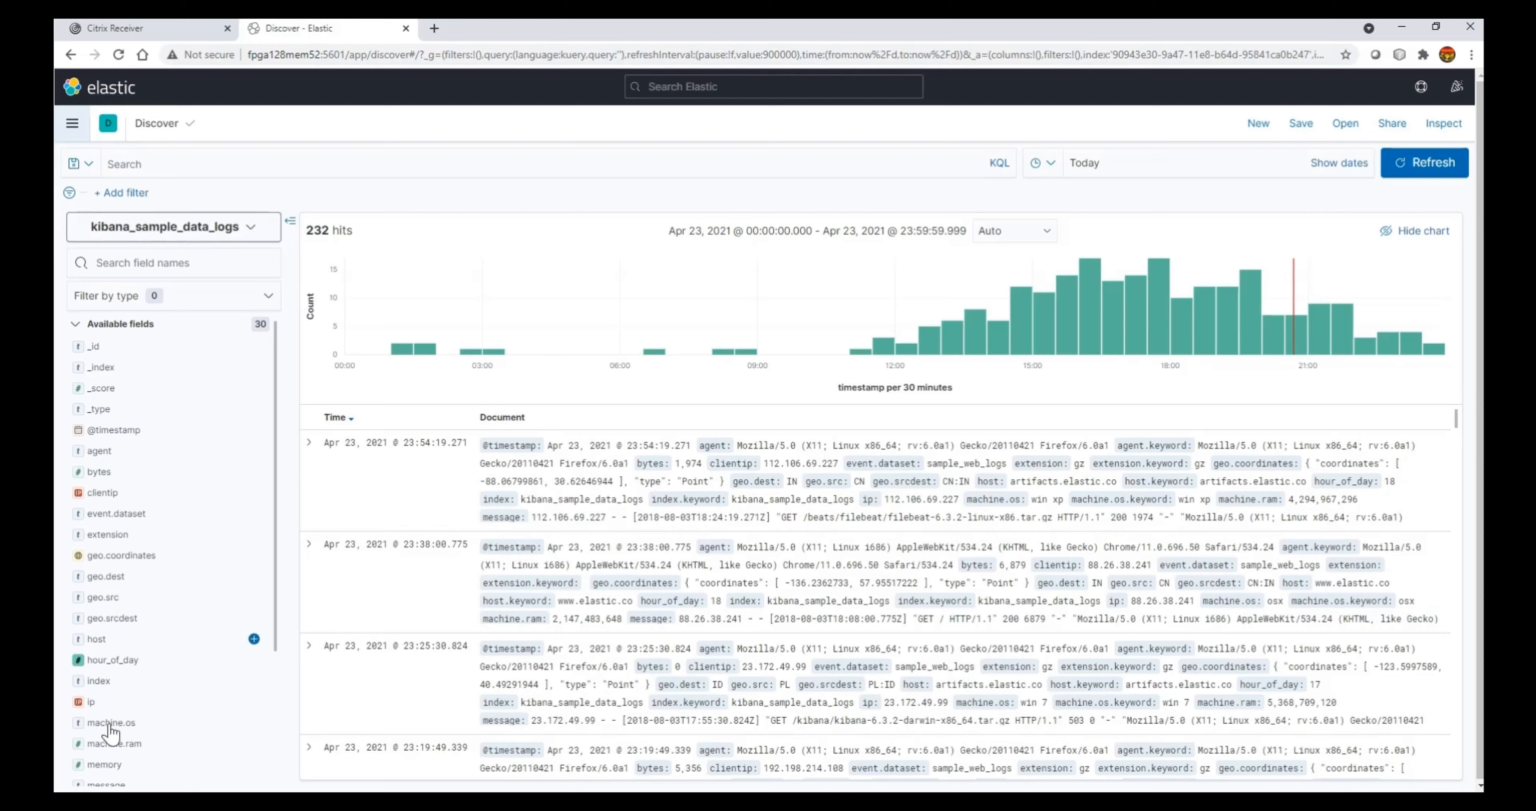
Check the top values of the machine.os field and add it as a column of the document table
{"action": "scroll", "coordinate": [156, 709], "scroll_direction": "down", "scroll_amount": 2}
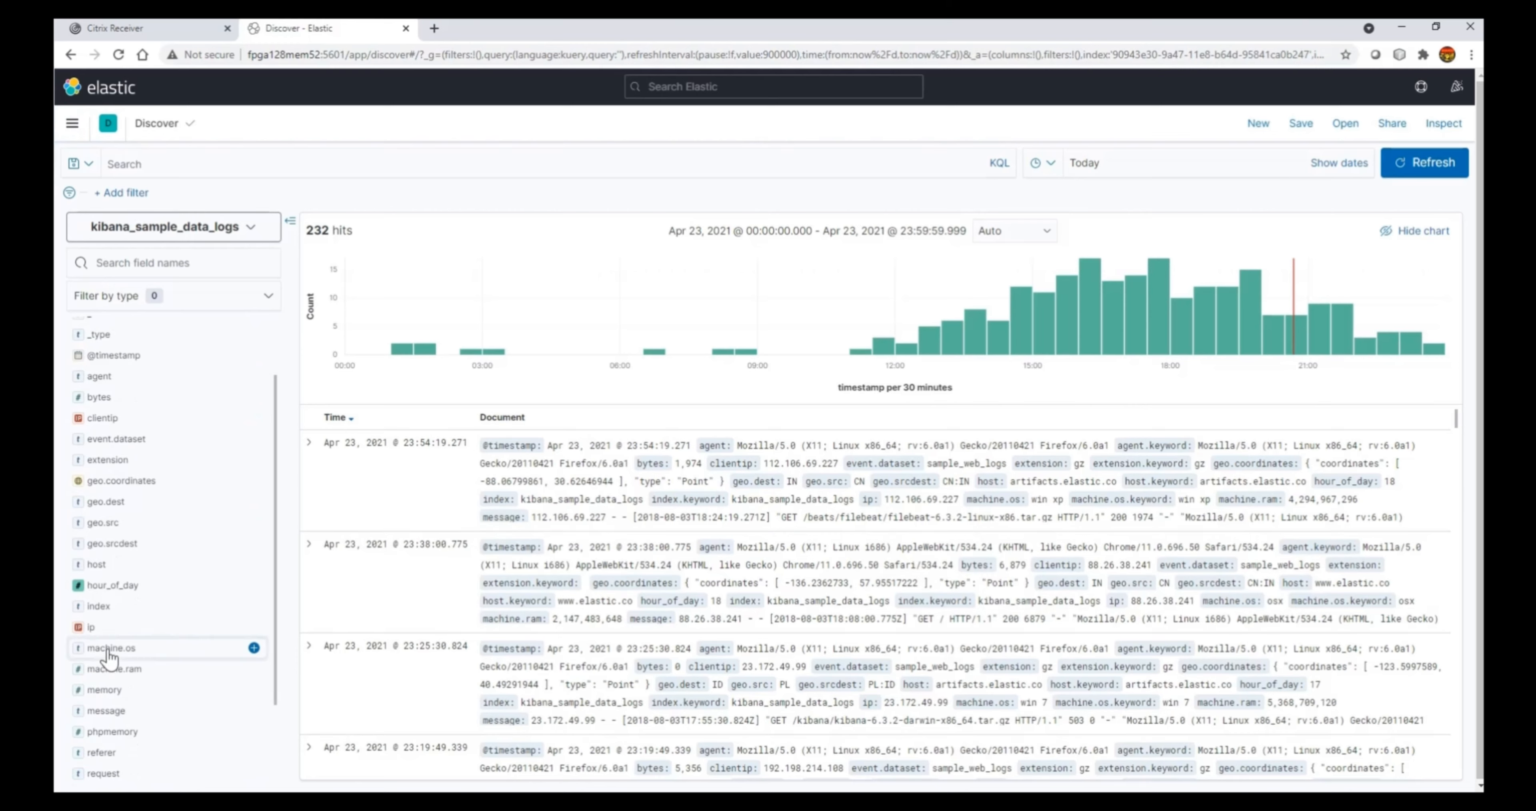
{"action": "left_click", "coordinate": [110, 649]}
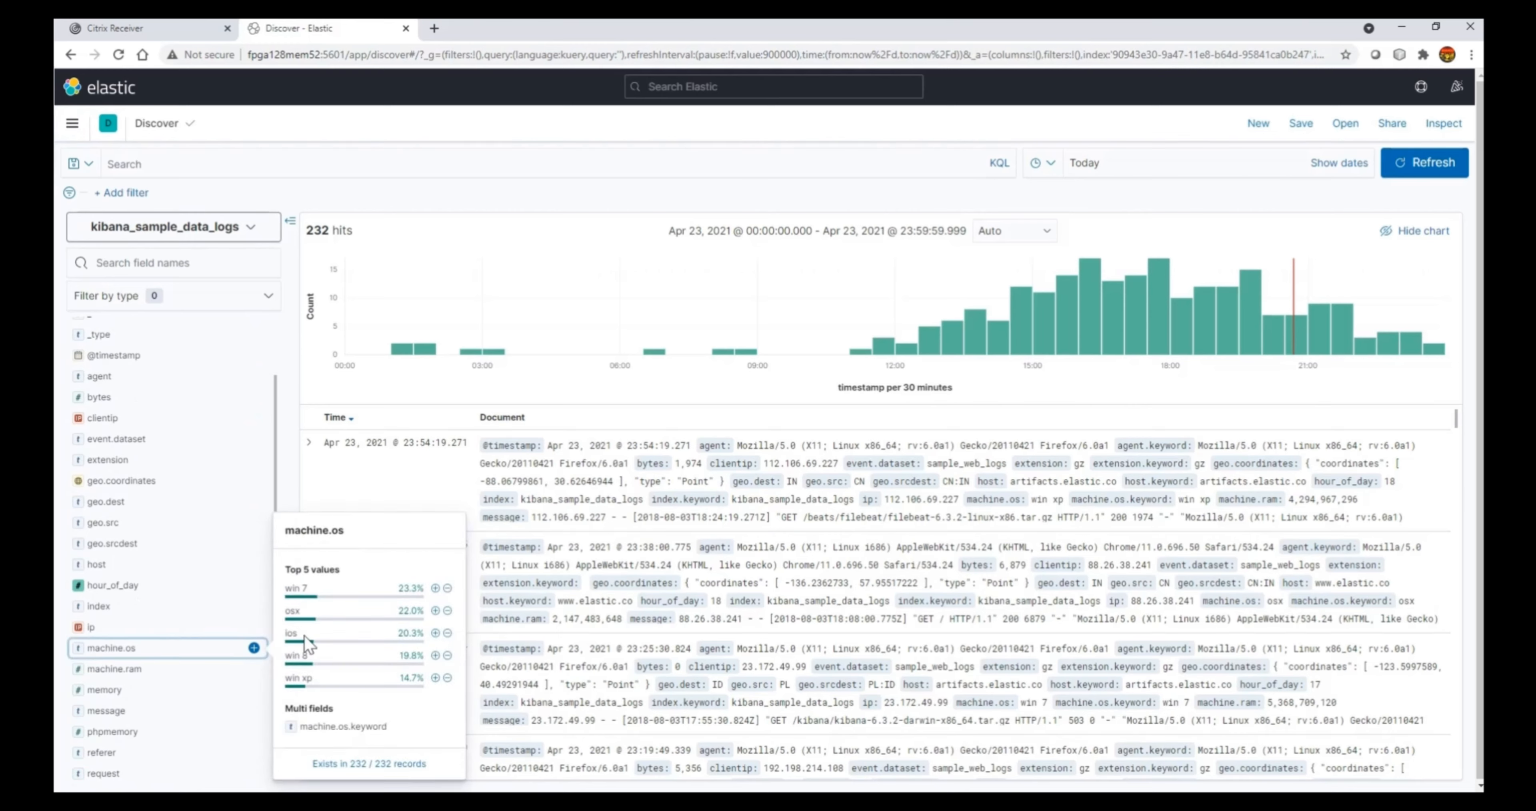
{"action": "left_click", "coordinate": [255, 648]}
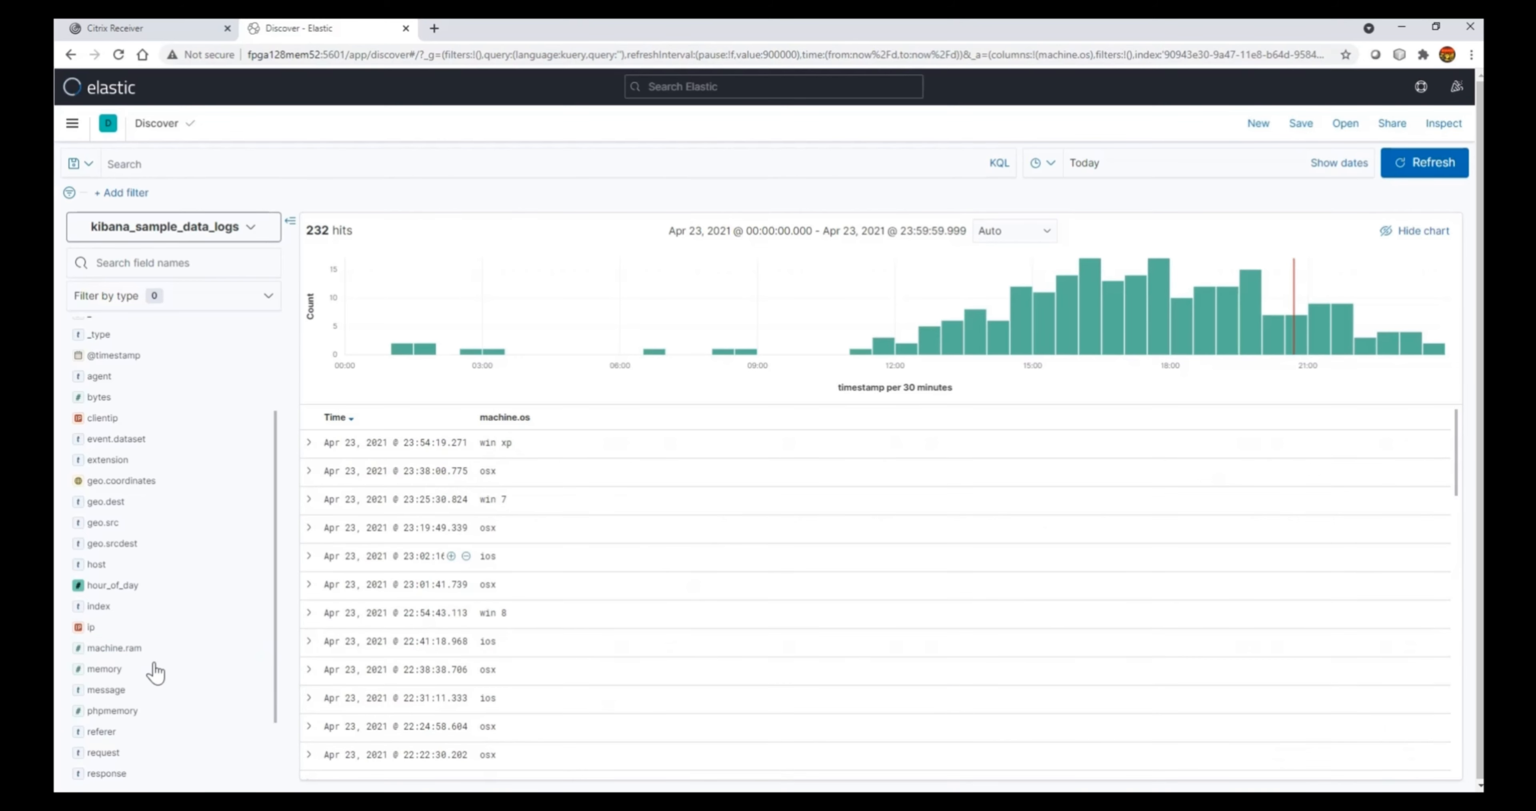
Check the top values of the geo.dest field and add it as a column of the document table
{"action": "scroll", "coordinate": [154, 667], "scroll_direction": "down", "scroll_amount": 2}
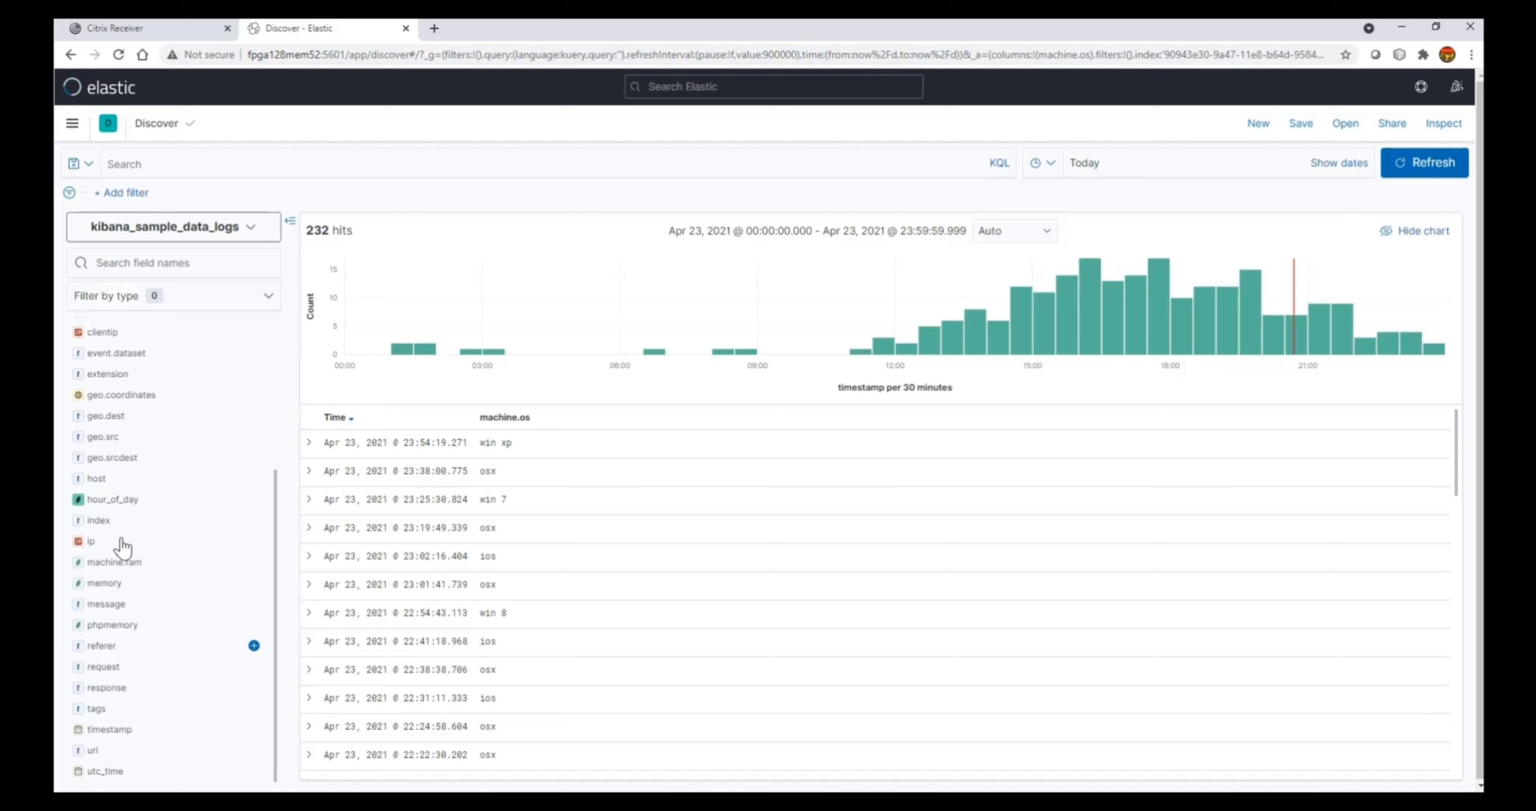
{"action": "scroll", "coordinate": [119, 477], "scroll_direction": "up", "scroll_amount": 1}
{"action": "scroll", "coordinate": [115, 462], "scroll_direction": "up", "scroll_amount": 2}
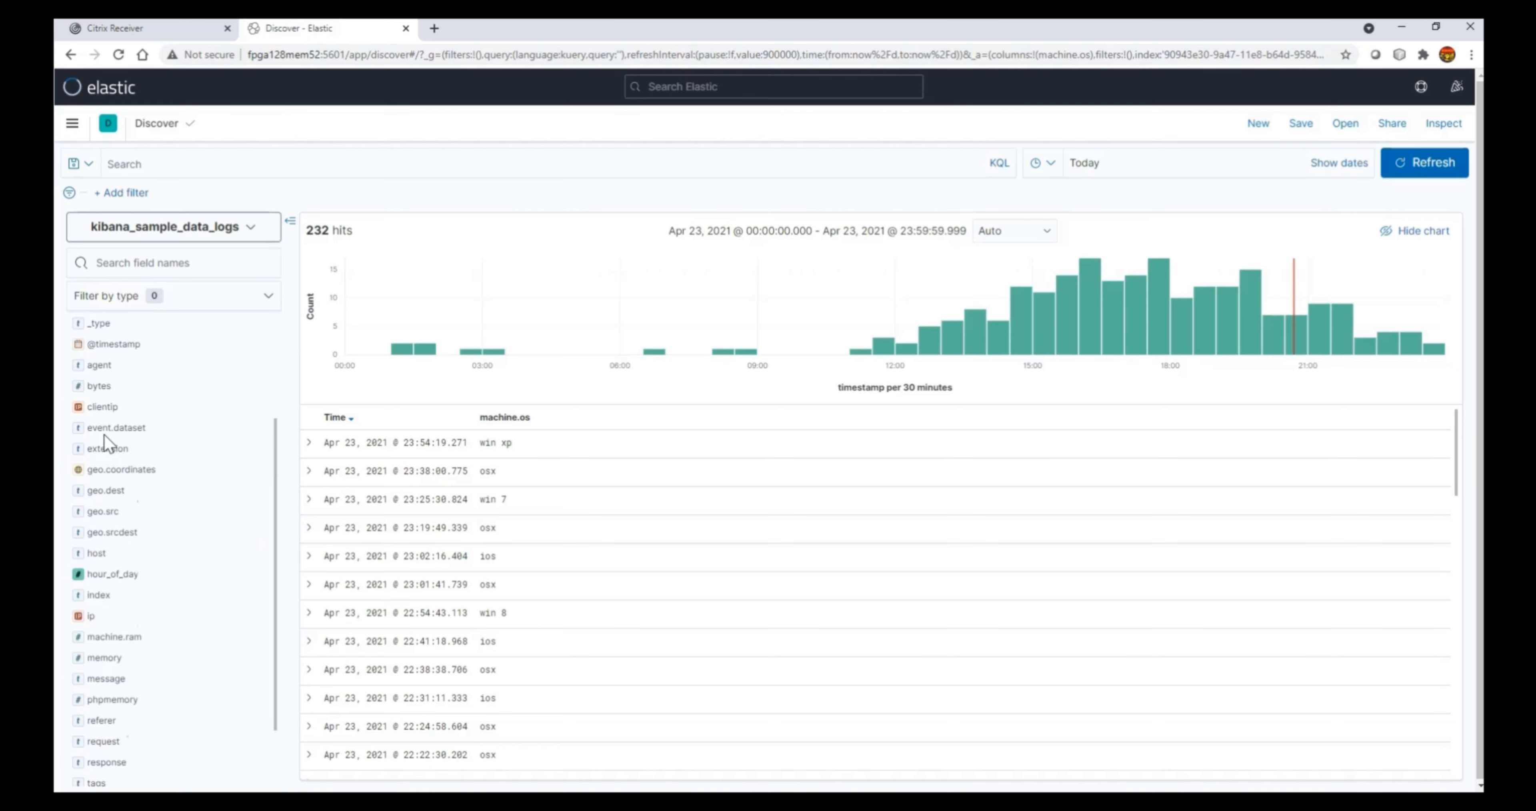
{"action": "left_click", "coordinate": [78, 493]}
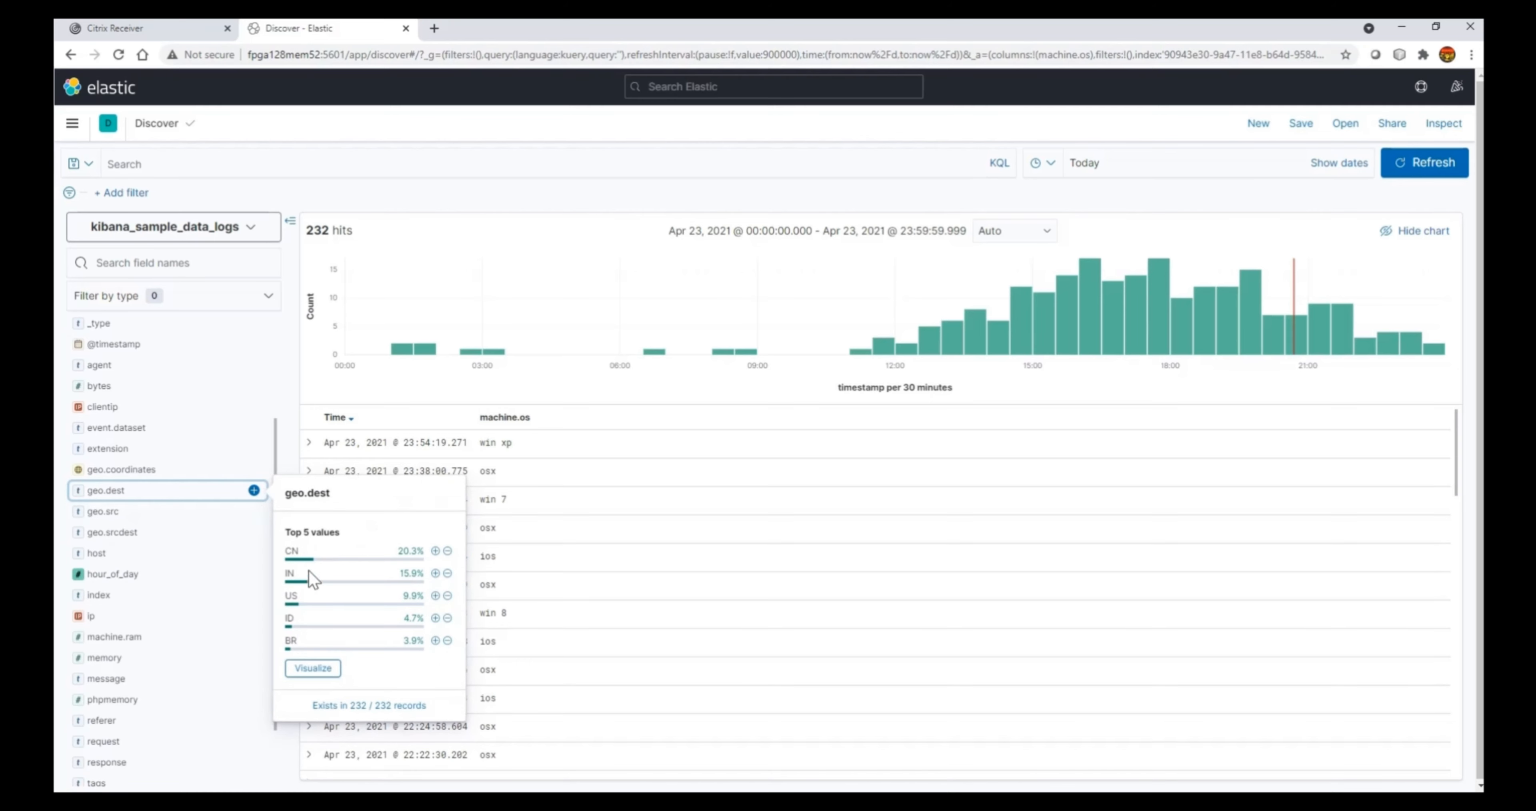
{"action": "left_click", "coordinate": [254, 491]}
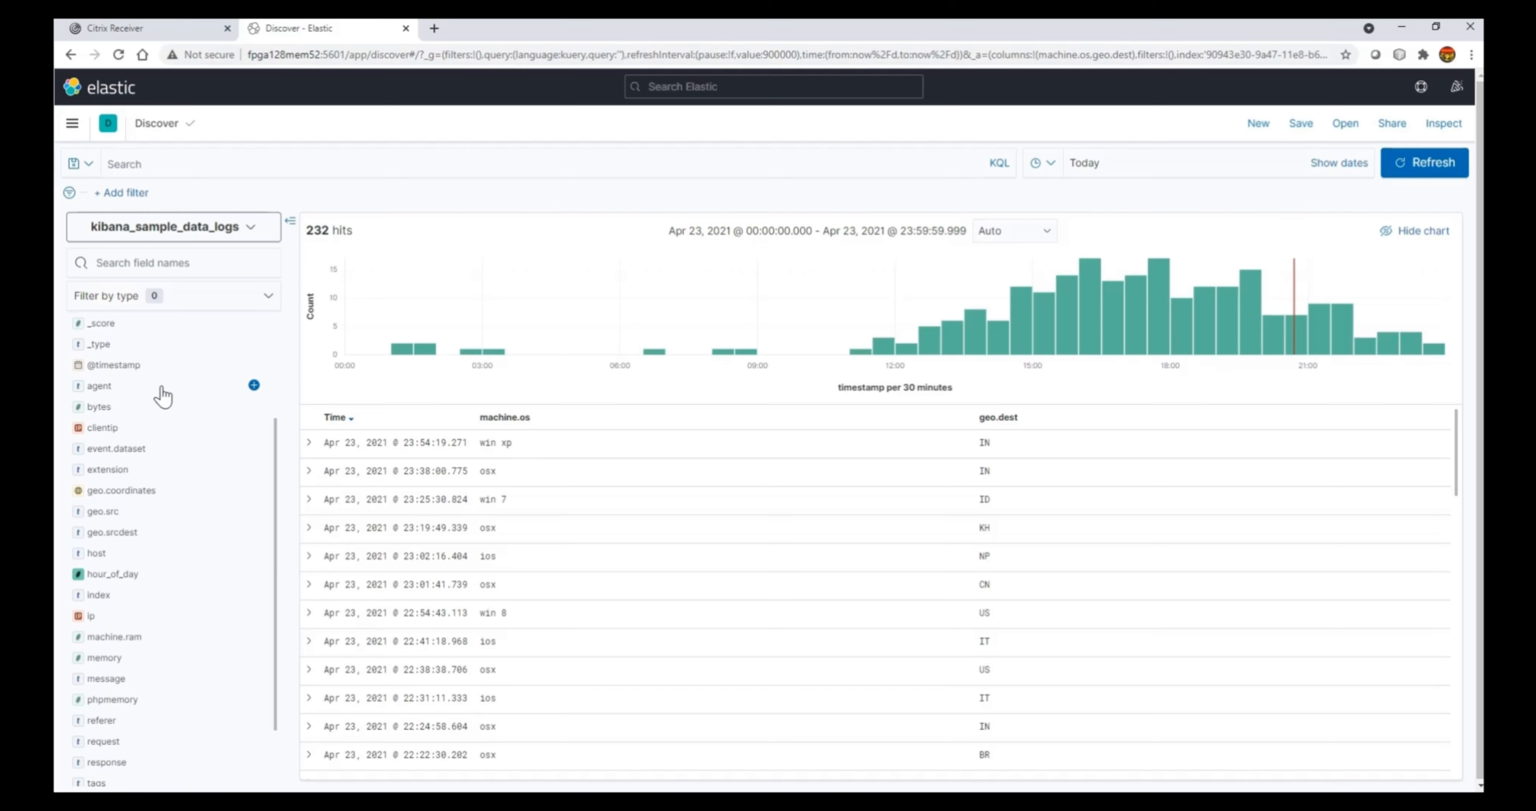
Check the top values of the agent and response fields and add both as columns of the document table
{"action": "left_click", "coordinate": [93, 387]}
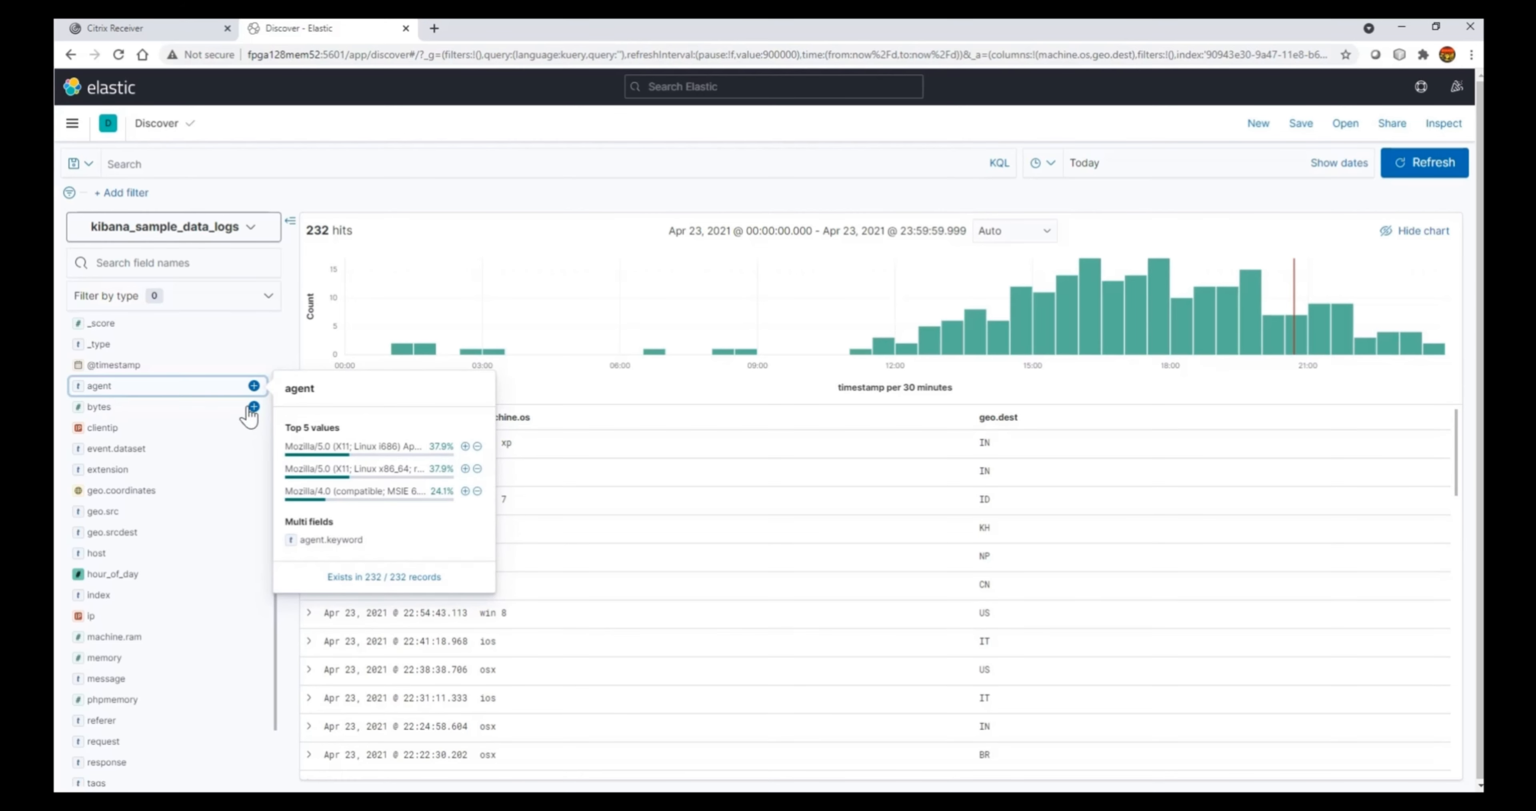
{"action": "left_click", "coordinate": [254, 386]}
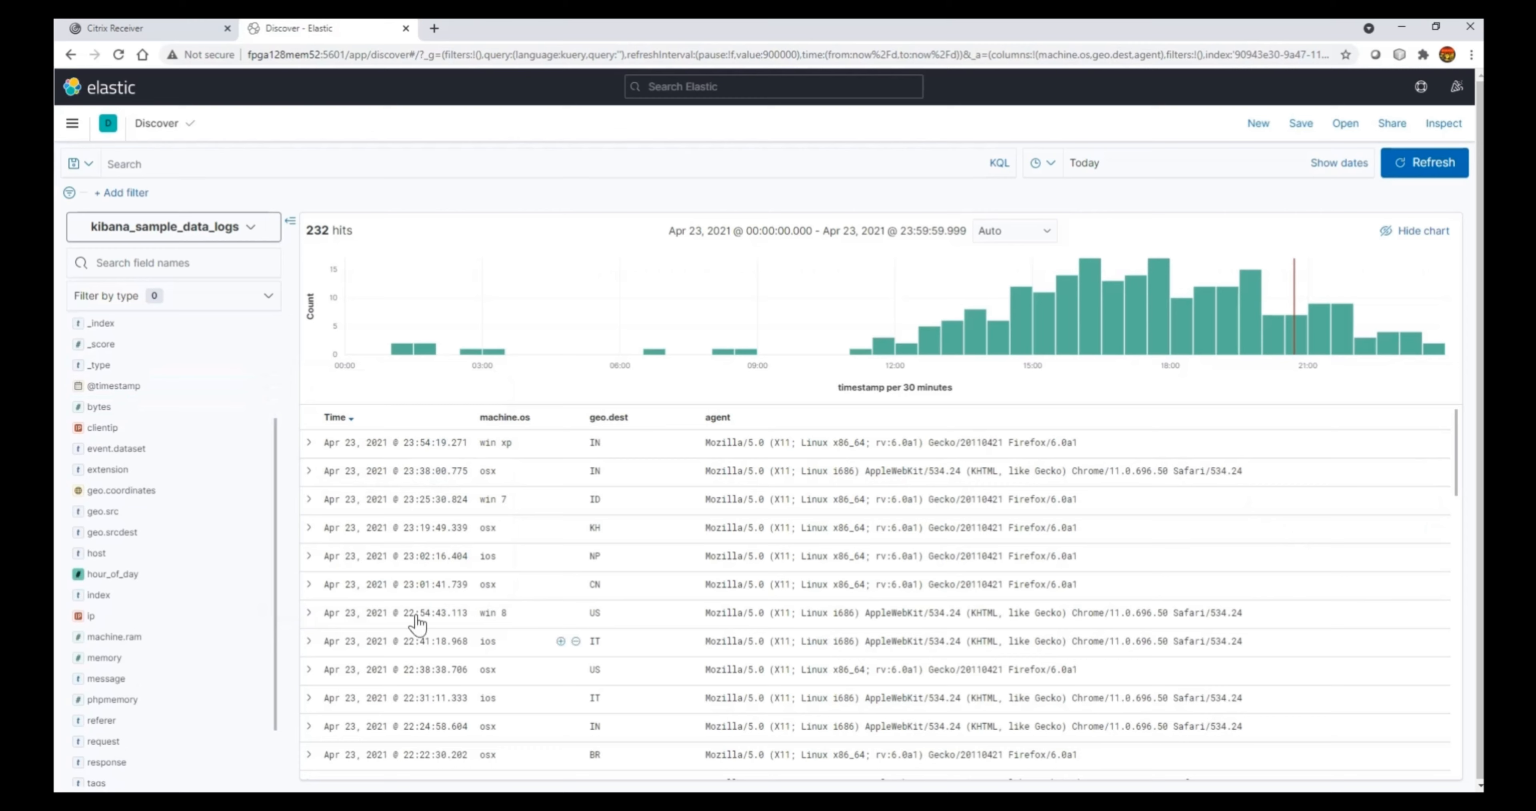
{"action": "scroll", "coordinate": [149, 596], "scroll_direction": "down", "scroll_amount": 1}
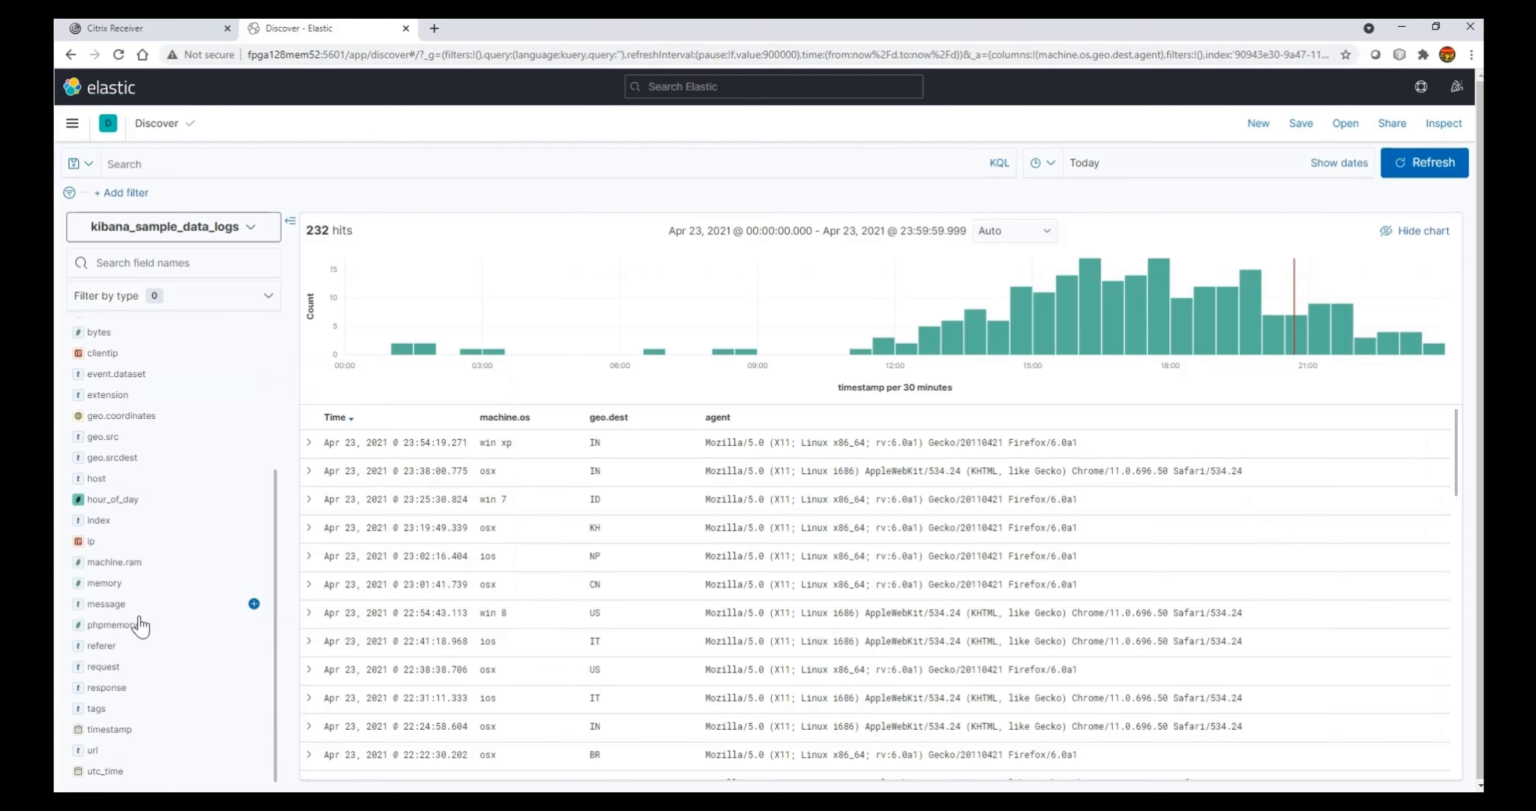
{"action": "left_click", "coordinate": [80, 690]}
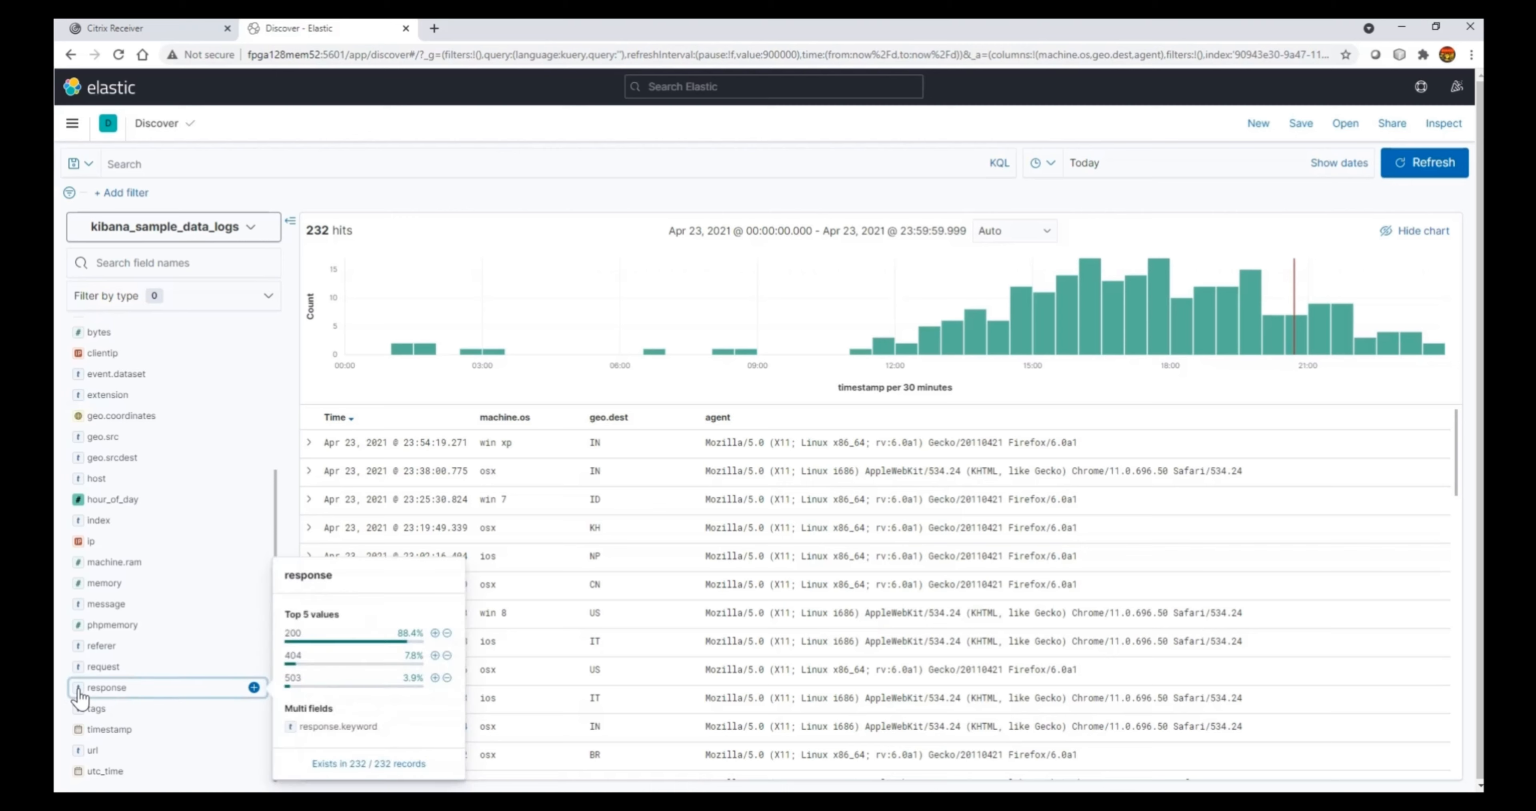
{"action": "left_click", "coordinate": [254, 688]}
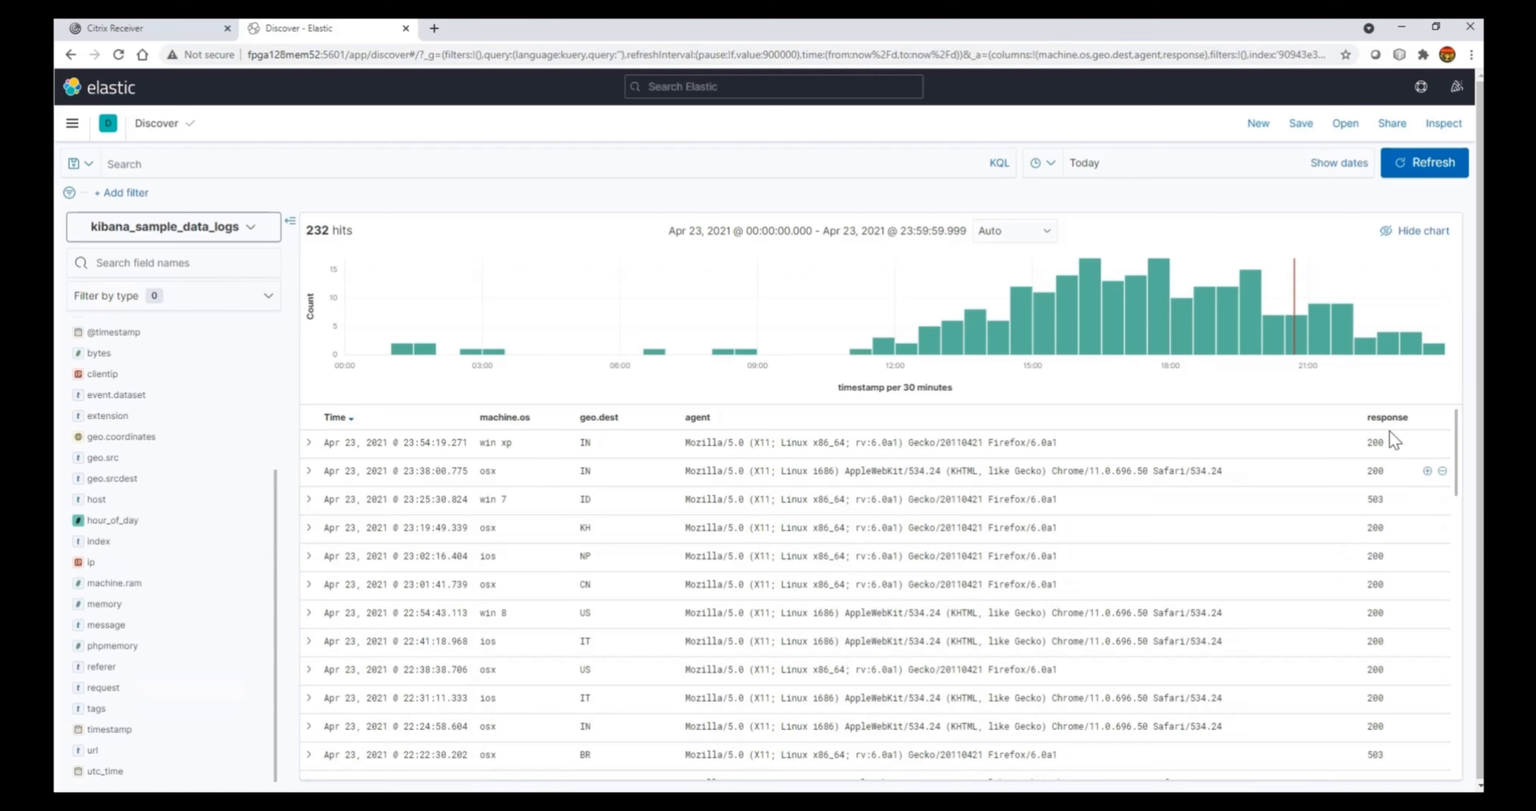
Look through the document table, expand the newest document and read its fields in table form
{"action": "scroll", "coordinate": [1393, 746], "scroll_direction": "down", "scroll_amount": 15}
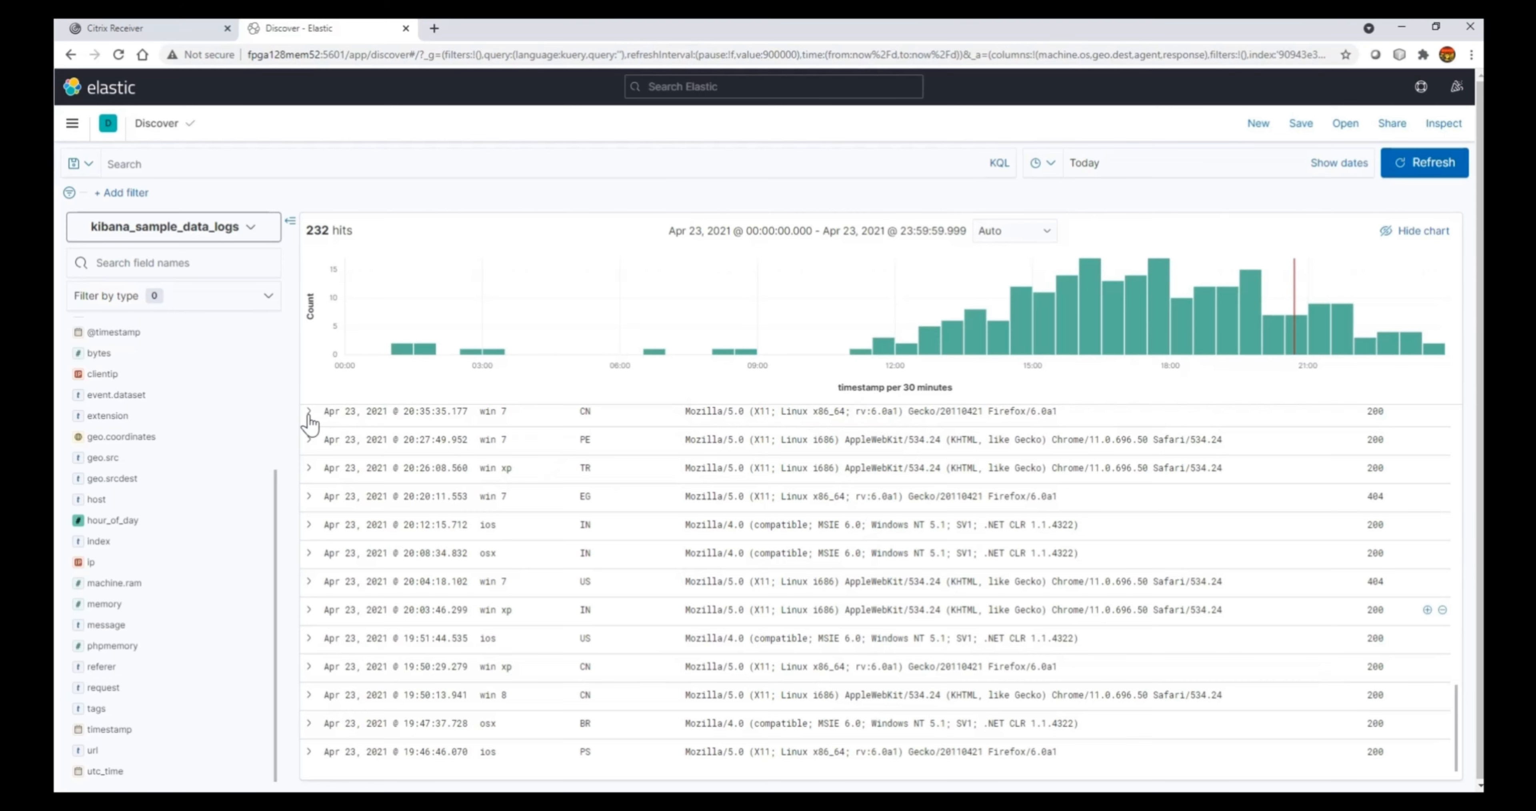
{"action": "scroll", "coordinate": [309, 425], "scroll_direction": "down", "scroll_amount": 1}
{"action": "scroll", "coordinate": [309, 425], "scroll_direction": "up", "scroll_amount": 15}
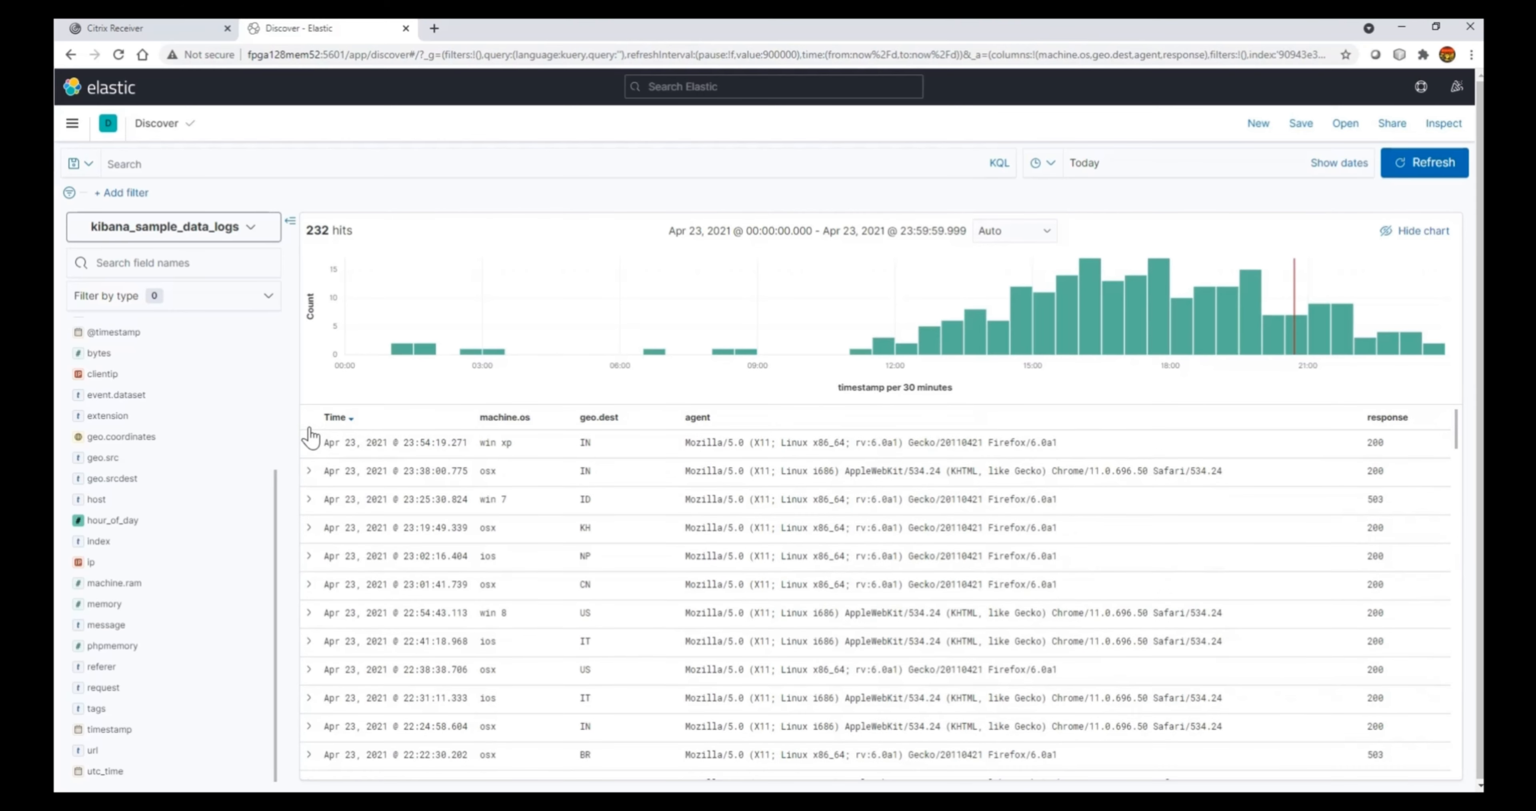
{"action": "left_click", "coordinate": [309, 443]}
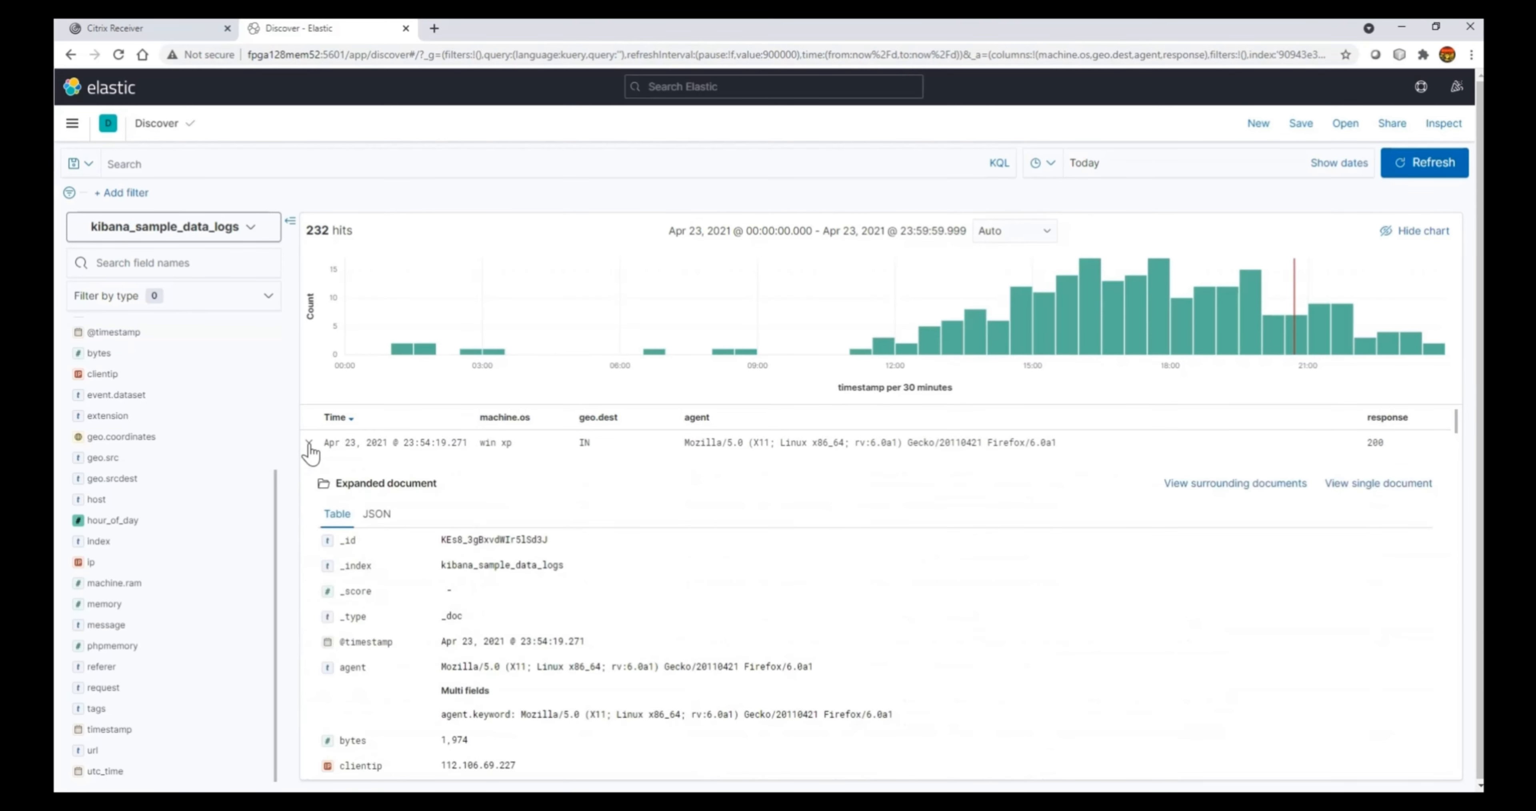
{"action": "scroll", "coordinate": [483, 570], "scroll_direction": "down", "scroll_amount": 8}
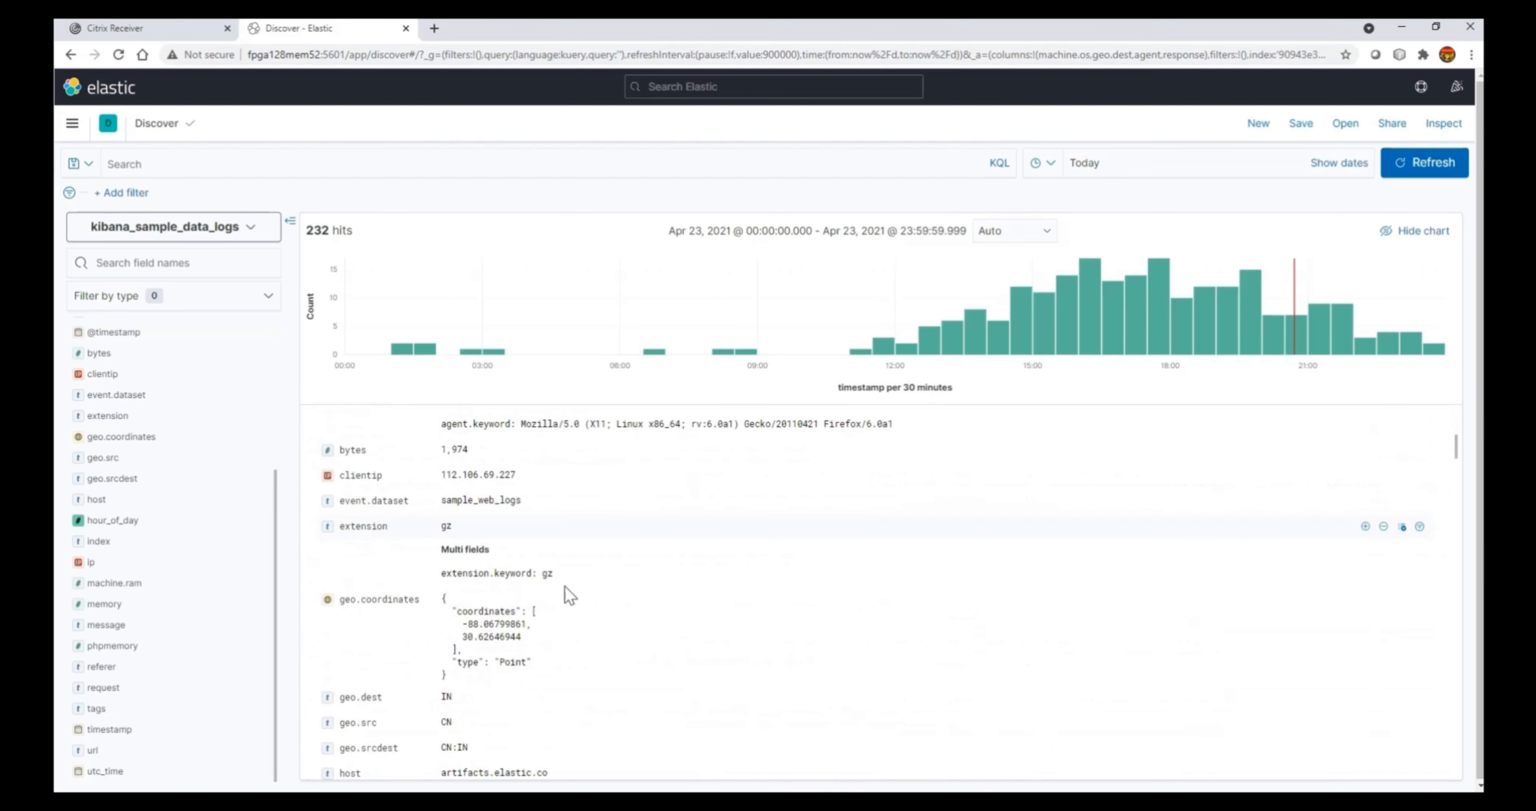
{"action": "scroll", "coordinate": [572, 588], "scroll_direction": "down", "scroll_amount": 10}
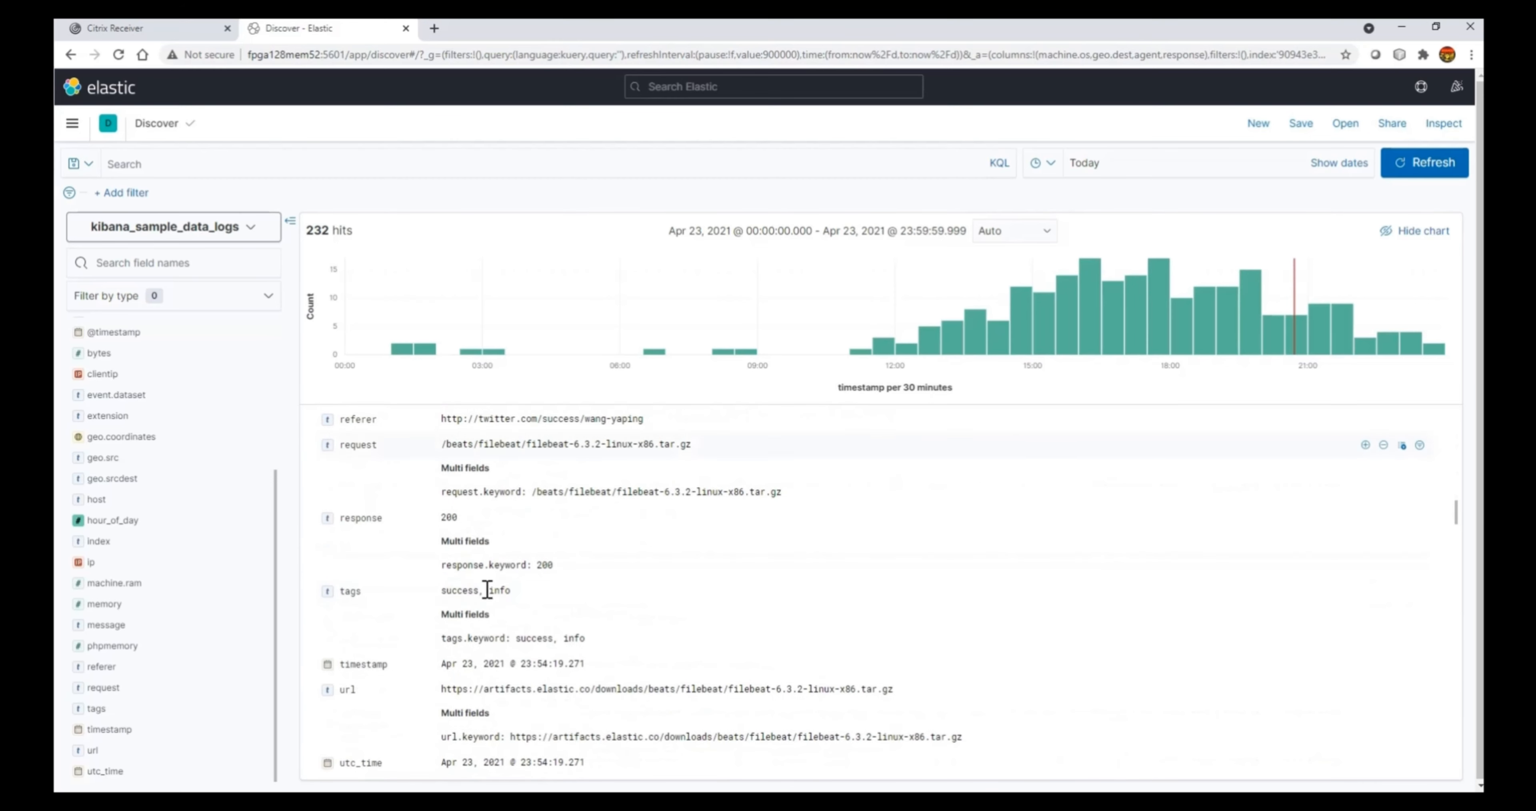
{"action": "scroll", "coordinate": [623, 739], "scroll_direction": "up", "scroll_amount": 18}
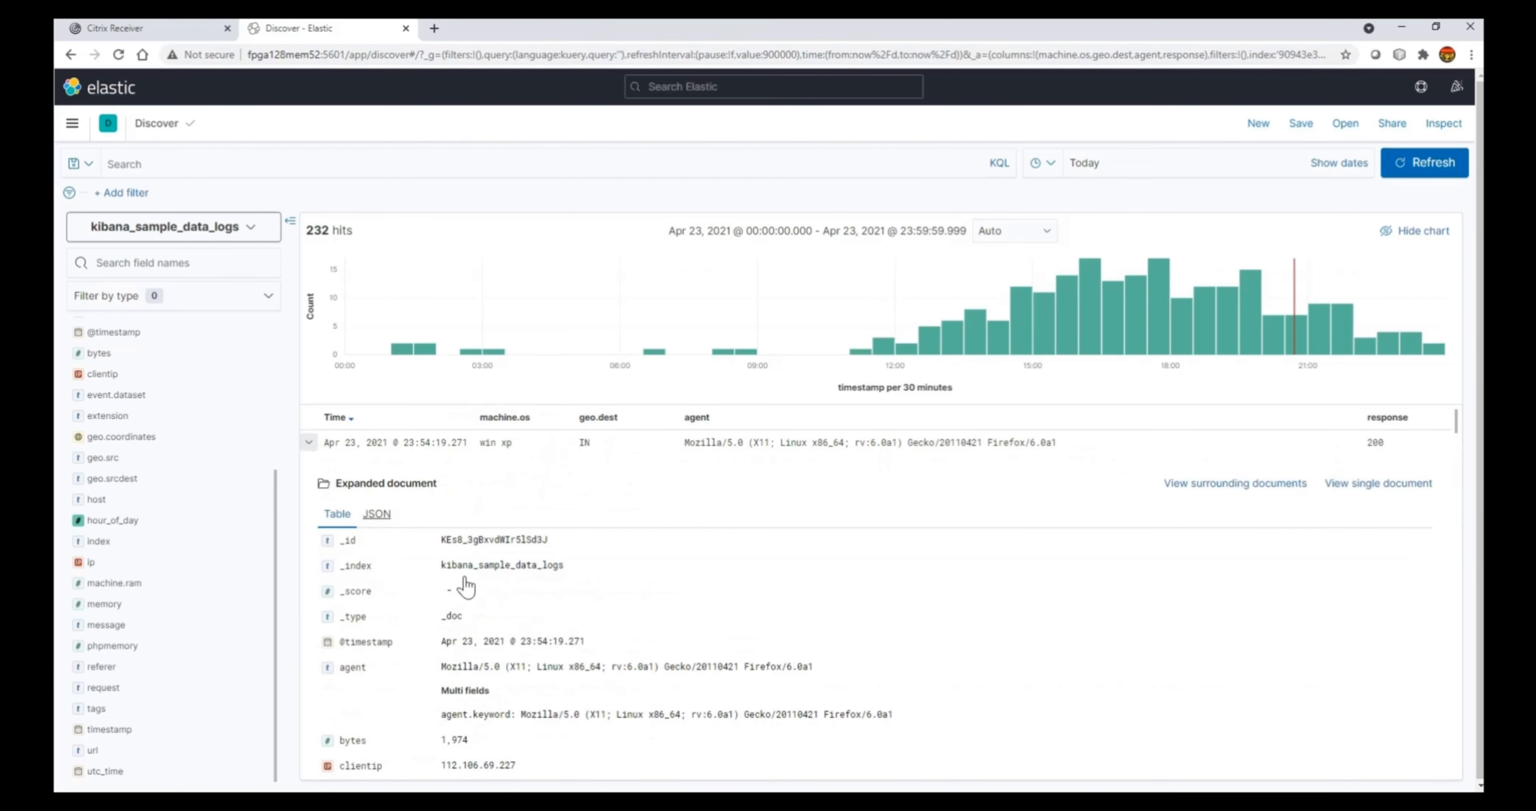
Read the JSON source of the expanded document and collapse the document
{"action": "scroll", "coordinate": [518, 605], "scroll_direction": "down", "scroll_amount": 5}
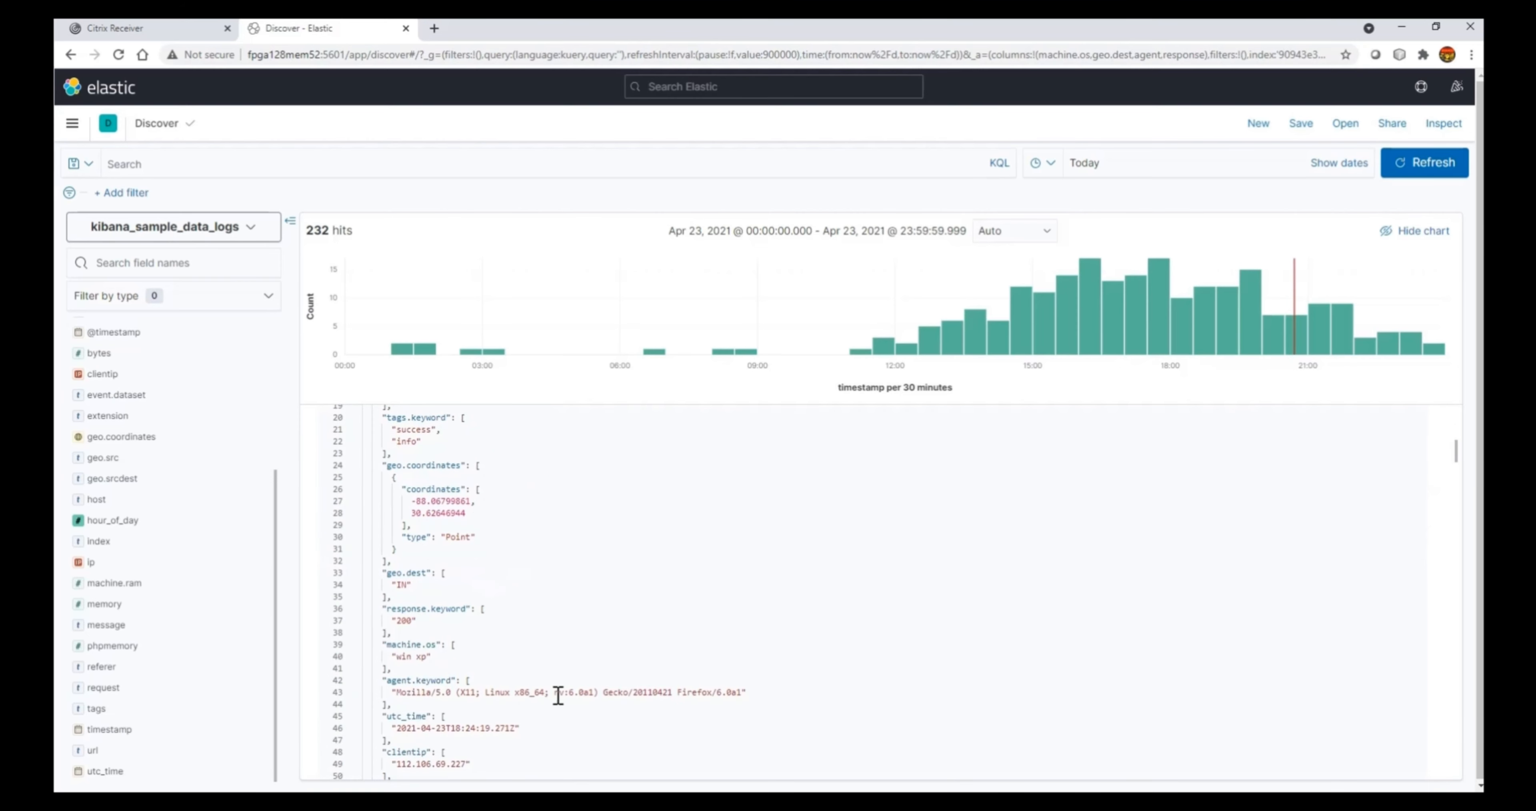
{"action": "scroll", "coordinate": [558, 680], "scroll_direction": "up", "scroll_amount": 8}
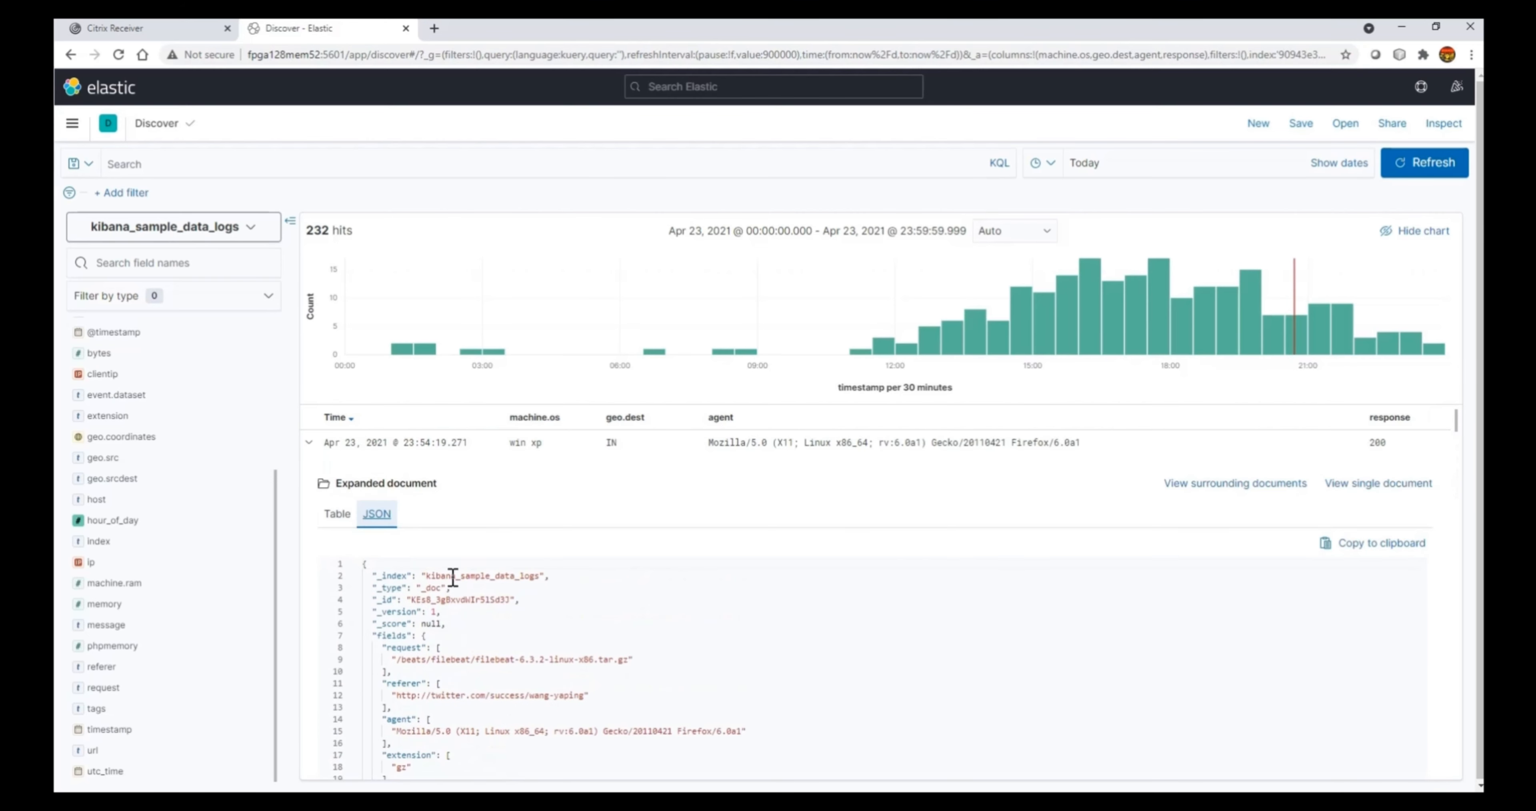
{"action": "left_click", "coordinate": [309, 443]}
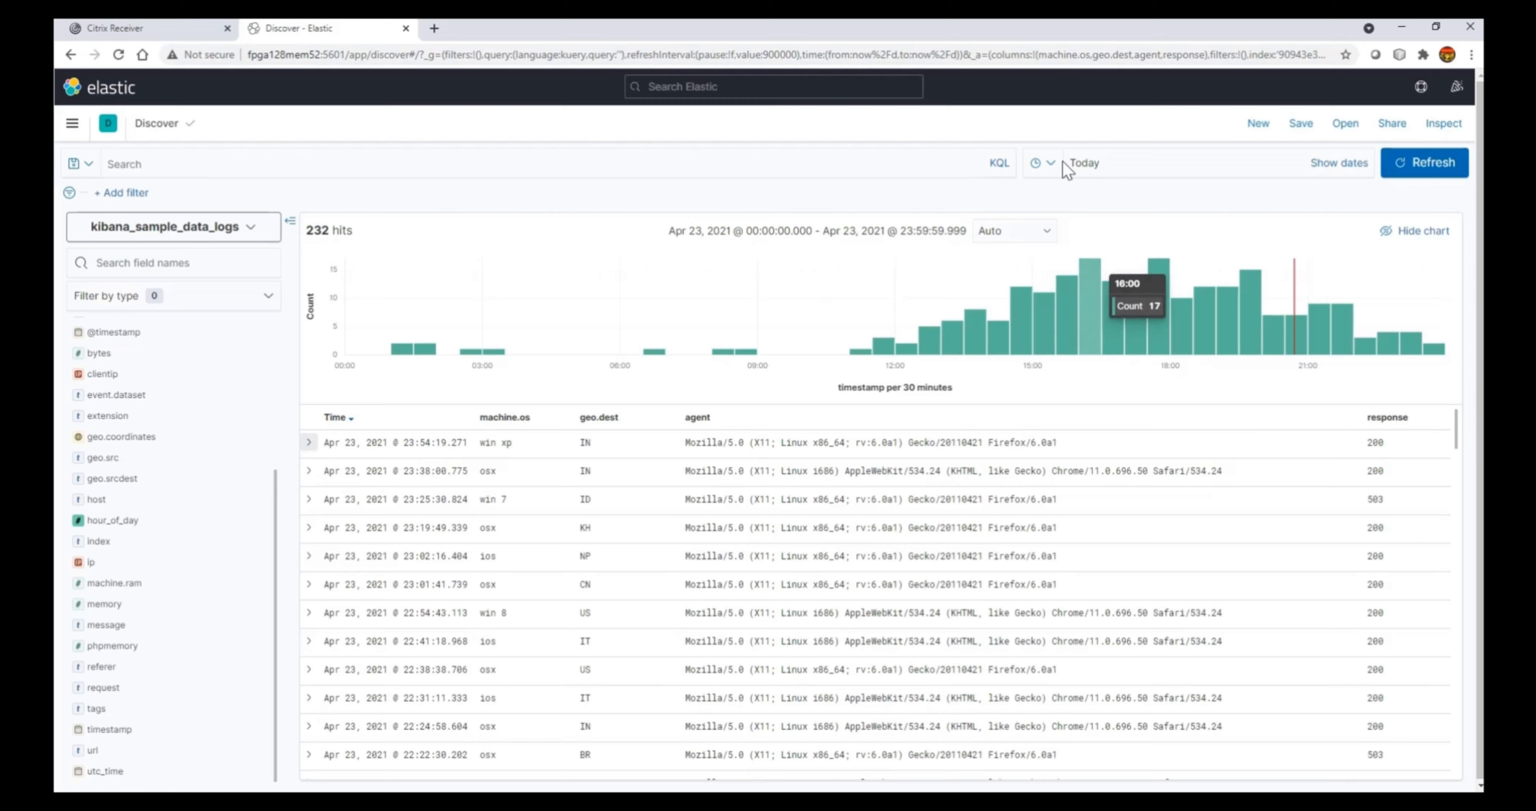
Narrow the histogram to the 16:00–16:30 bar and further to about 16:00:34–16:09:38, and hide the chart
{"action": "left_click", "coordinate": [1092, 329]}
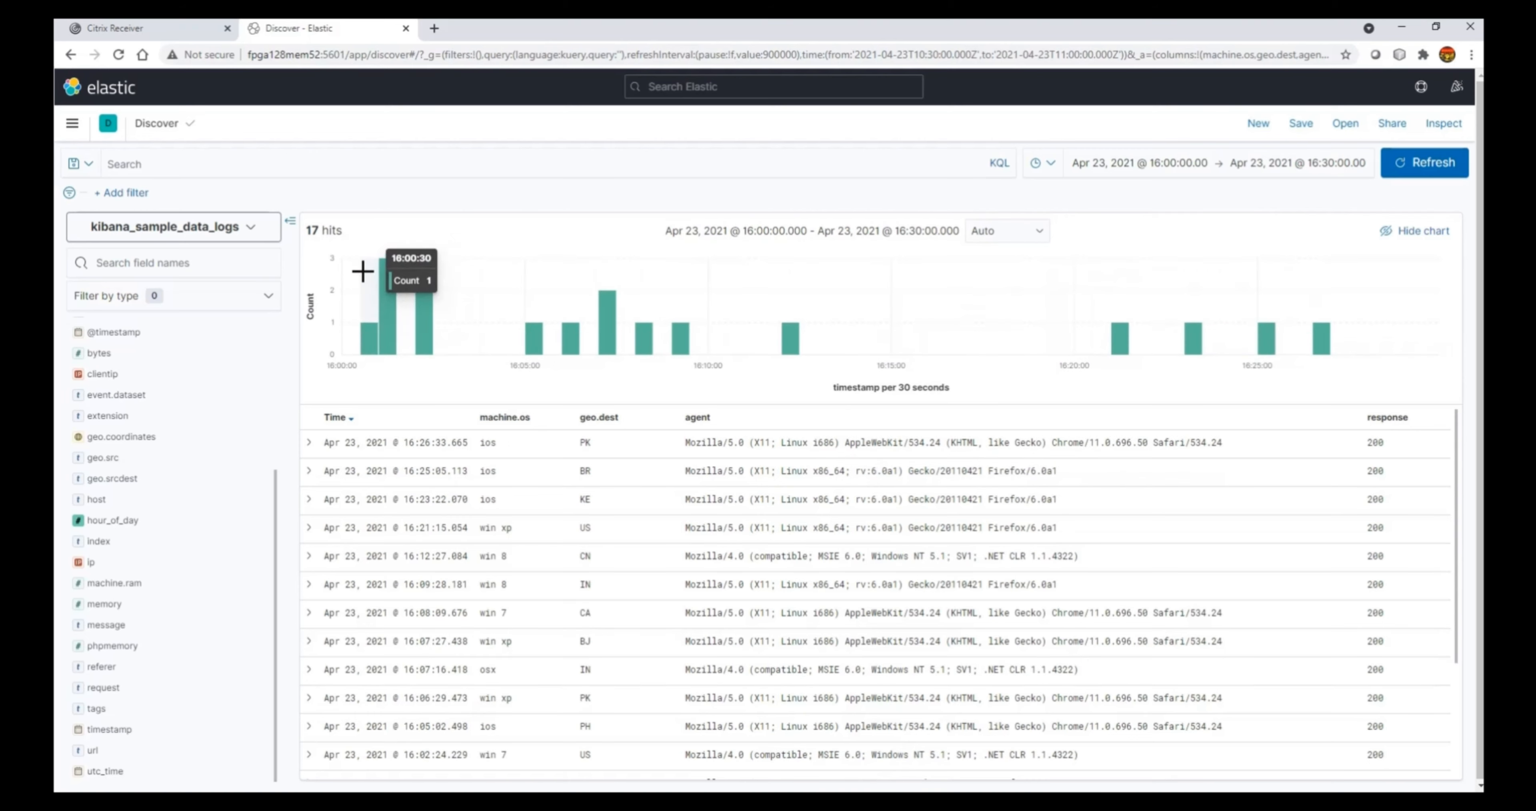
{"action": "mouse_move", "coordinate": [363, 271]}
{"action": "left_mouse_down"}
{"action": "mouse_move", "coordinate": [497, 346]}
{"action": "mouse_move", "coordinate": [695, 357]}
{"action": "left_mouse_up"}
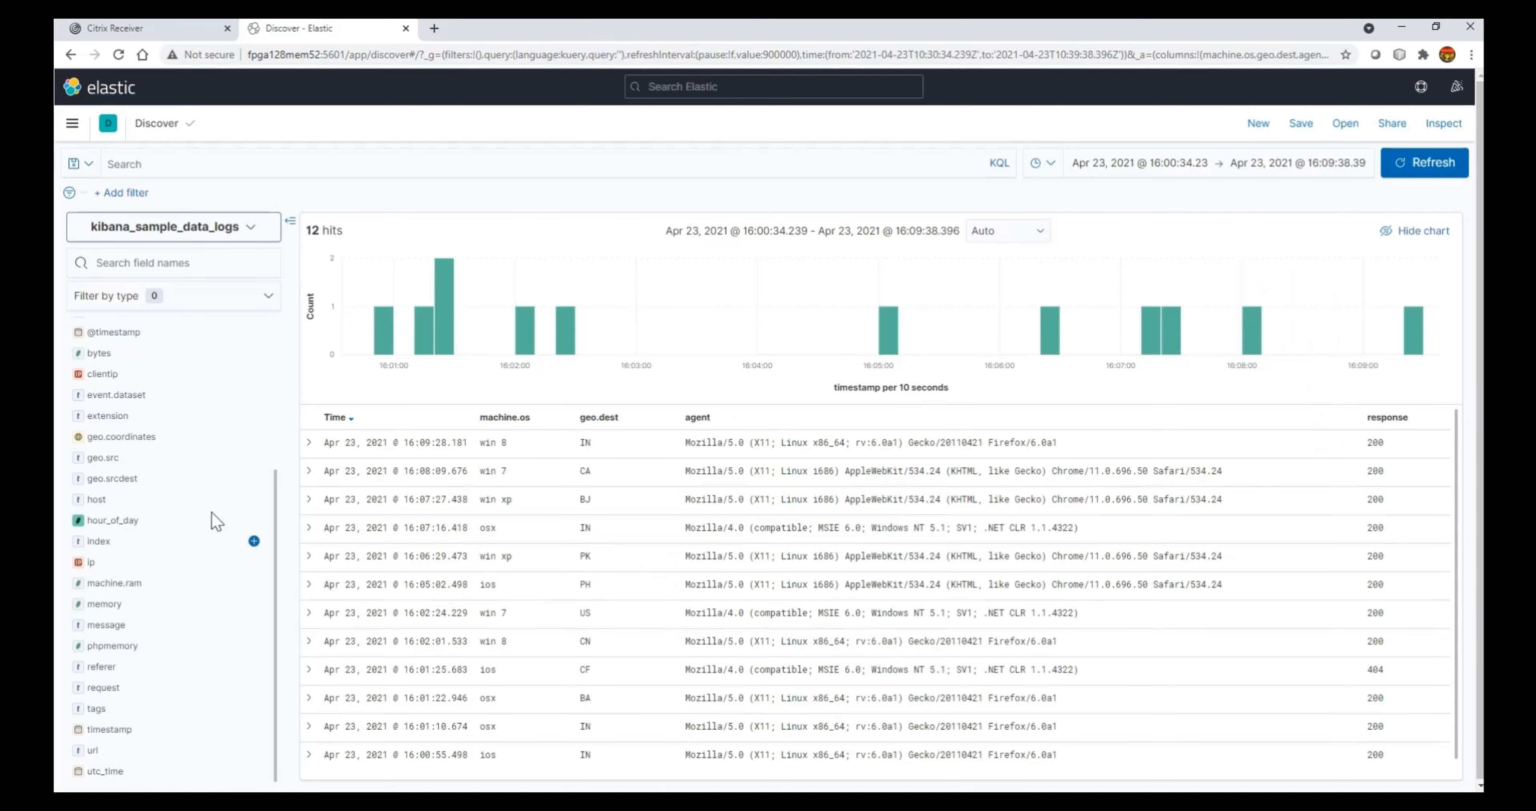
{"action": "left_click", "coordinate": [1386, 235]}
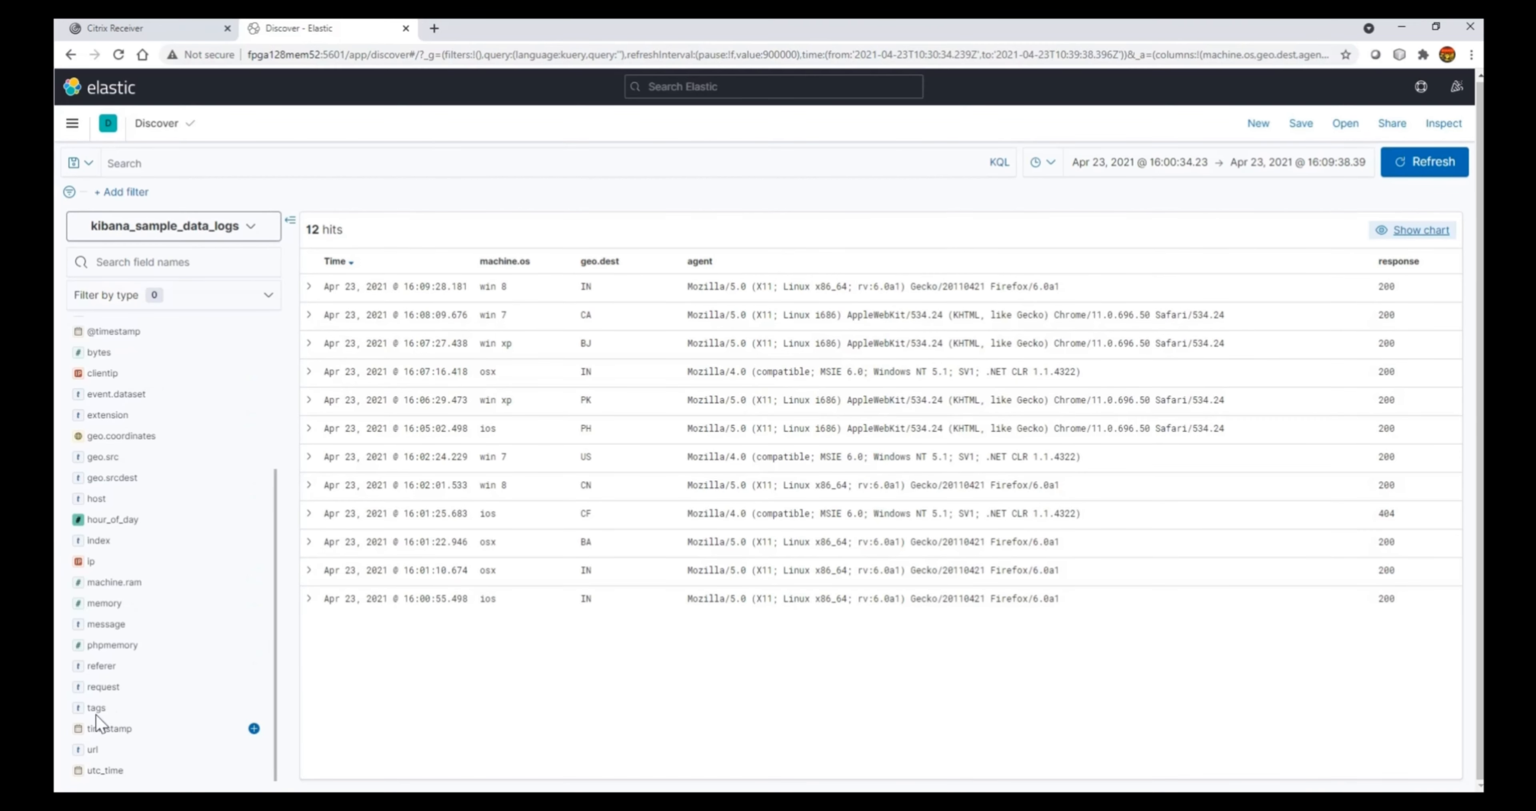
Check the top values of machine.os and geo.src, and visualize the geo.src field
{"action": "scroll", "coordinate": [102, 528], "scroll_direction": "up", "scroll_amount": 4}
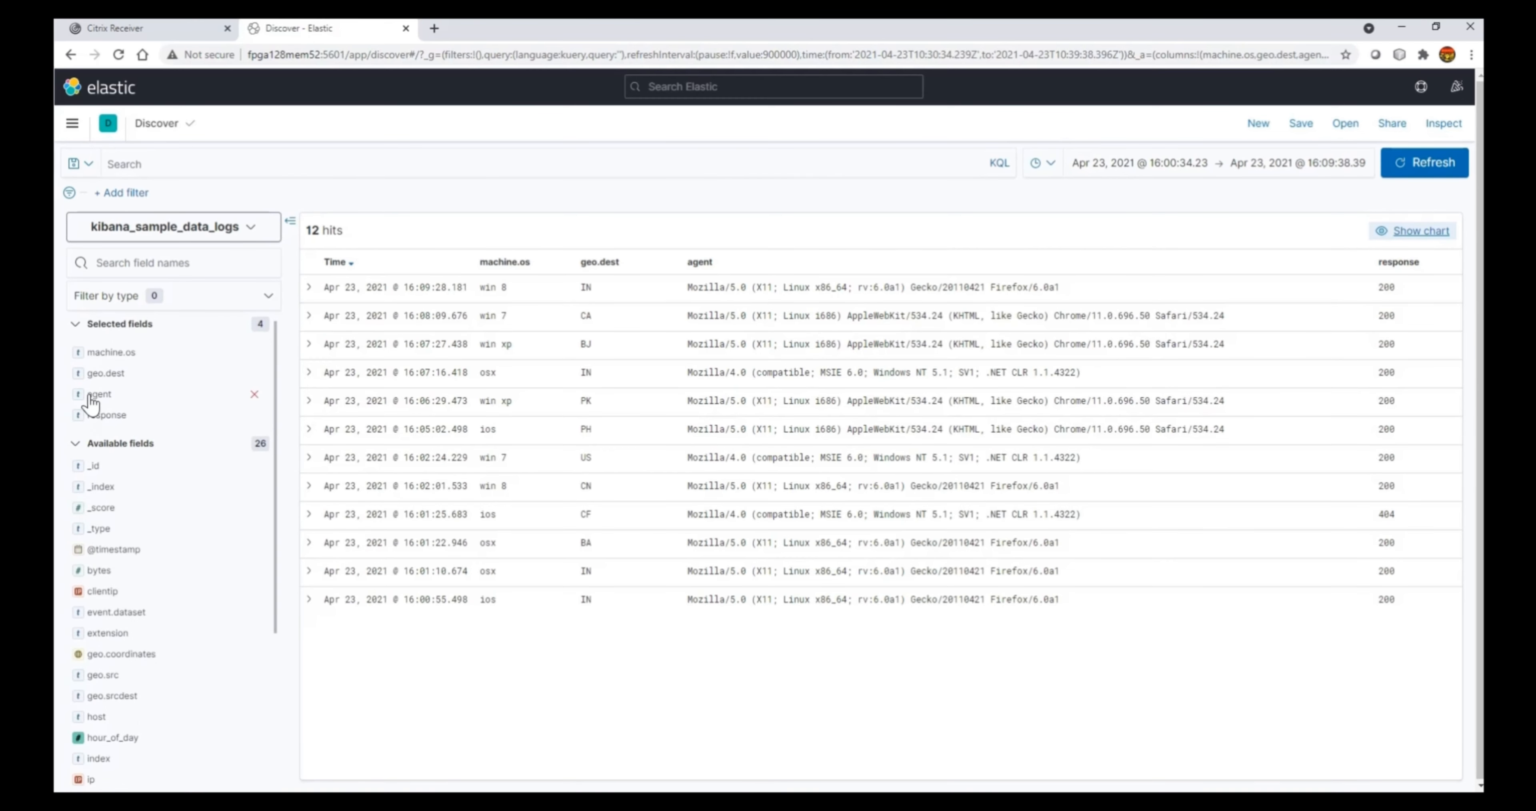
{"action": "left_click", "coordinate": [124, 354]}
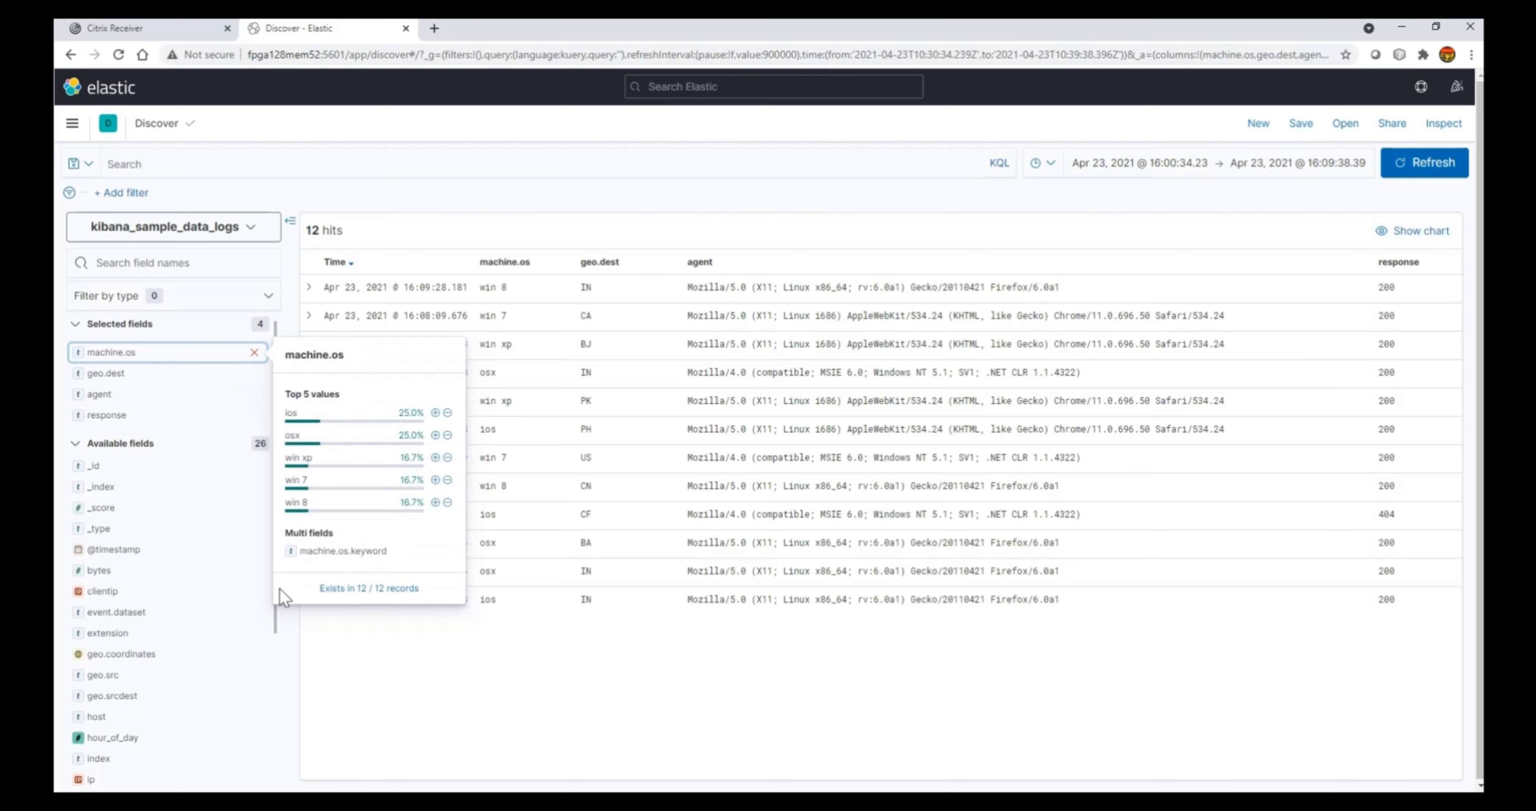
{"action": "scroll", "coordinate": [179, 669], "scroll_direction": "down", "scroll_amount": 4}
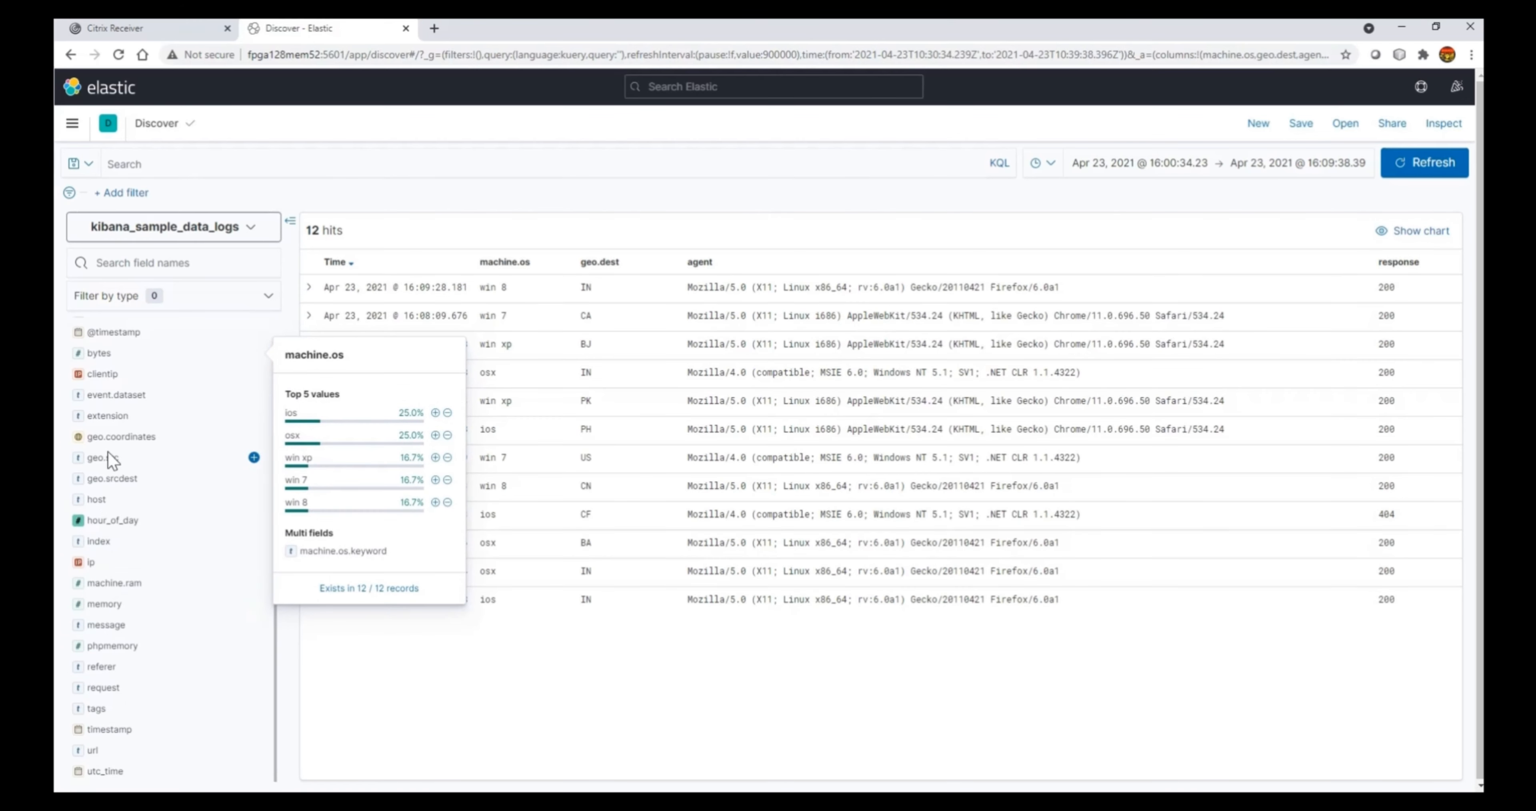
{"action": "left_click", "coordinate": [105, 462]}
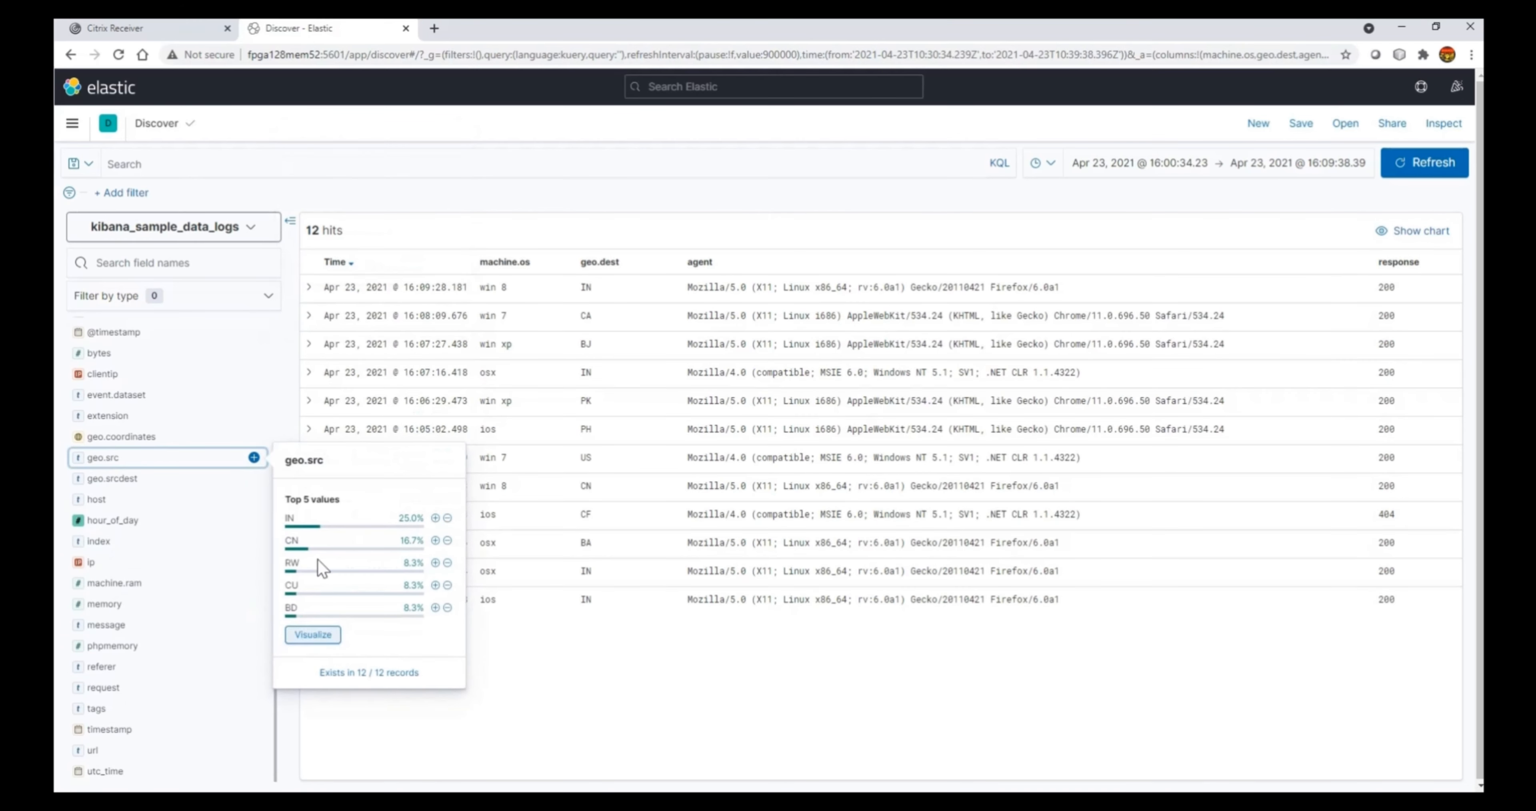
{"action": "left_click", "coordinate": [315, 636]}
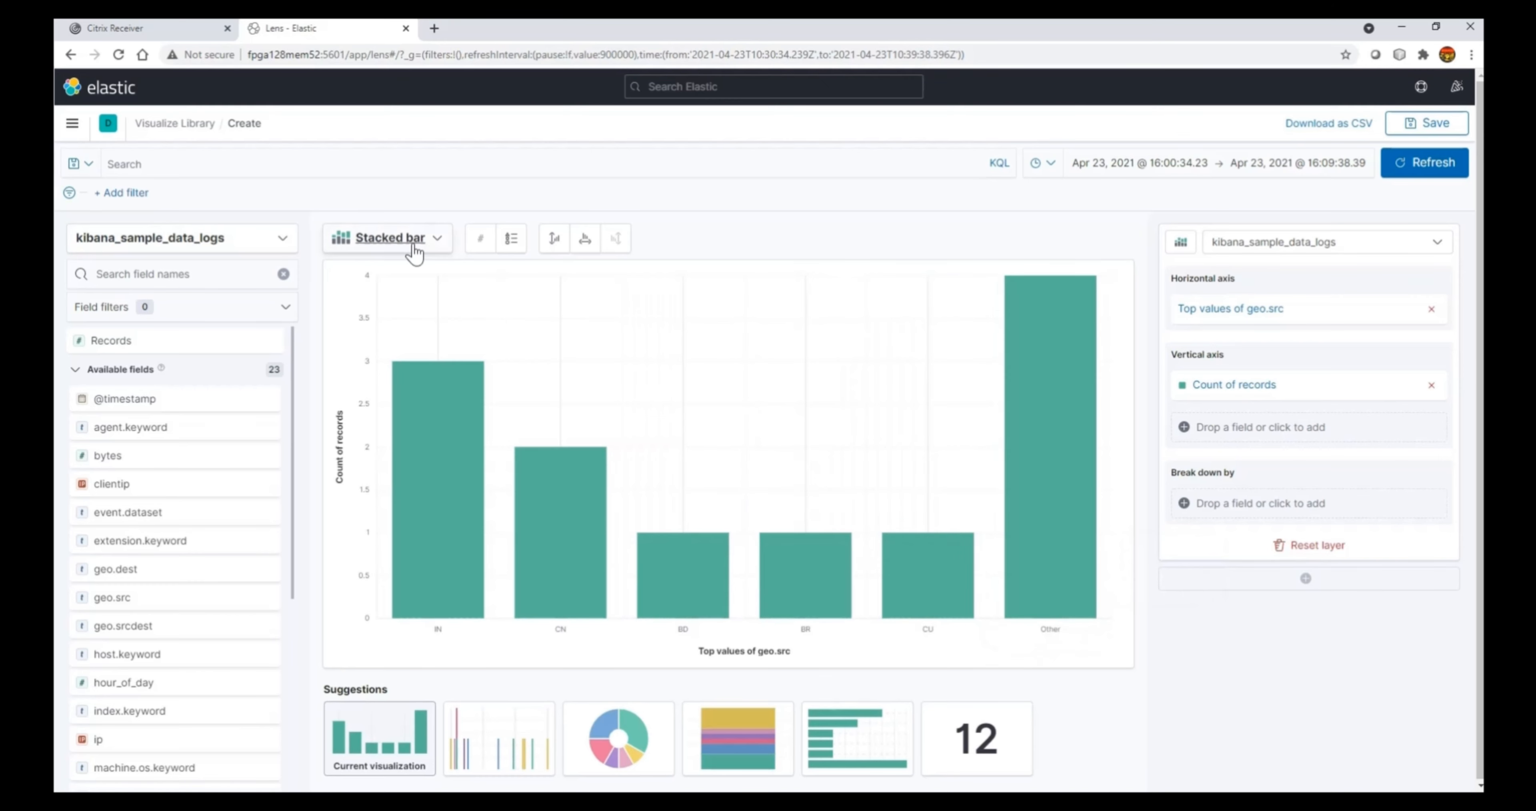
Try the geo.src visualization as a pie, a treemap and a line chart
{"action": "left_click", "coordinate": [430, 241]}
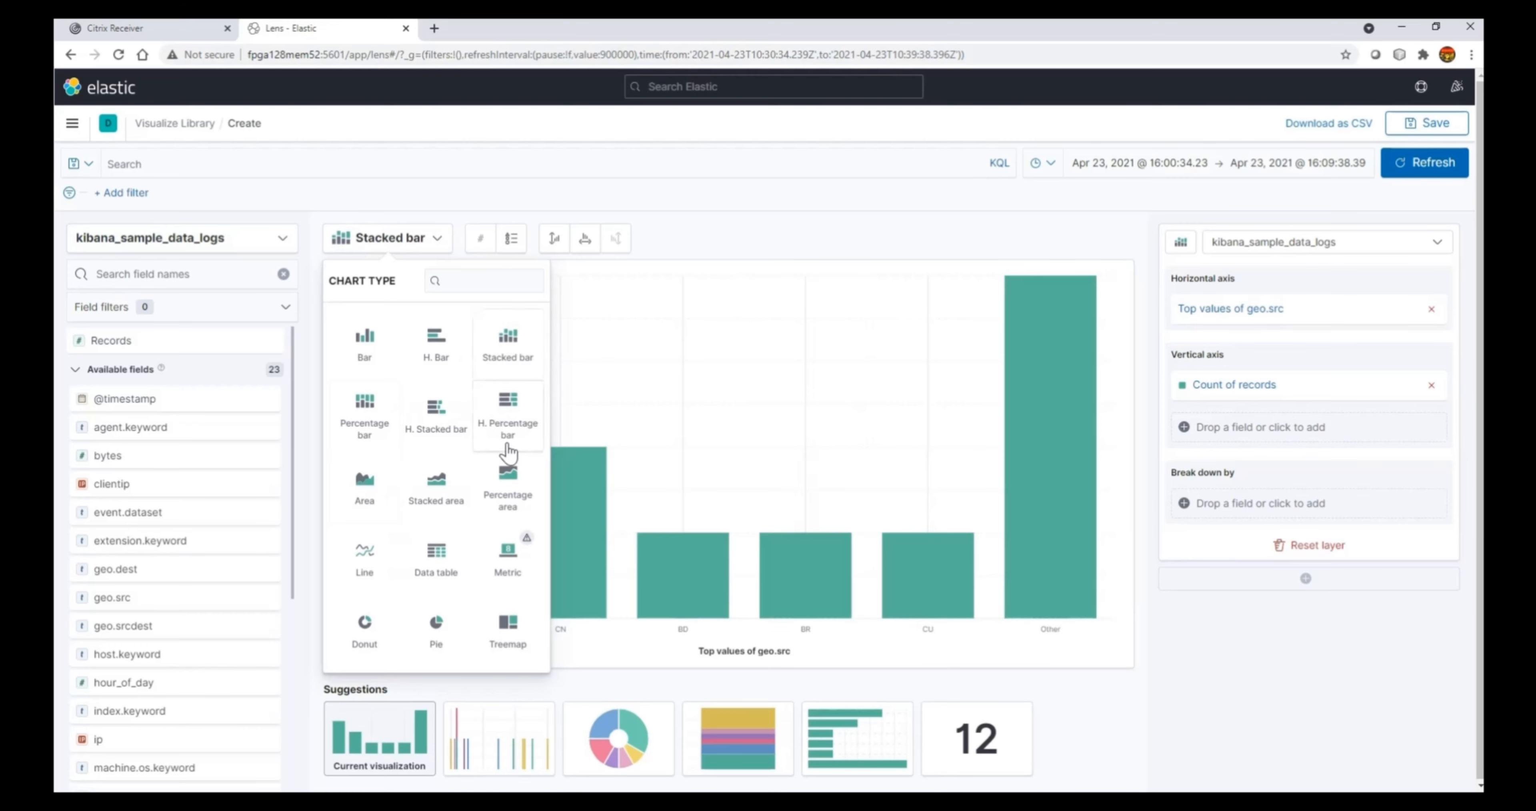
{"action": "left_click", "coordinate": [432, 623]}
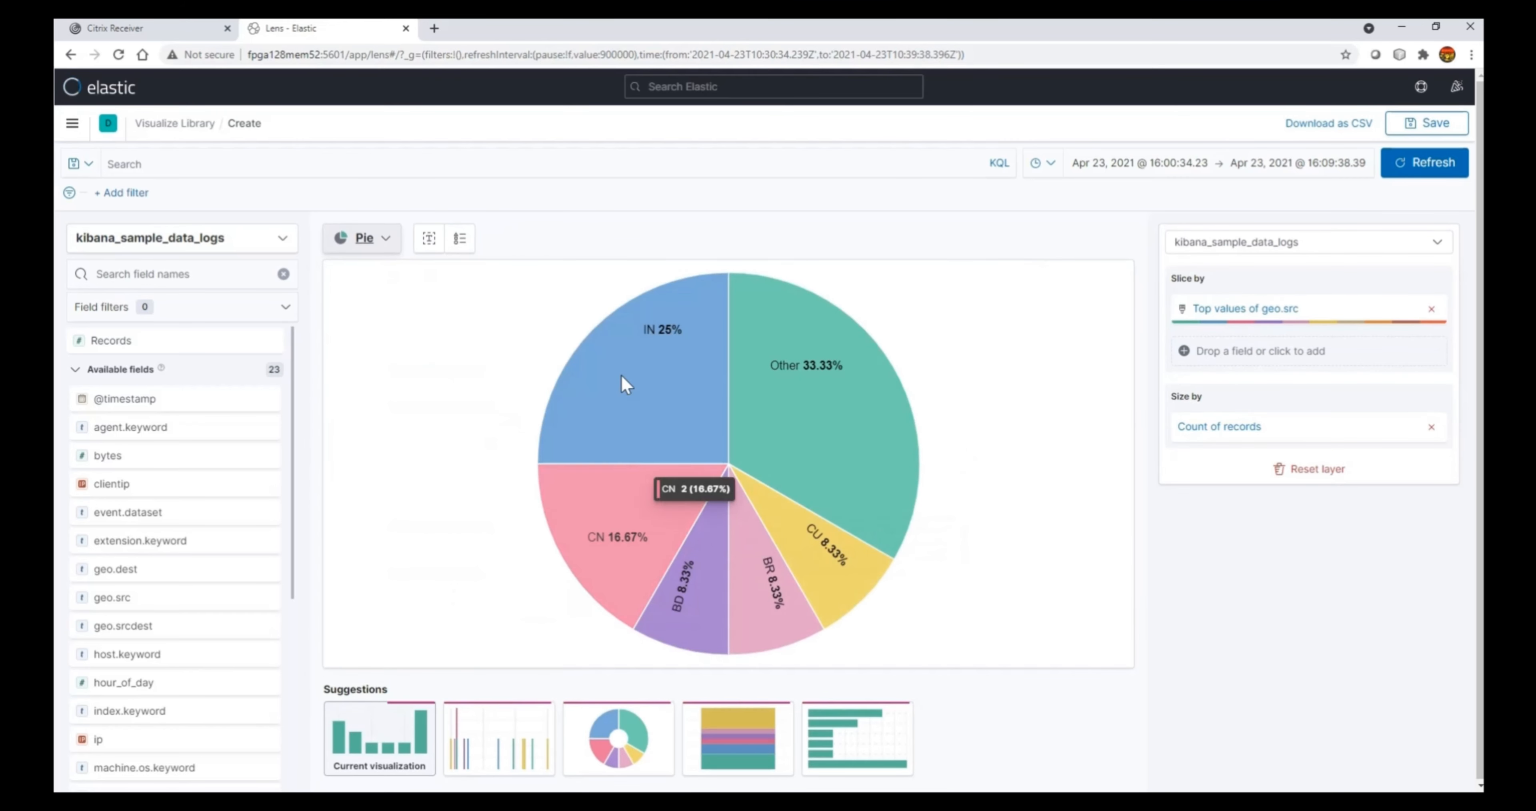
{"action": "left_click", "coordinate": [385, 240]}
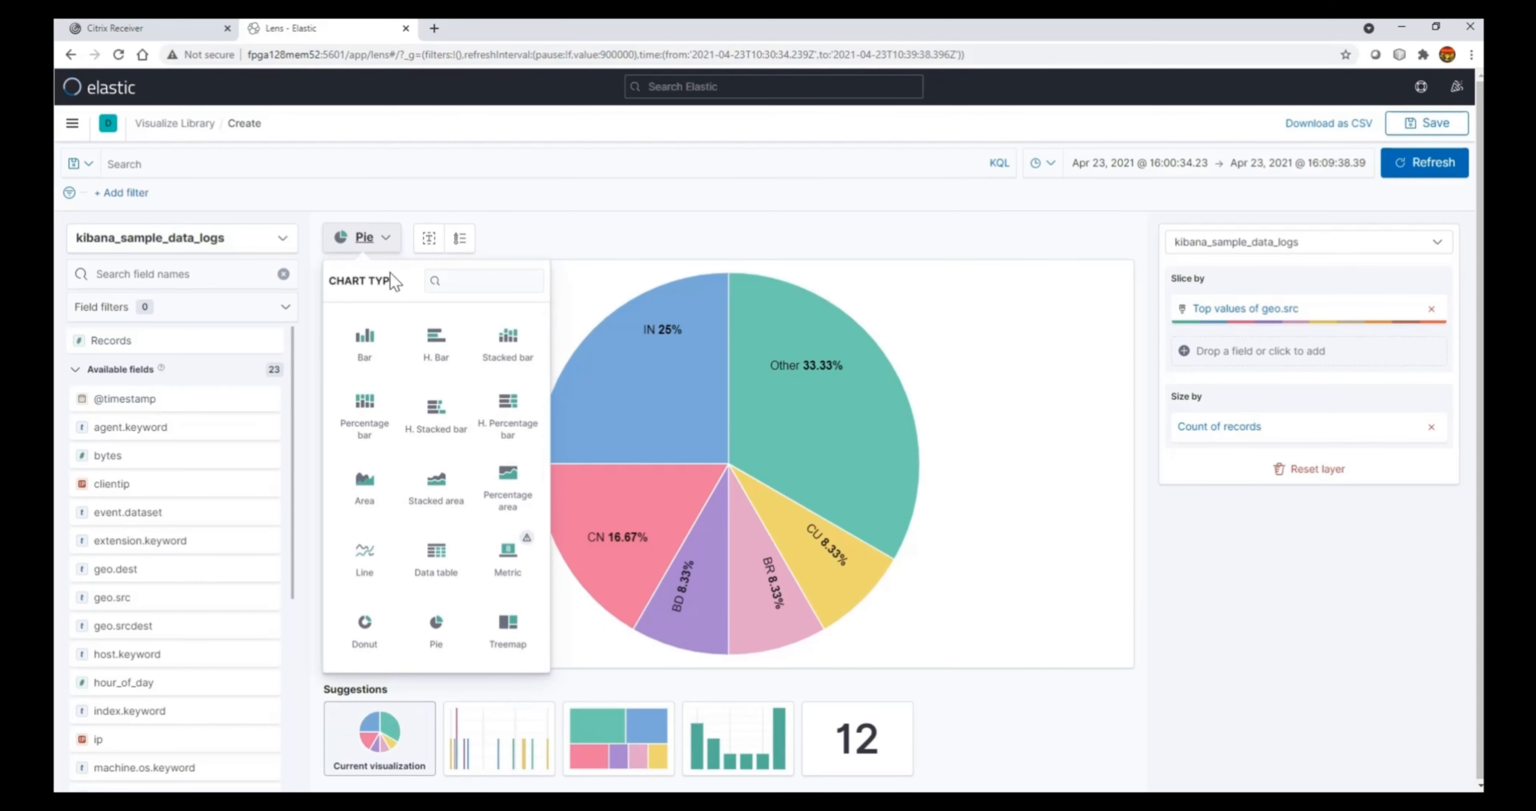
{"action": "left_click", "coordinate": [507, 626]}
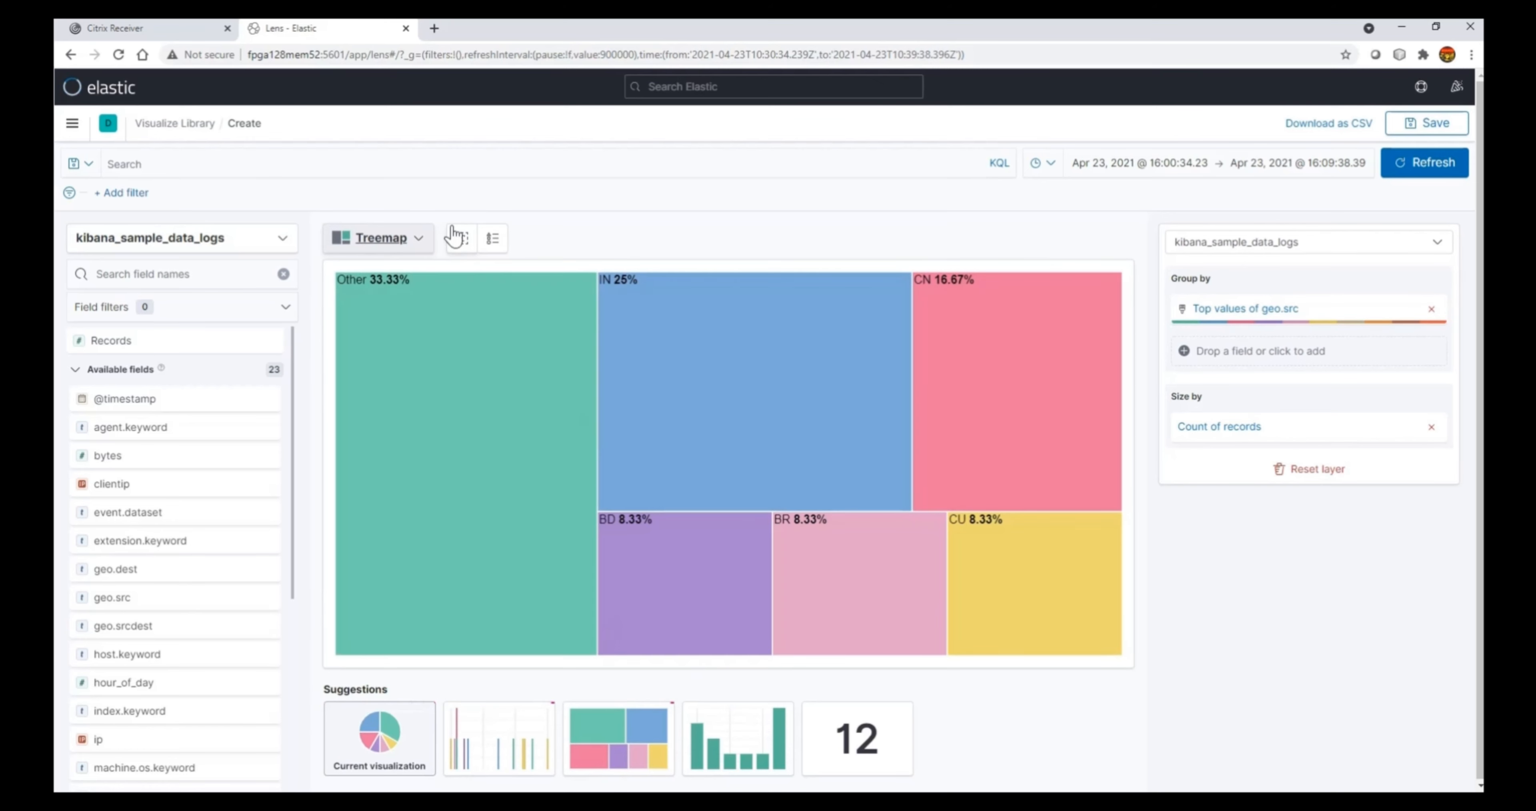
{"action": "left_click", "coordinate": [419, 239]}
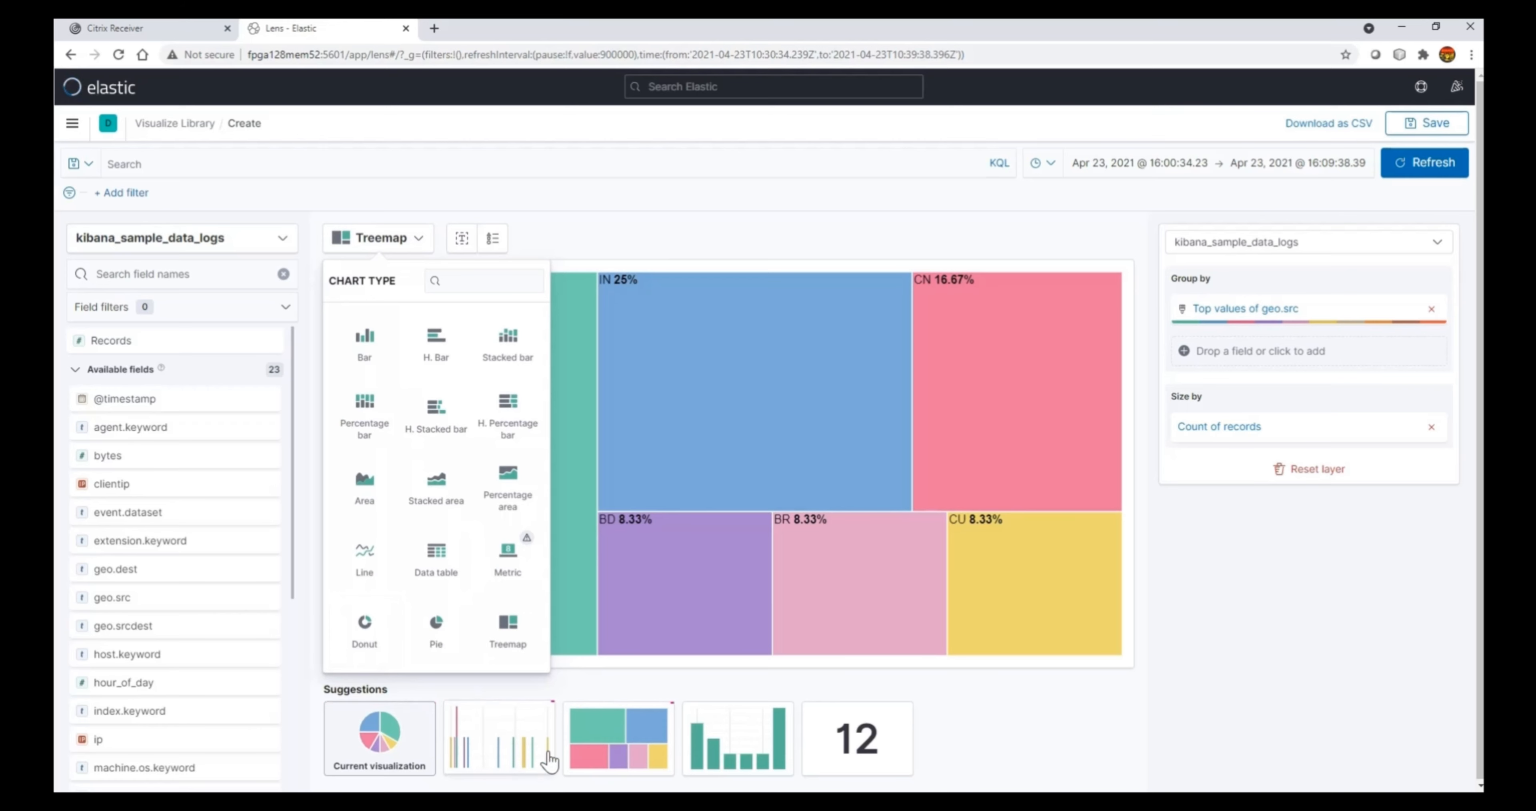
{"action": "left_click", "coordinate": [367, 560]}
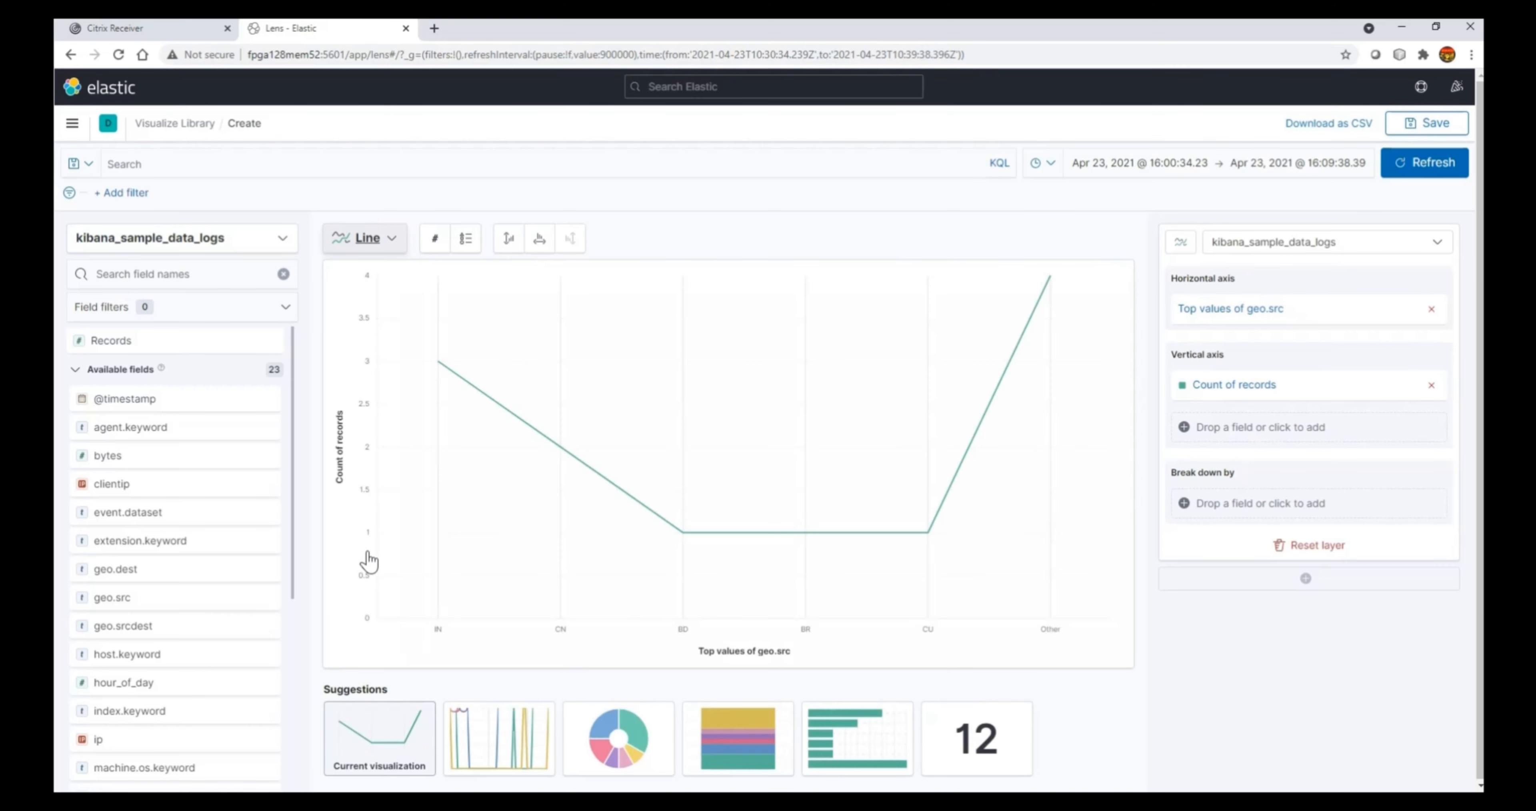
Change the visualization to a donut chart and add geo.dest as a second slicing field
{"action": "left_click", "coordinate": [389, 241]}
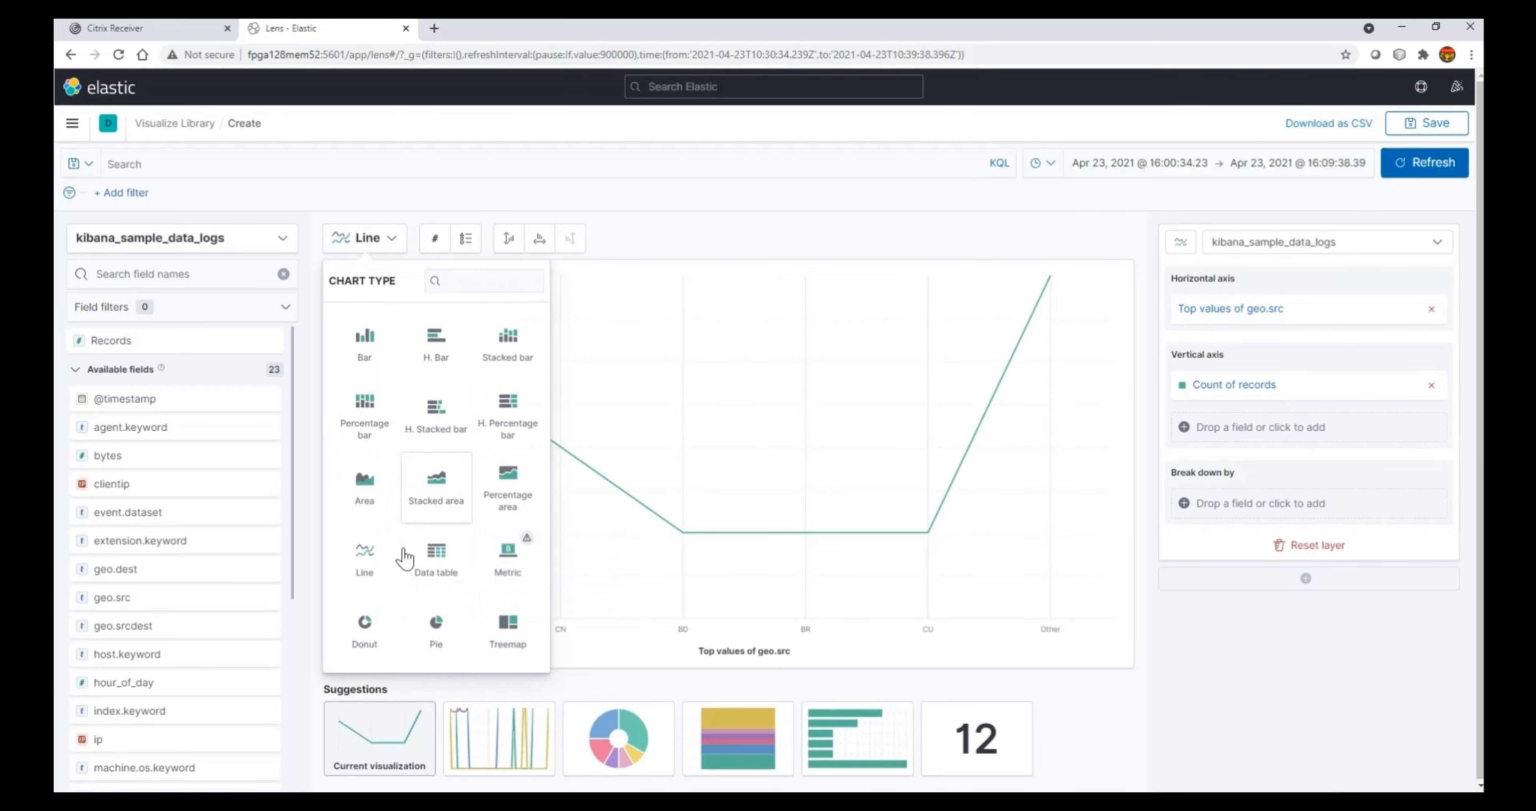
{"action": "left_click", "coordinate": [364, 623]}
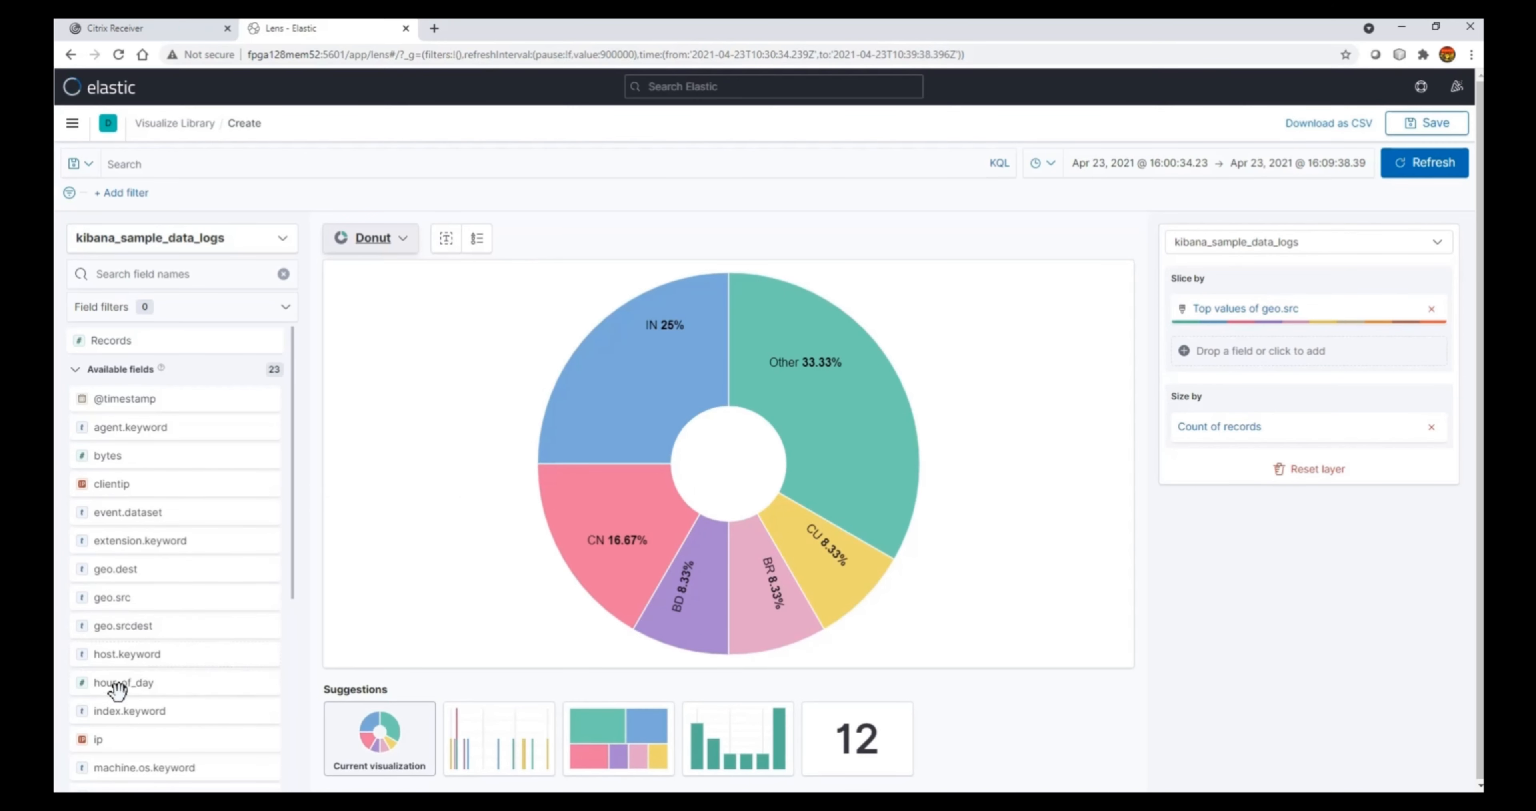
{"action": "left_click_drag", "start_coordinate": [105, 569], "coordinate": [1239, 351]}
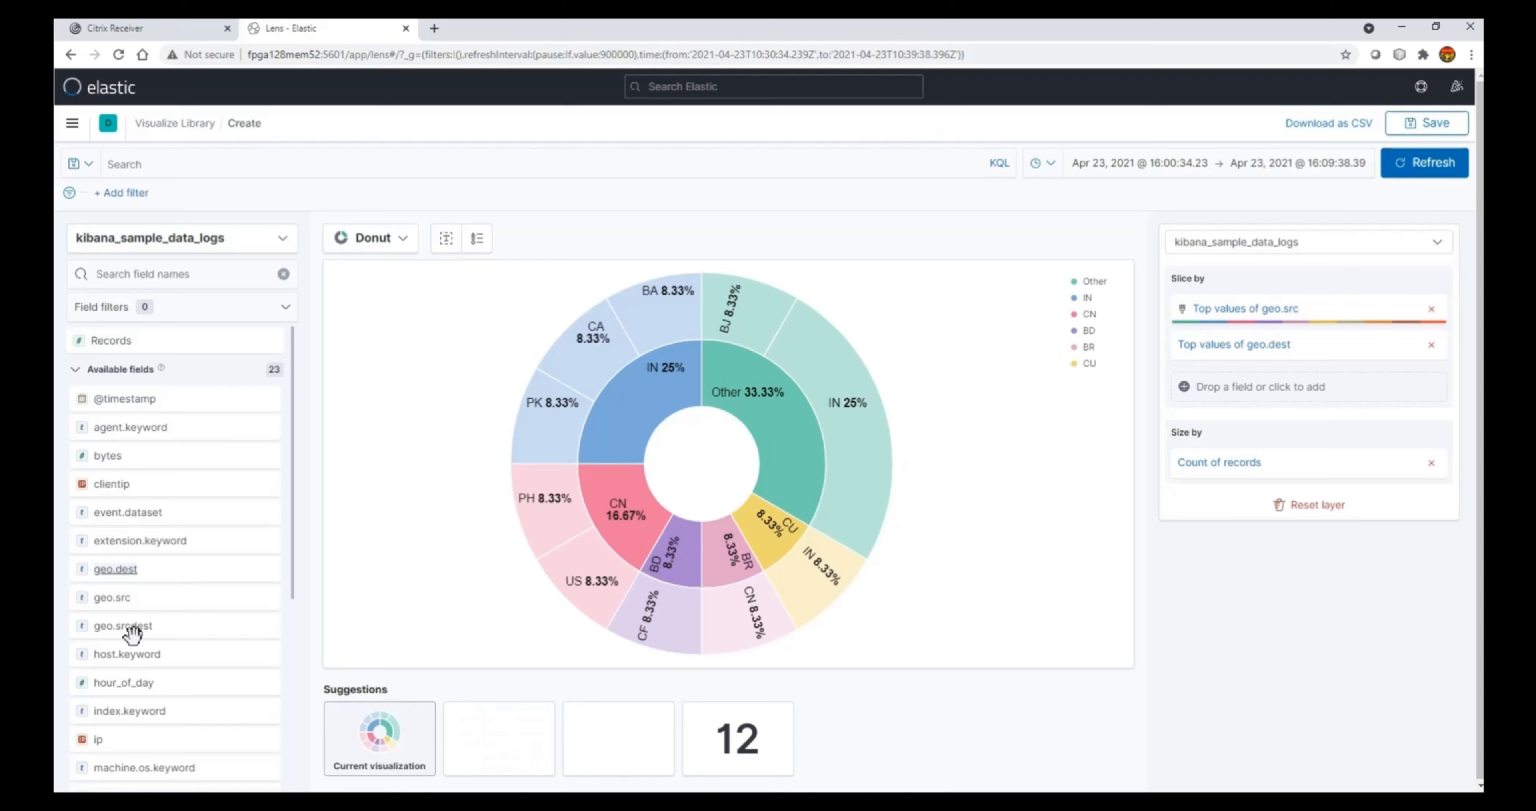
{"action": "scroll", "coordinate": [130, 631], "scroll_direction": "down", "scroll_amount": 1}
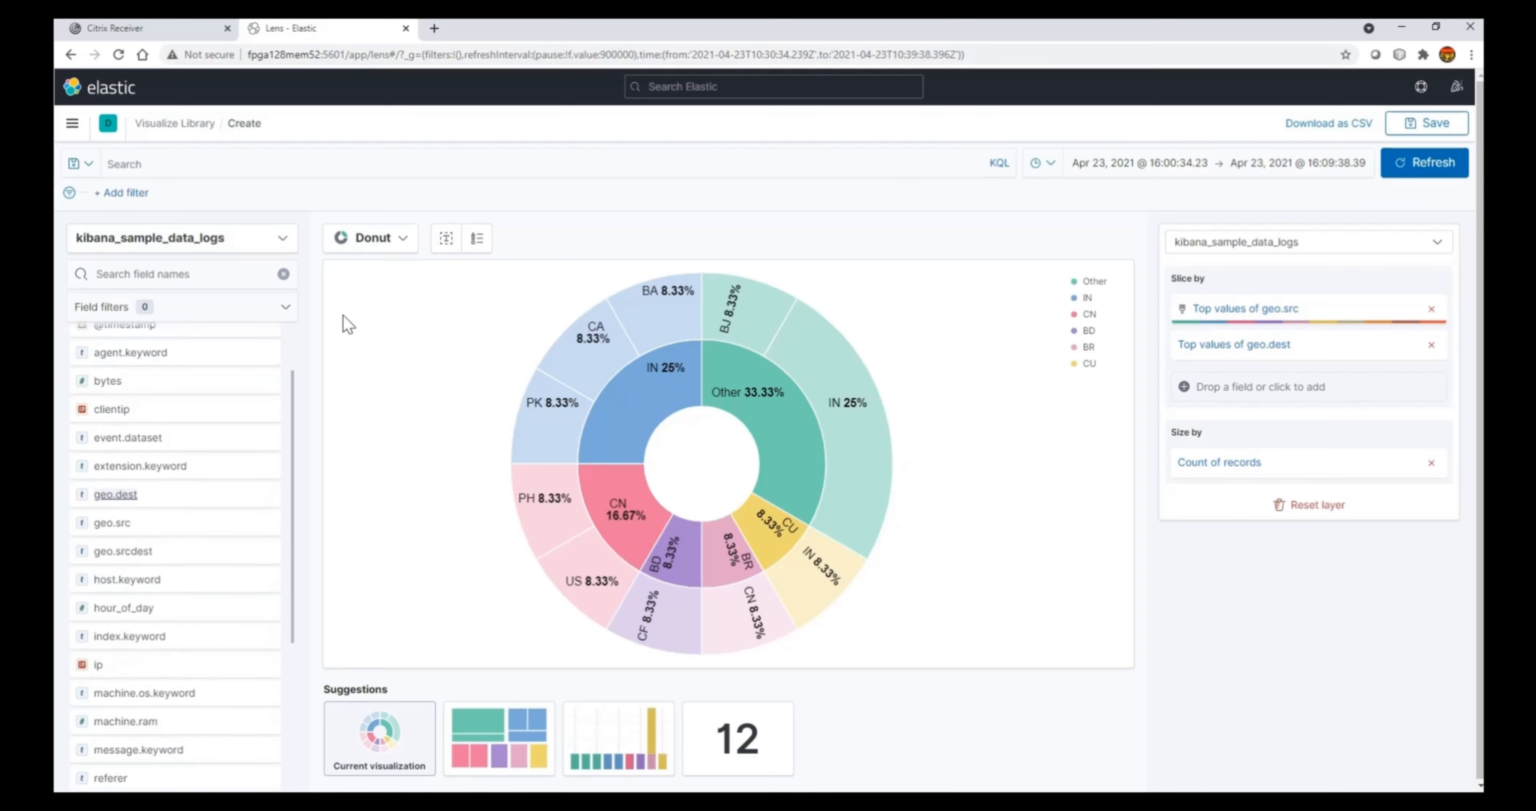
Preview the geo.src and geo.dest data as a stacked bar chart and apply the suggested two-level pie chart
{"action": "left_click", "coordinate": [405, 241]}
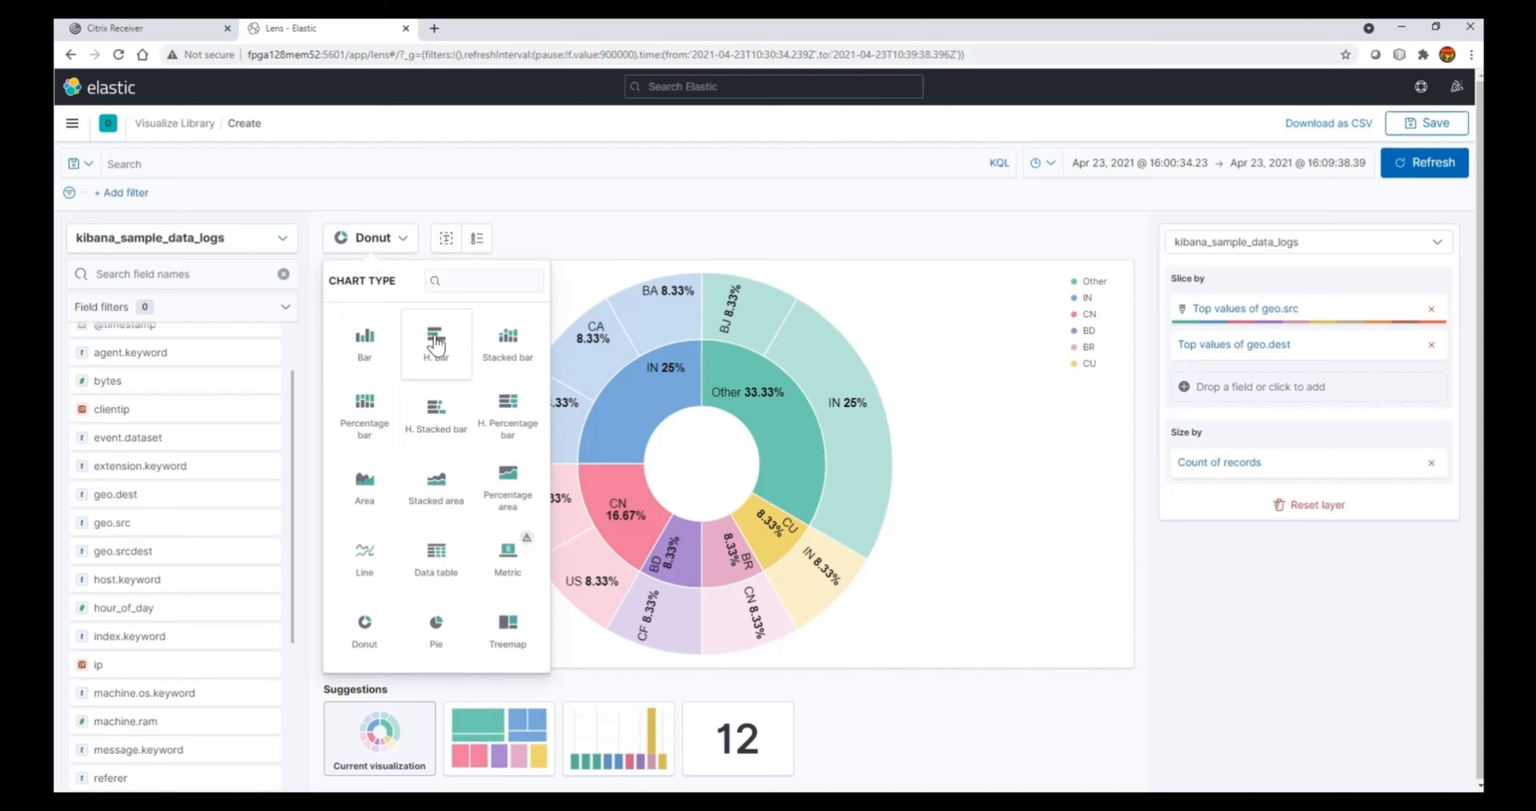
{"action": "left_click", "coordinate": [508, 342]}
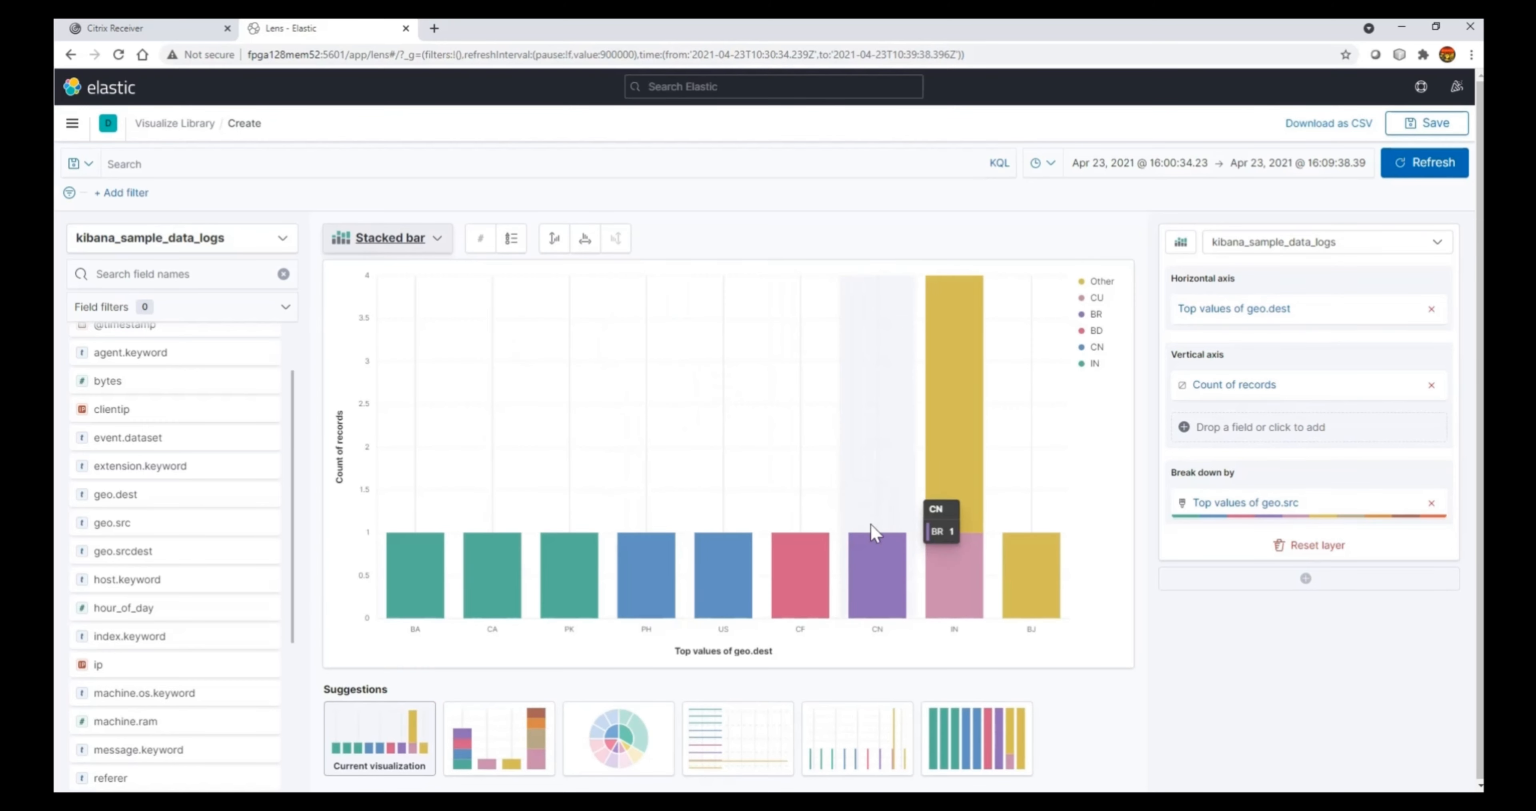
{"action": "mouse_move", "coordinate": [930, 558]}
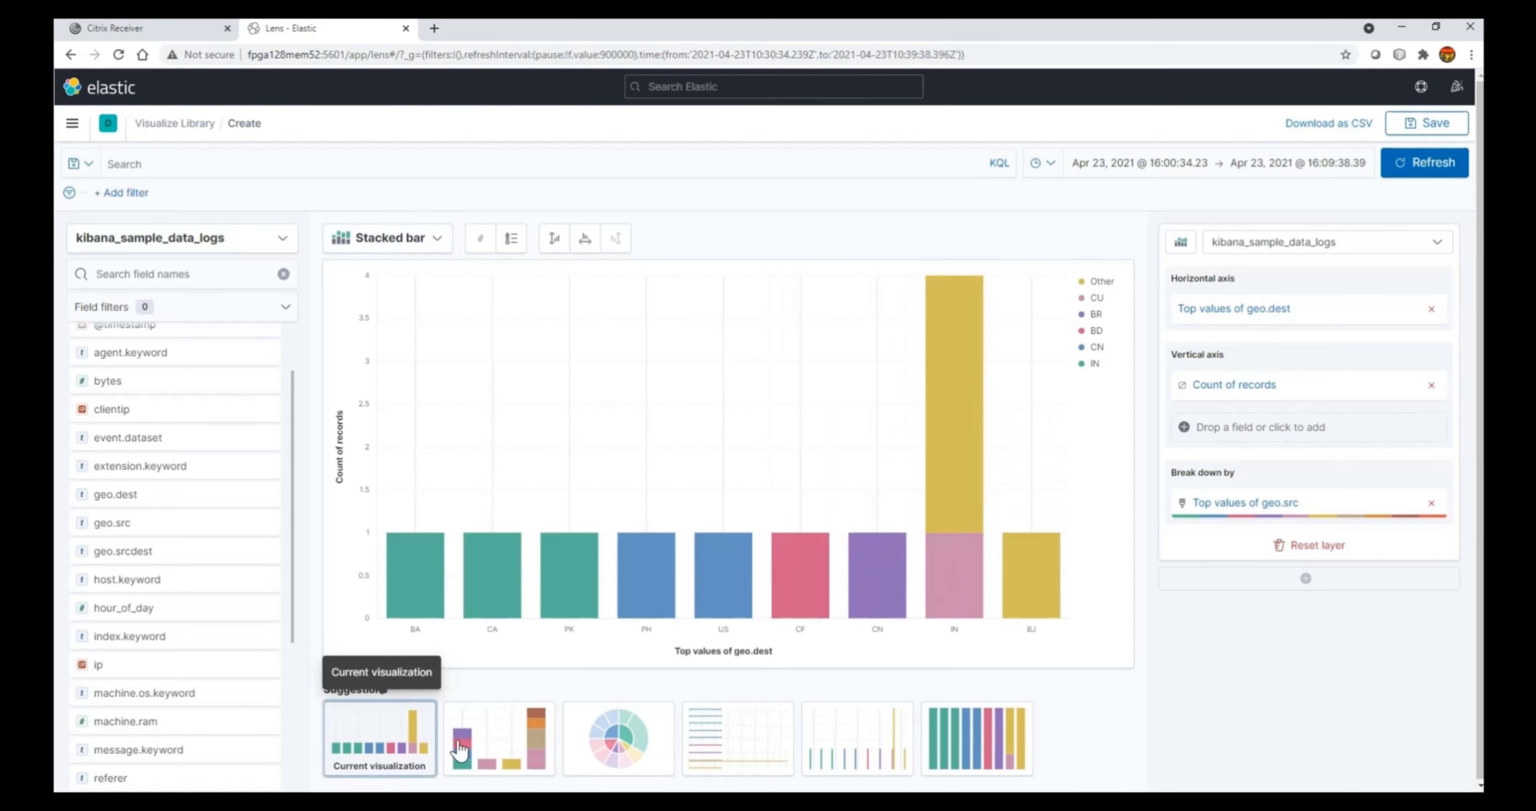
{"action": "left_click", "coordinate": [607, 744]}
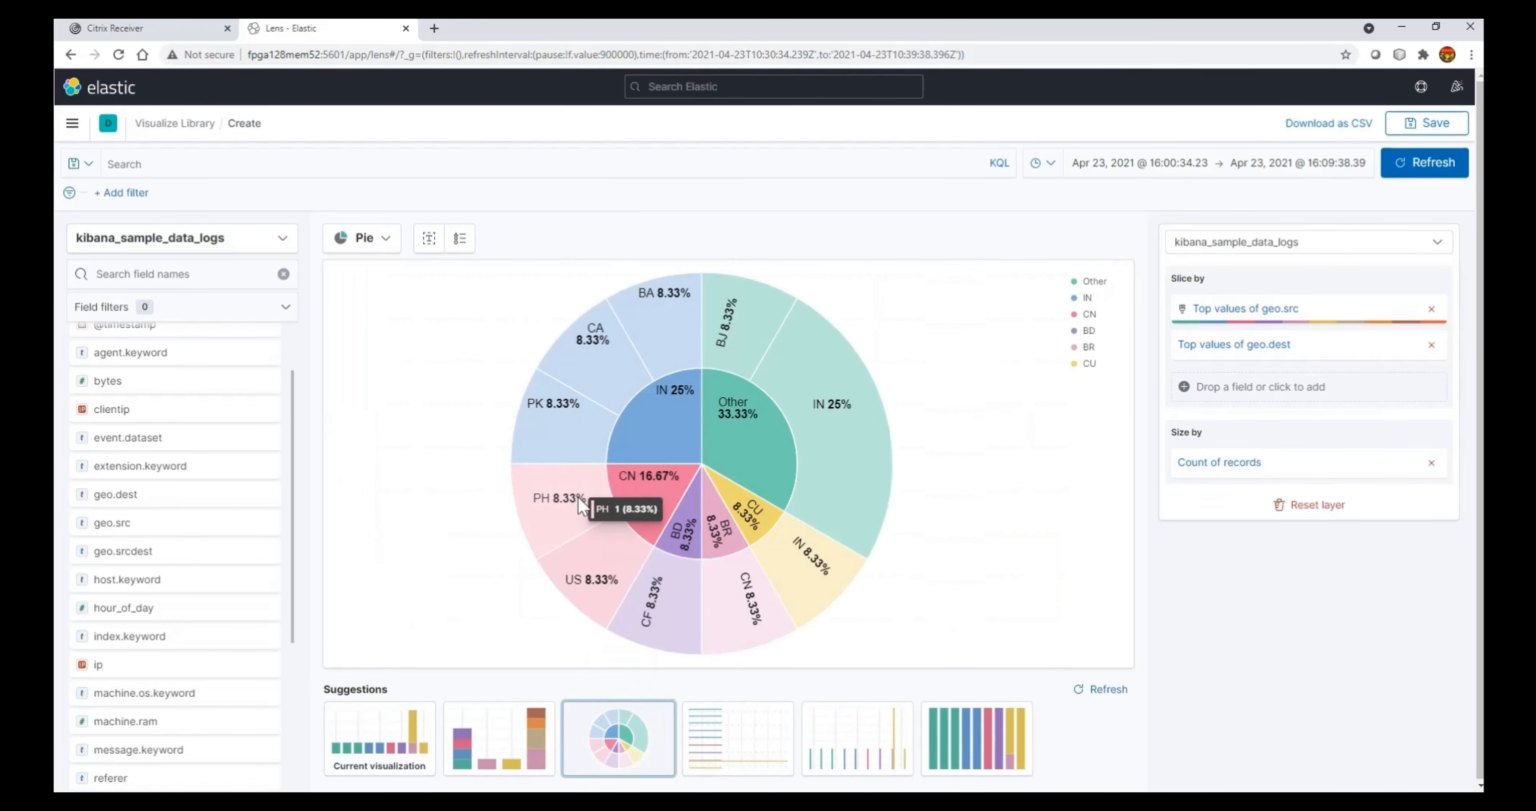
{"action": "scroll", "coordinate": [172, 616], "scroll_direction": "down", "scroll_amount": 4}
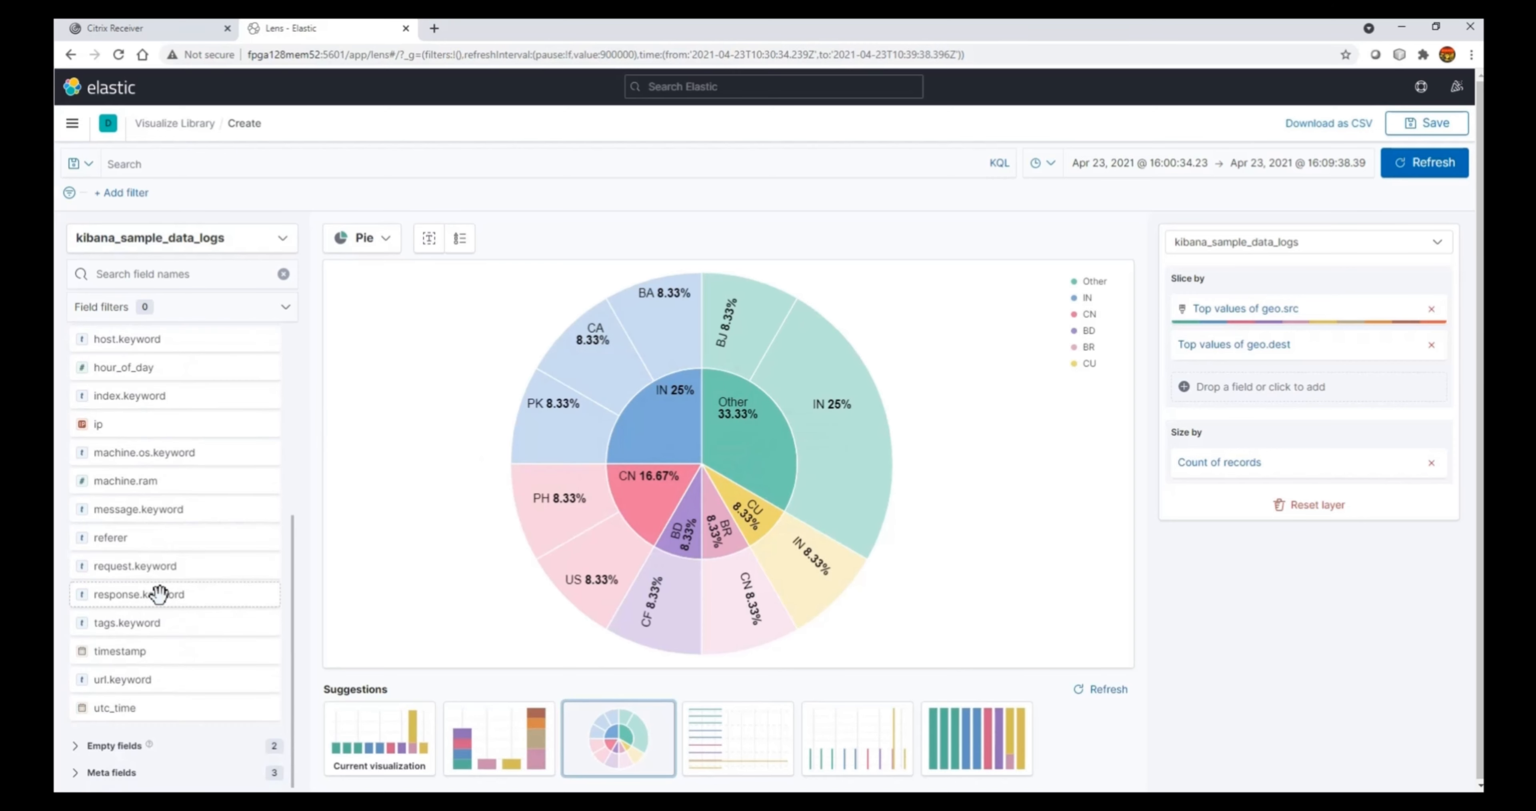